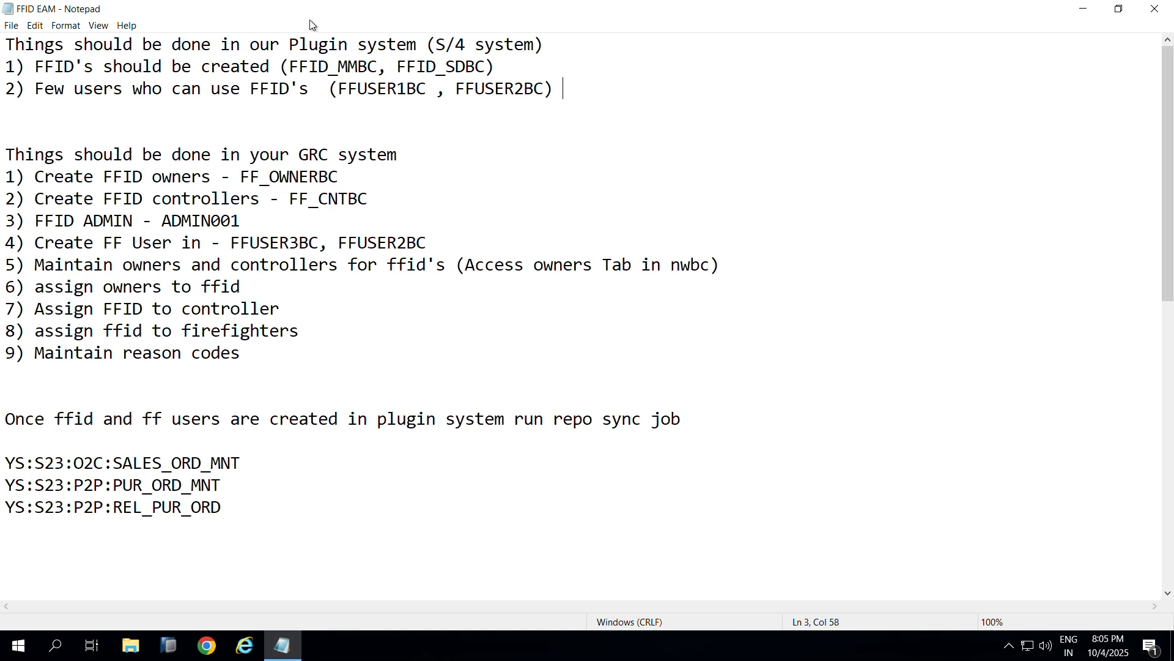
Step: Highlight FFID_MMBC, FFUSER1BC and FF_OWNERBC in the FFID EAM notes
click(338, 88)
drag(341, 87, 416, 91)
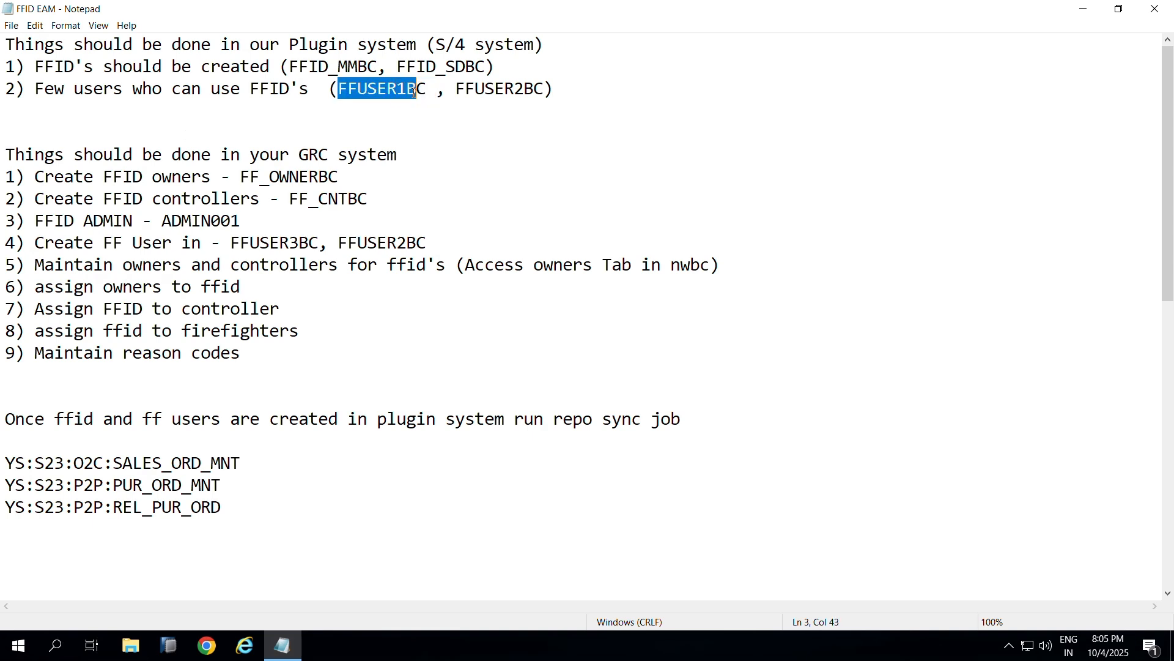
click(290, 67)
drag(289, 66, 380, 68)
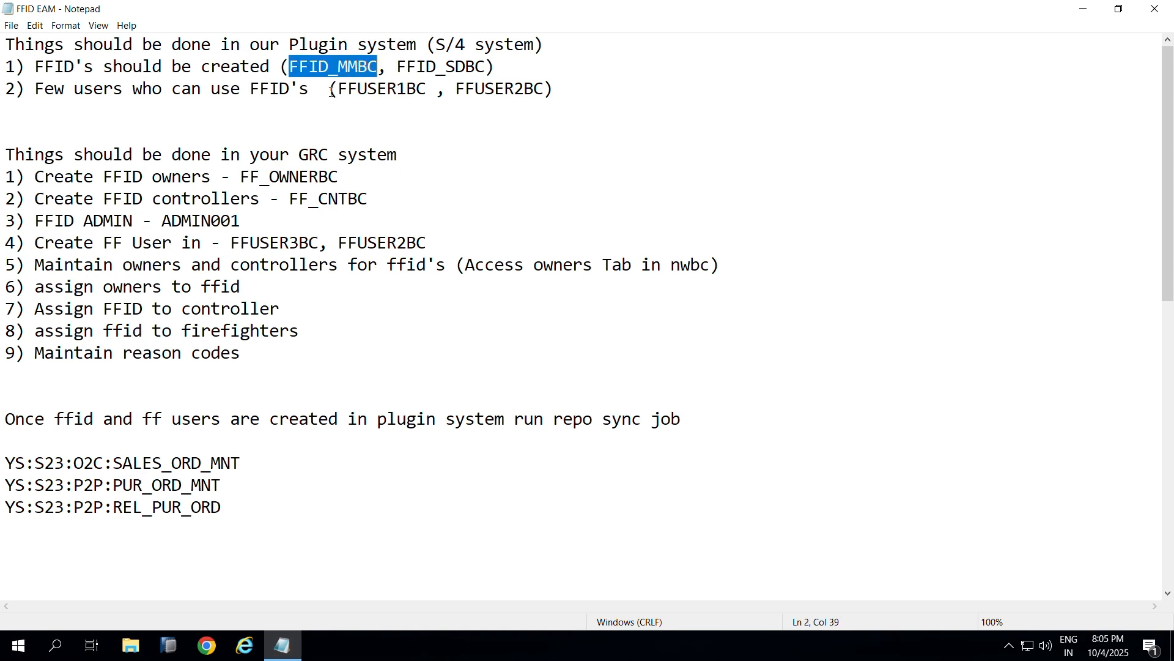
drag(241, 177, 360, 172)
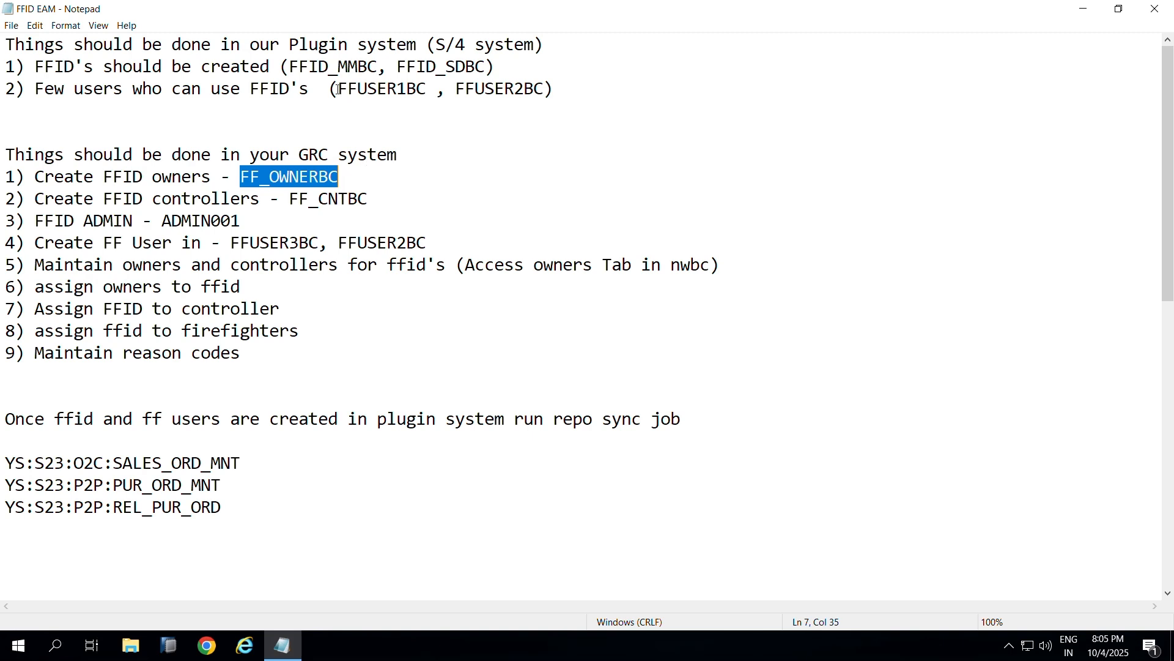
drag(289, 67, 340, 88)
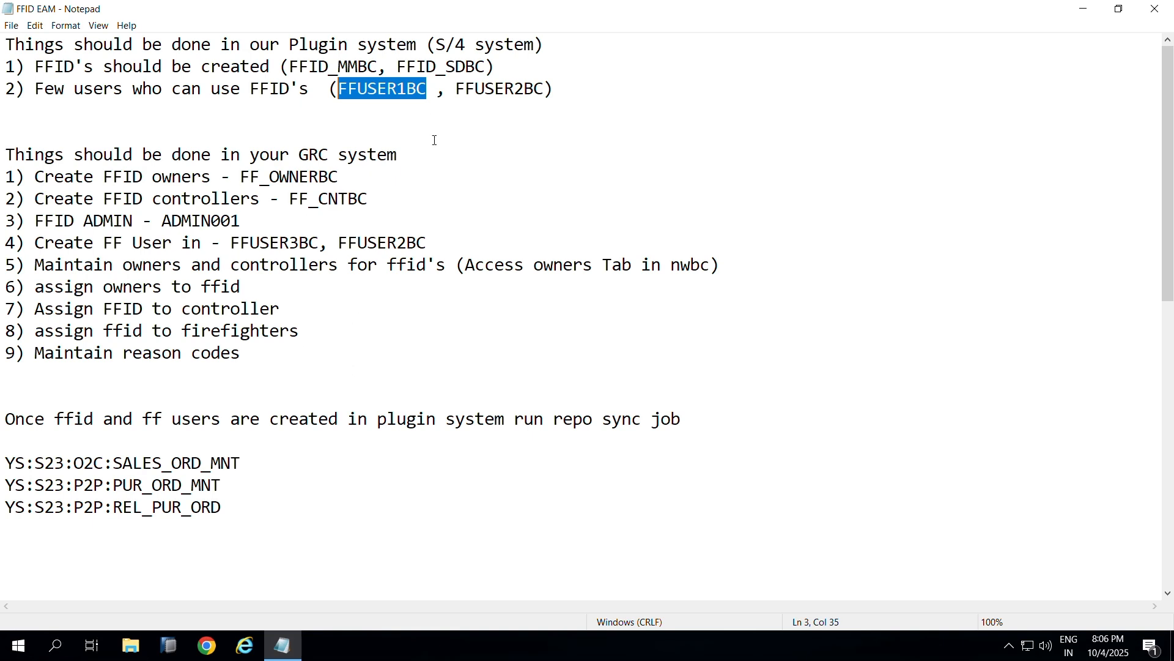
click(451, 149)
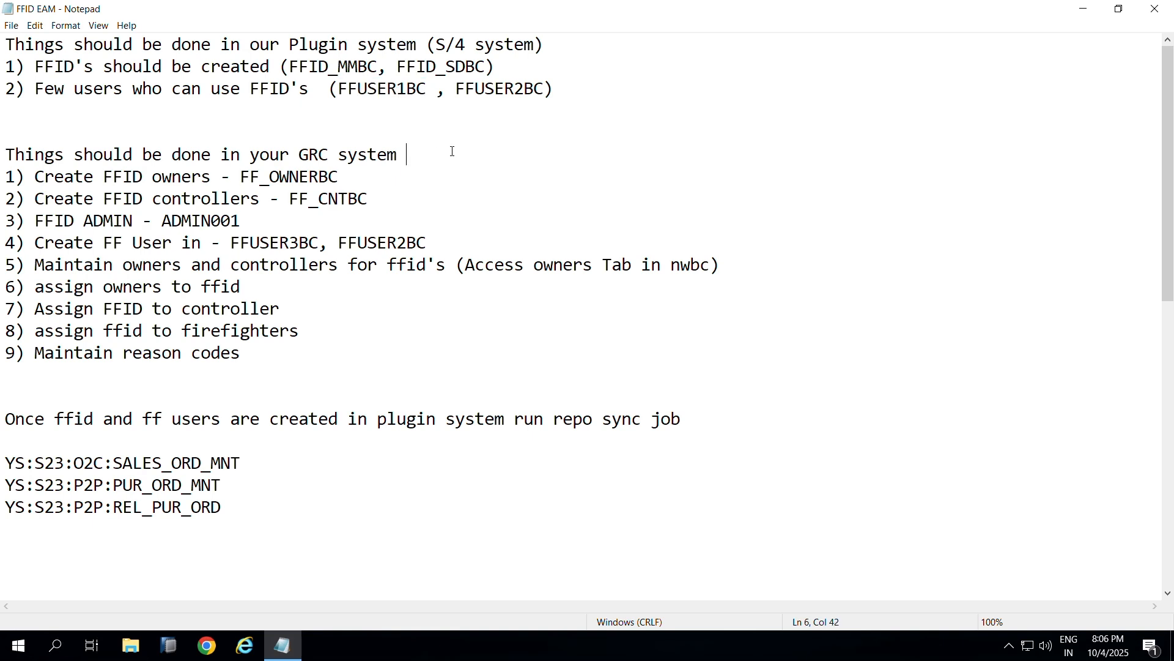
click(367, 89)
double_click(367, 91)
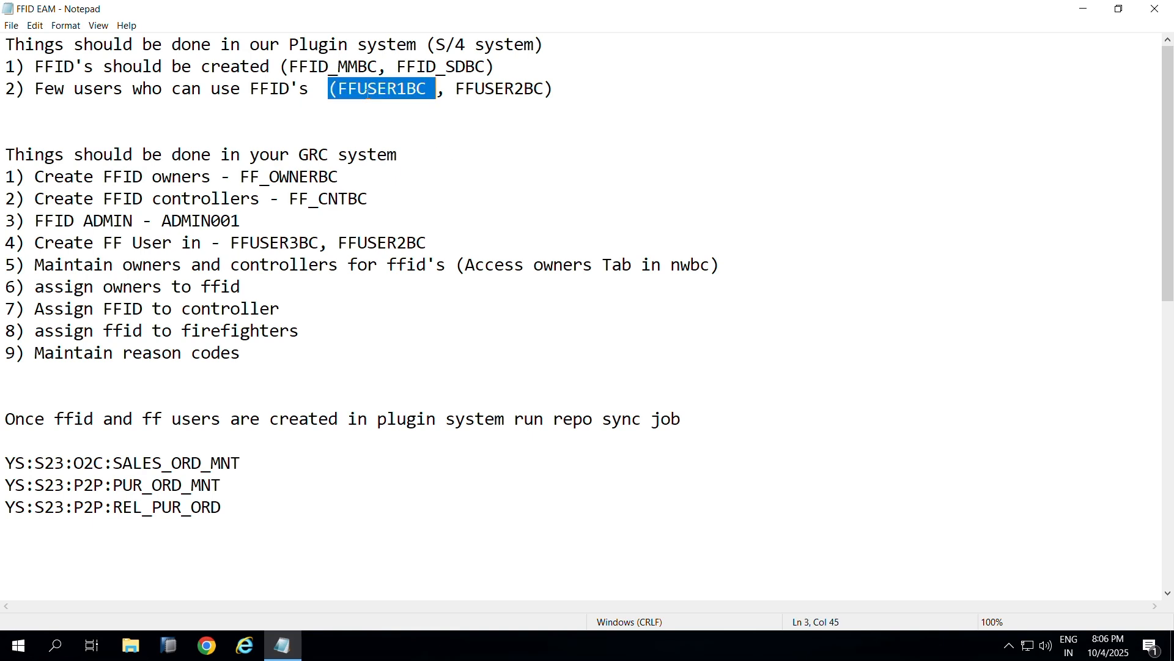
click(436, 88)
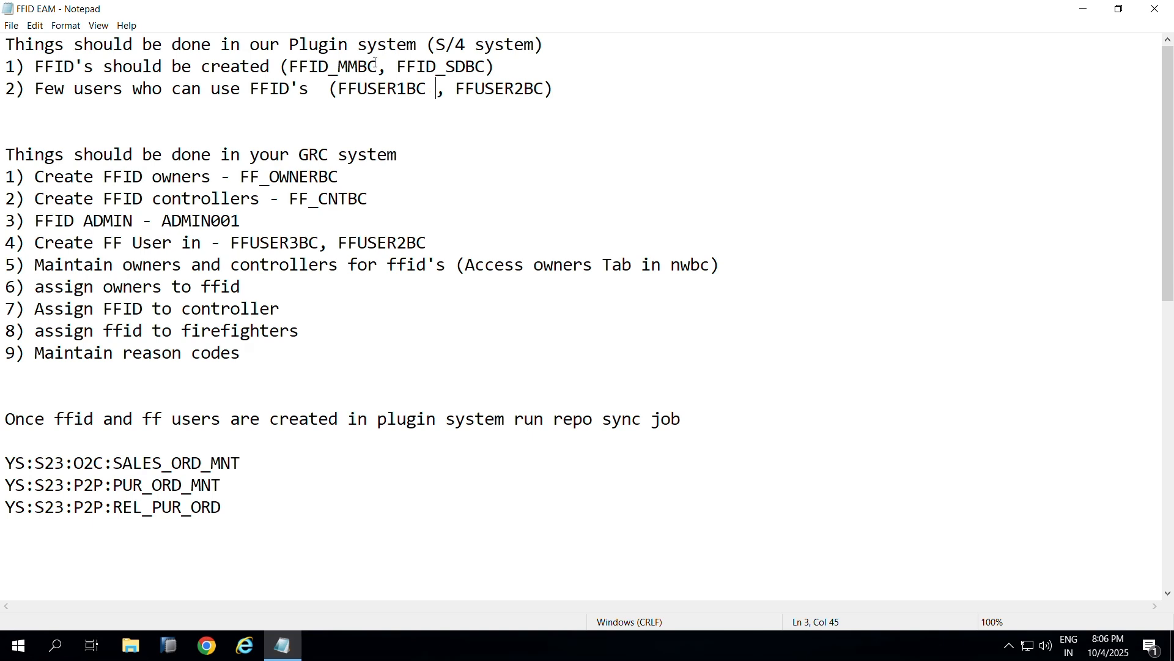
drag(380, 66, 290, 68)
click(339, 66)
click(392, 89)
click(401, 90)
drag(347, 177, 238, 186)
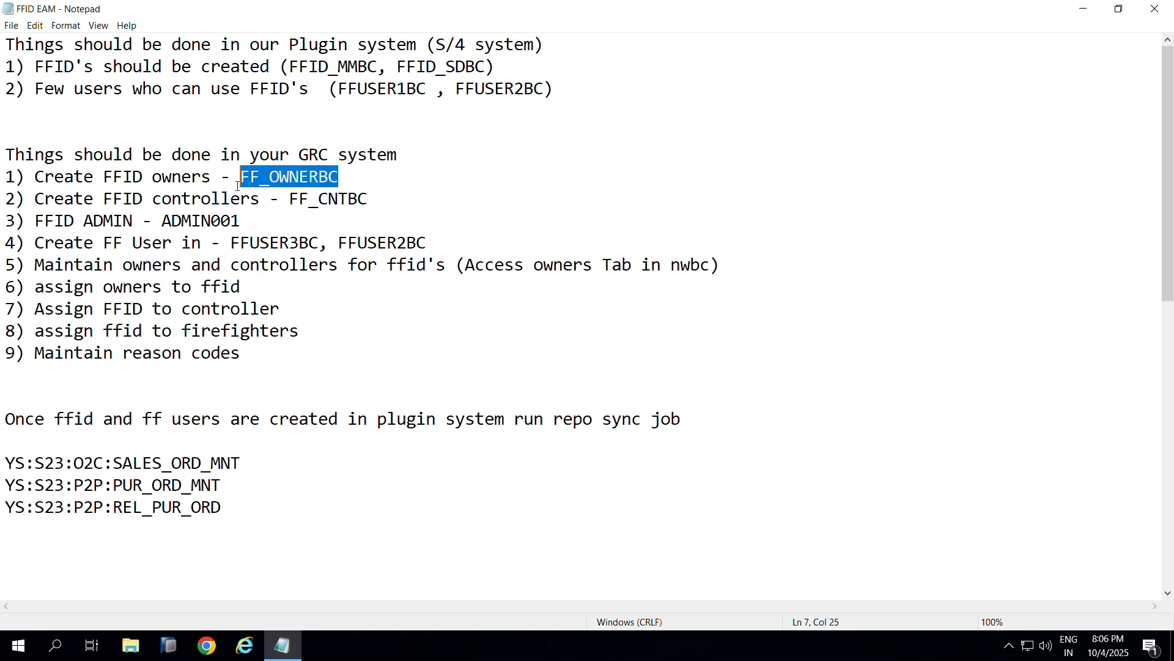
click(366, 177)
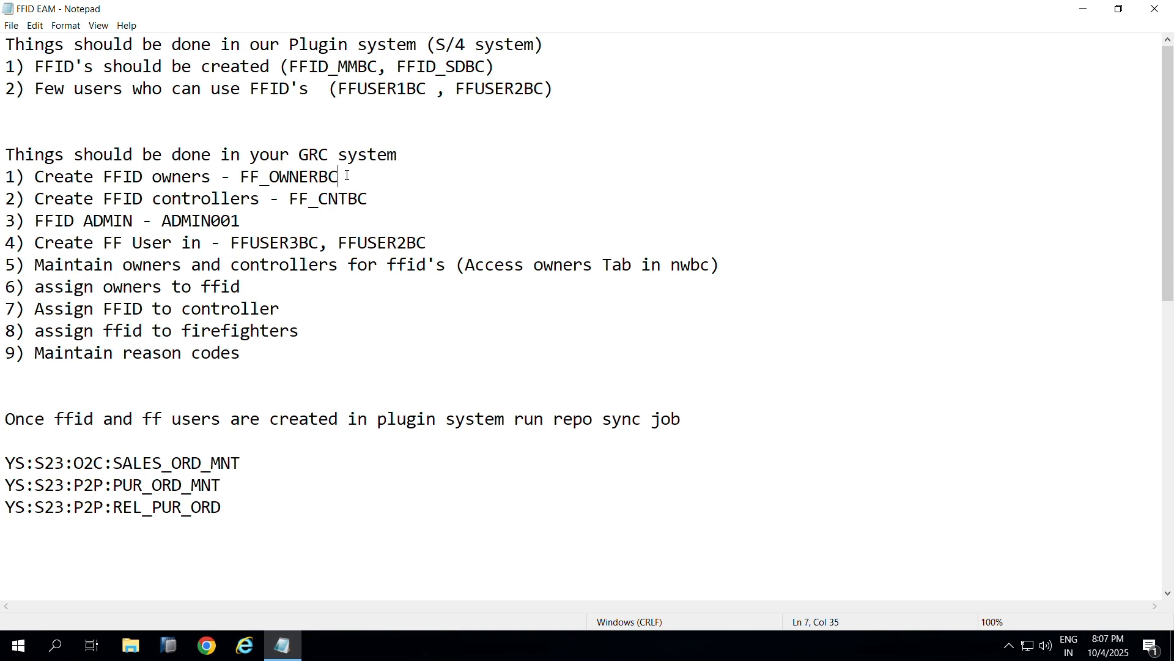
Step: Select FF_OWNERBC, FFUSER1BC and the controller FF_CNTBC in the notes
drag(348, 175, 245, 177)
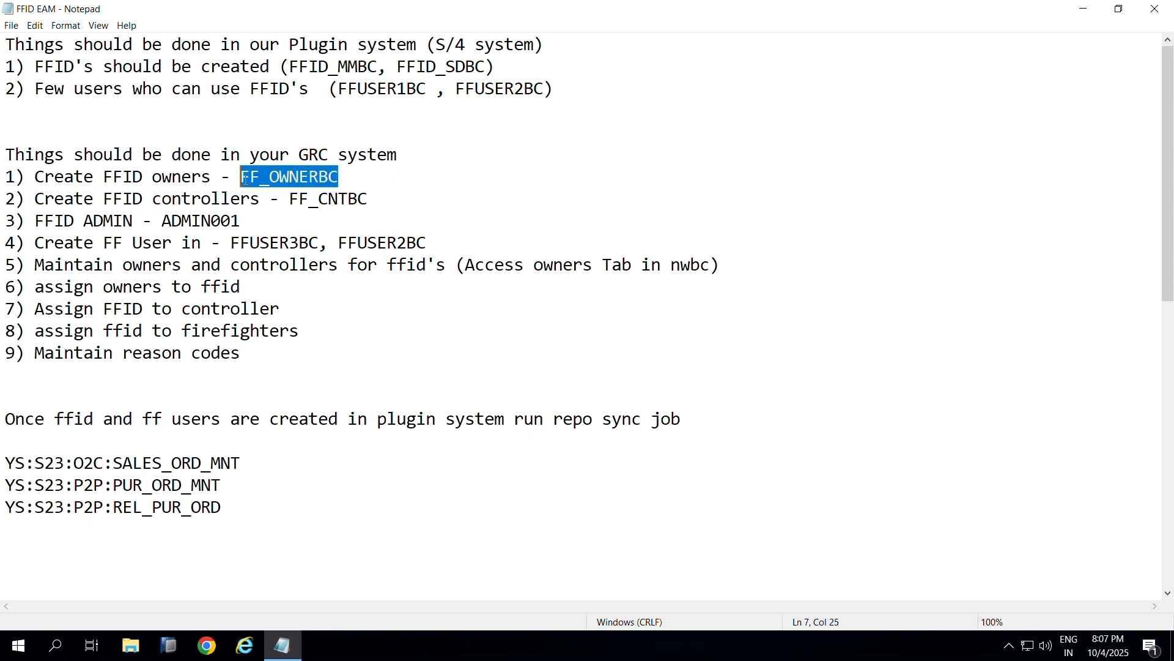
click(351, 177)
double_click(266, 178)
drag(342, 89, 410, 86)
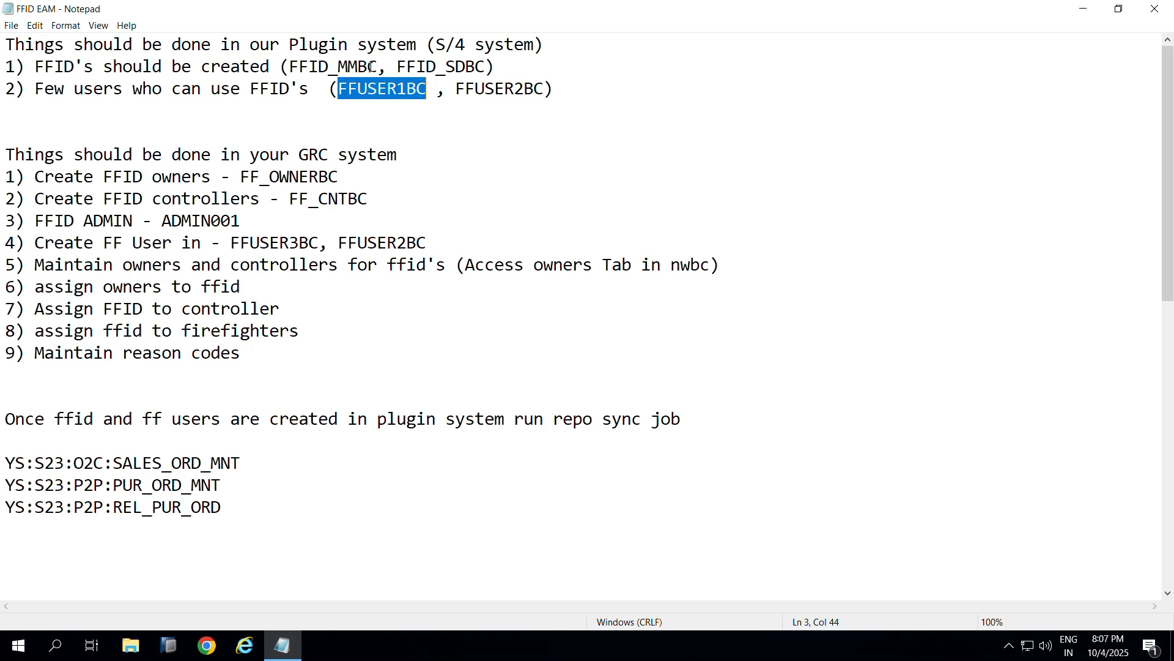
drag(427, 89, 335, 99)
double_click(407, 90)
click(431, 89)
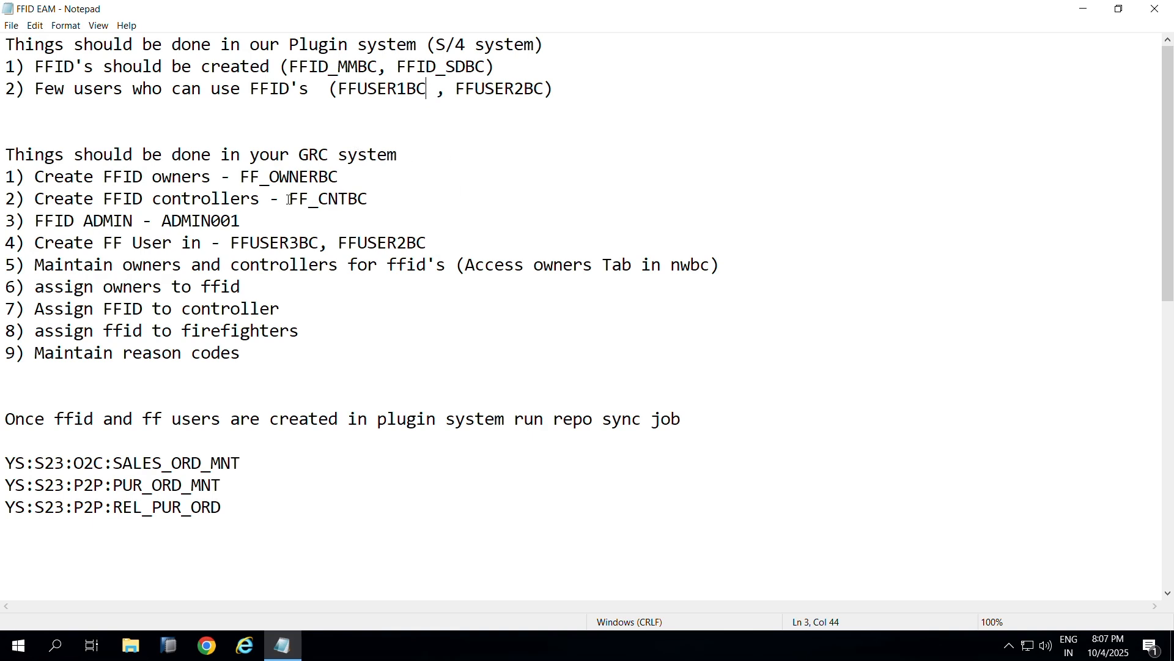
drag(289, 200, 370, 198)
click(379, 197)
Step: Reselect FFUSER1BC and FF_CNTBC, then minimize the notes with Win+D to show the desktop
drag(436, 90, 336, 89)
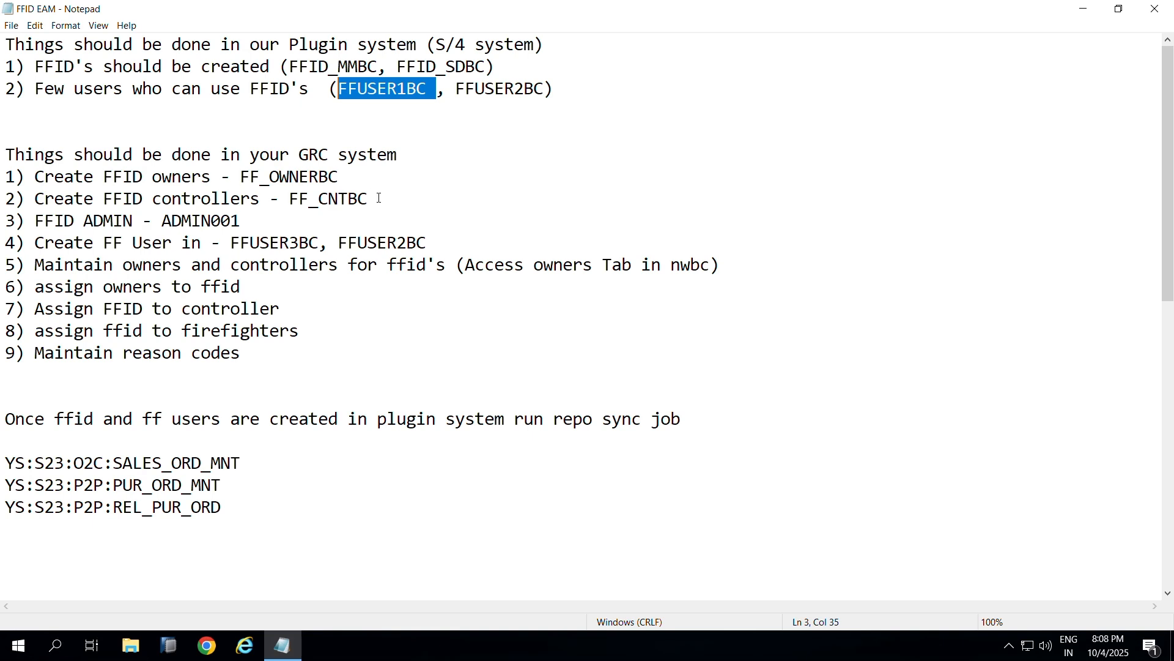
drag(369, 199, 287, 205)
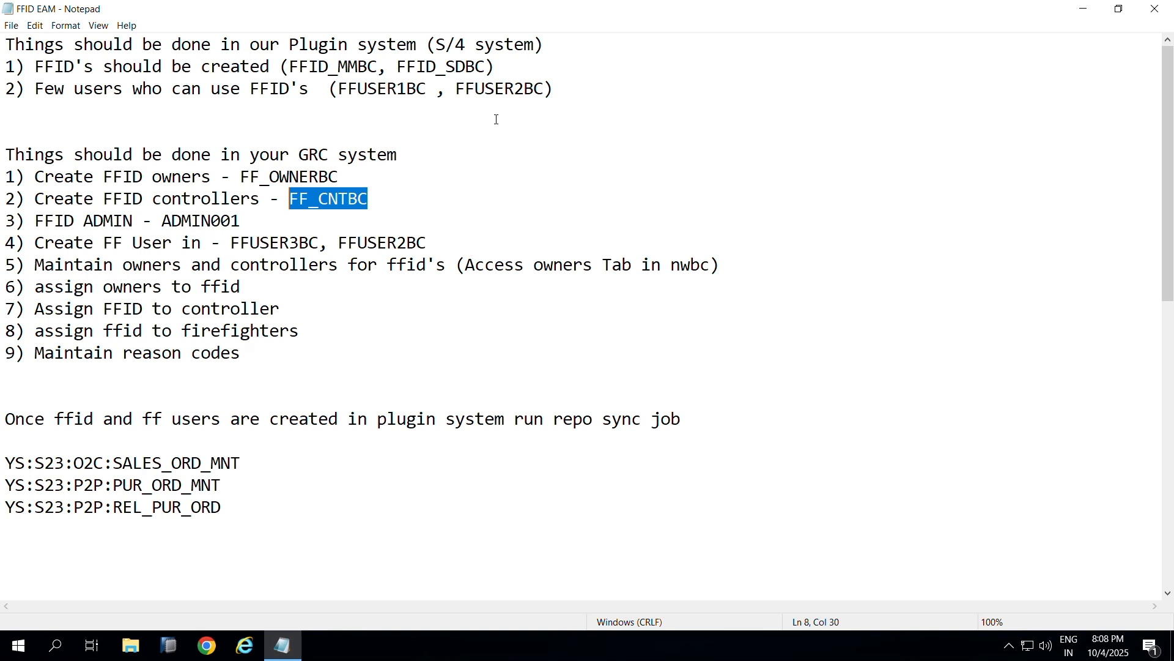
click(388, 191)
drag(386, 202, 286, 208)
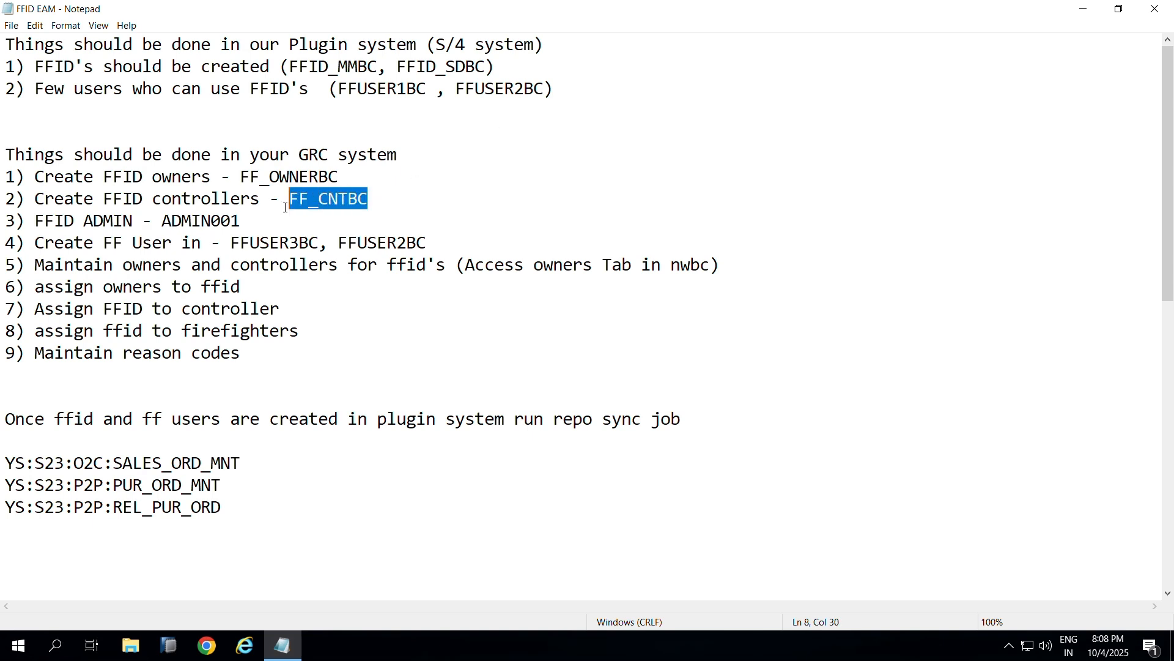
click(402, 200)
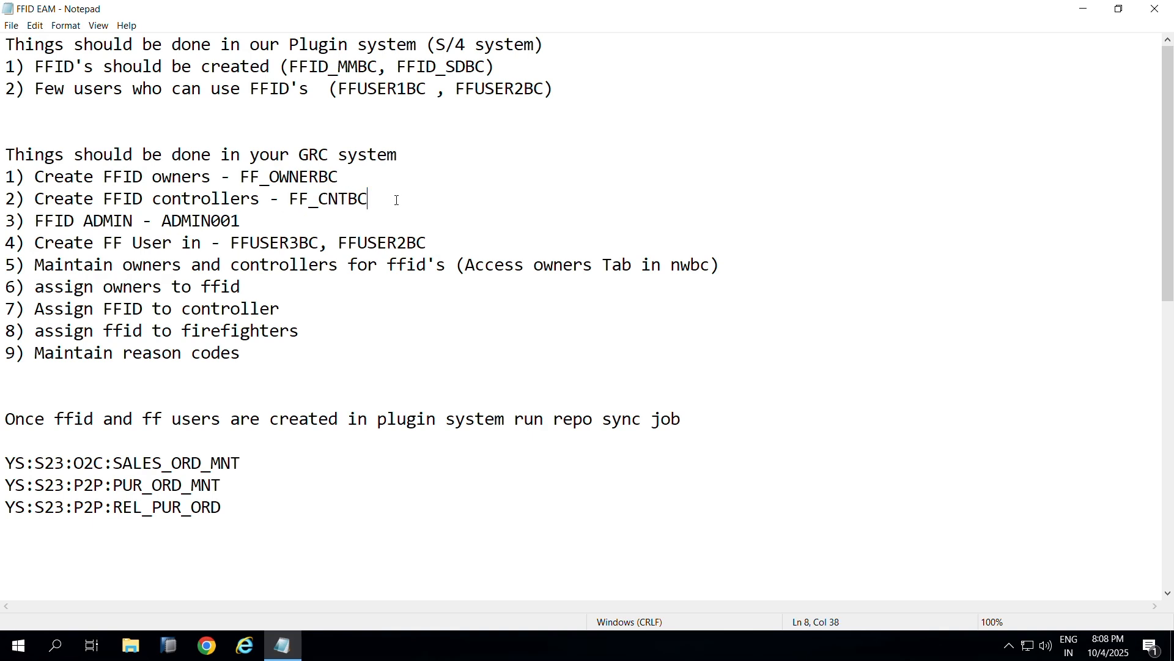
drag(397, 199, 294, 204)
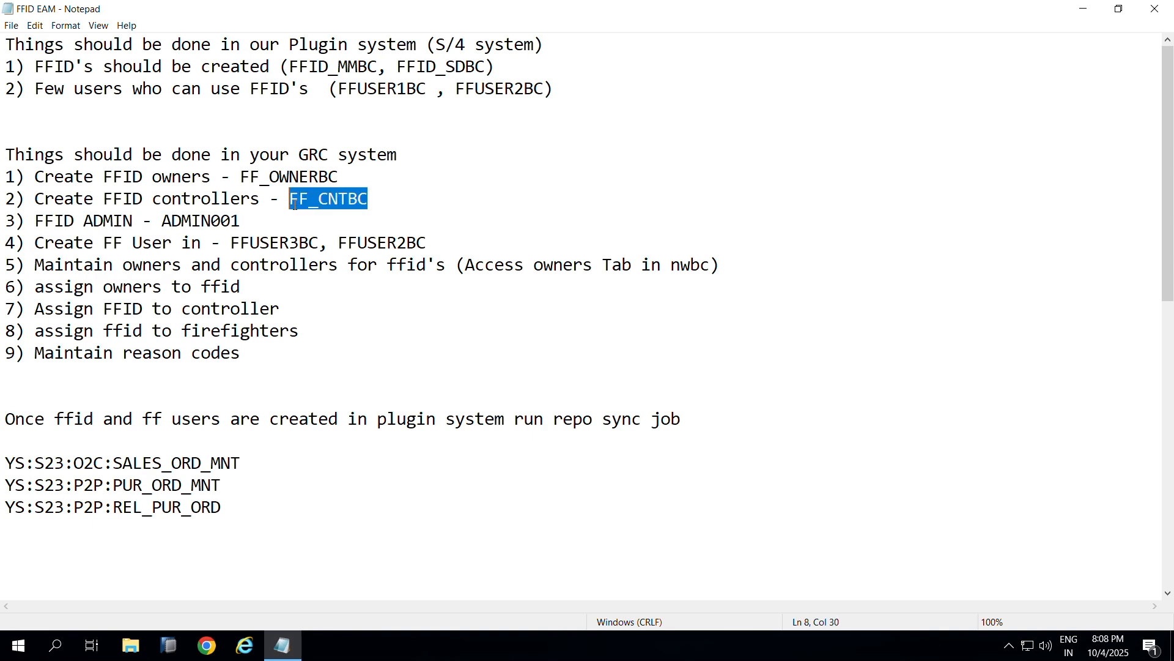
key(End)
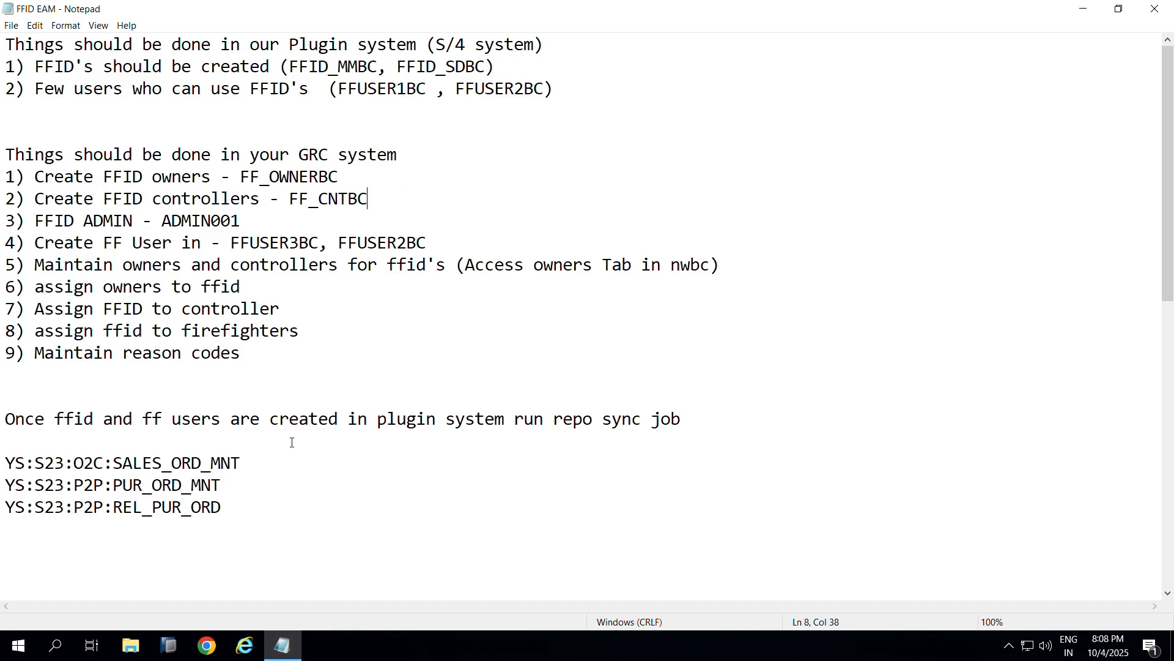
key(super+d)
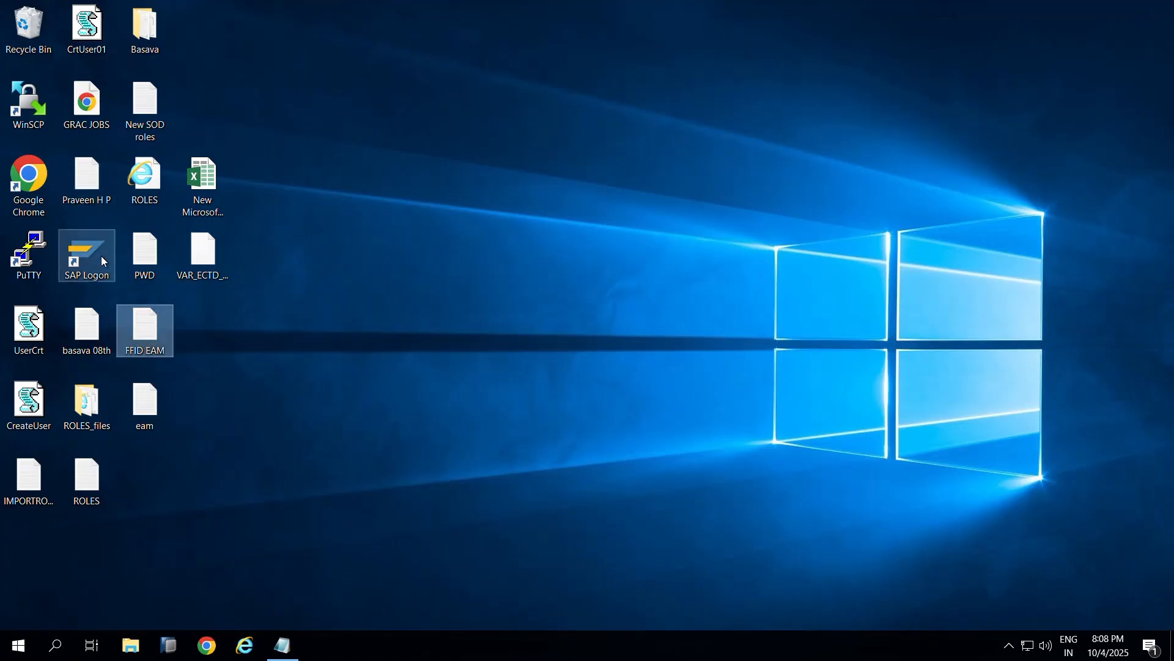
Step: Launch SAP Logon maximized and open the SAP GRC12-08 connection
click(101, 257)
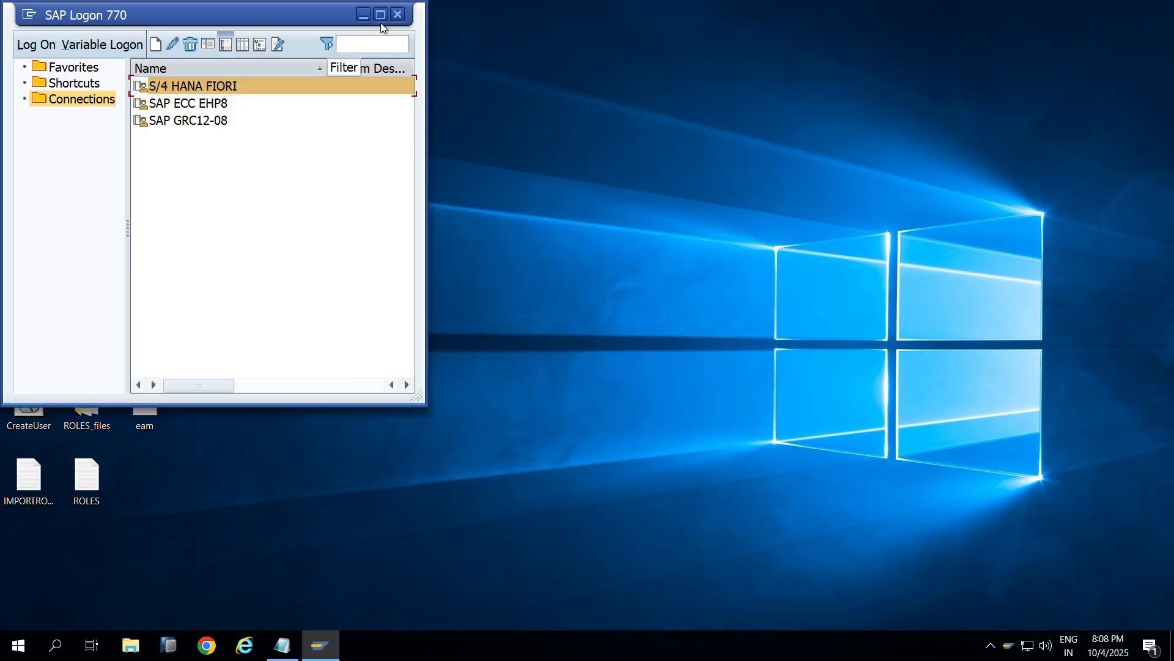
click(380, 18)
double_click(404, 114)
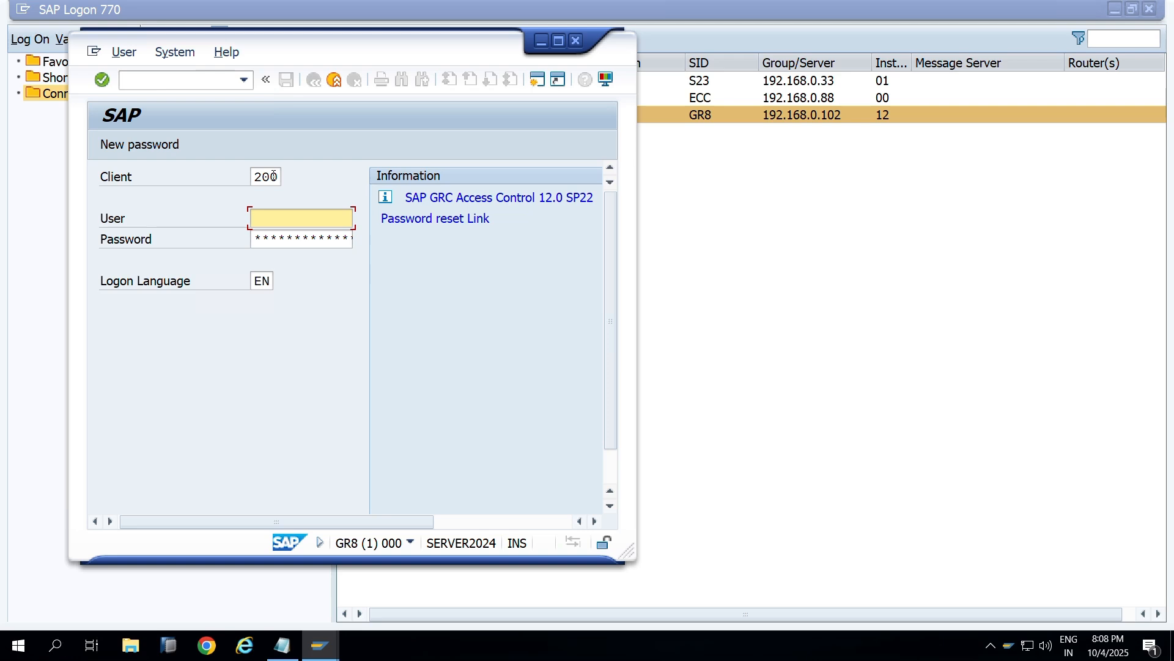
Step: Log on in client 440 with a previously used user name and the password
drag(279, 178, 225, 182)
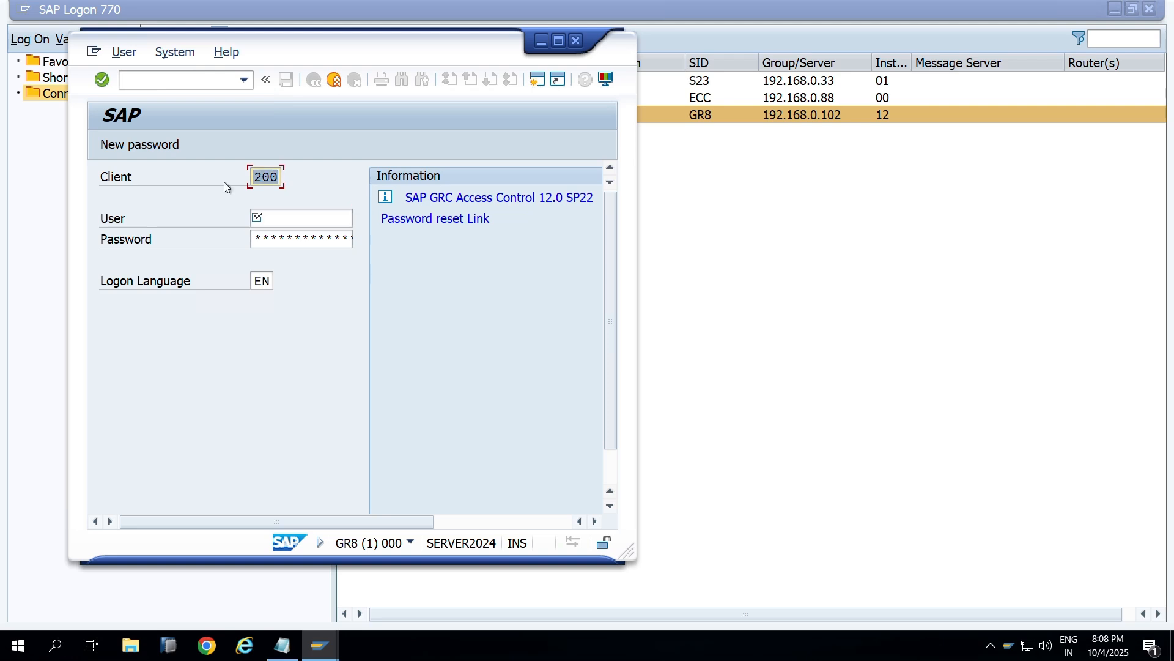
text(440)
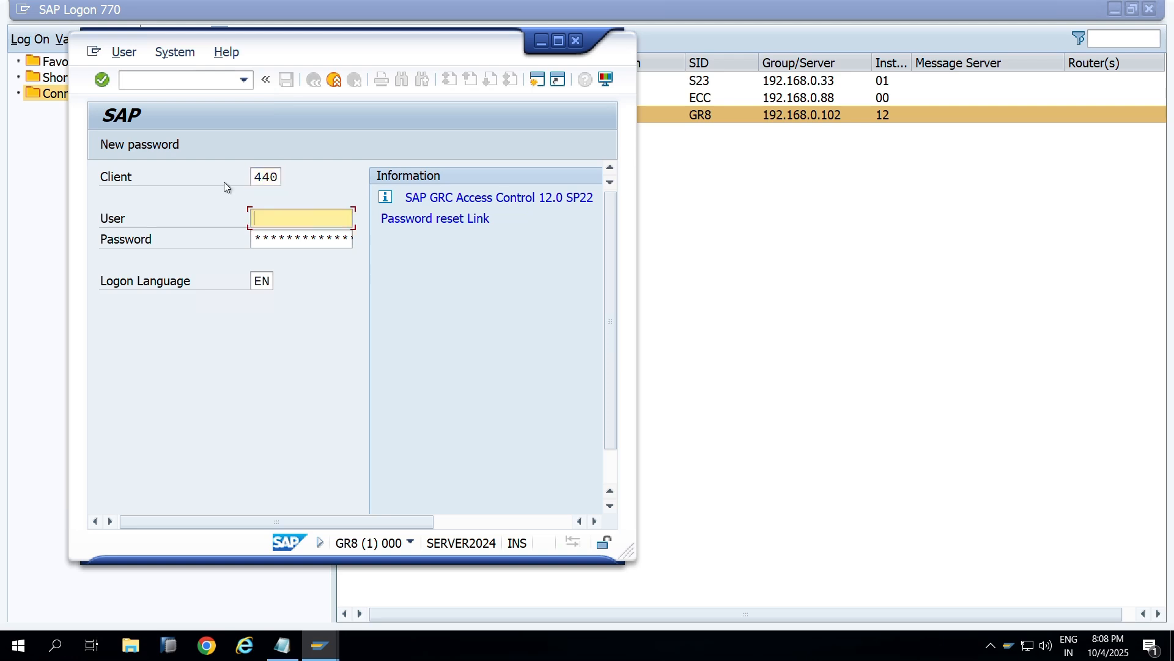
key(Down)
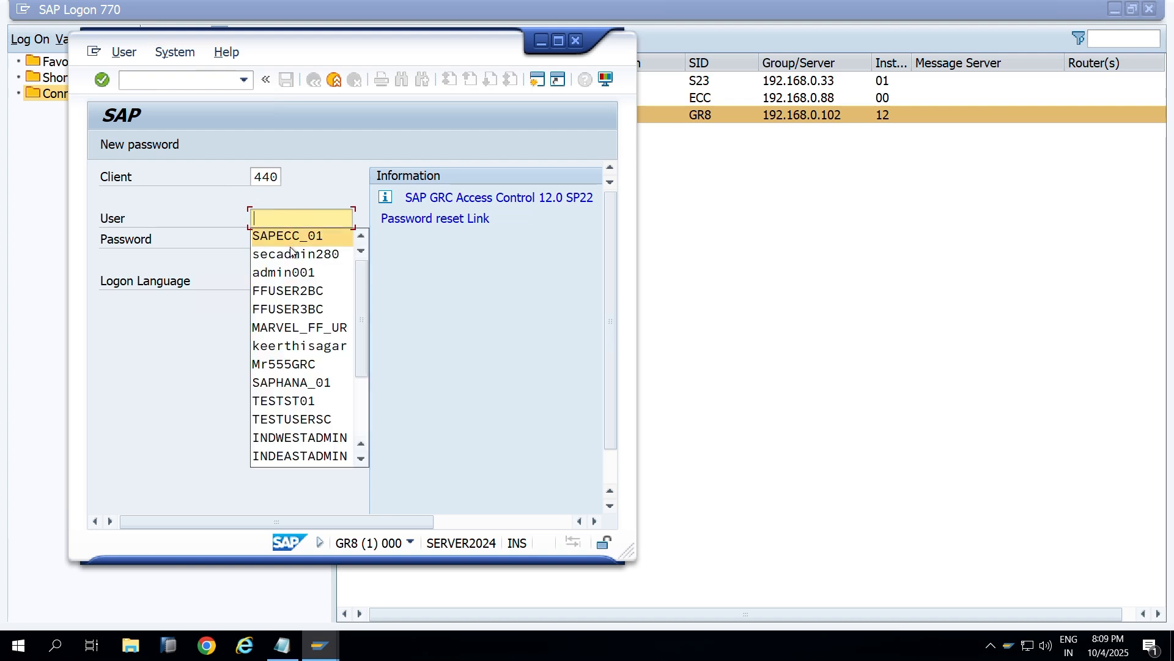
click(290, 280)
click(294, 243)
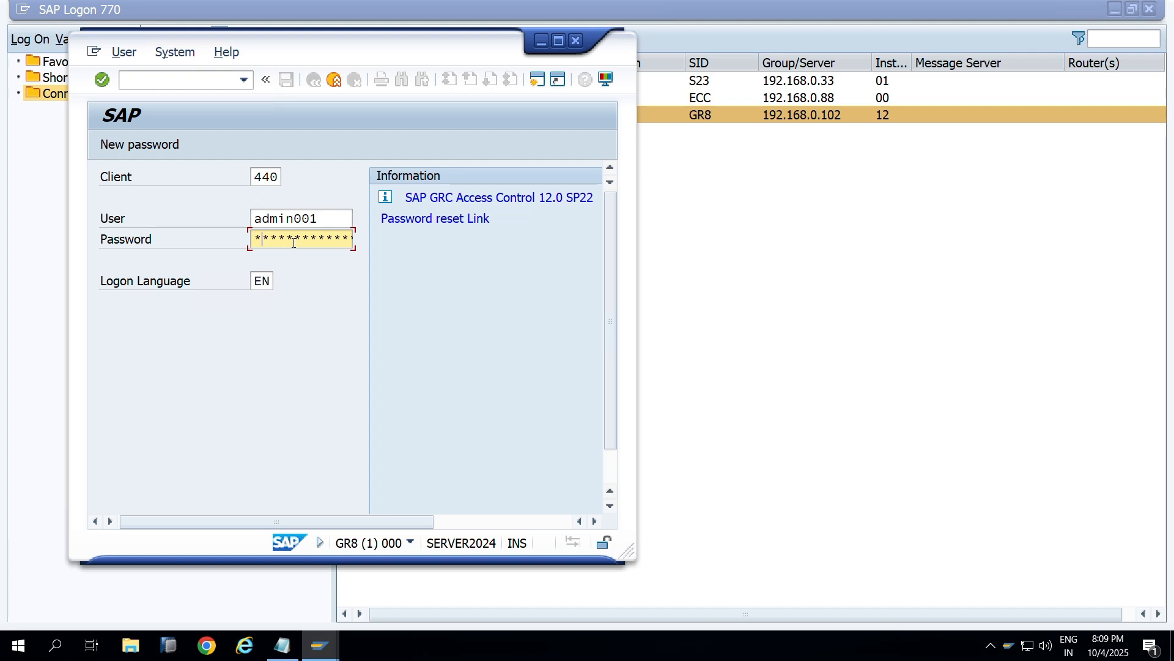
text(****)
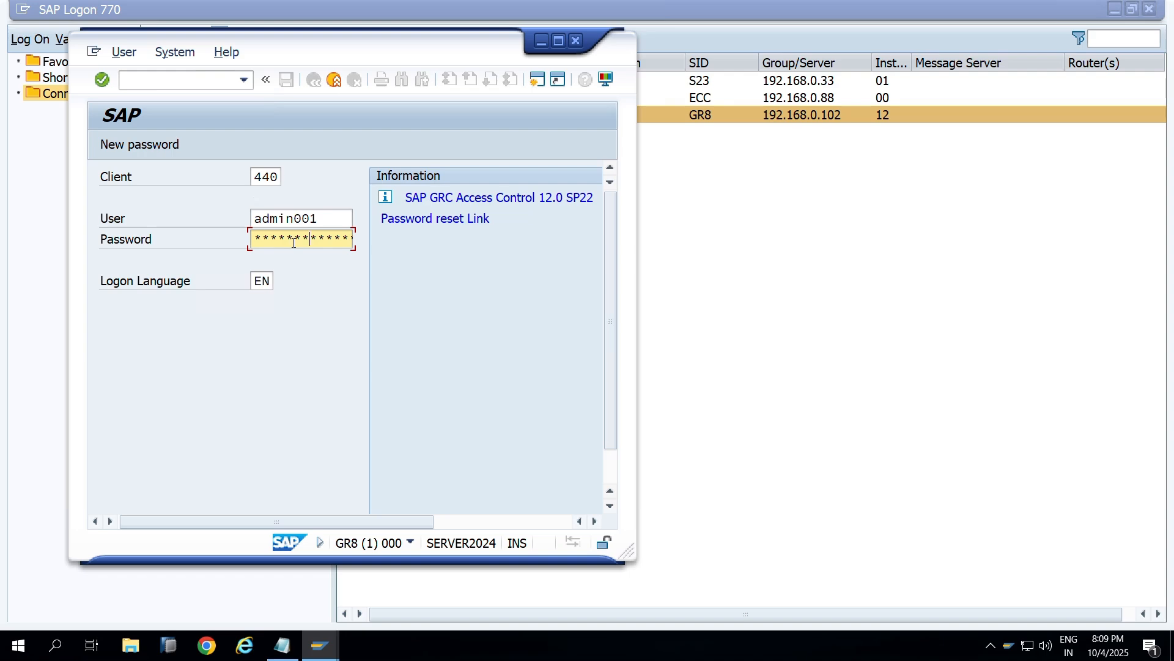
key(Return)
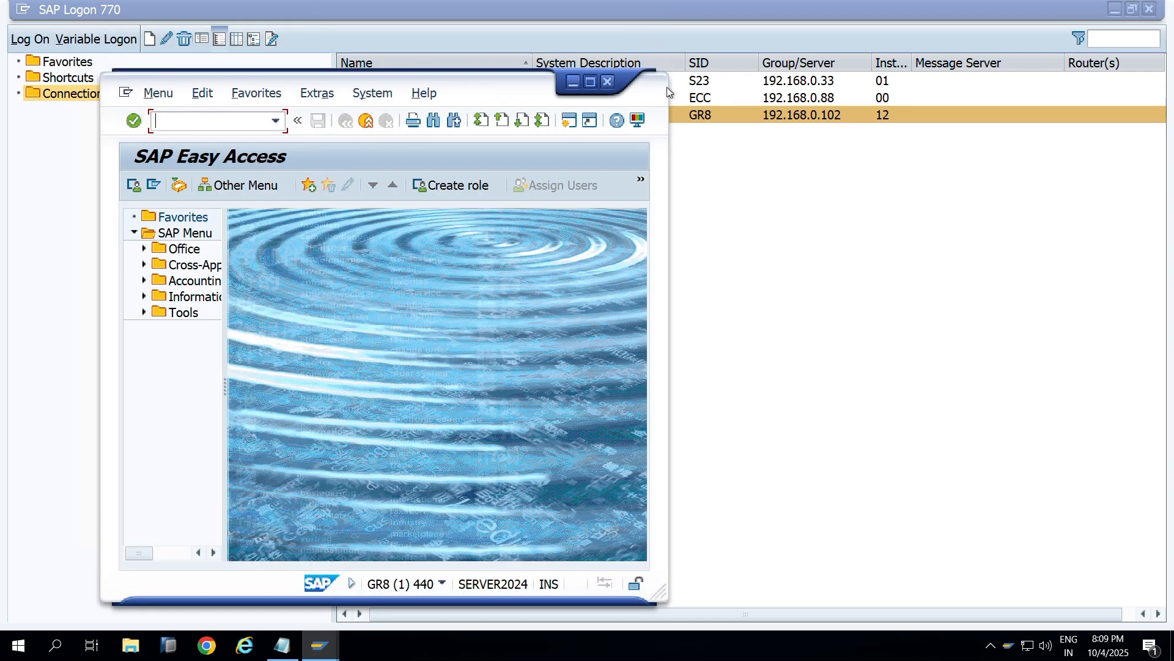
Step: Maximize SAP Easy Access and run the nwbc transaction from the recent transactions list
click(590, 82)
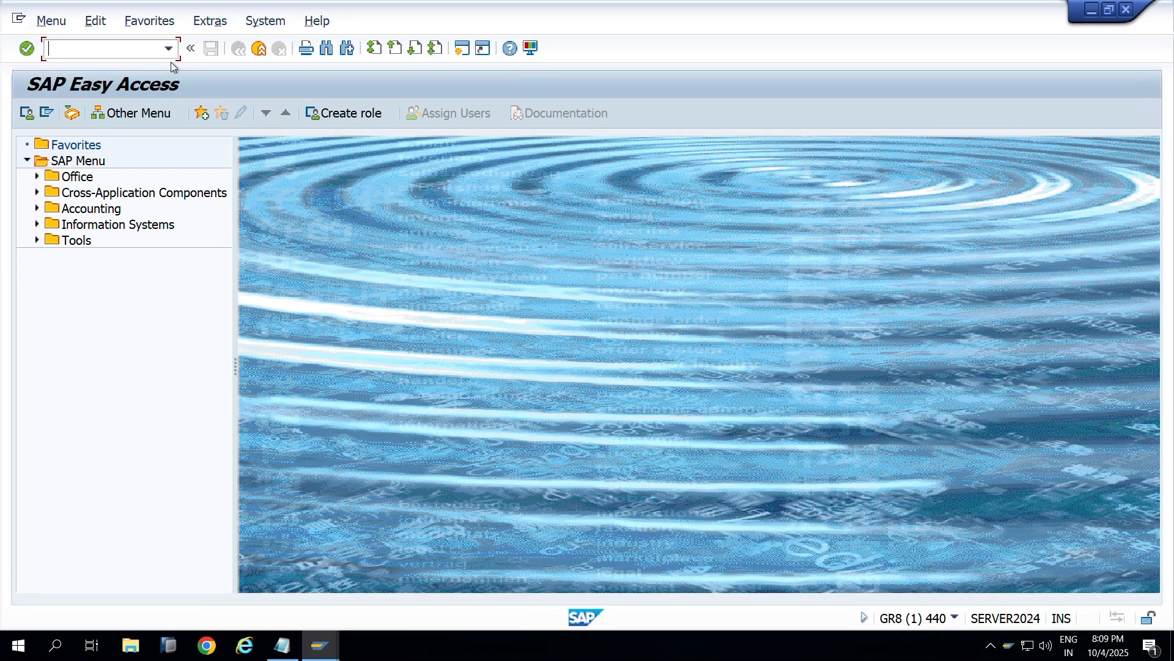
click(167, 53)
click(167, 53)
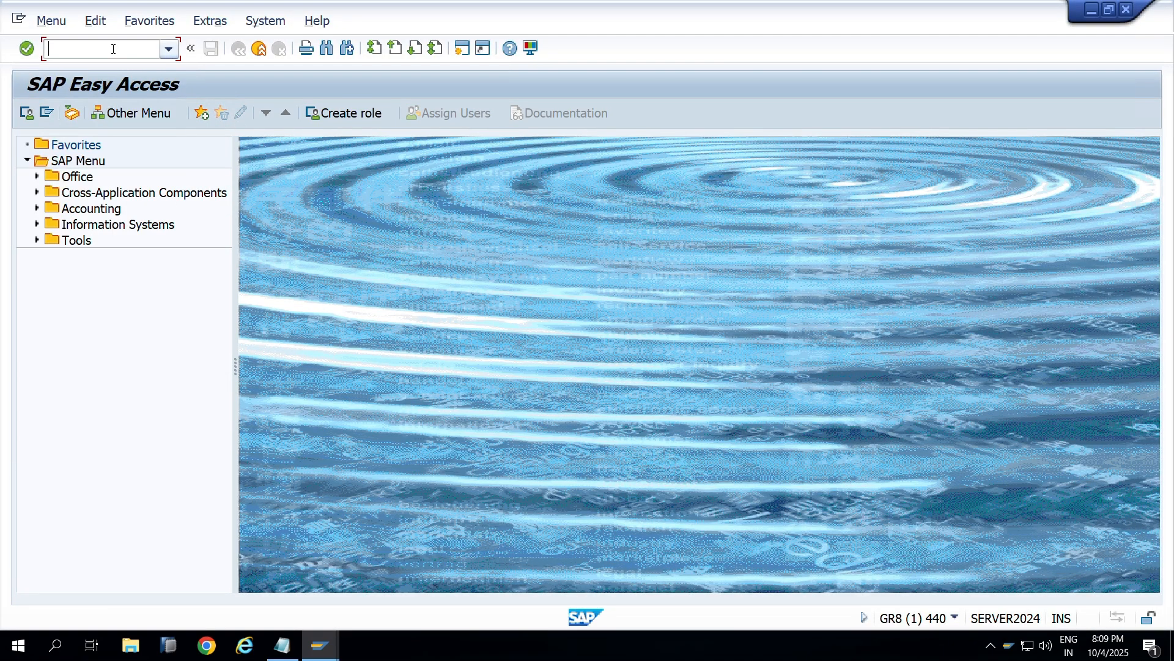
click(167, 53)
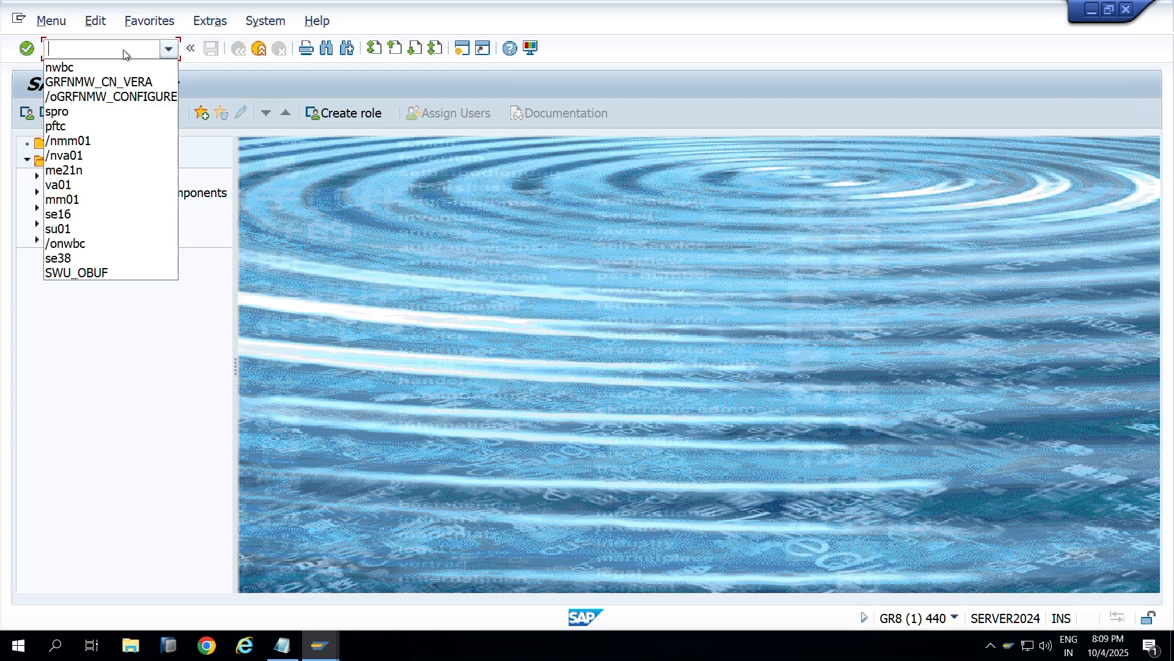
click(167, 54)
click(173, 53)
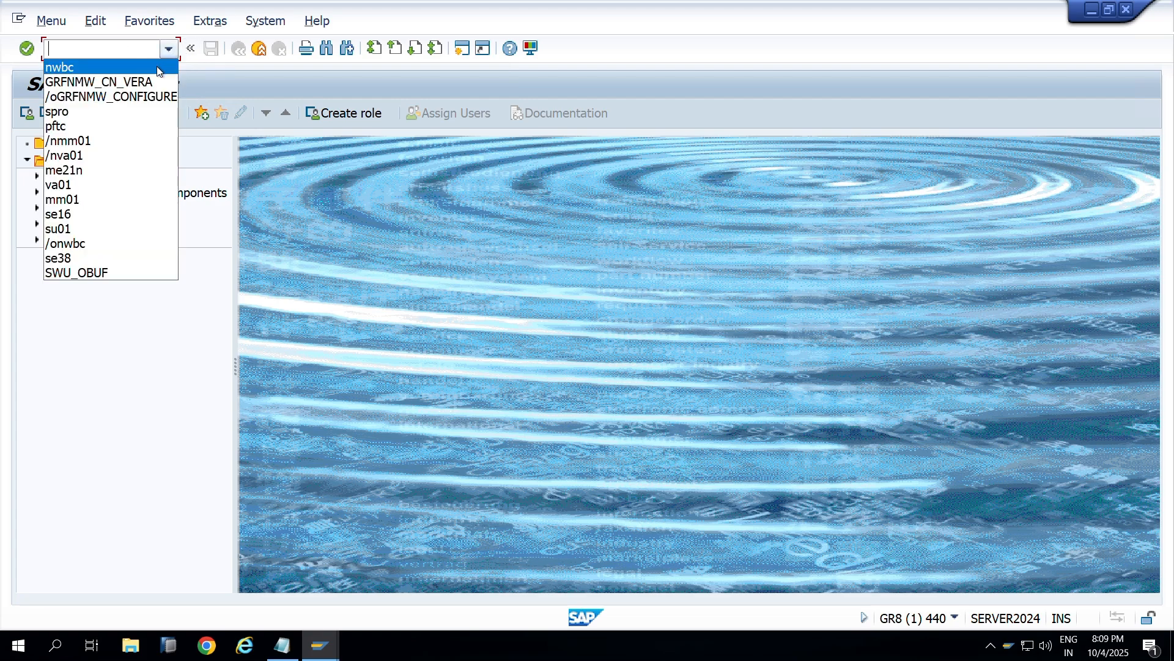
click(157, 66)
key(Return)
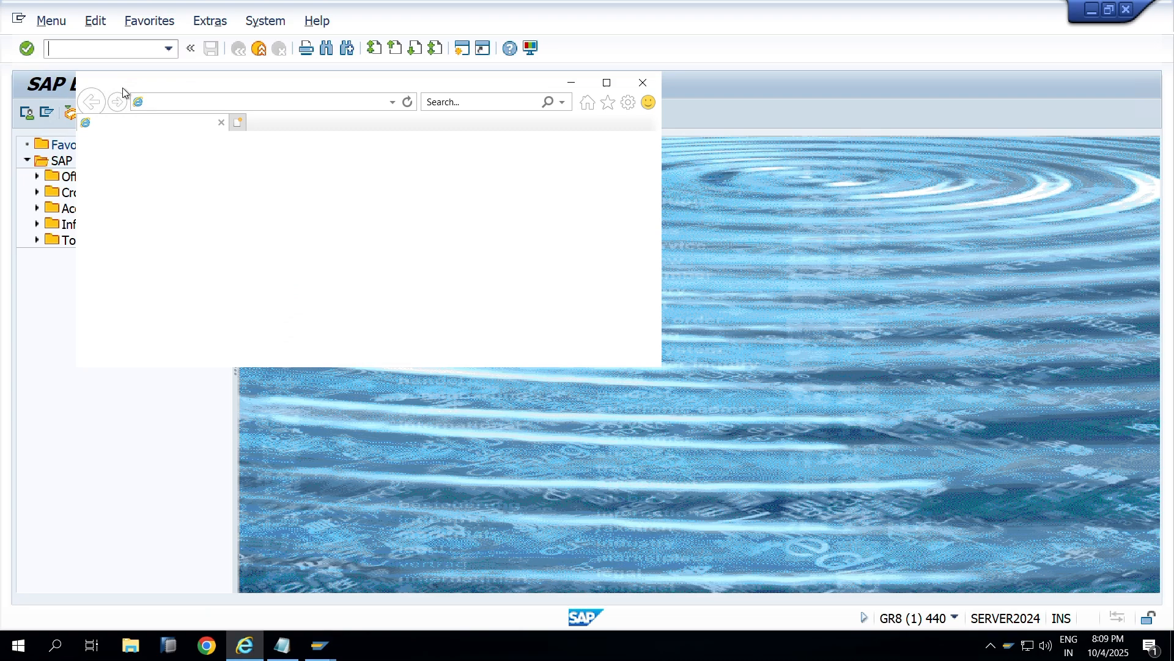
Step: Maximize the browser, select its web address, and minimize it
click(607, 83)
click(419, 34)
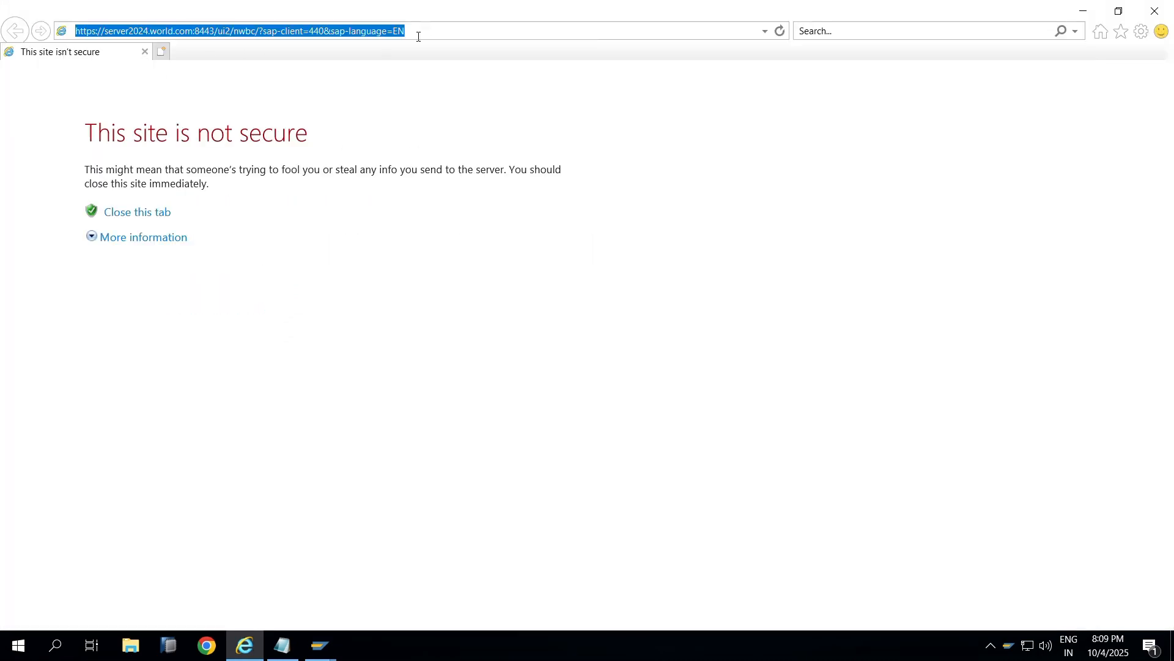
click(1083, 11)
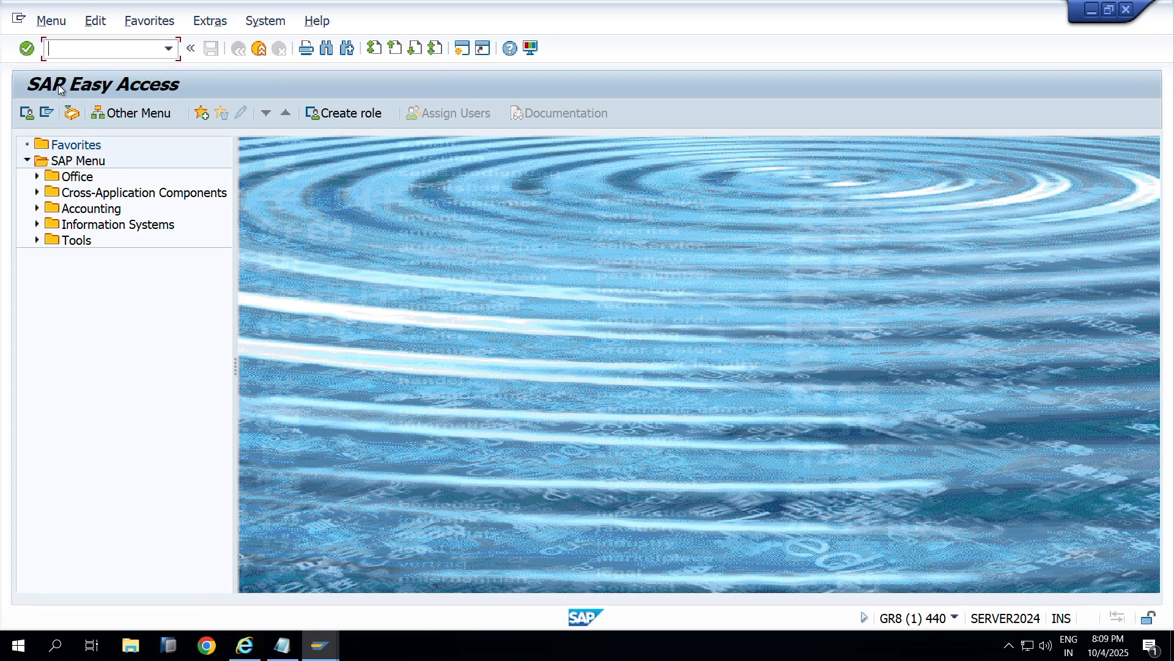
Step: Run SPRO and expand GRC > Access Control > Workflow for Access Control in the SAP Reference IMG
text(spro)
key(Return)
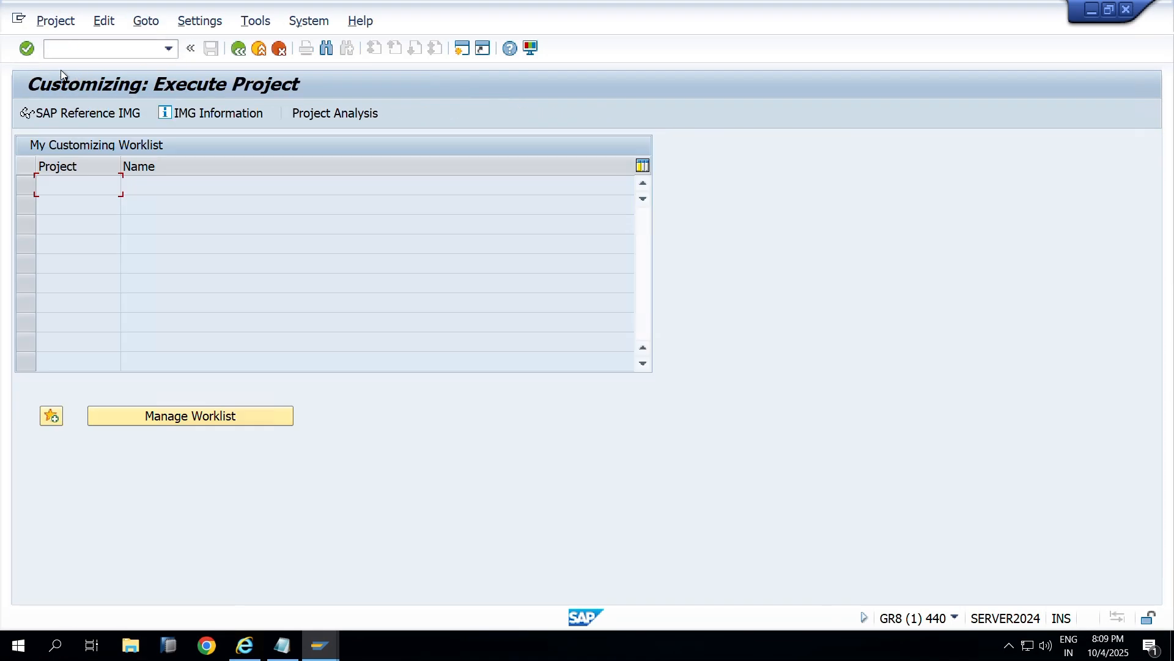
click(72, 114)
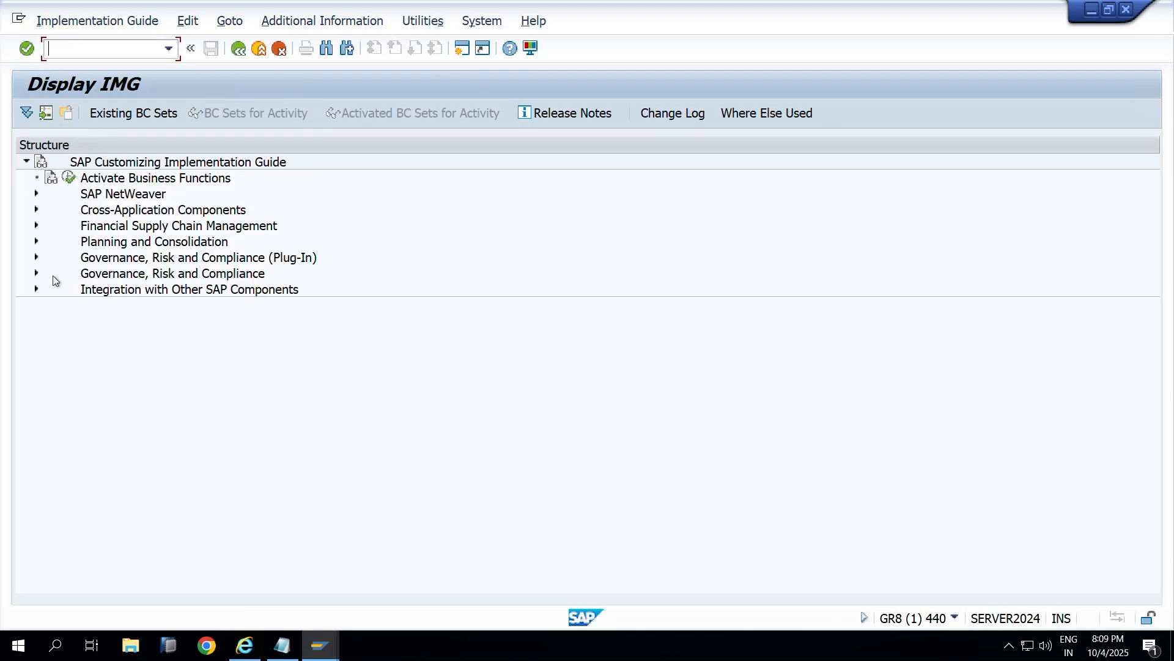
click(36, 274)
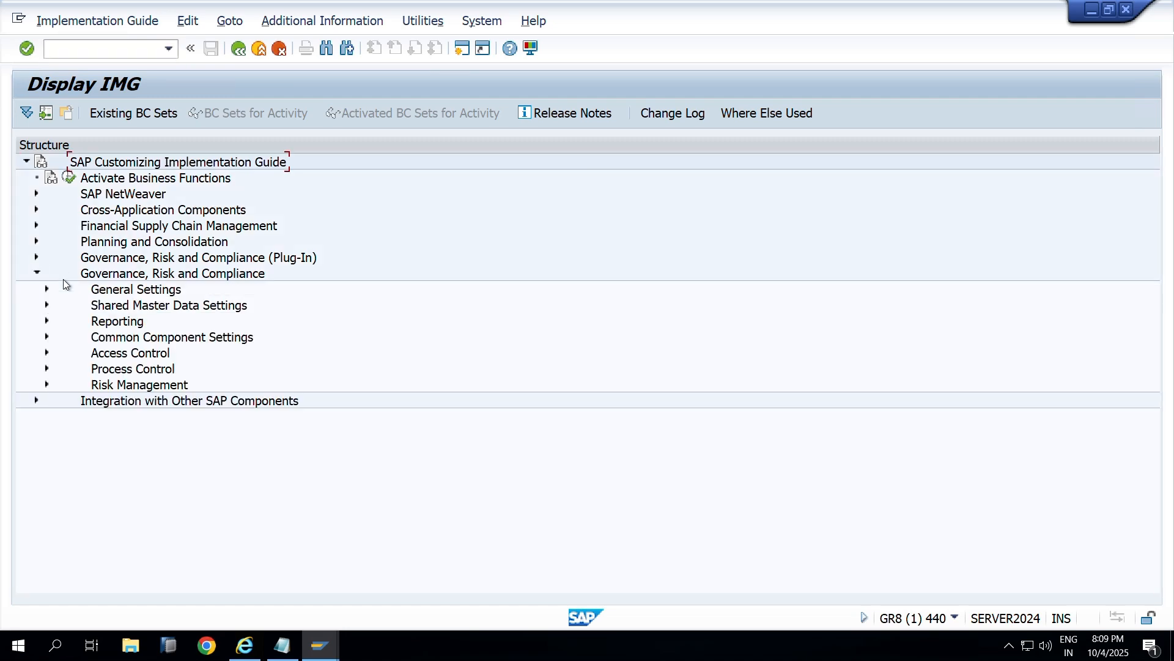
click(47, 353)
scroll(61, 428, down, 2)
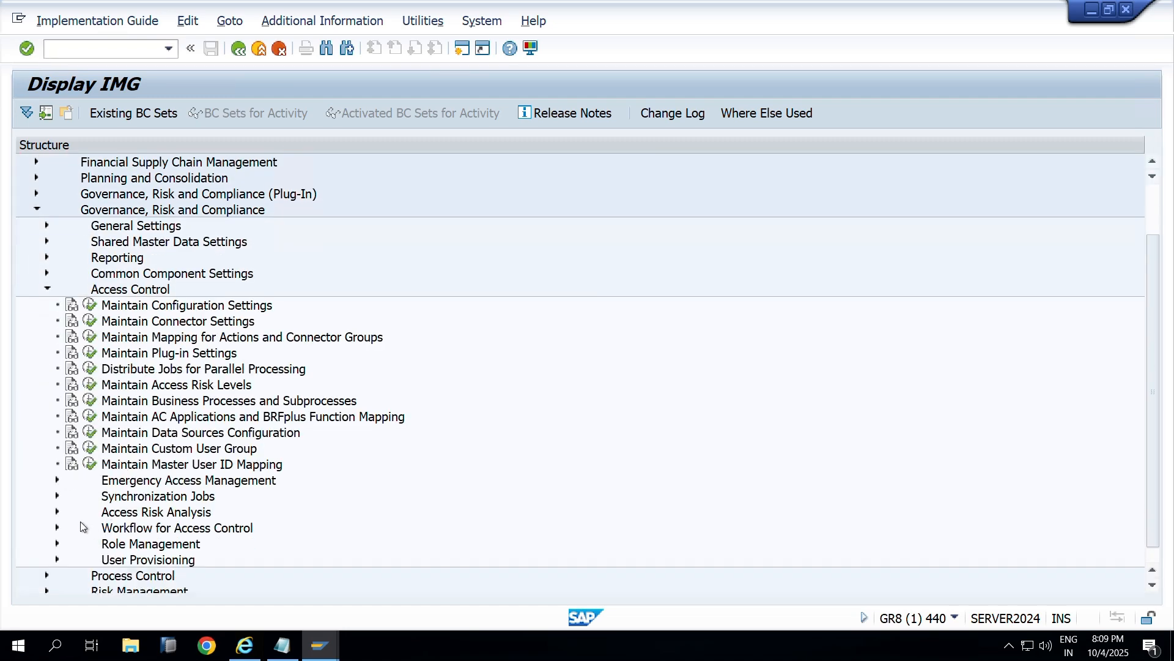
click(56, 528)
scroll(97, 444, down, 1)
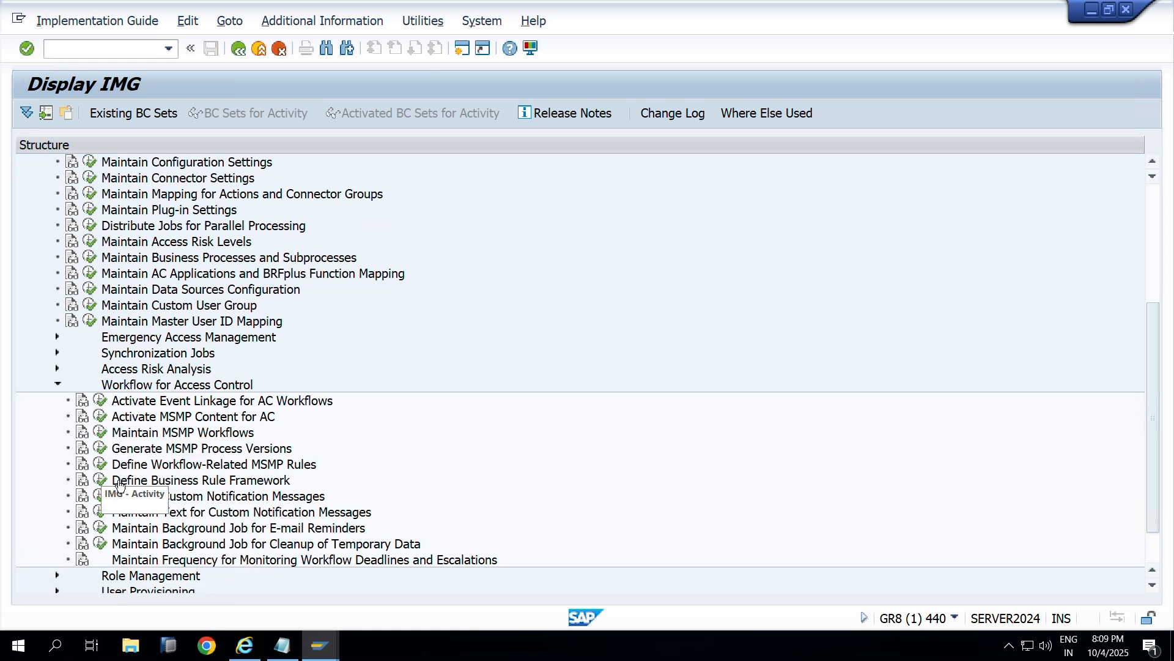
Step: Execute Define Business Rule Framework, copying its workbench address, then execute Maintain MSMP Workflows
click(101, 480)
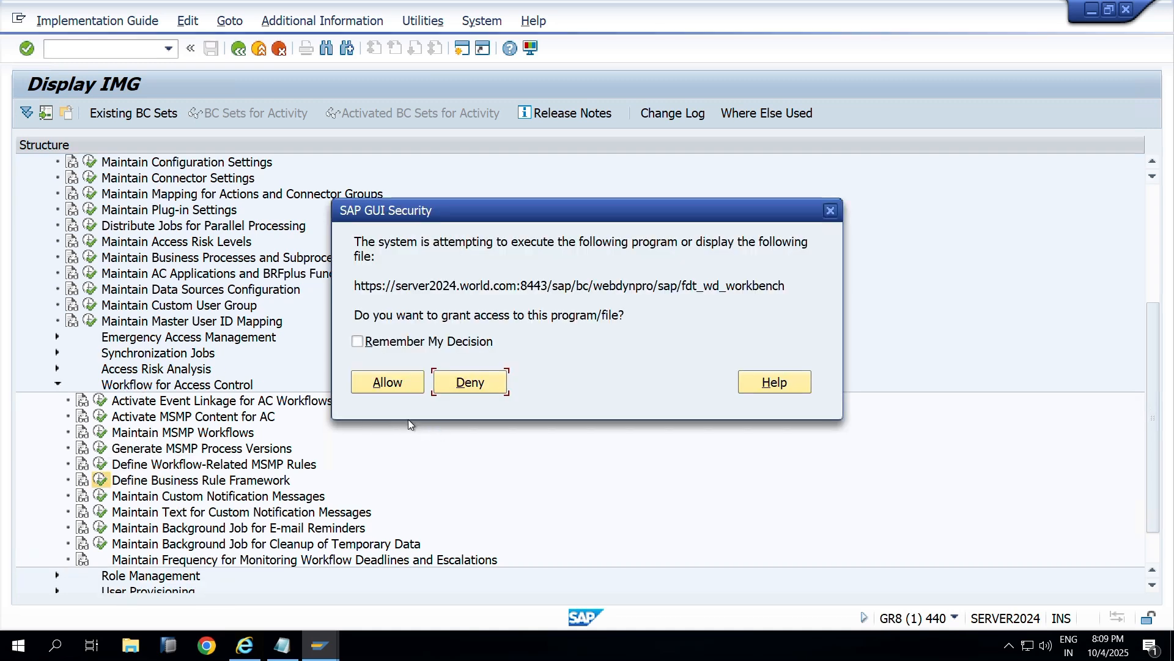
click(387, 382)
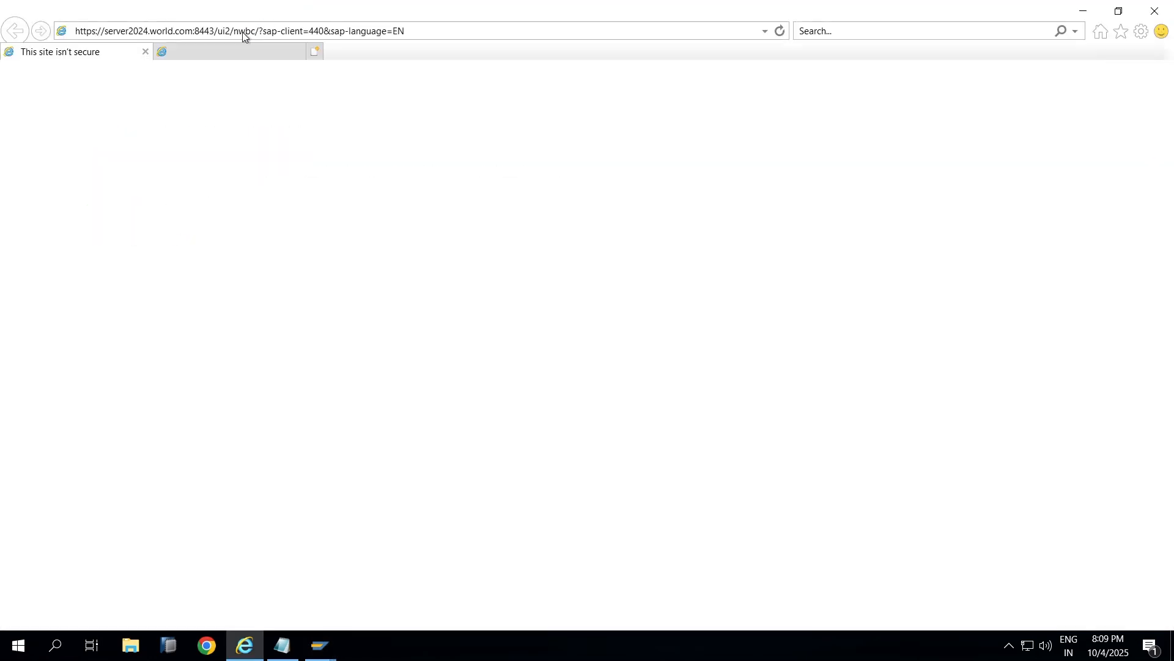
click(243, 32)
key(ctrl+c)
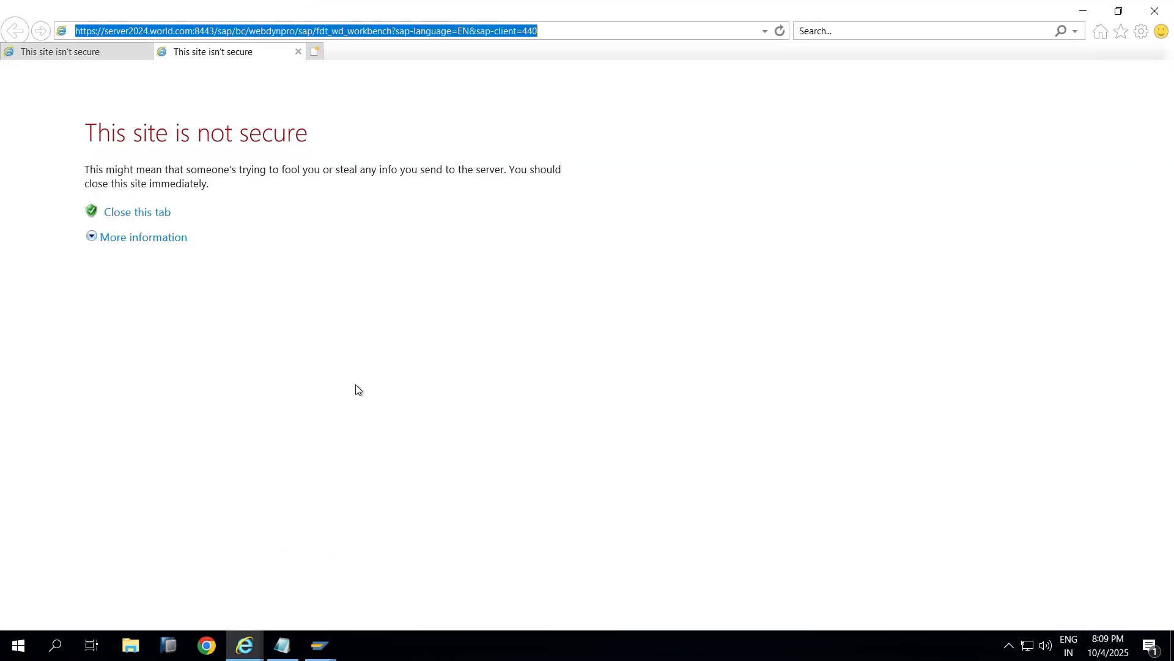
key(alt+Tab)
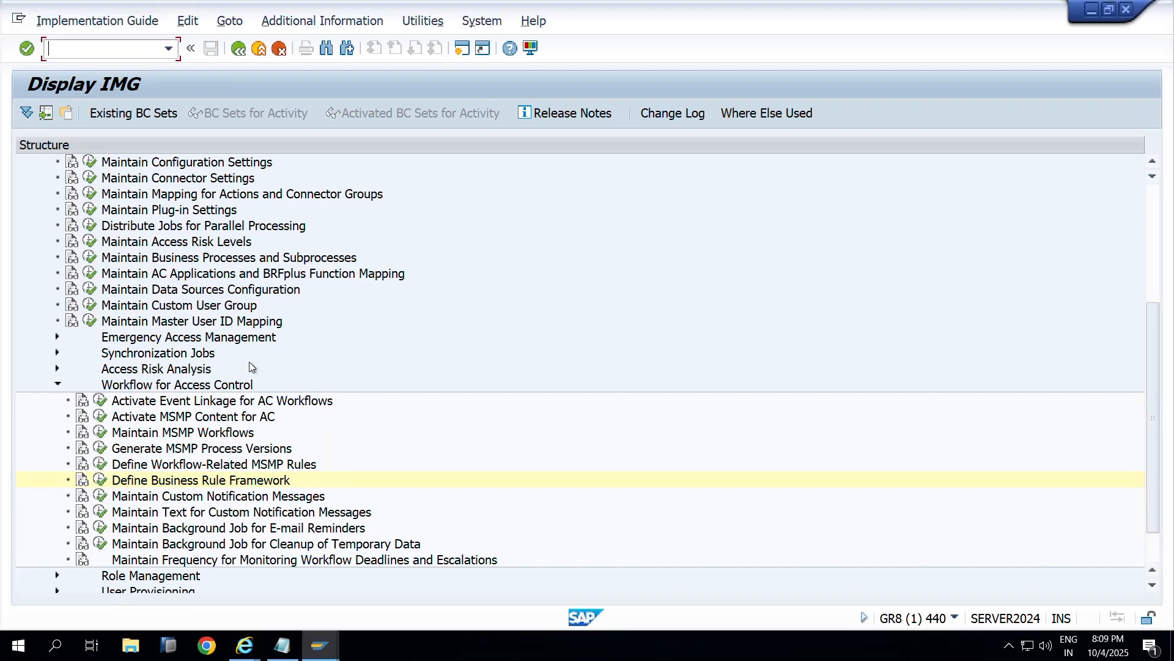
click(101, 433)
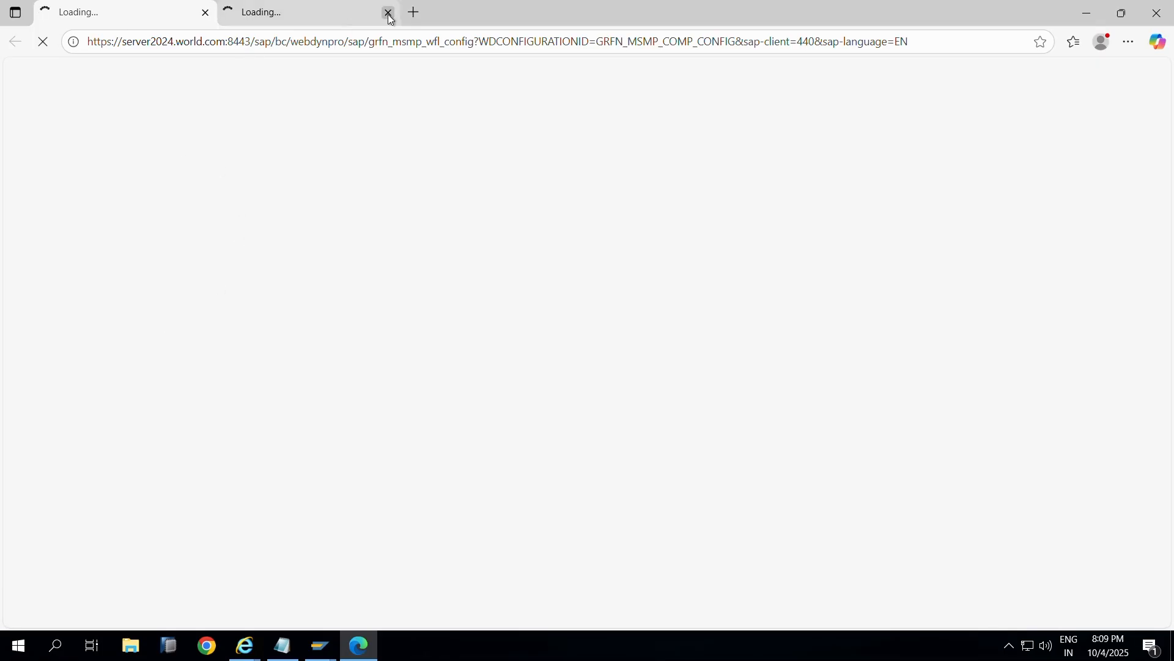
Step: Load the fdt_wd_workbench address in the second tab, then expand Advanced on the first tab's warning
click(343, 17)
click(334, 41)
key(shift+End)
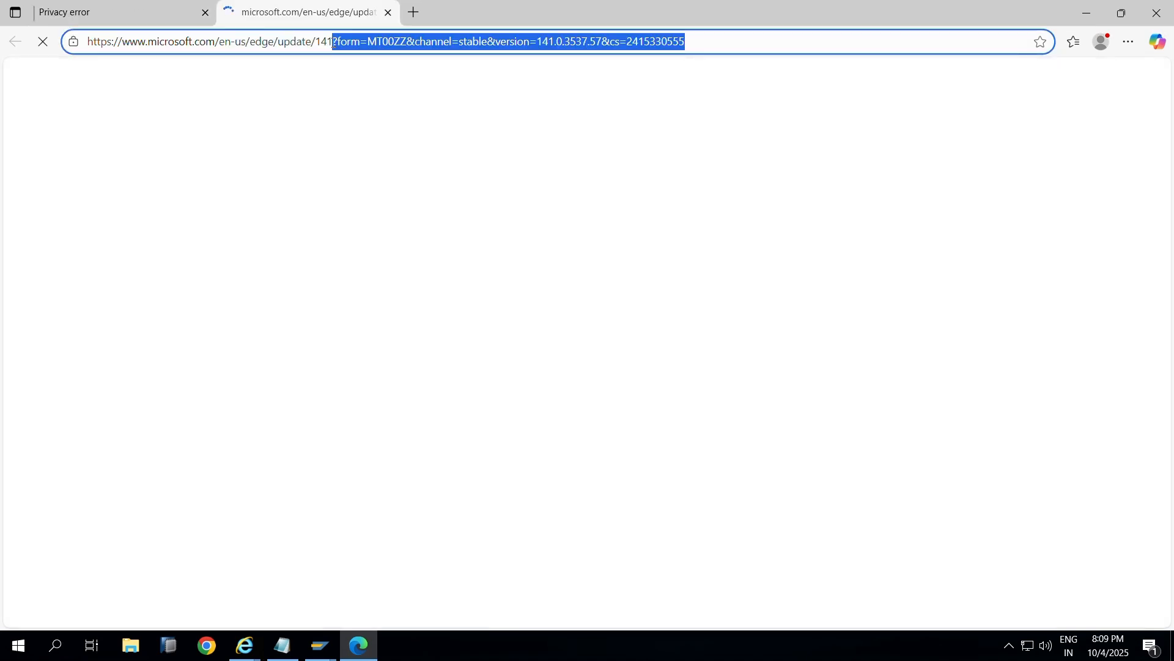
key(ctrl+v)
double_click(333, 43)
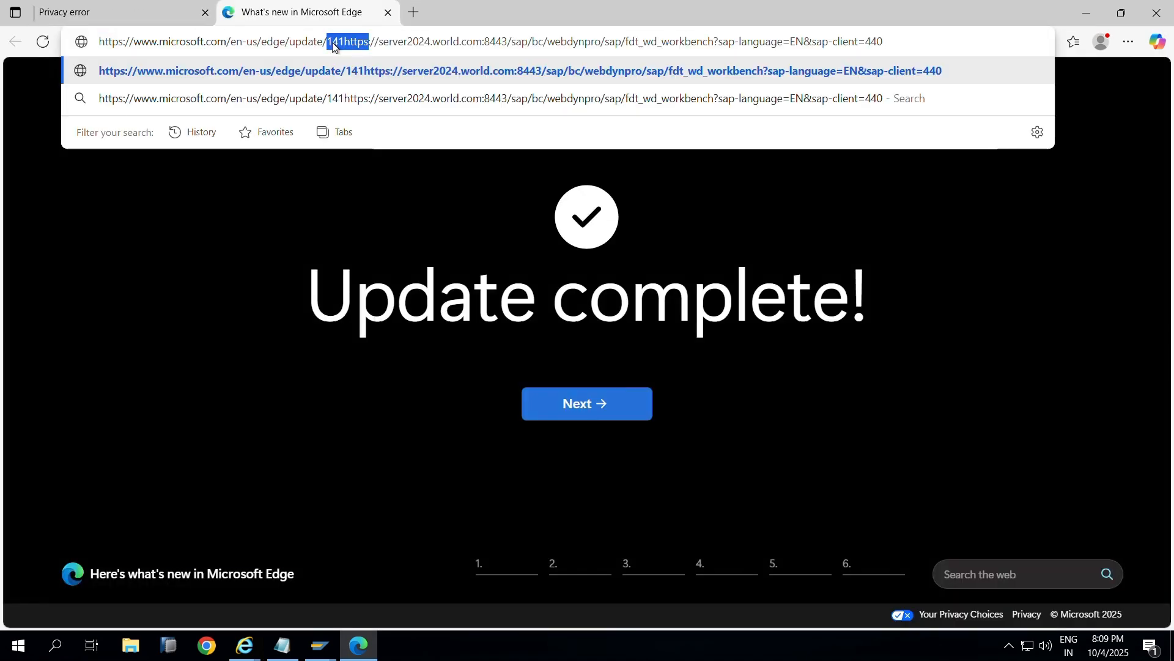
click(325, 43)
key(ctrl+a)
key(ctrl+v)
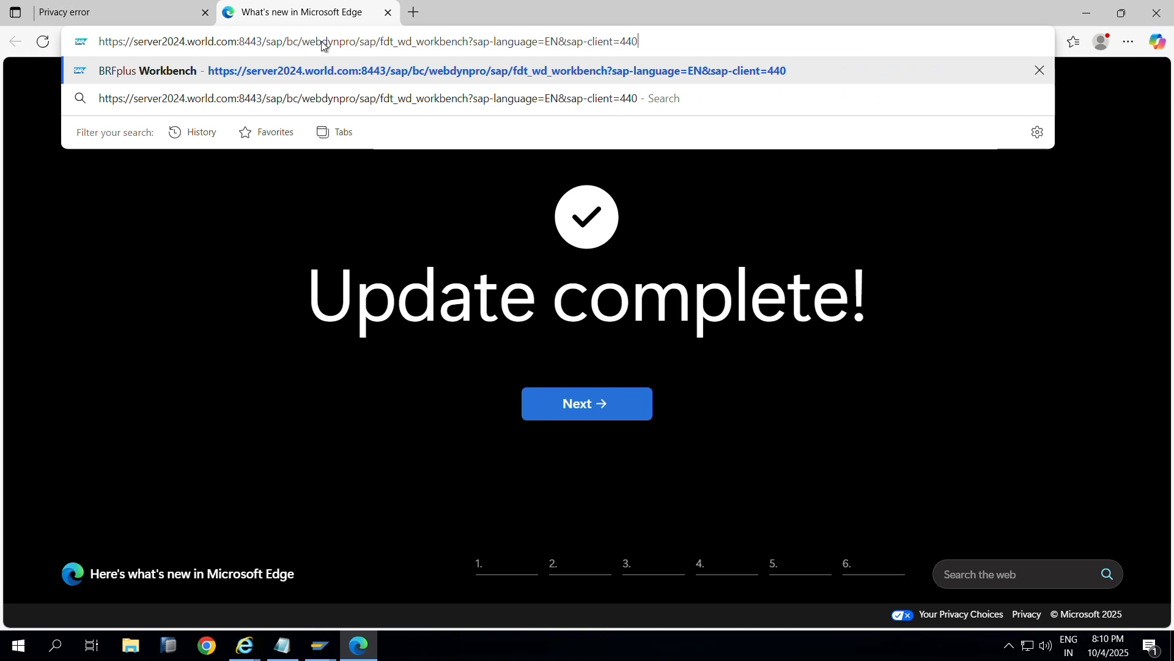
key(Return)
click(78, 12)
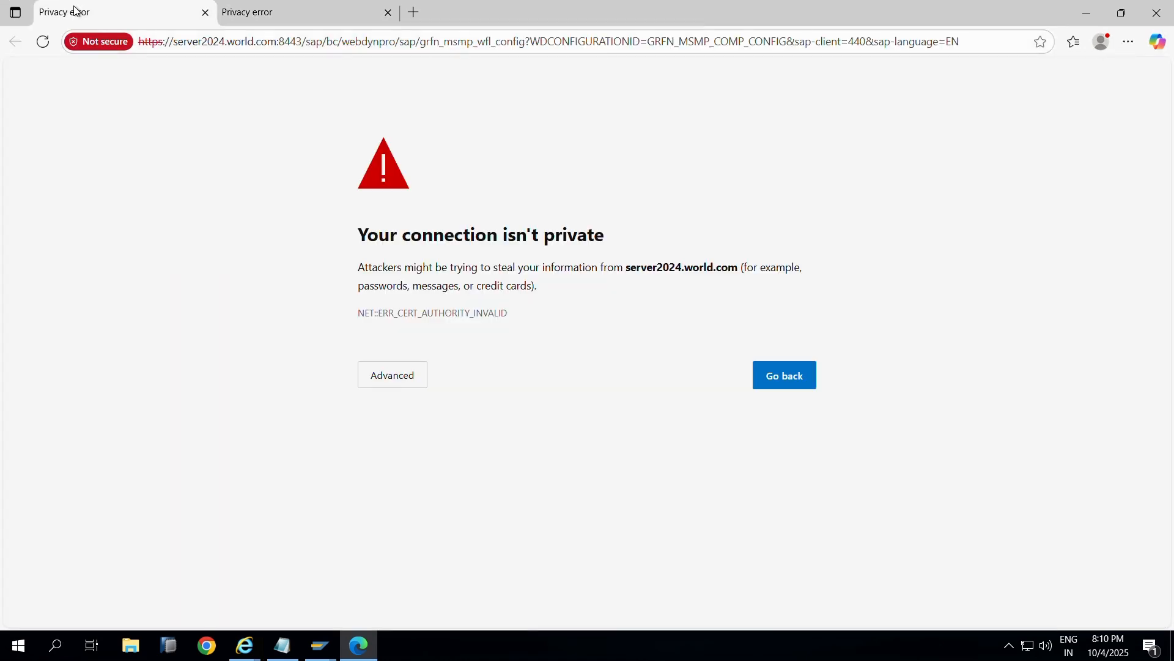
click(406, 384)
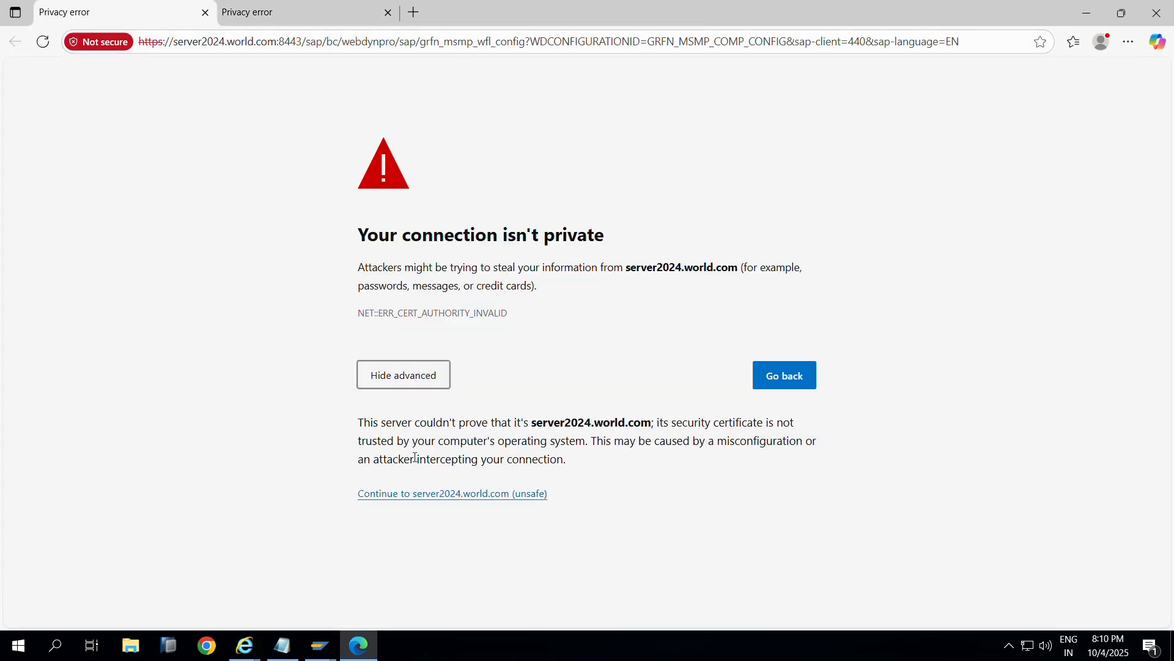
Step: Log on to MSMP workflow configuration with the administrator user, then proceed to the BRFplus Workbench tab
click(419, 494)
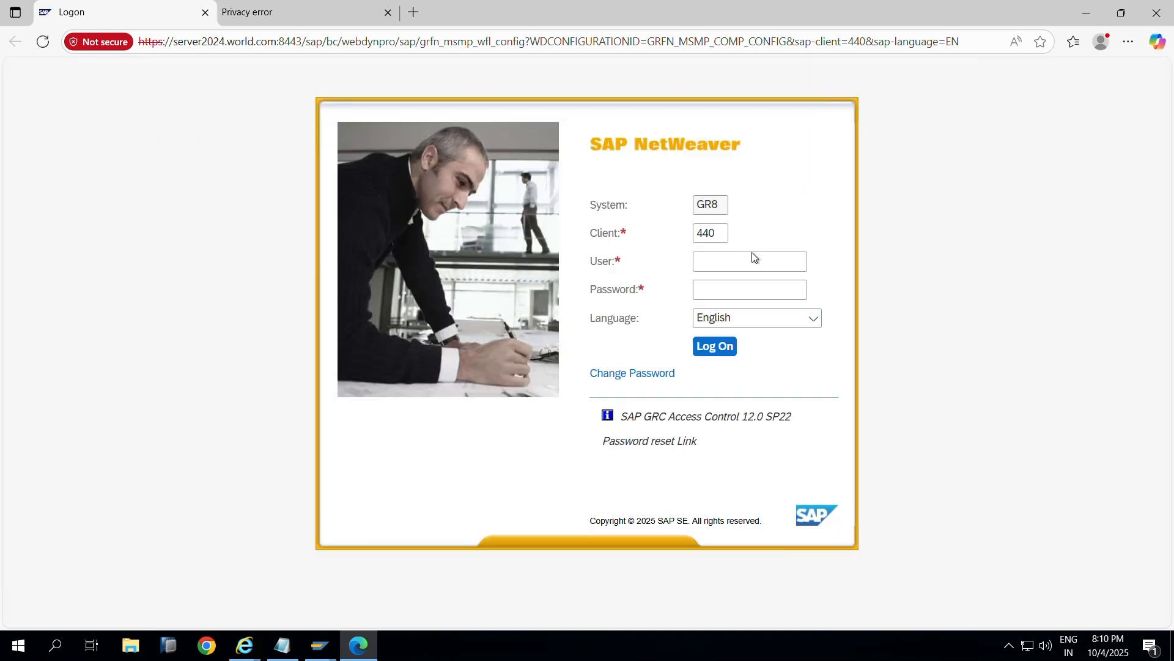
click(743, 261)
text(ADMIN001)
key(Tab)
text(****)
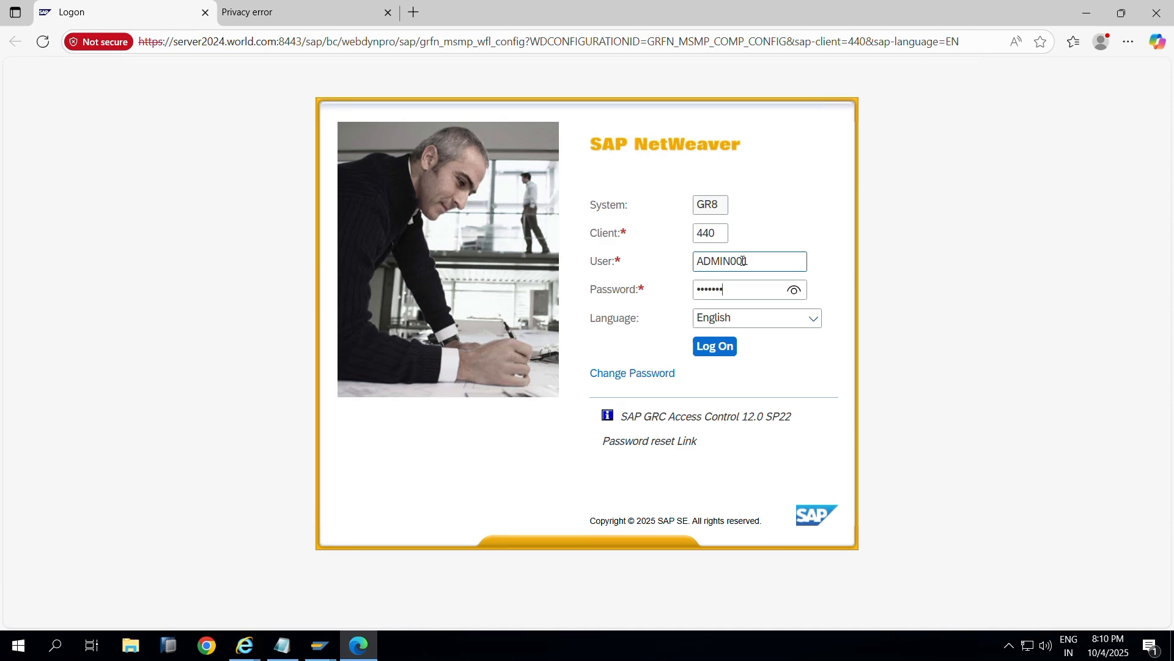
key(Return)
click(301, 8)
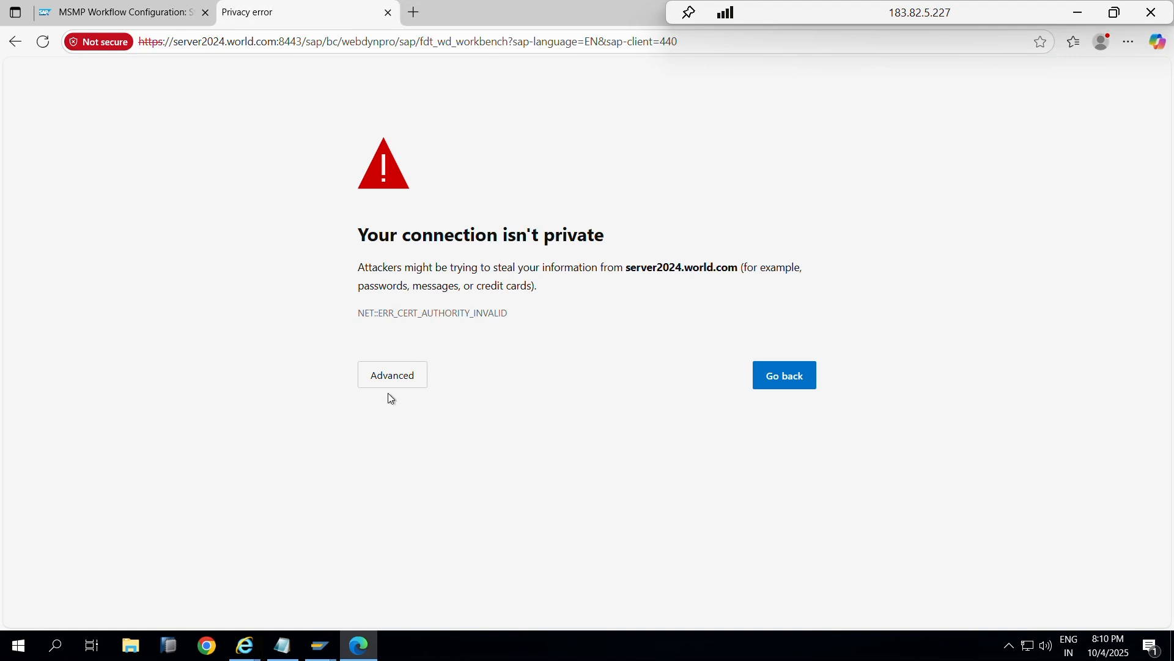
click(43, 41)
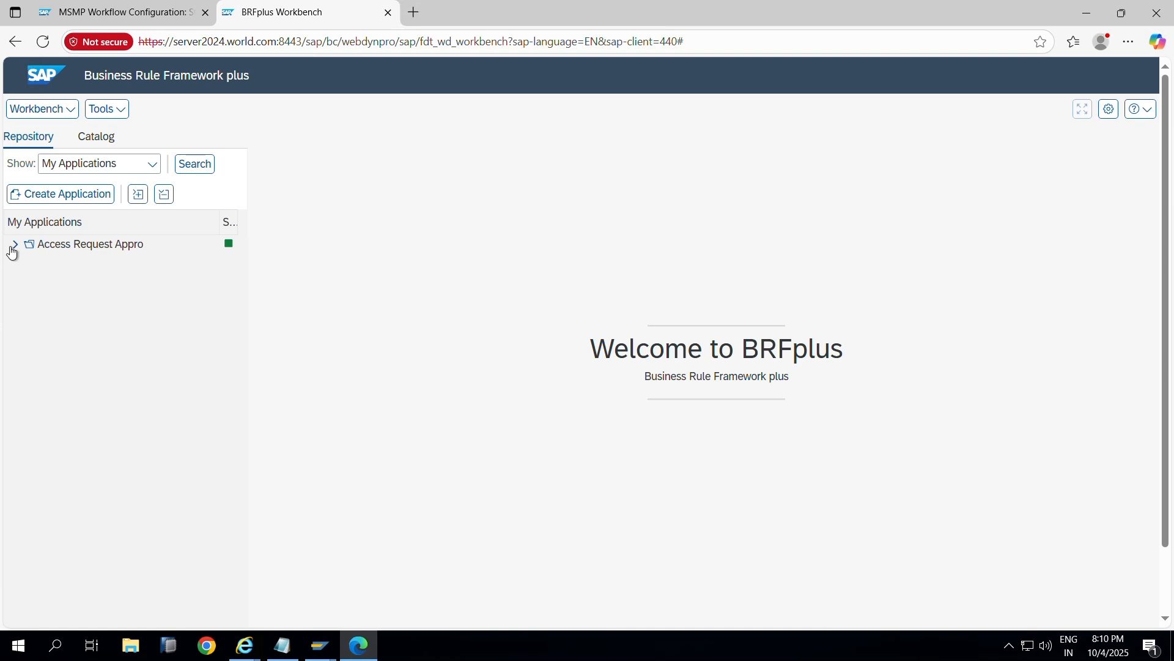
Step: Expand the access request application's Expression > Decision Table folders and open Z_INIT_RULE
click(13, 246)
click(27, 281)
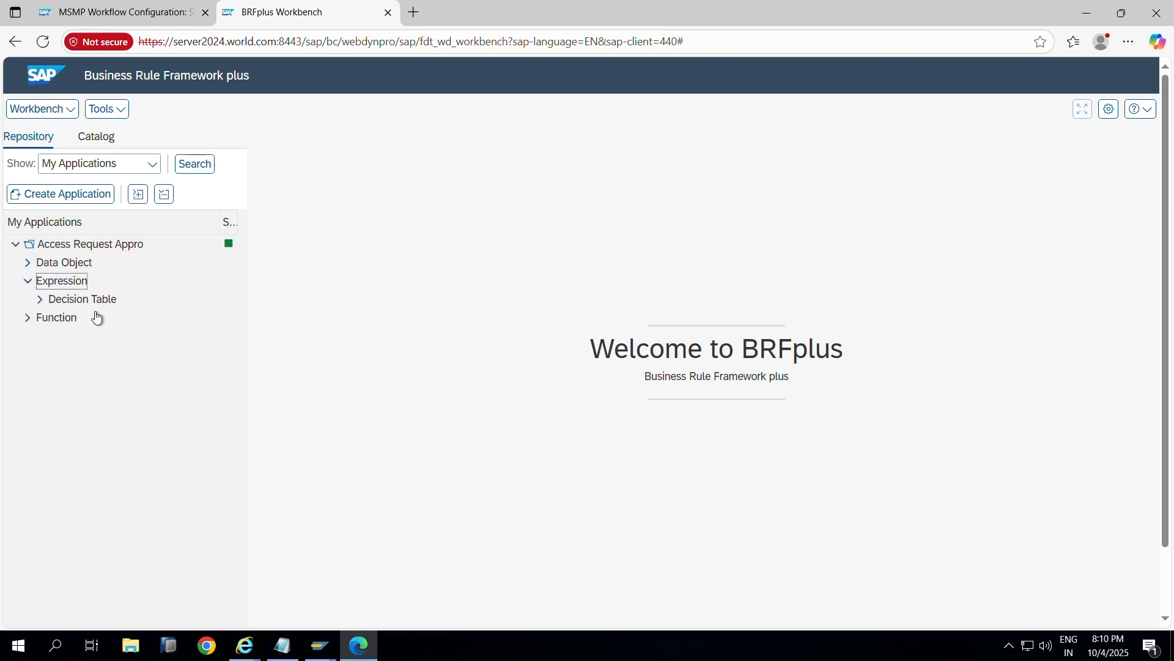
click(39, 299)
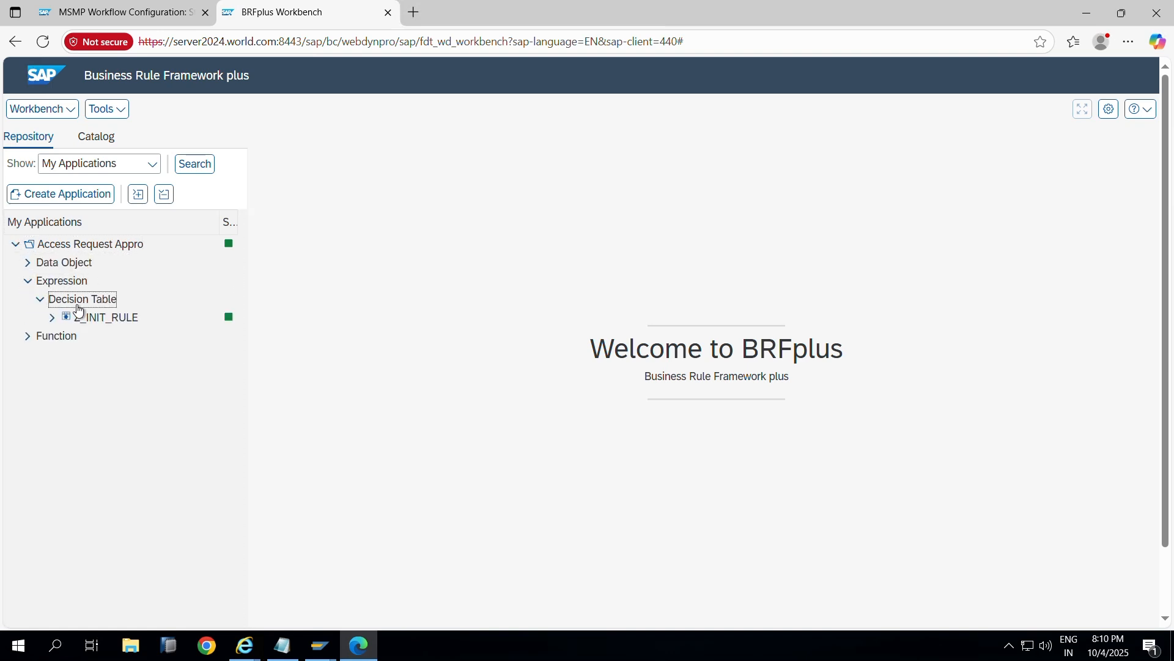
click(54, 319)
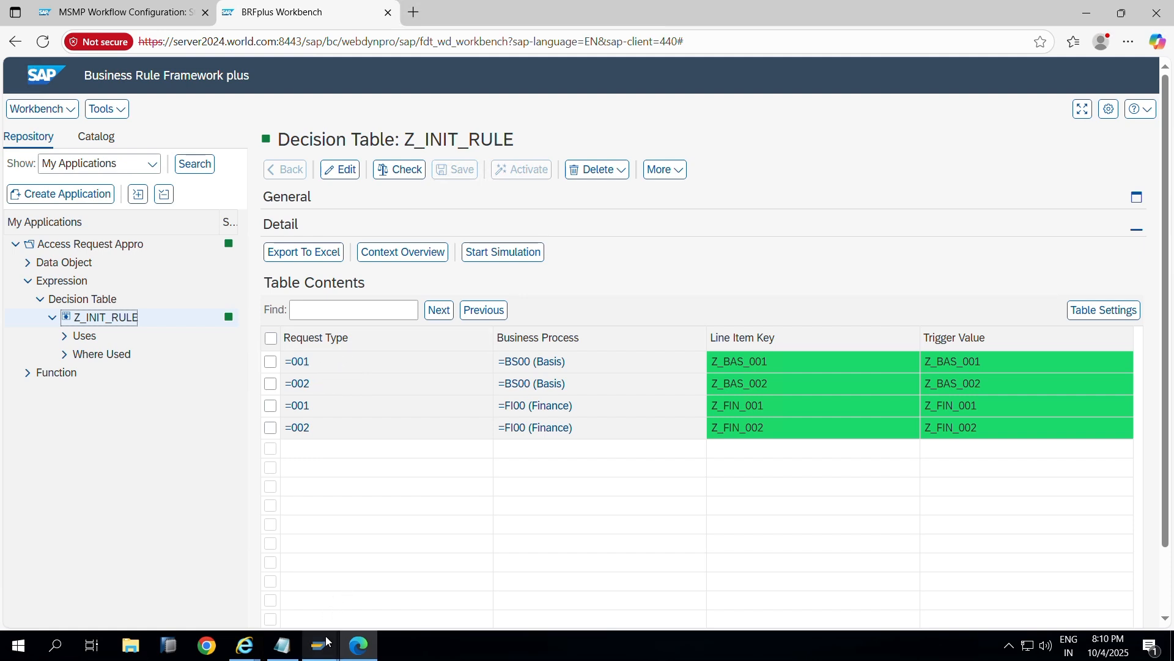
mouse_move(322, 646)
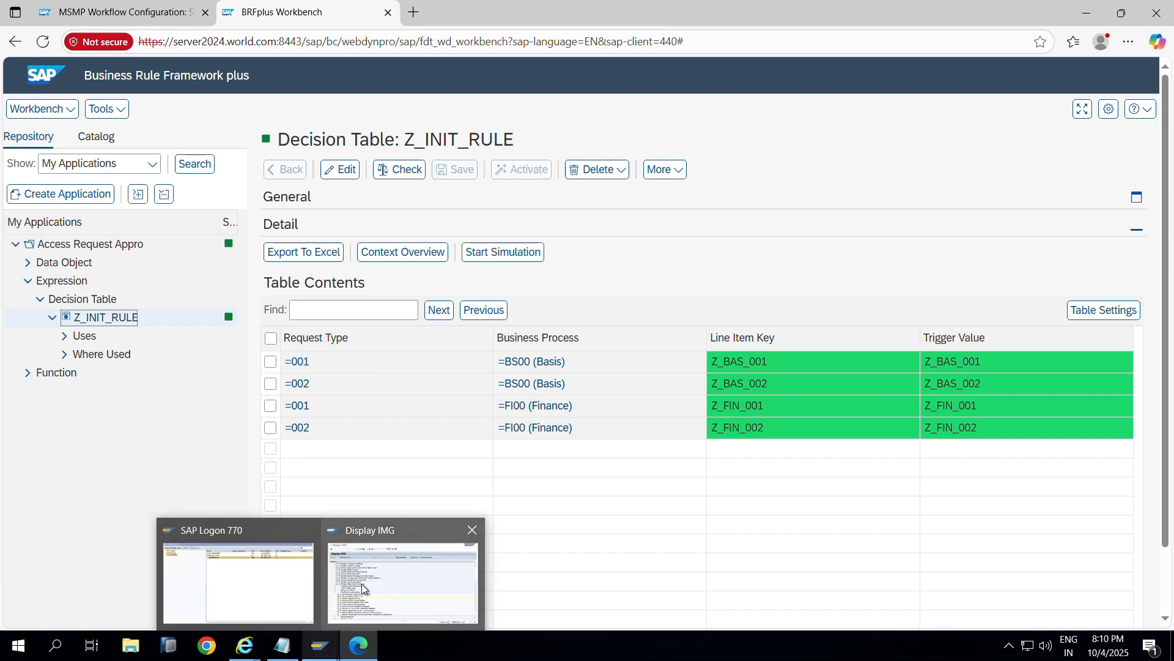
Step: Load the Internet Explorer business client address in a new Edge tab
click(244, 645)
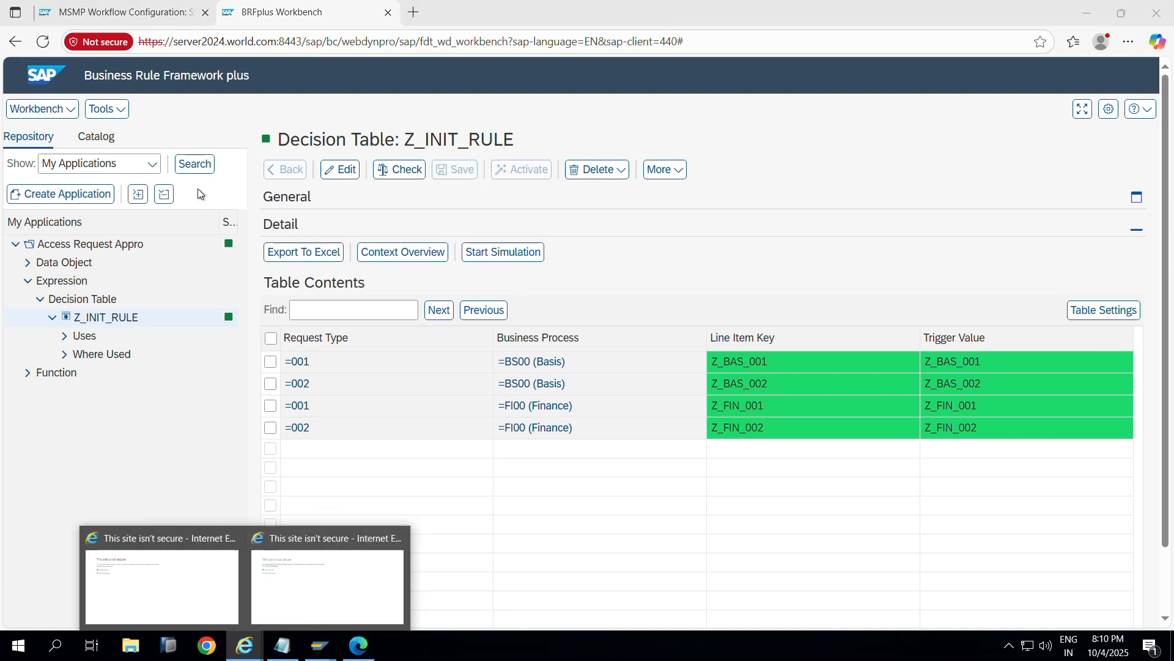
click(189, 587)
click(277, 27)
key(ctrl+c)
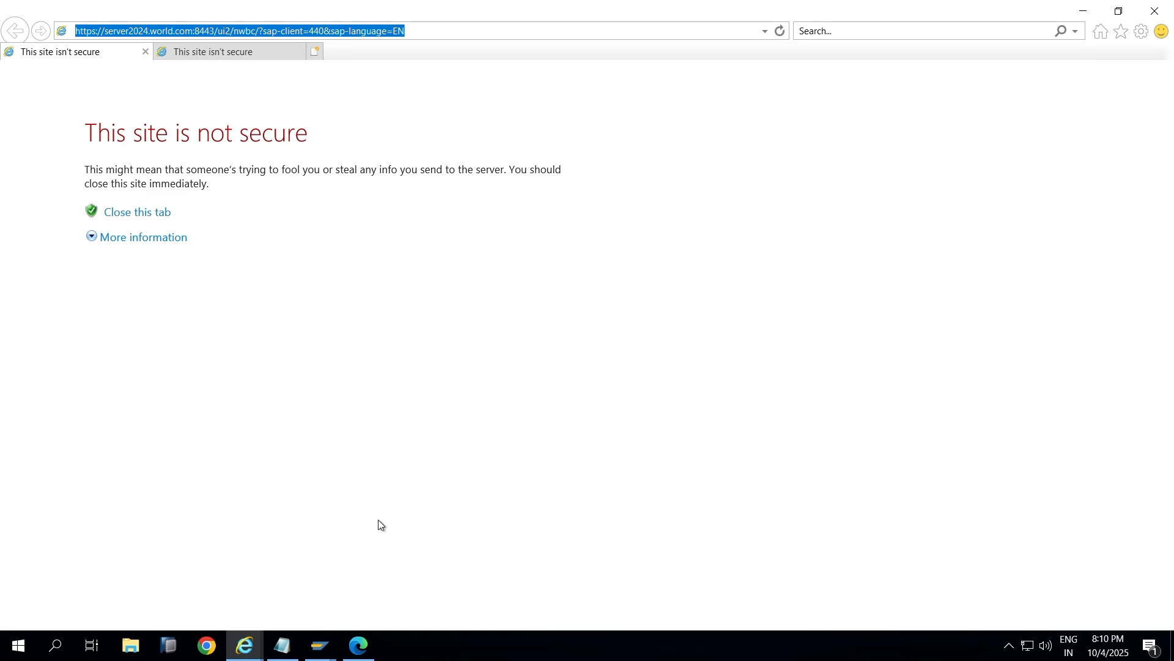
click(360, 647)
click(413, 17)
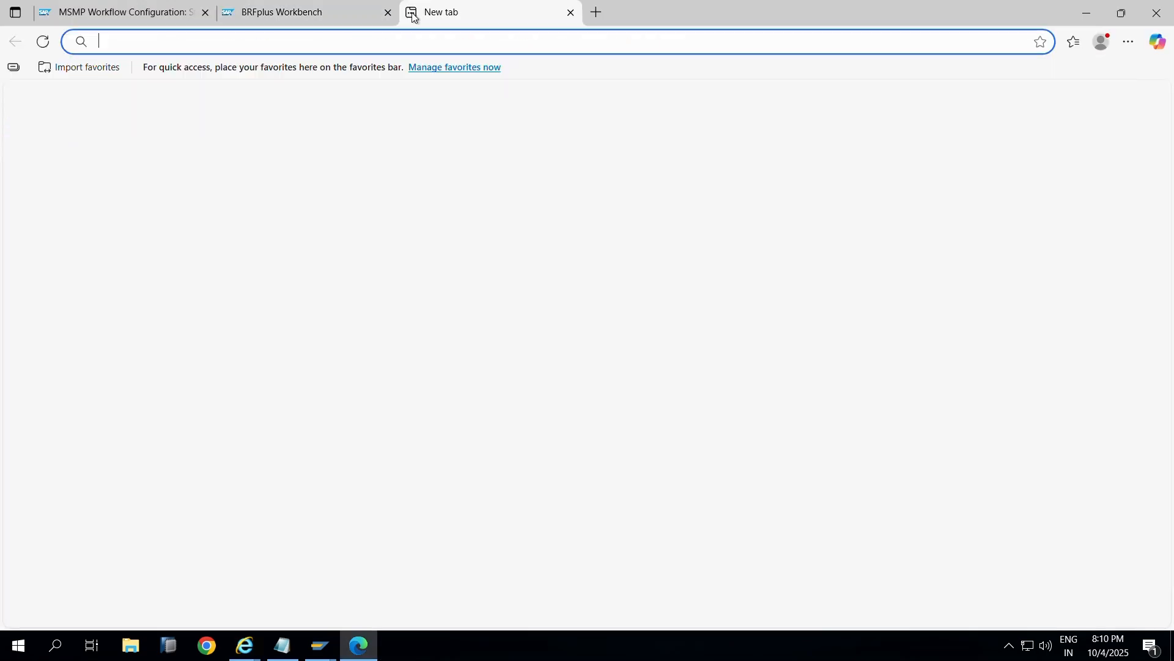
key(ctrl+v)
key(Return)
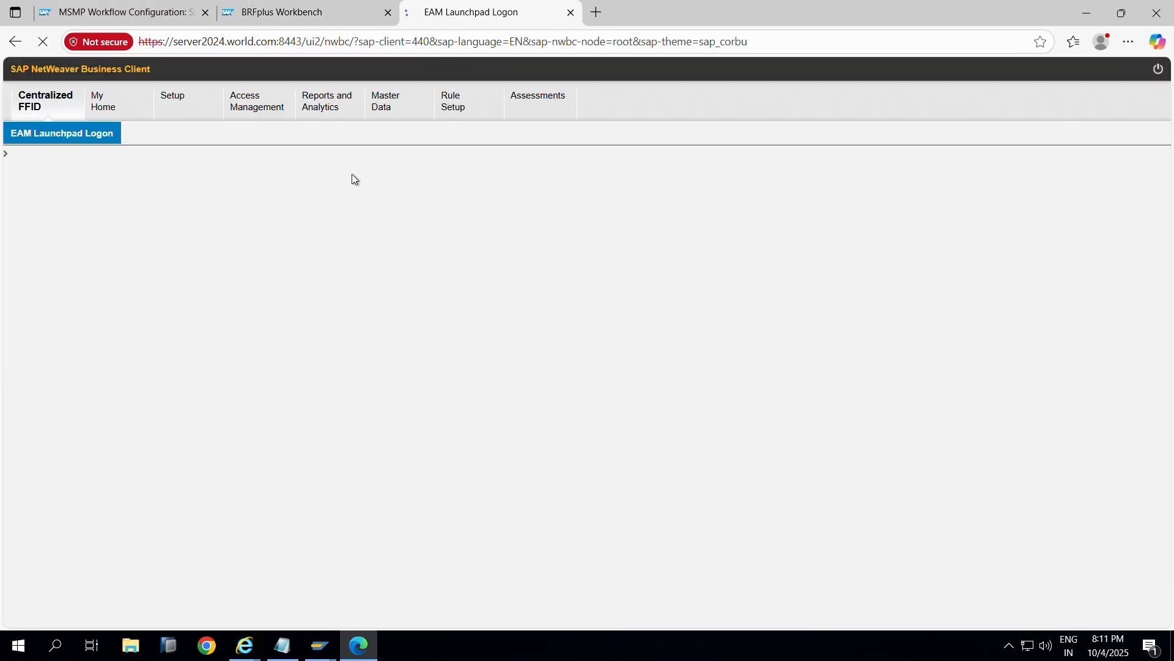
Step: Open a new access request in Access Management, review its Request Type choices, and return to Display IMG
click(265, 112)
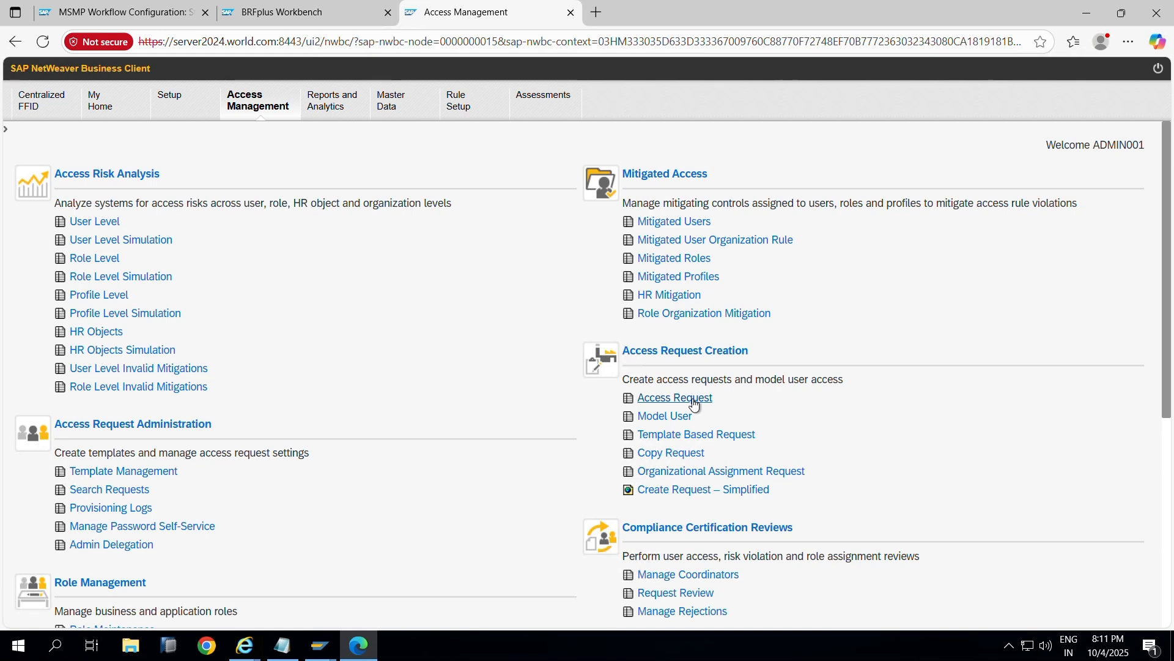
click(695, 405)
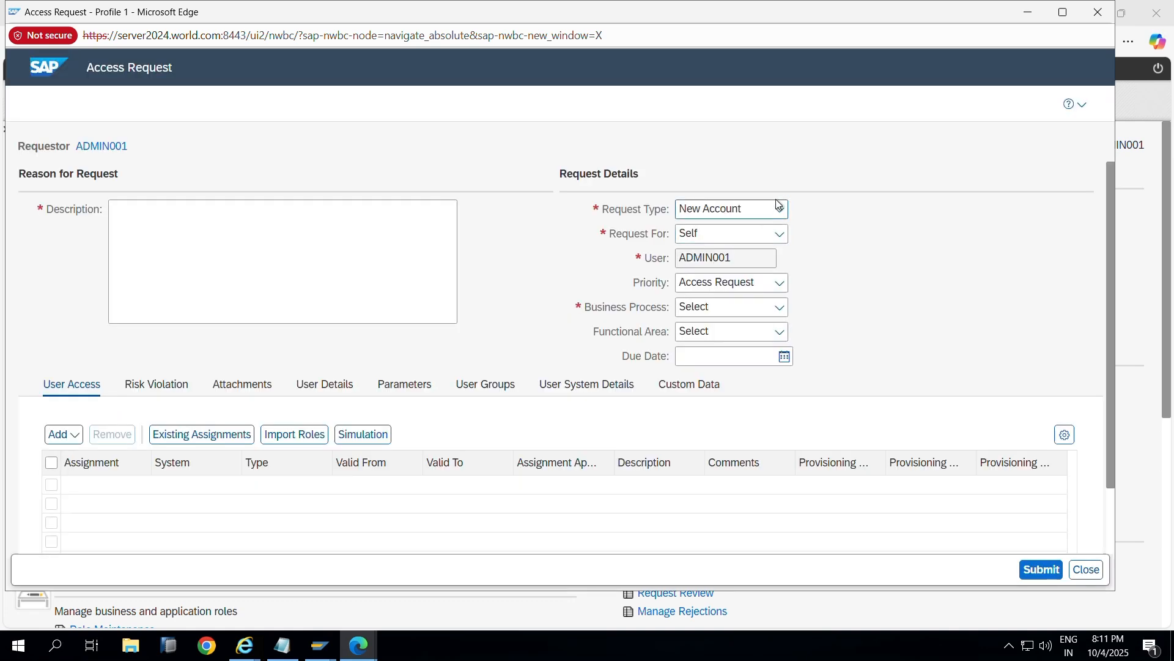
click(779, 209)
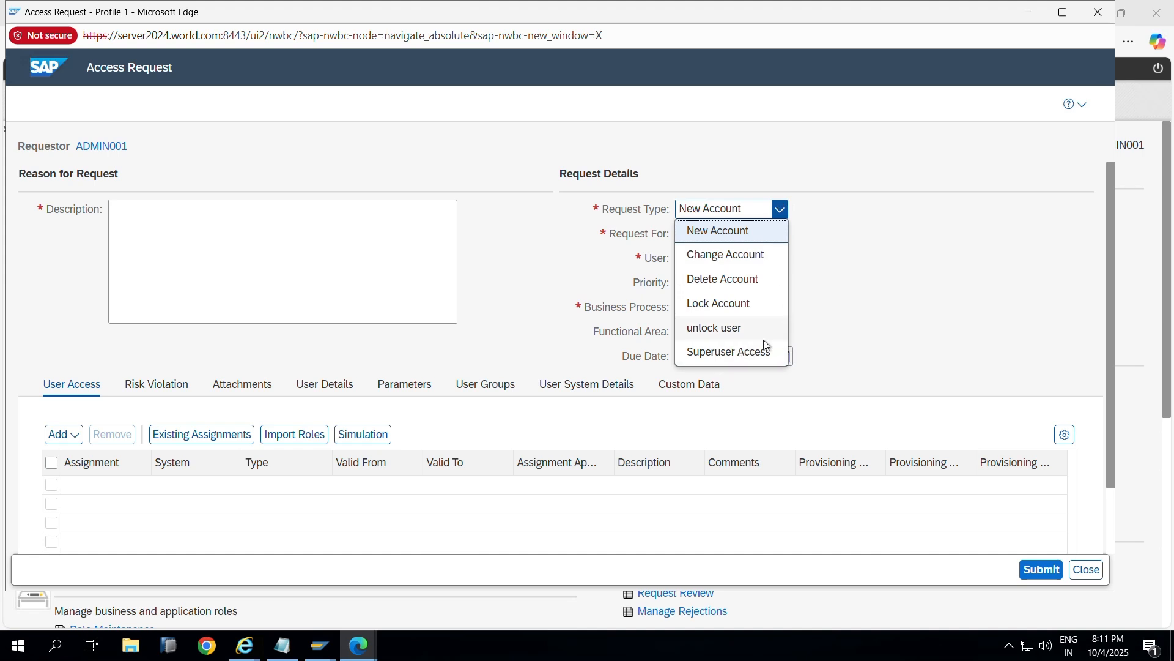
click(869, 216)
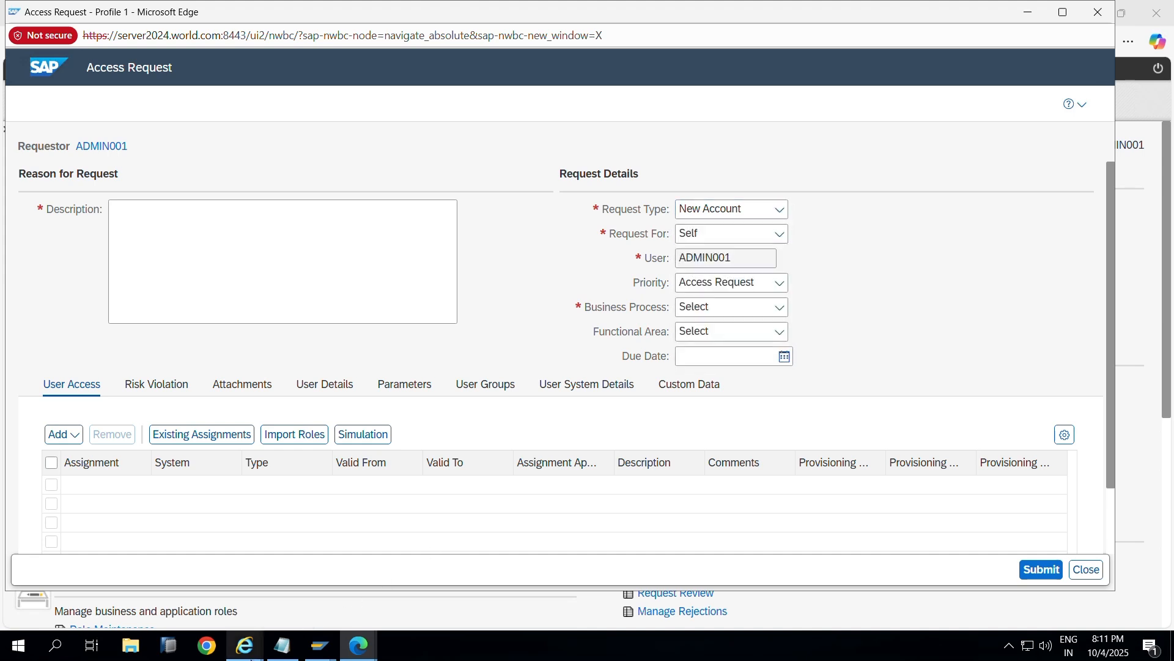
click(324, 622)
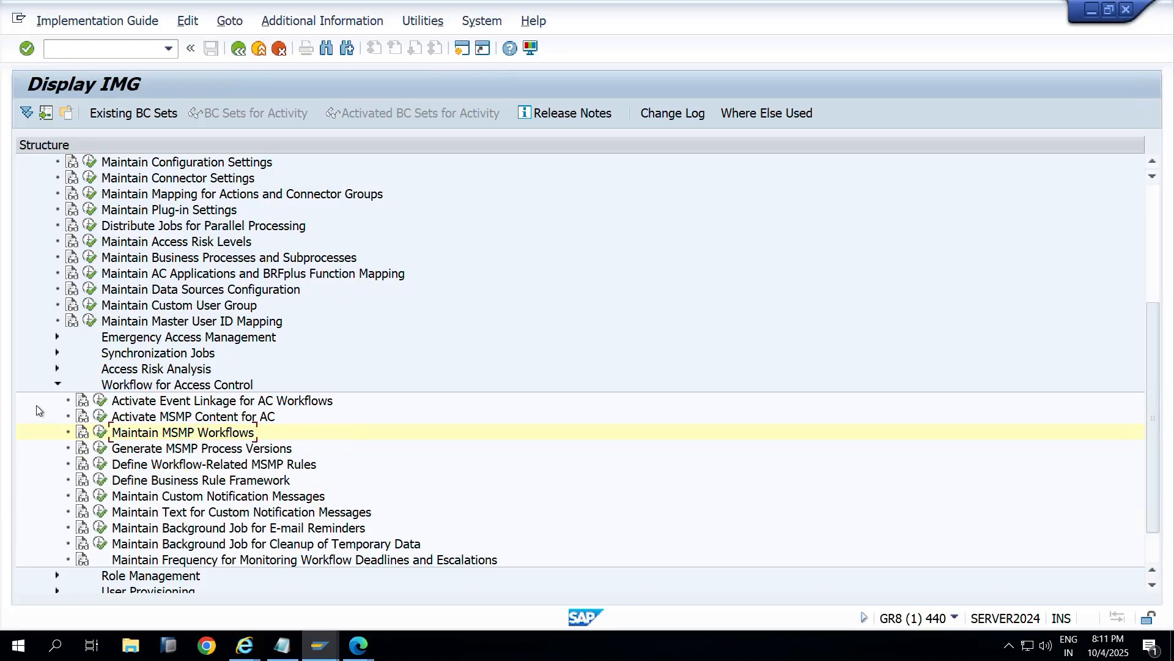
Step: Open Define Request Type under User Provisioning and check that type 6, Superuser Access, is active
click(58, 384)
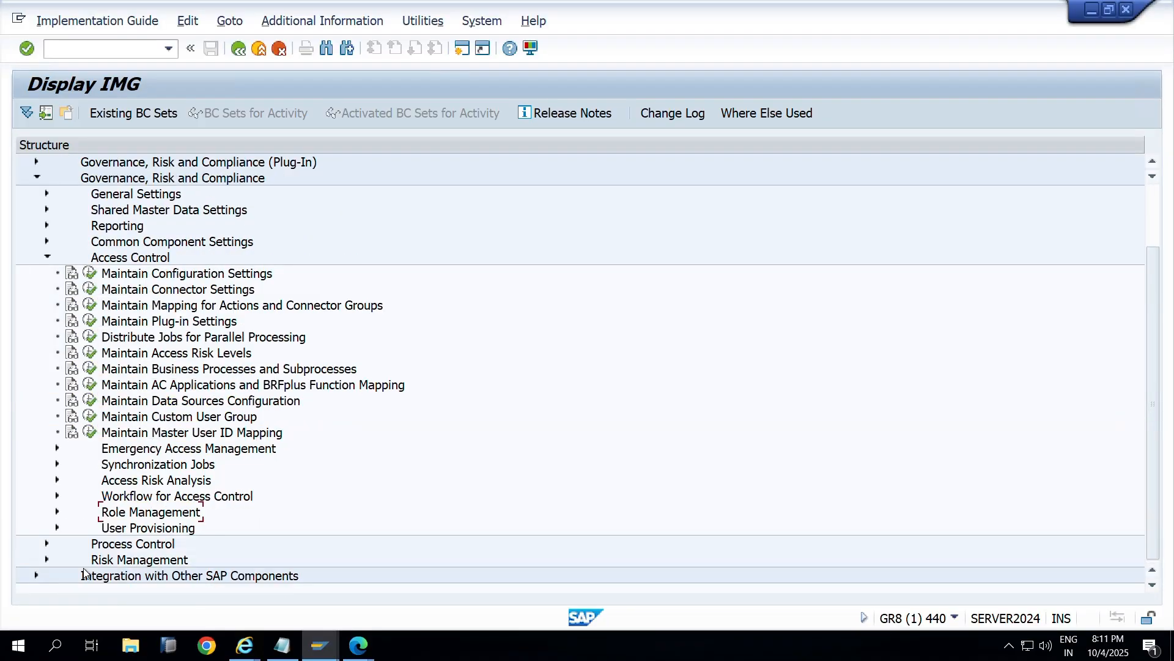
click(57, 528)
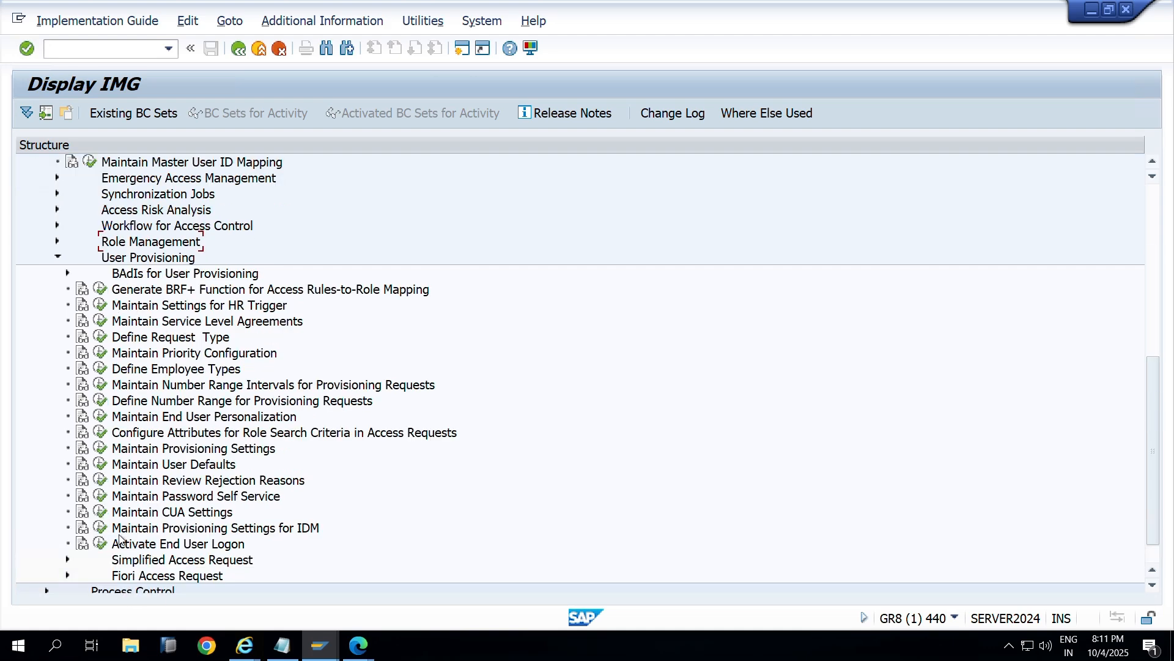
click(99, 337)
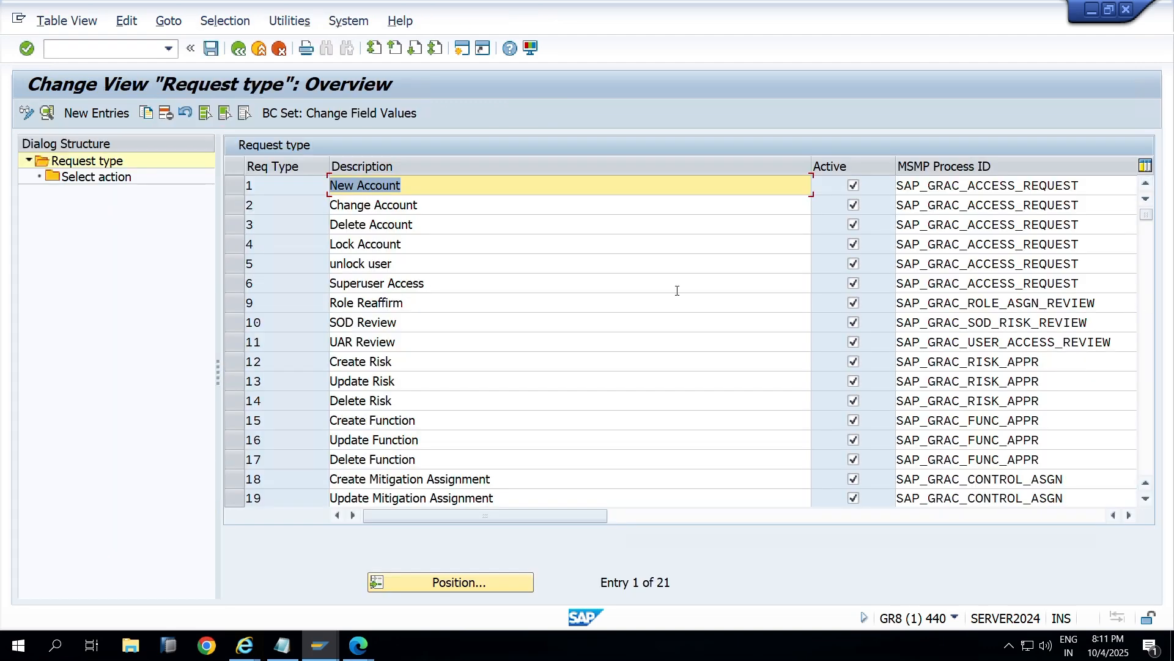
drag(461, 286, 199, 285)
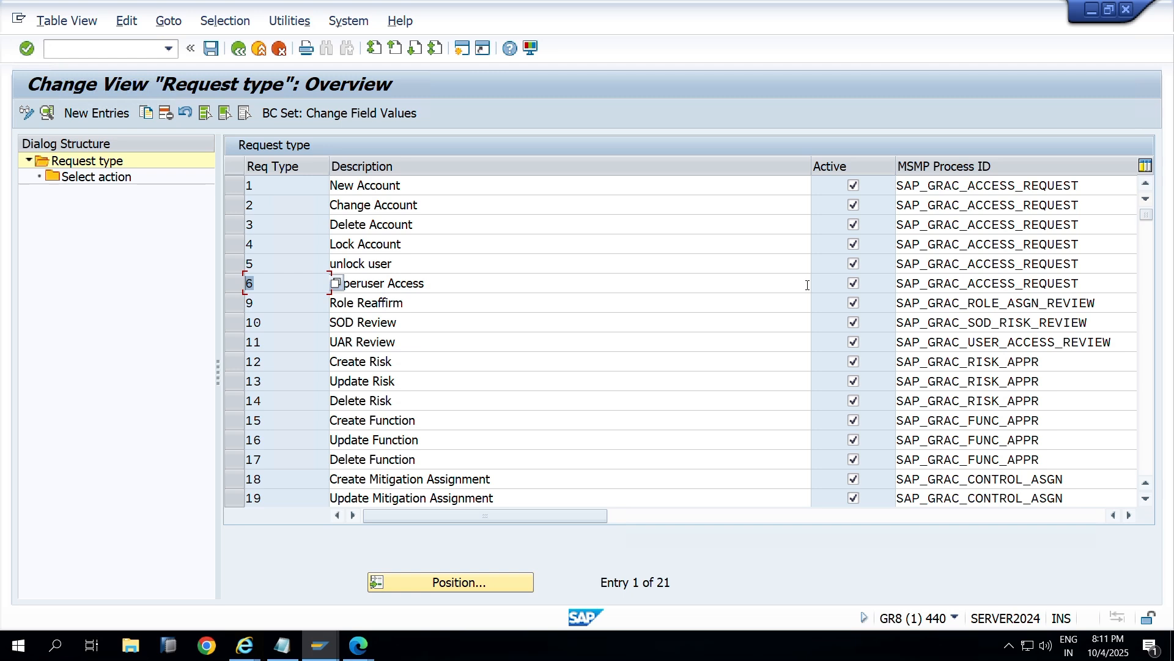
click(853, 285)
Step: Compare the access request form's request types with type 6's MSMP process ID SAP_GRAC_ACCESS_REQUEST
key(alt+Tab)
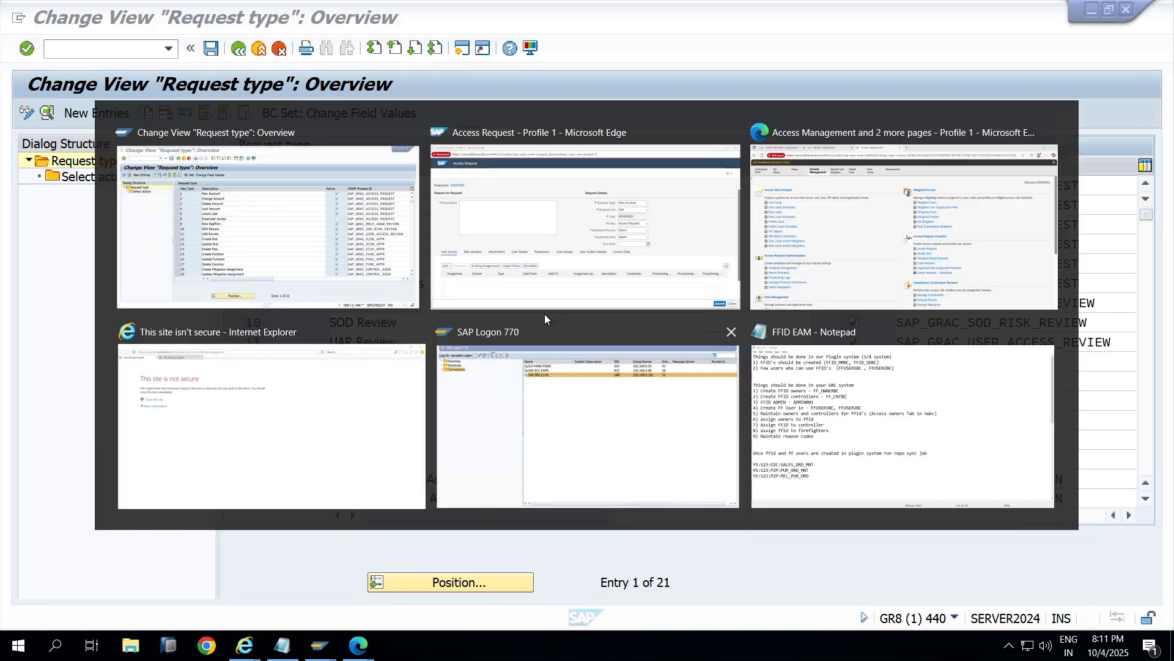
click(544, 313)
click(781, 206)
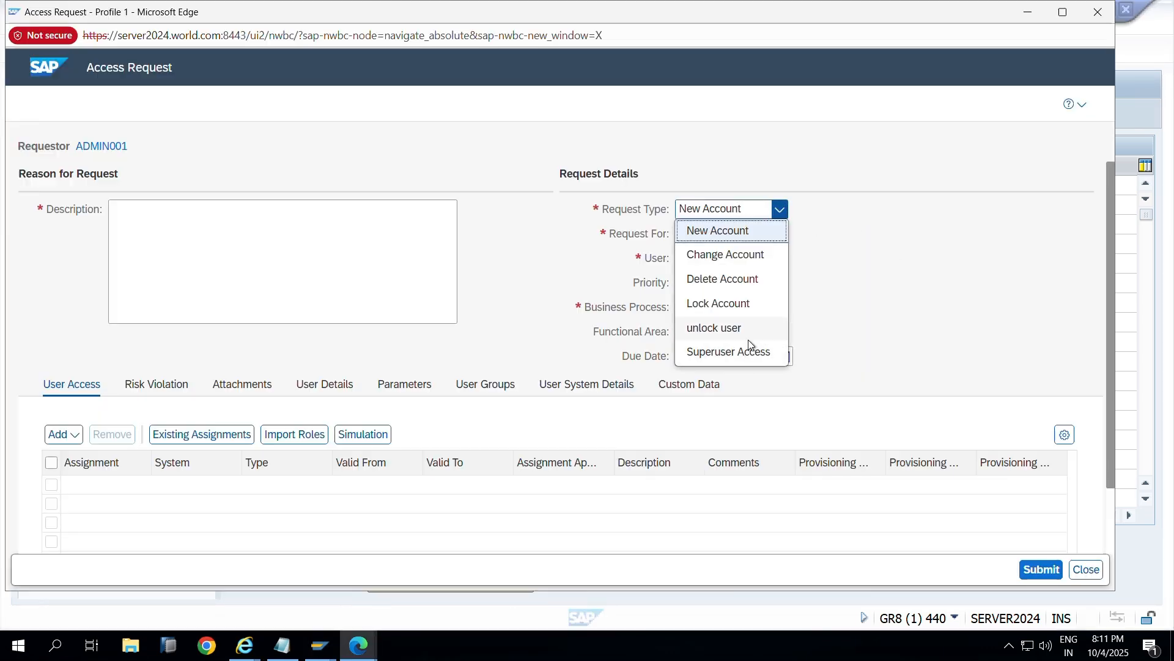
click(896, 226)
key(alt+Tab)
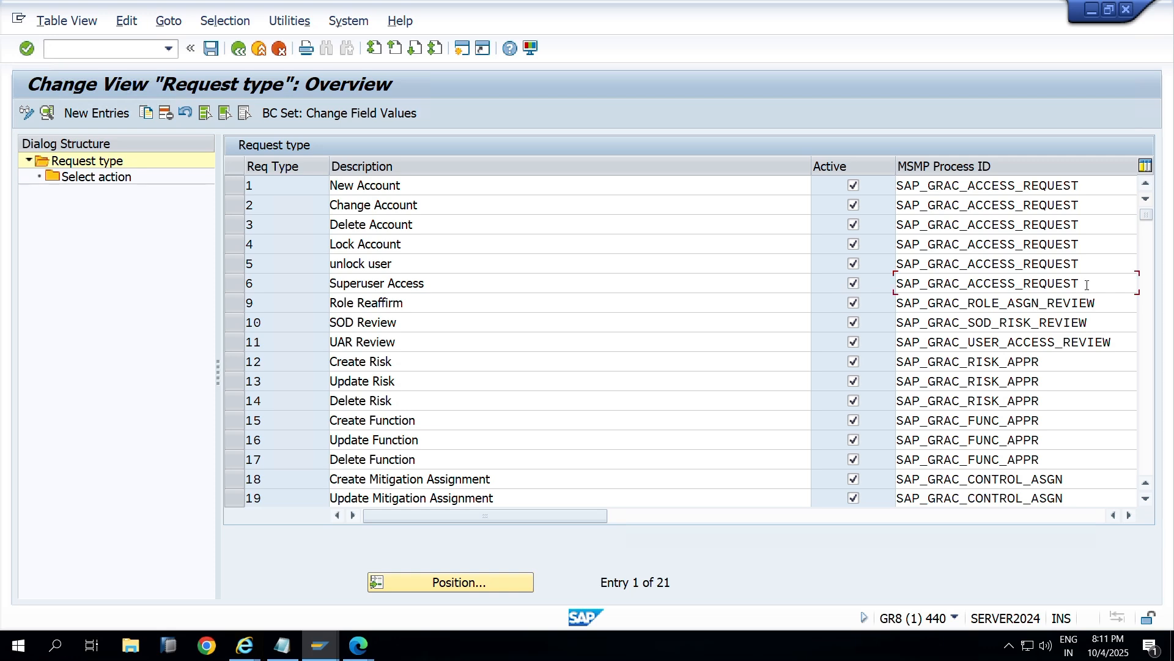
drag(1087, 285, 797, 300)
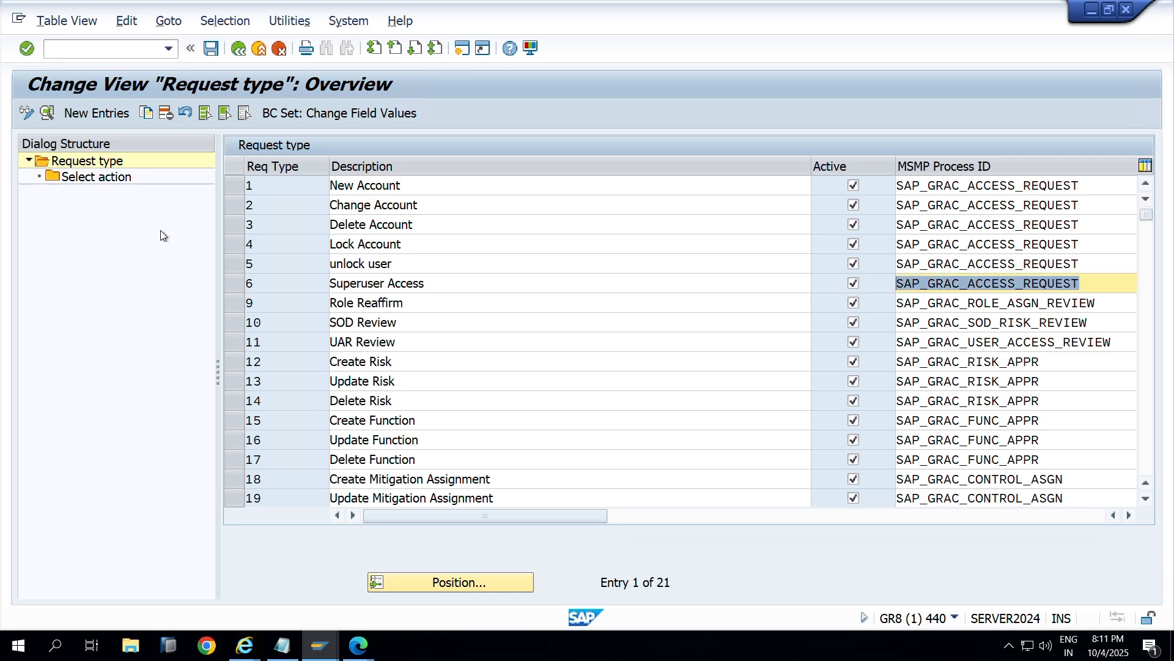
key(alt+Tab)
key(alt+Tab)
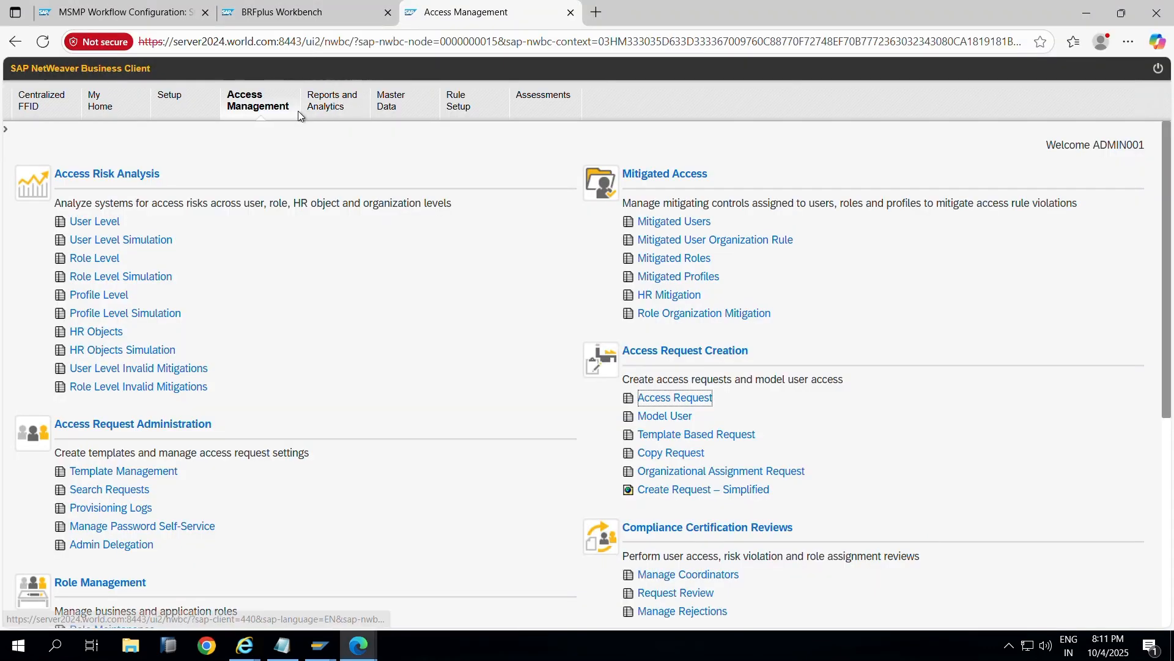
Step: Bring the Z_INIT_RULE decision table tab in BRFplus Workbench back to the front
click(116, 12)
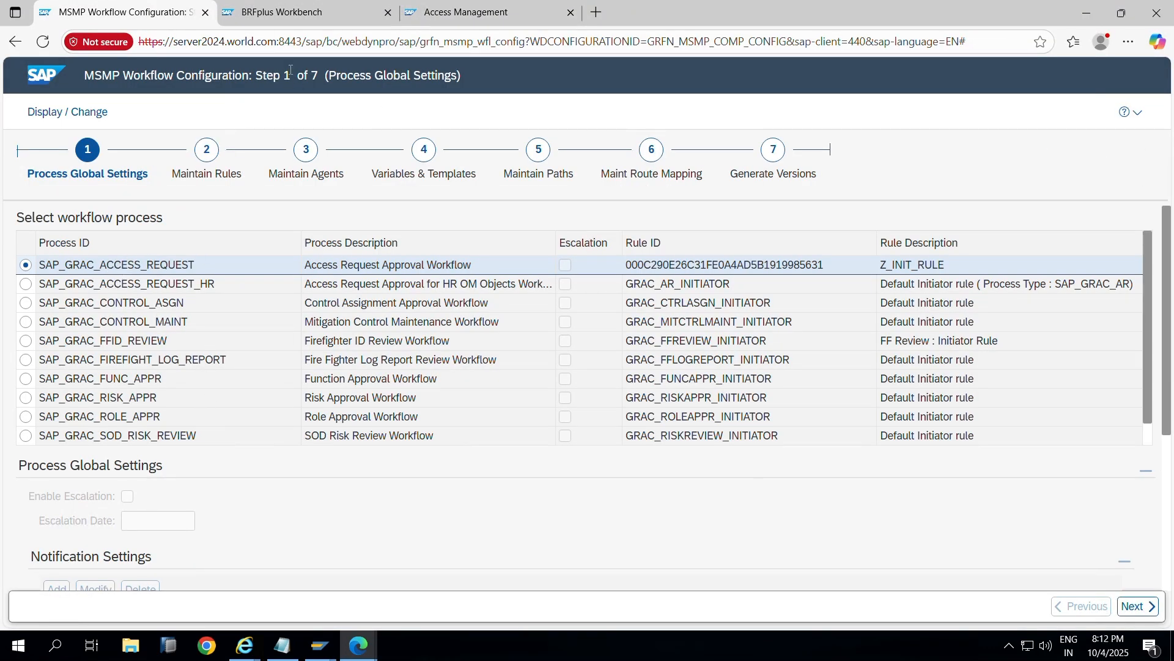
click(334, 13)
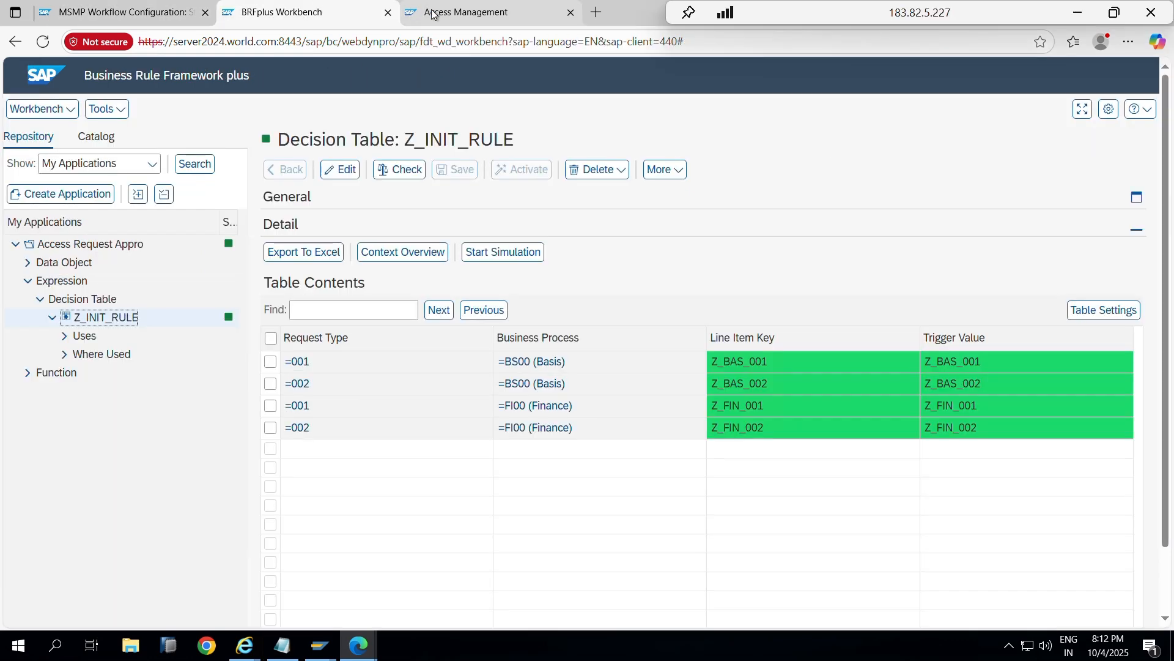
mouse_move(432, 13)
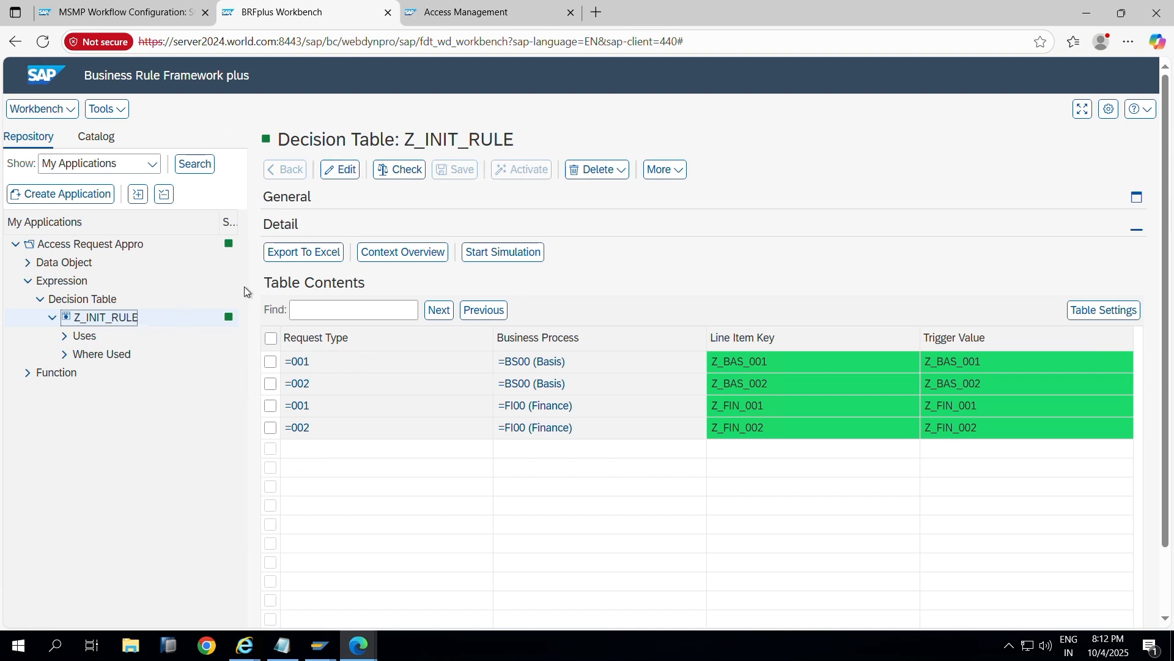
key(alt+Tab)
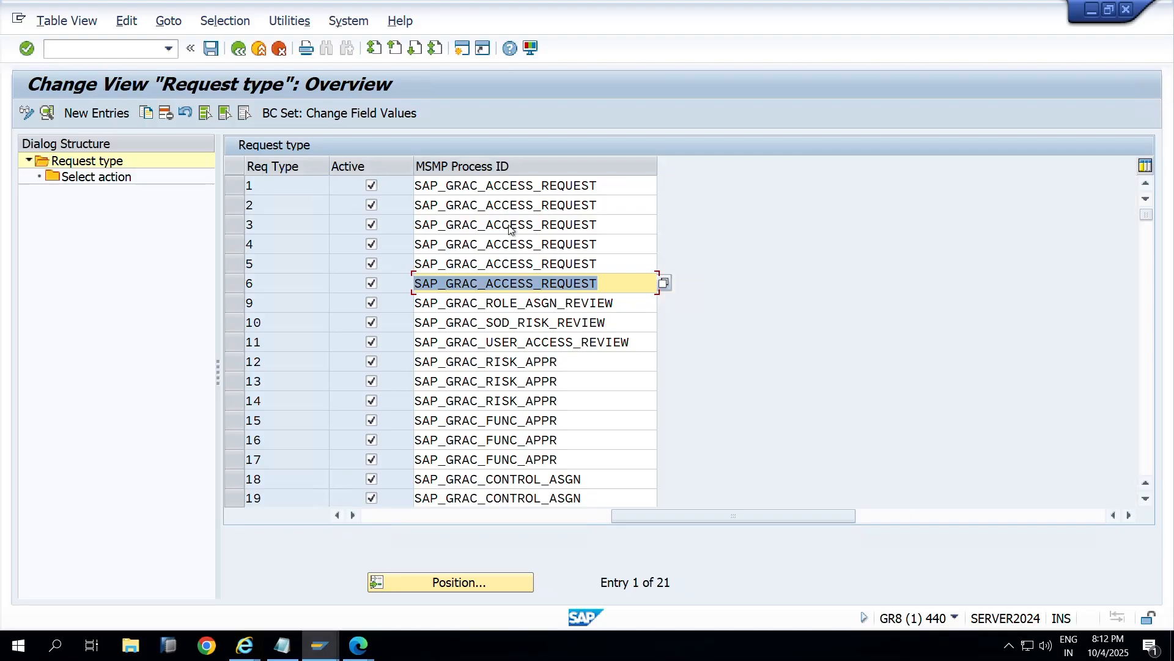
key(alt+Tab)
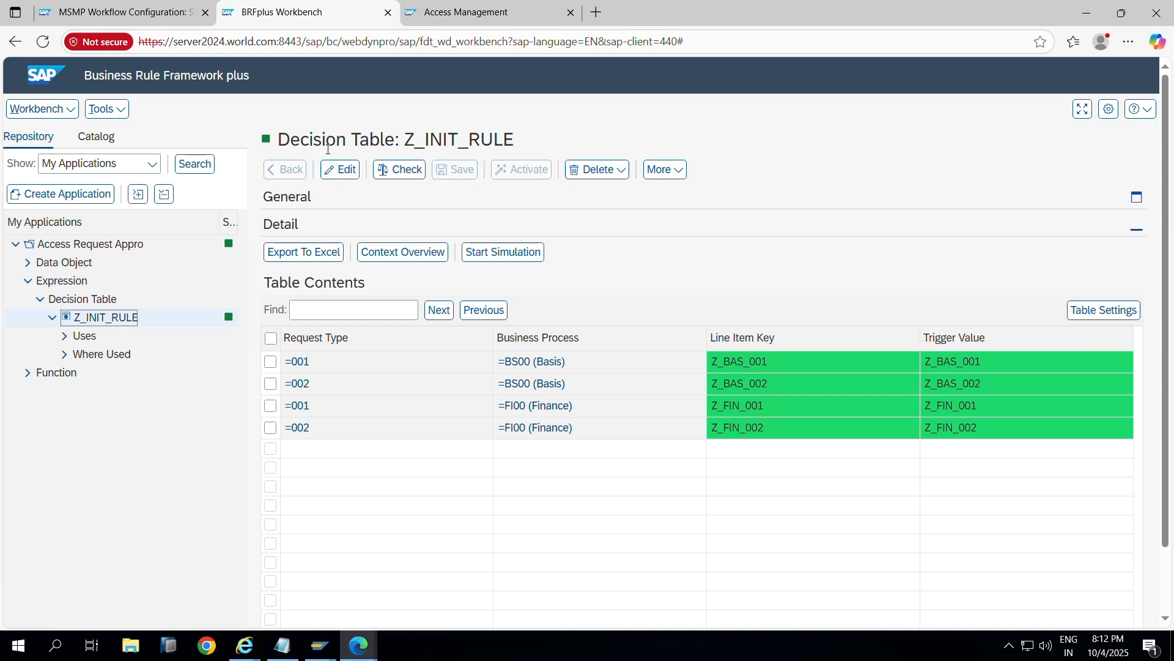
Step: In edit mode, insert a new Z_INIT_RULE row and set its Request Type to 006 Superuser Access
click(338, 168)
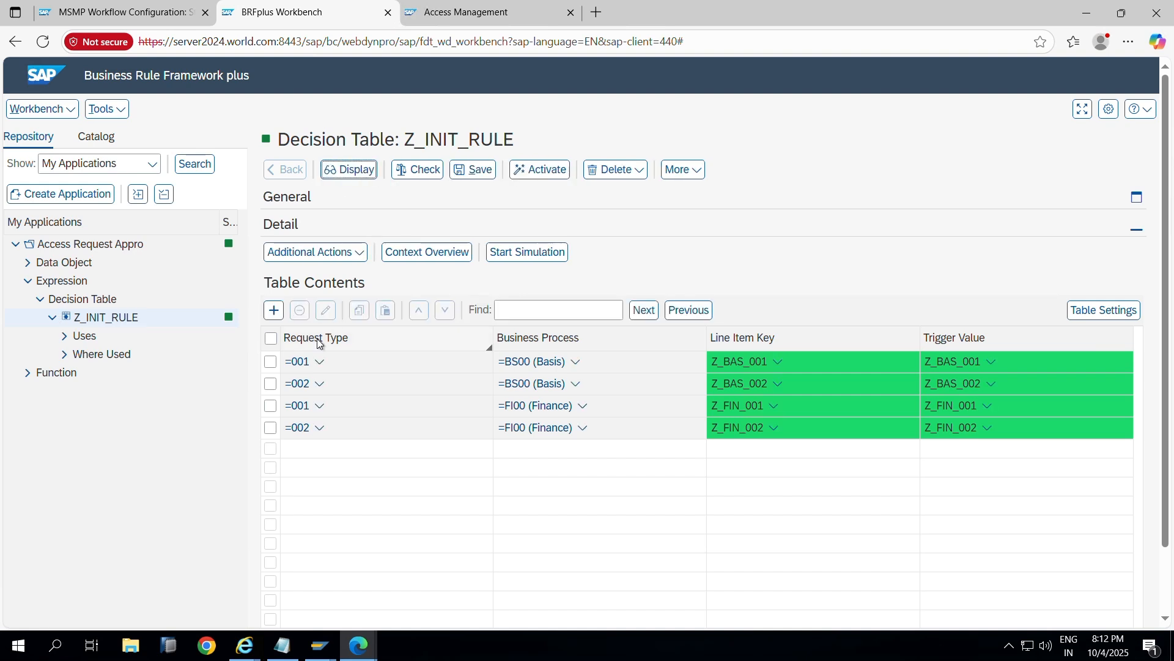
click(273, 309)
click(304, 408)
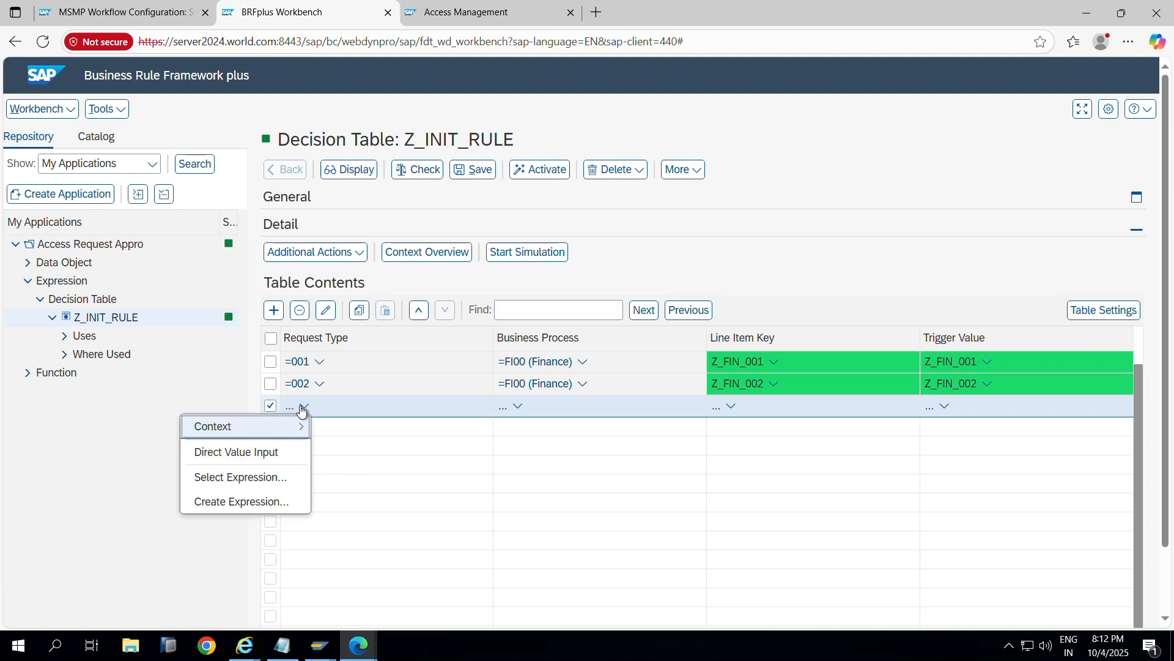
click(275, 452)
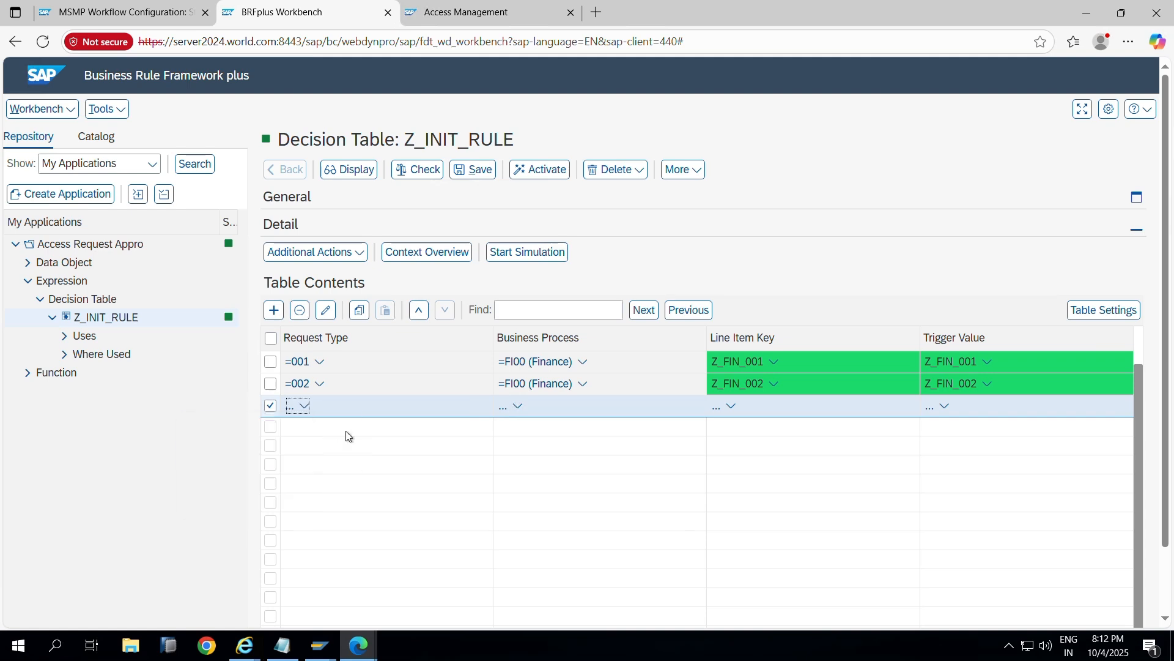
click(497, 478)
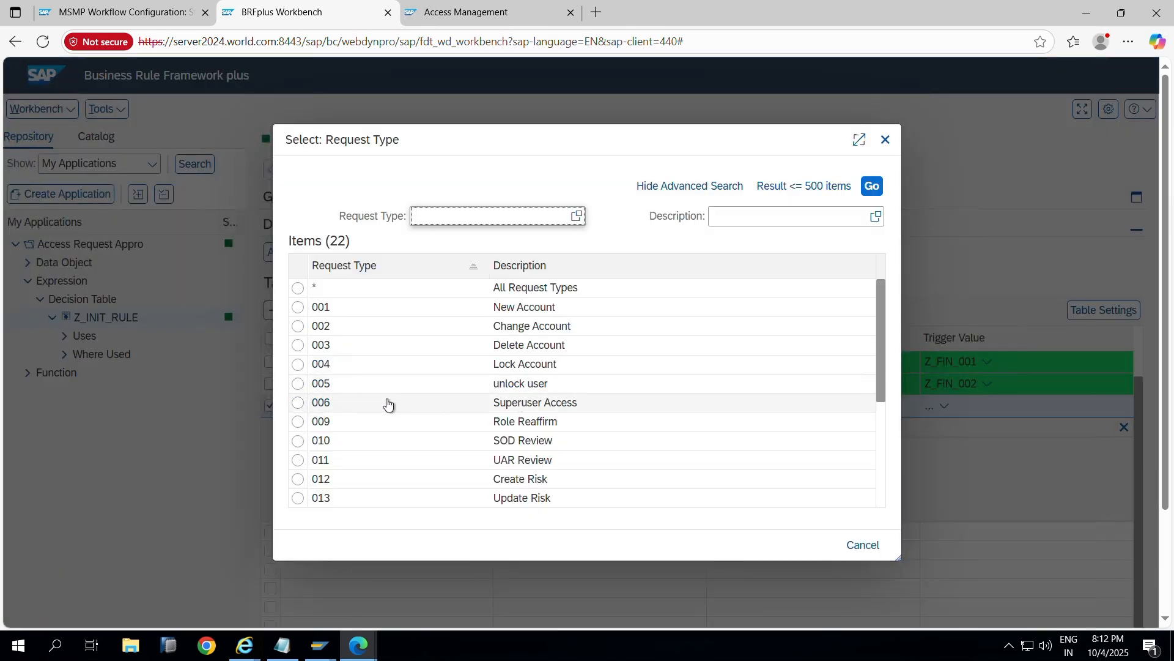
click(299, 404)
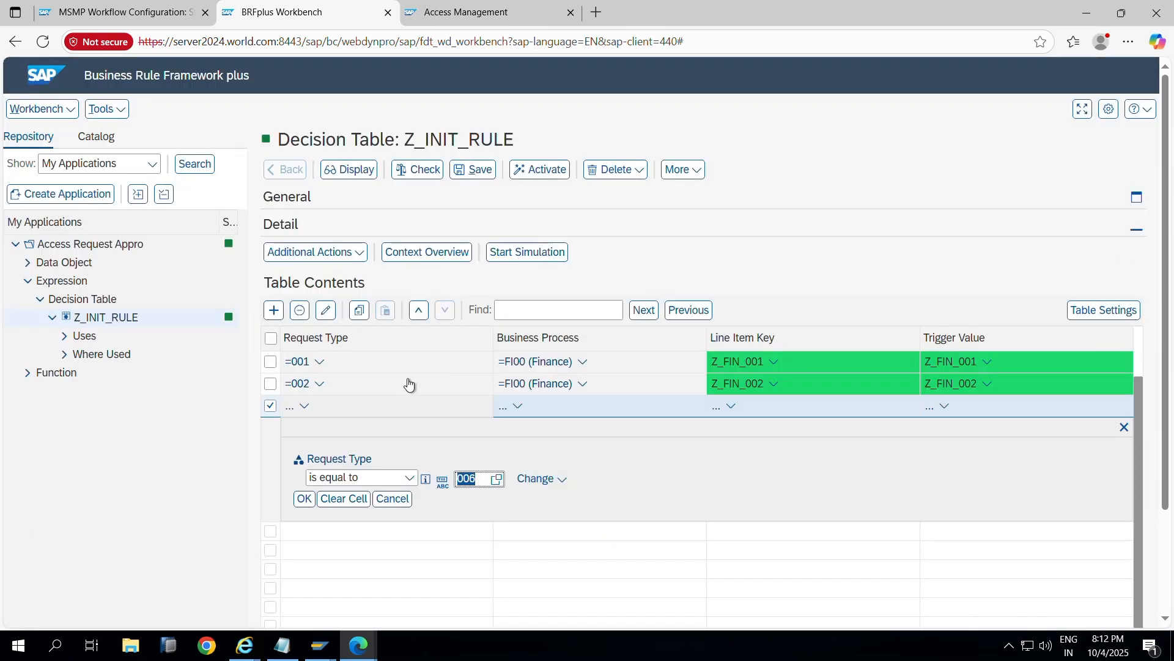
click(303, 499)
click(519, 406)
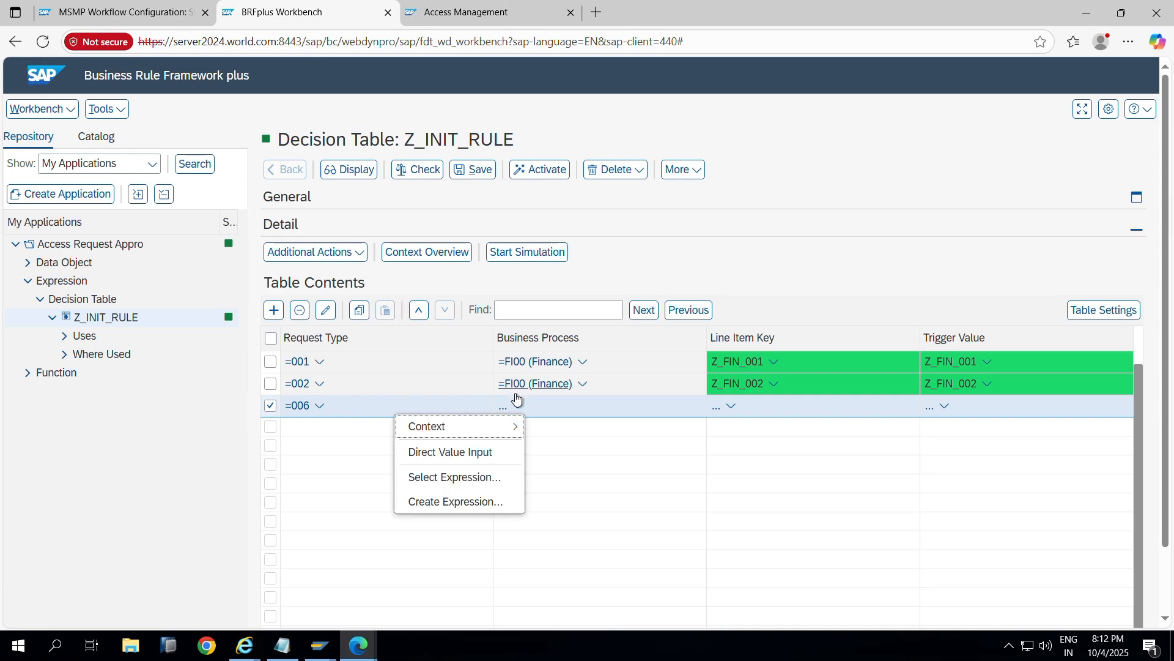
click(282, 645)
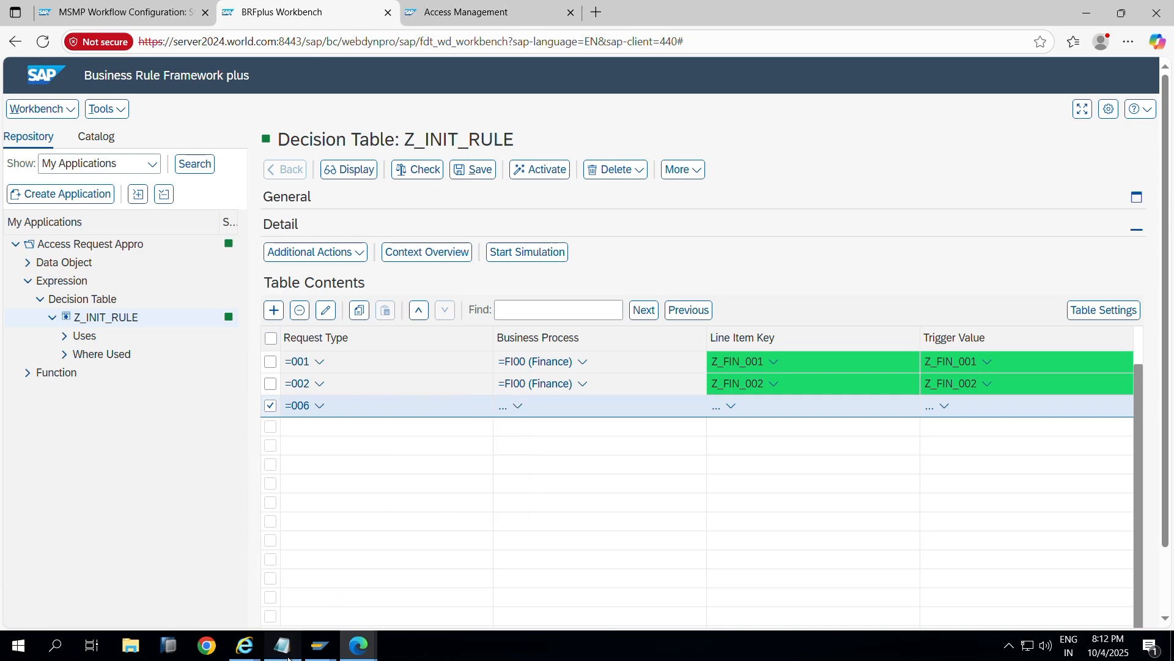
Step: Append two blank lines to the FFID EAM notes and bring up the open SAP windows
key(Return)
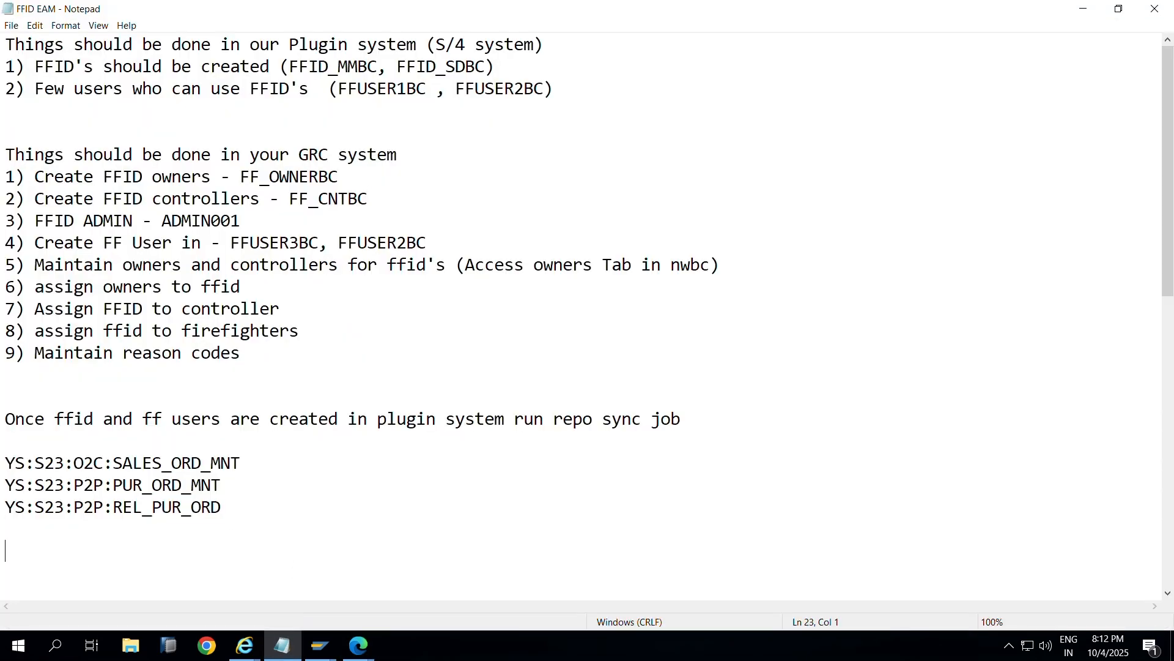
key(Return)
key(Return)
click(320, 648)
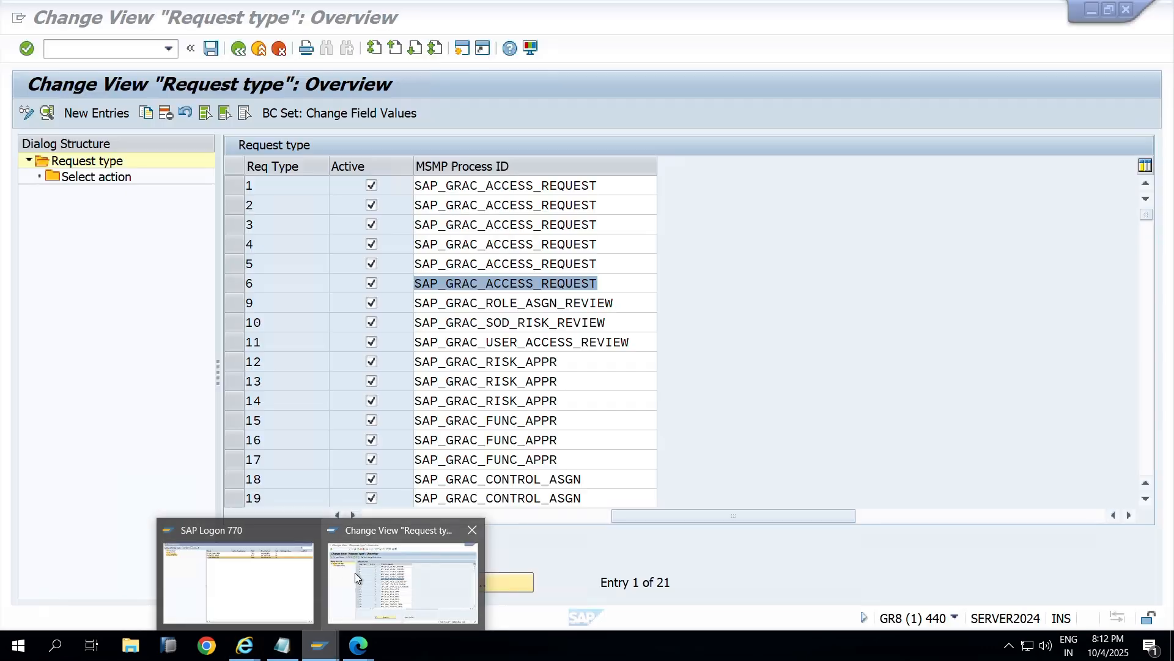
Step: In SU01, open the FFID owner user's roles and locate SAP_GRAC_SUPER_USER_MGMT_OWNER
click(355, 573)
click(110, 55)
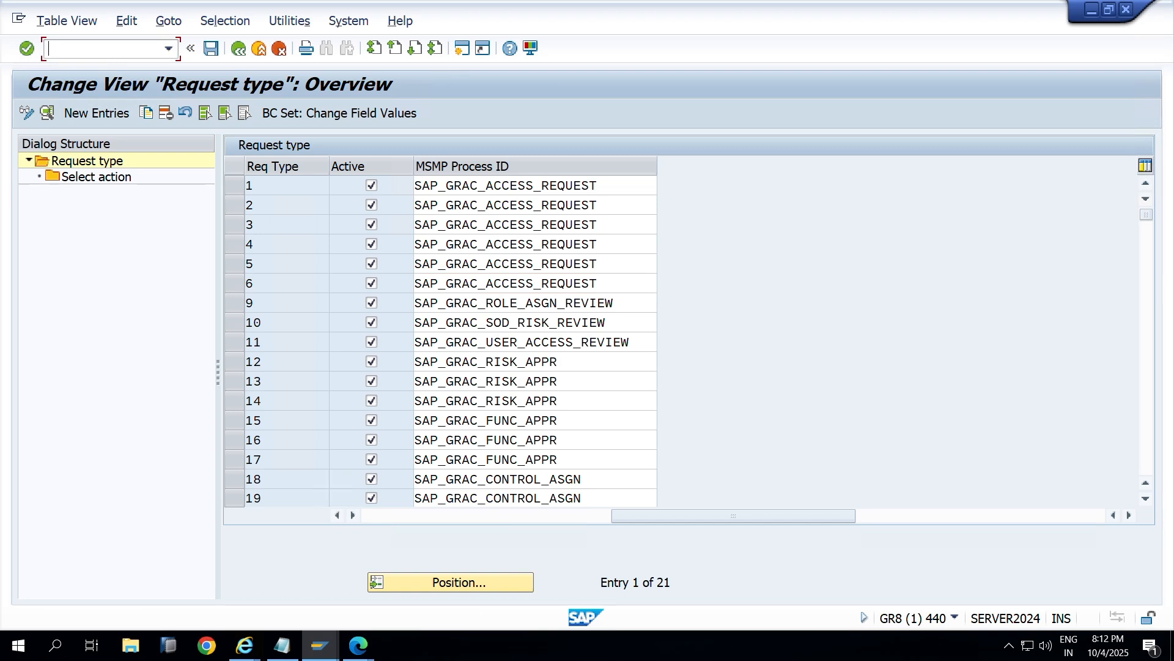
text(/osu01)
key(Return)
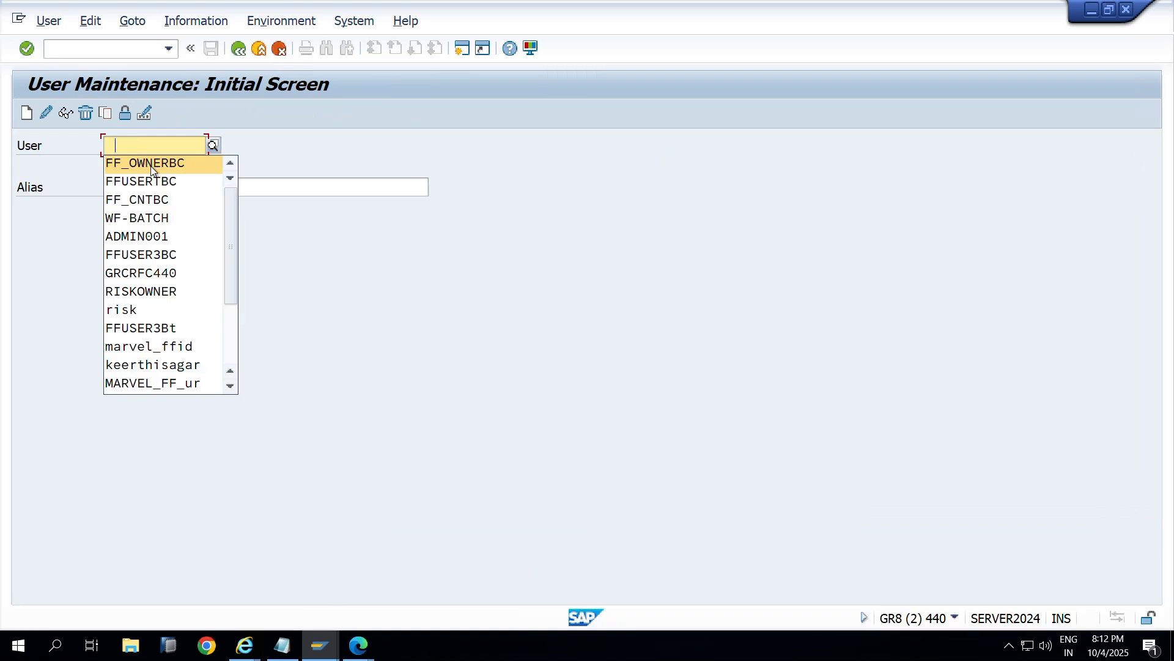
click(151, 162)
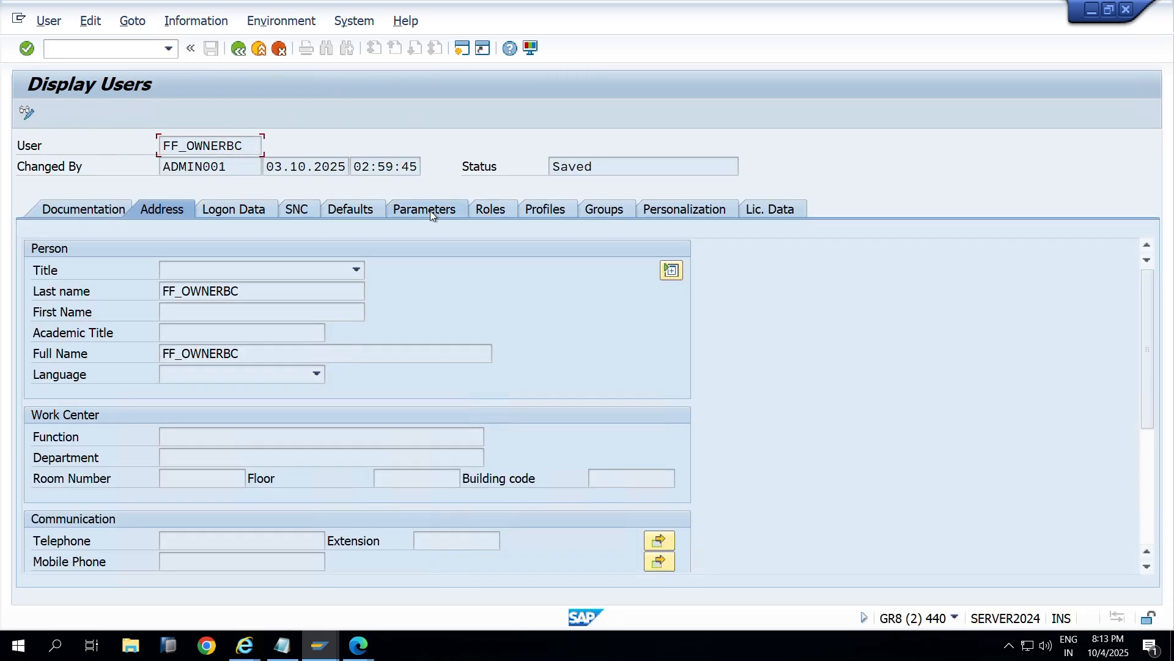
click(497, 211)
click(311, 365)
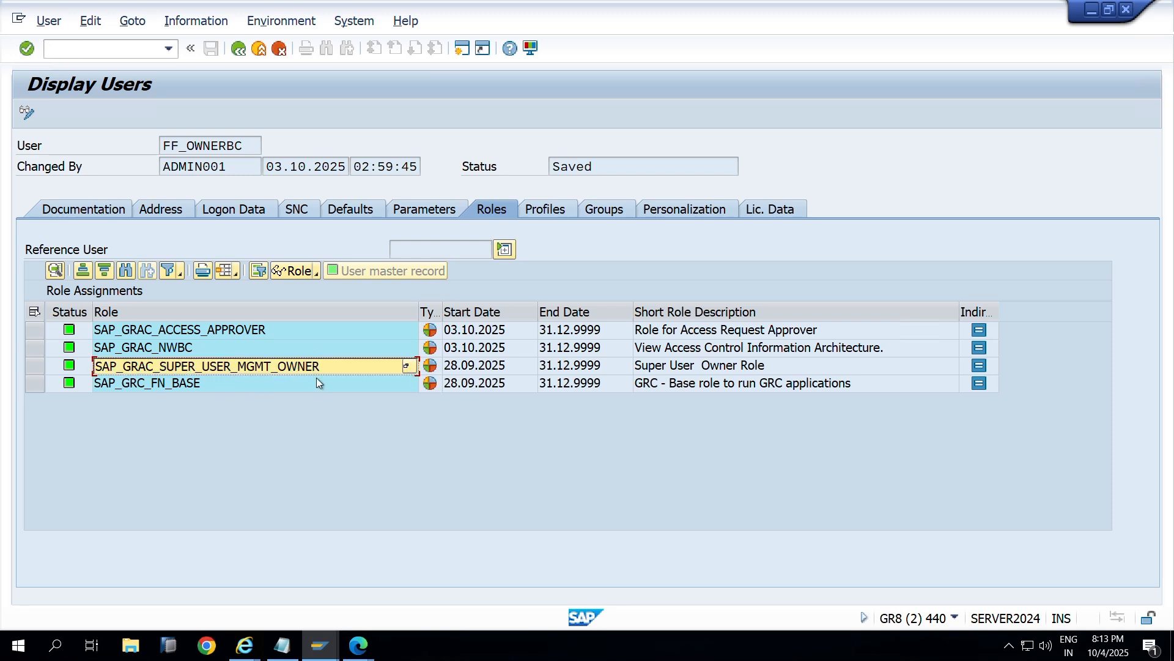
Step: Leave Display Users and go back to SAP Easy Access with F3 twice
key(alt+Tab)
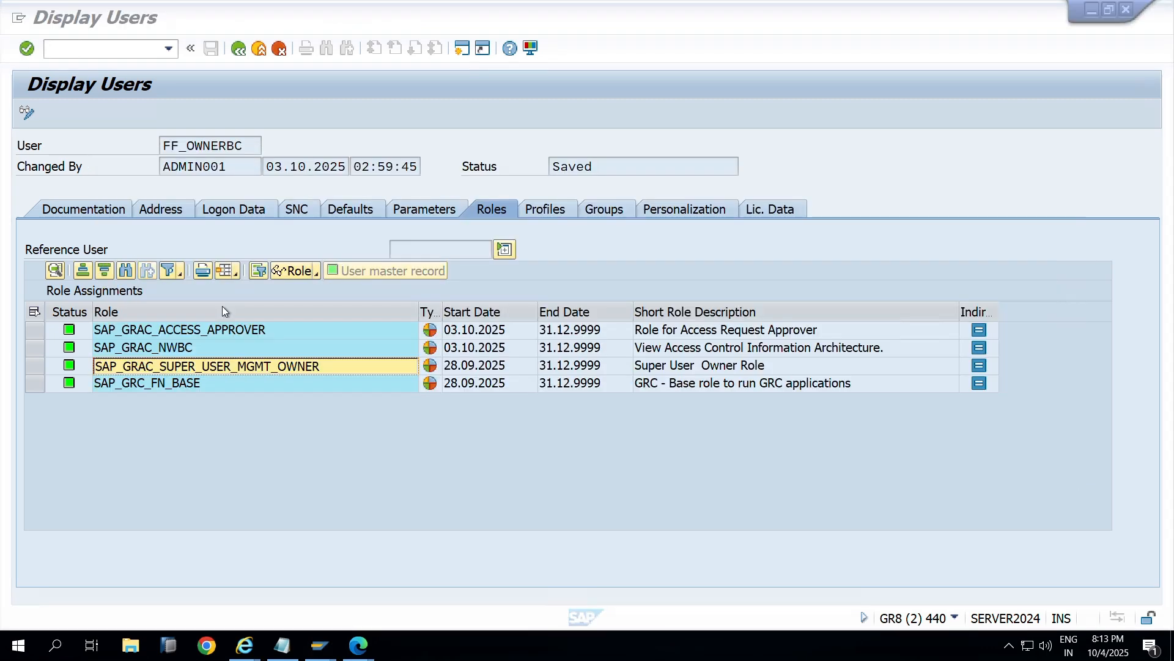
click(211, 367)
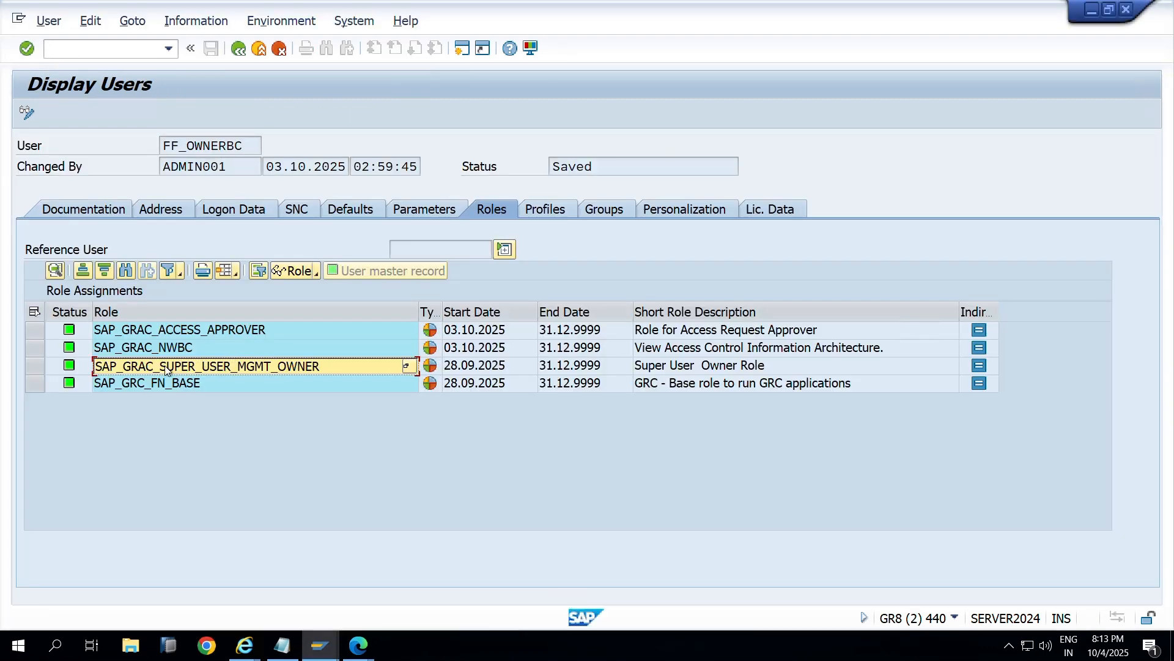
key(F3)
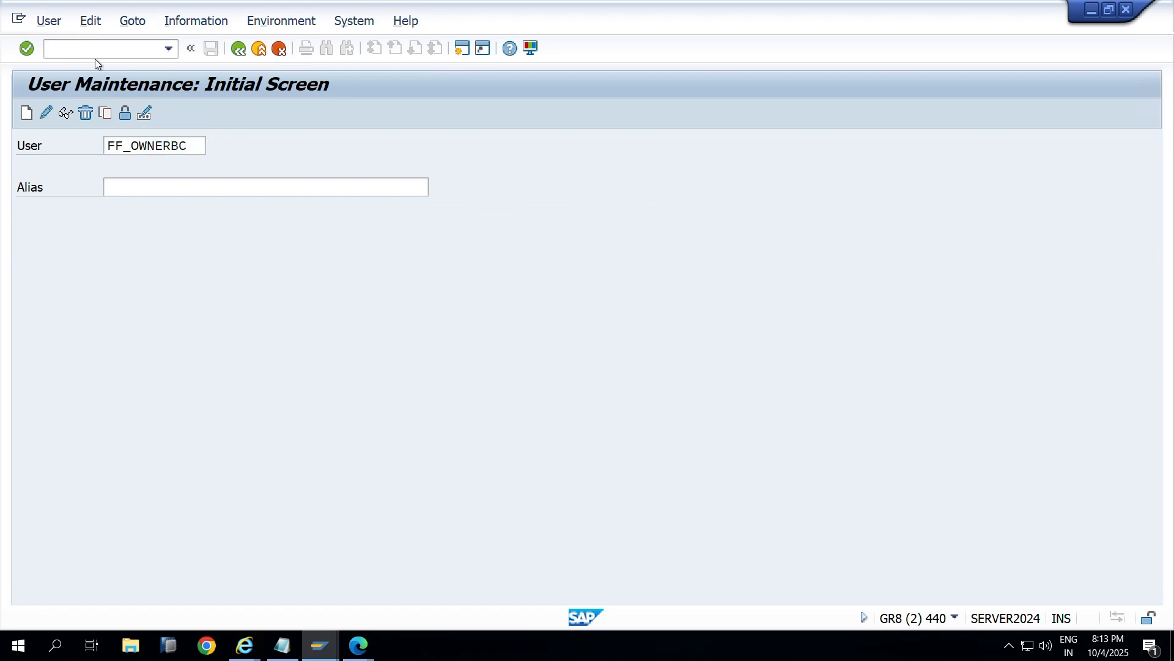
key(F3)
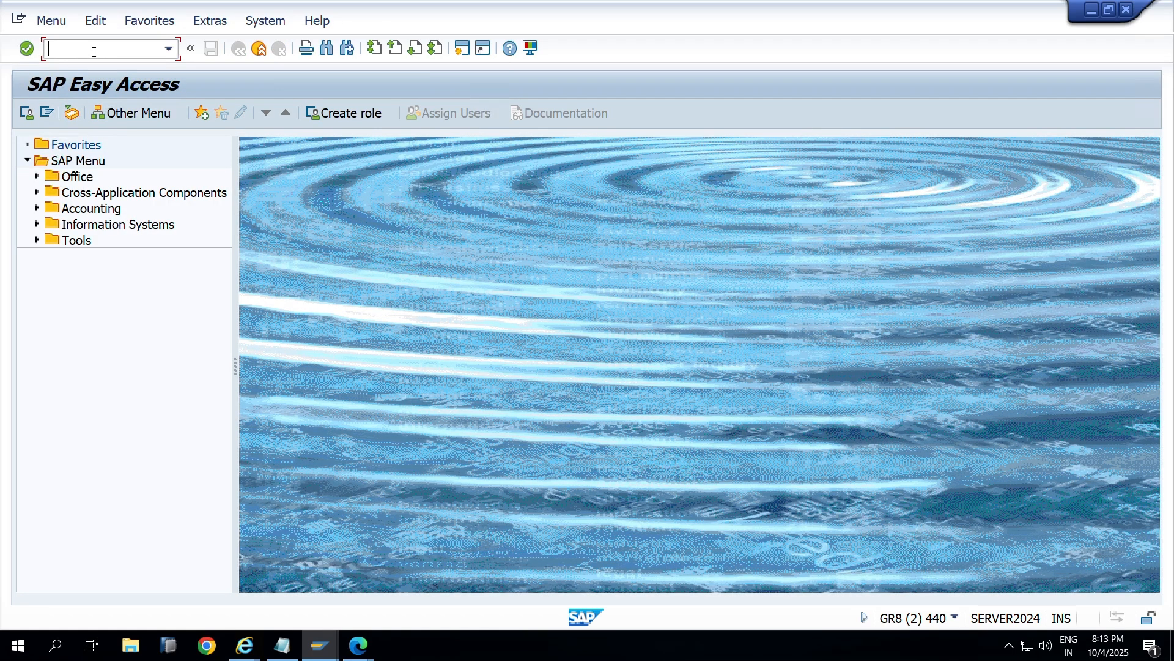
Step: Open table AGR_USERS in SE16 and list users holding the pasted SAP_GRAC_SUPER_USER_MGMT_OWNER role
text(agr)
key(BackSpace)
key(BackSpace)
key(BackSpace)
text(se16)
key(Return)
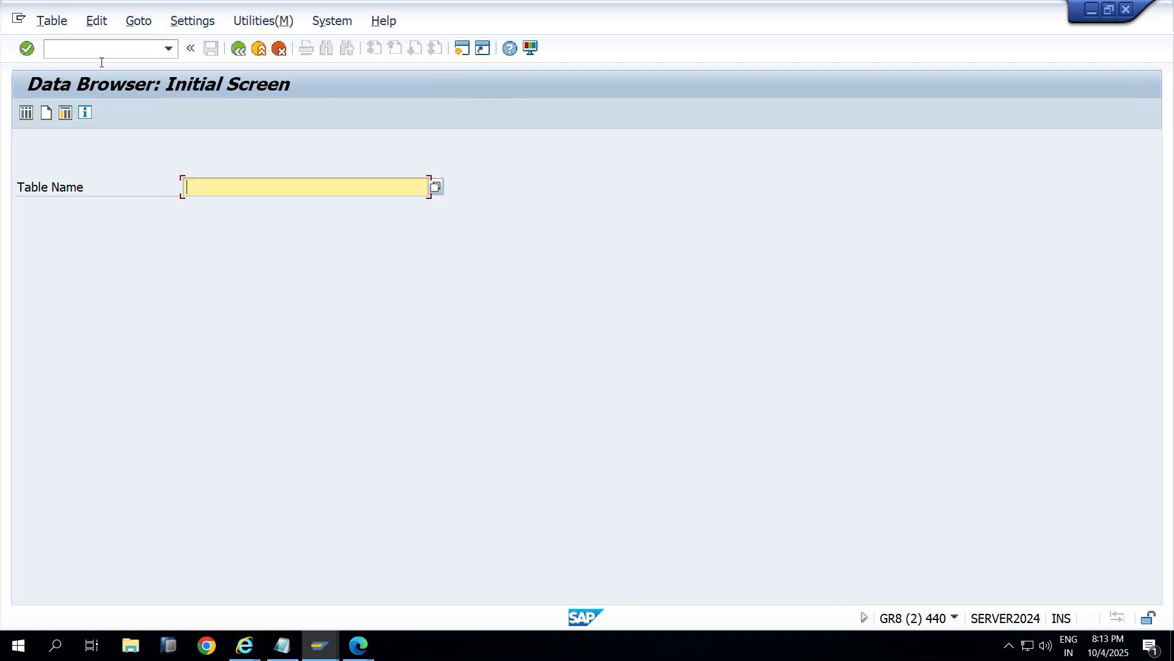
key(Down)
click(239, 208)
key(Return)
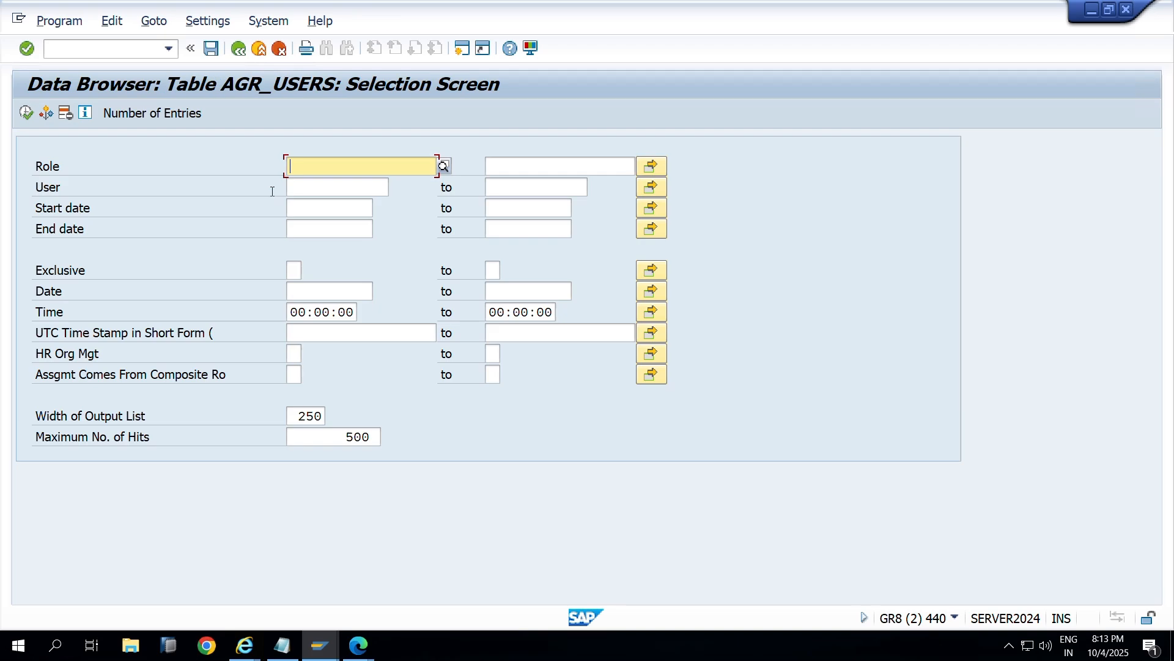
text(SAP_SPAC_SUPER_USER_MGMT_OWNER)
click(26, 112)
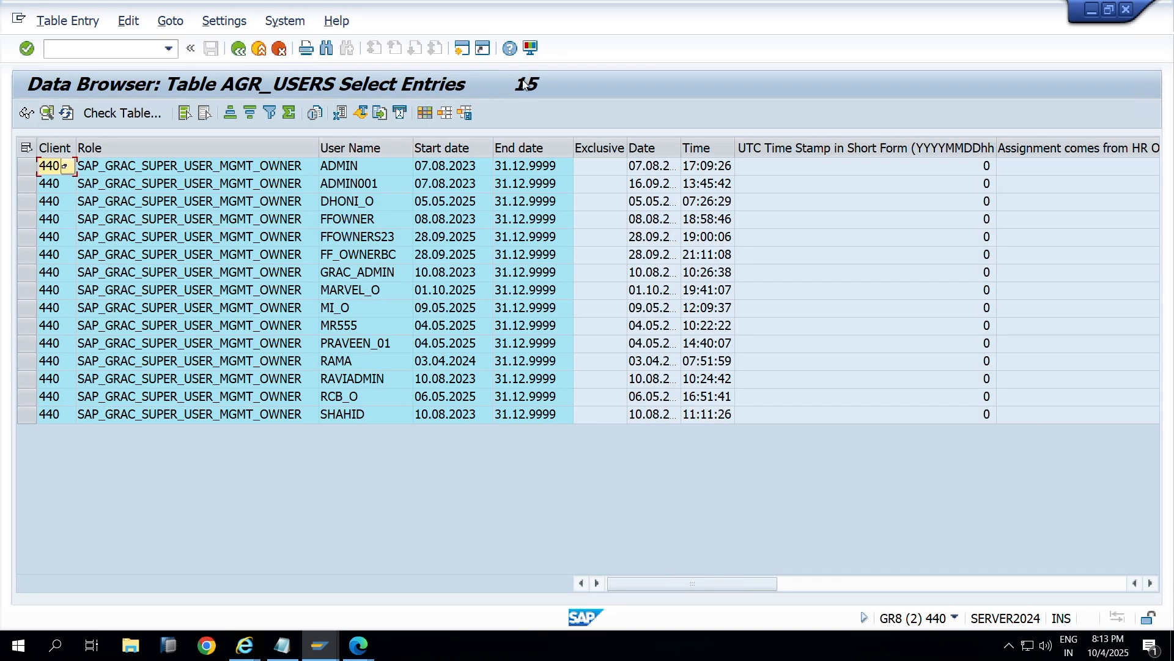
Step: Review the 15 results, selecting the User Name and Role columns and the sixth row
double_click(236, 145)
click(361, 276)
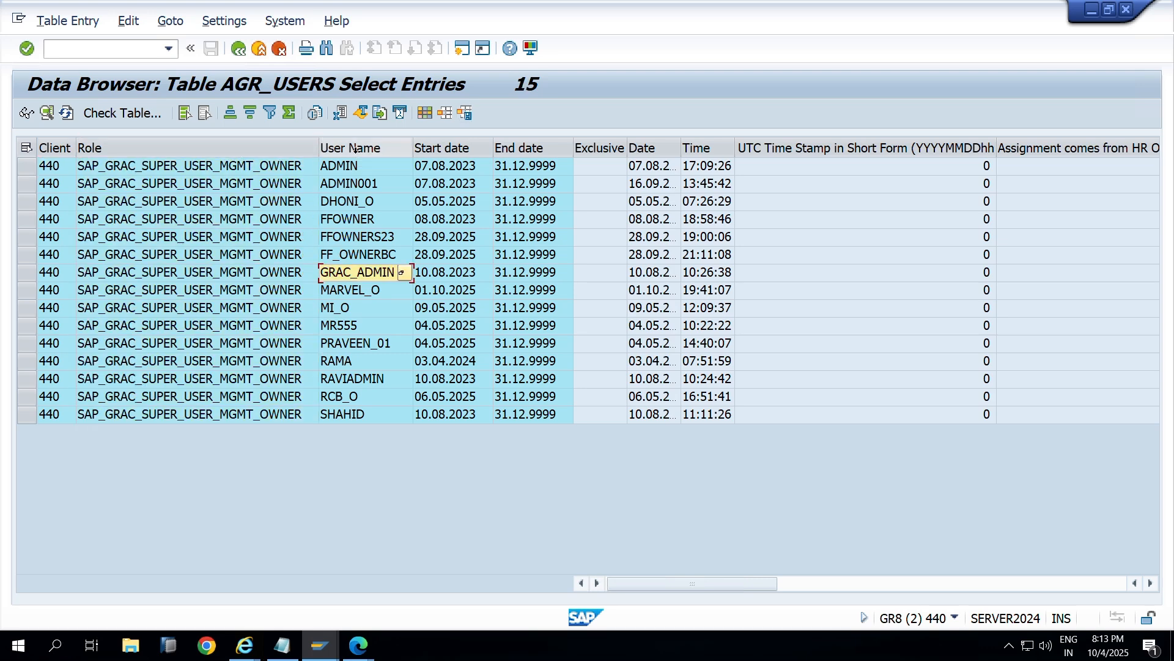
click(355, 149)
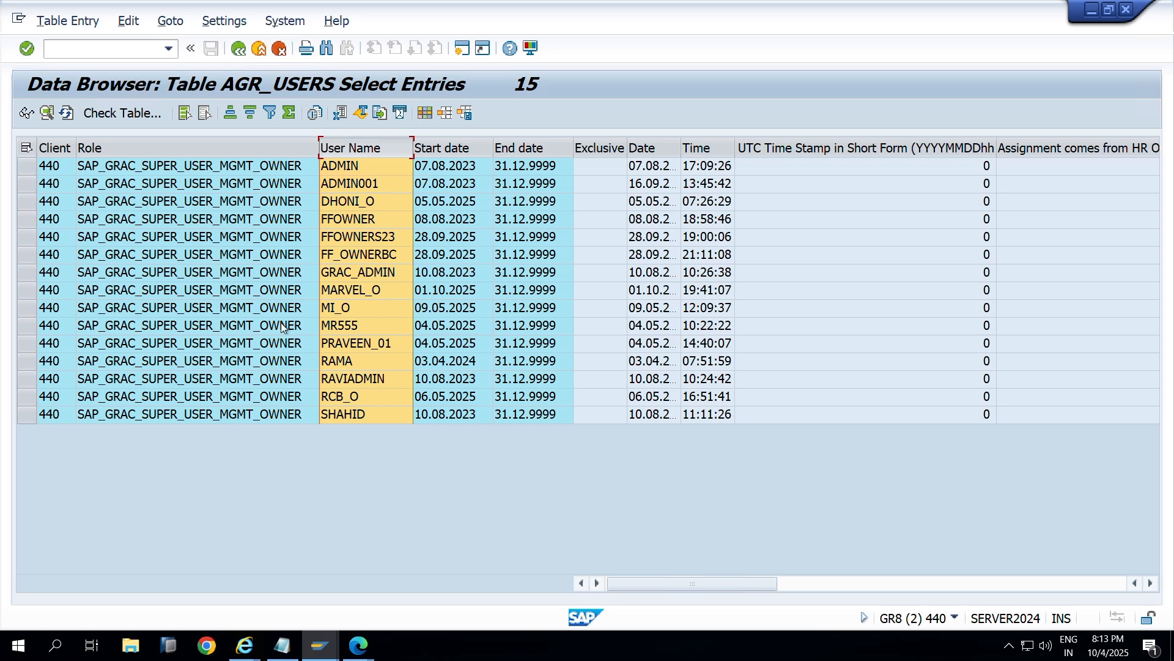
click(225, 172)
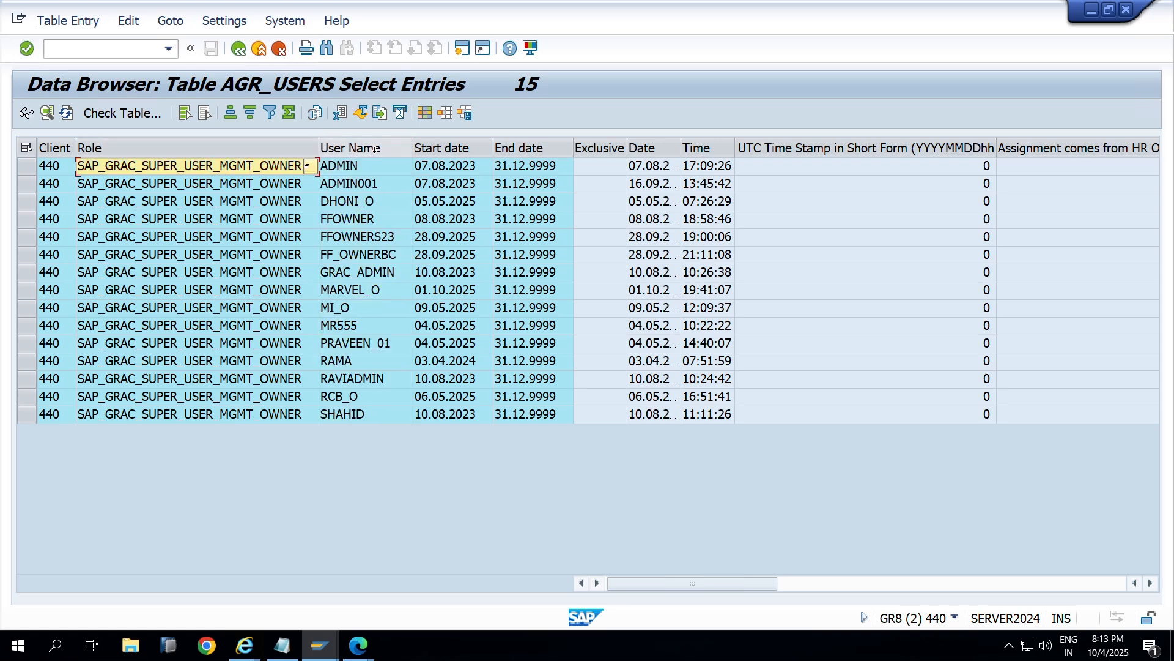
click(364, 149)
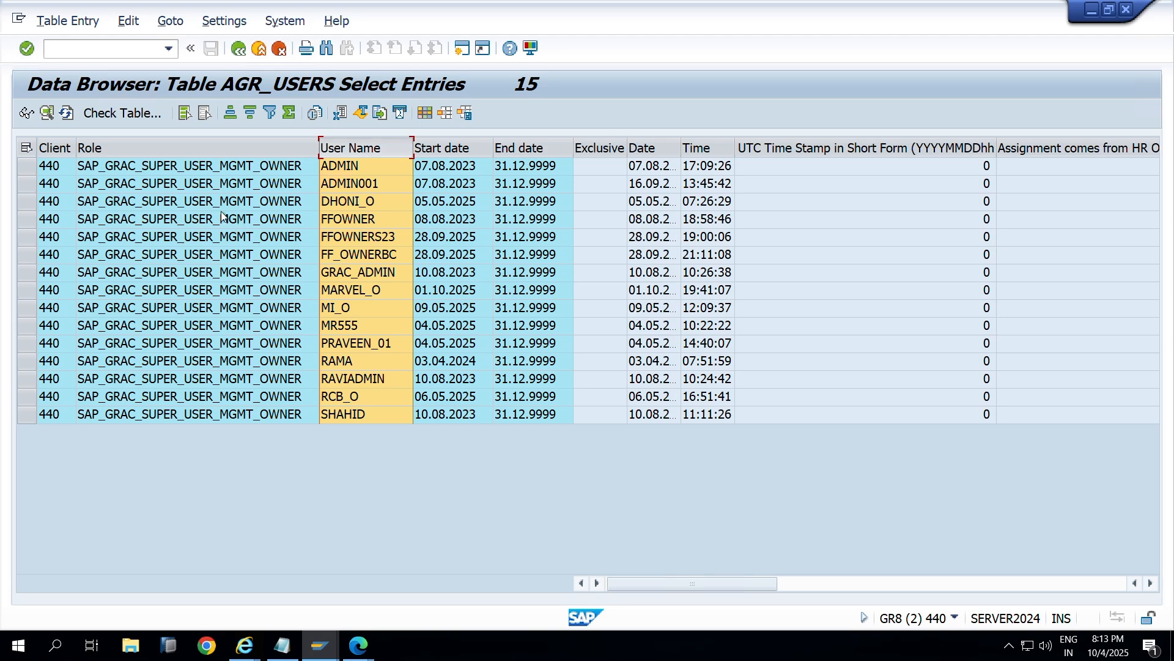
click(292, 259)
click(340, 255)
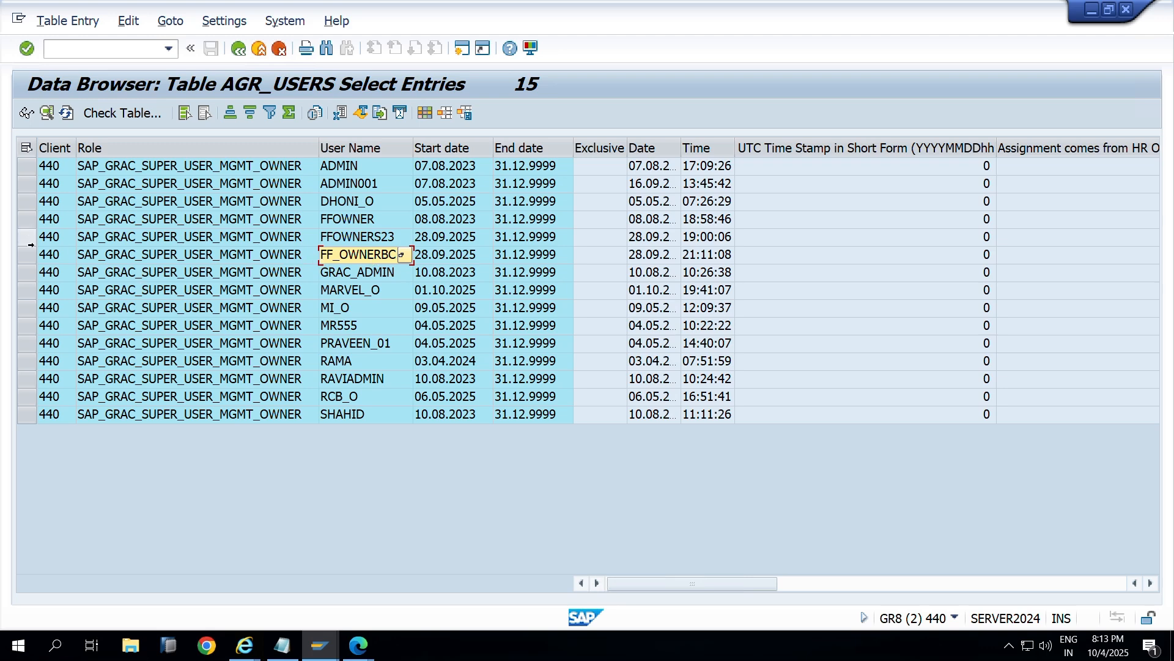
click(34, 255)
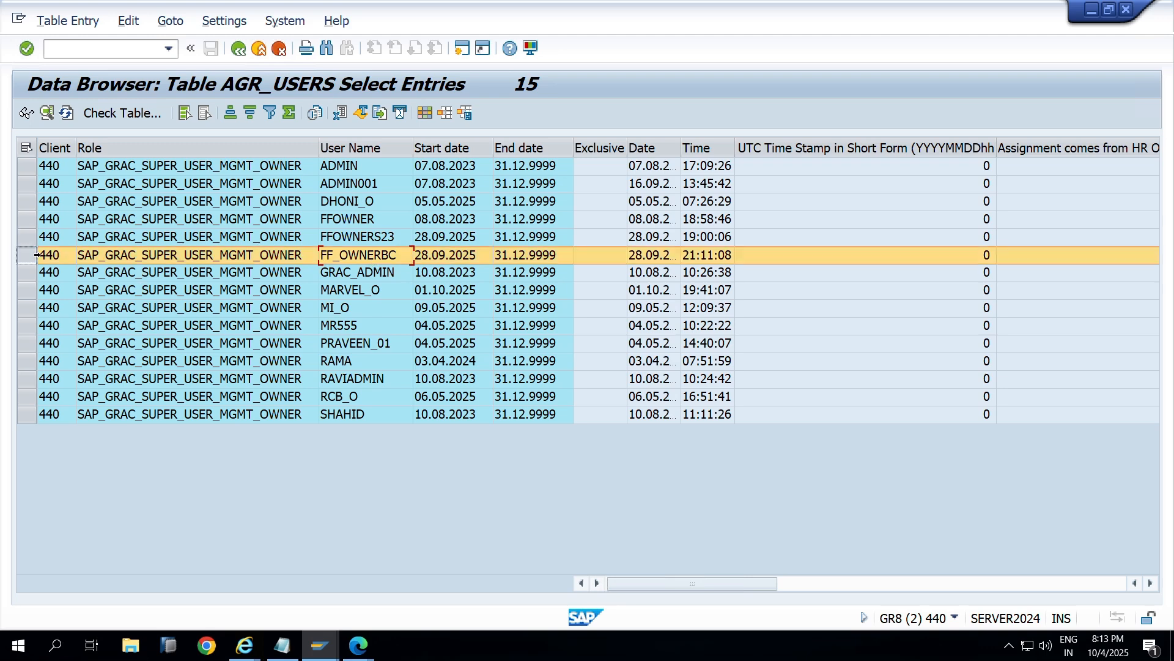
click(243, 152)
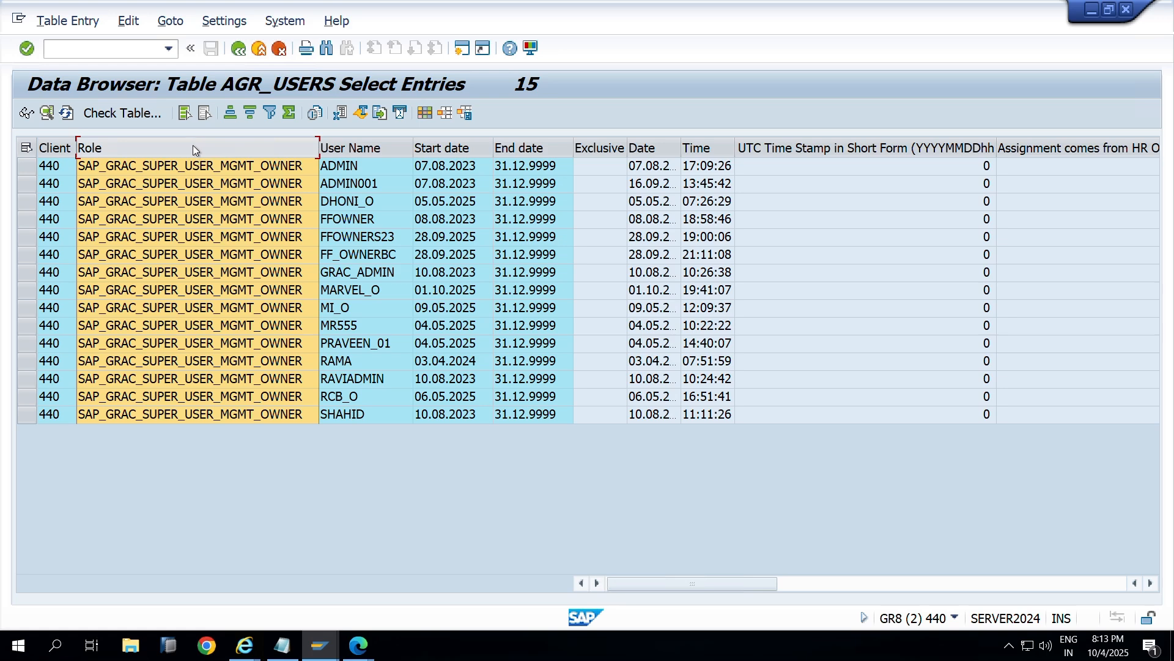
click(343, 150)
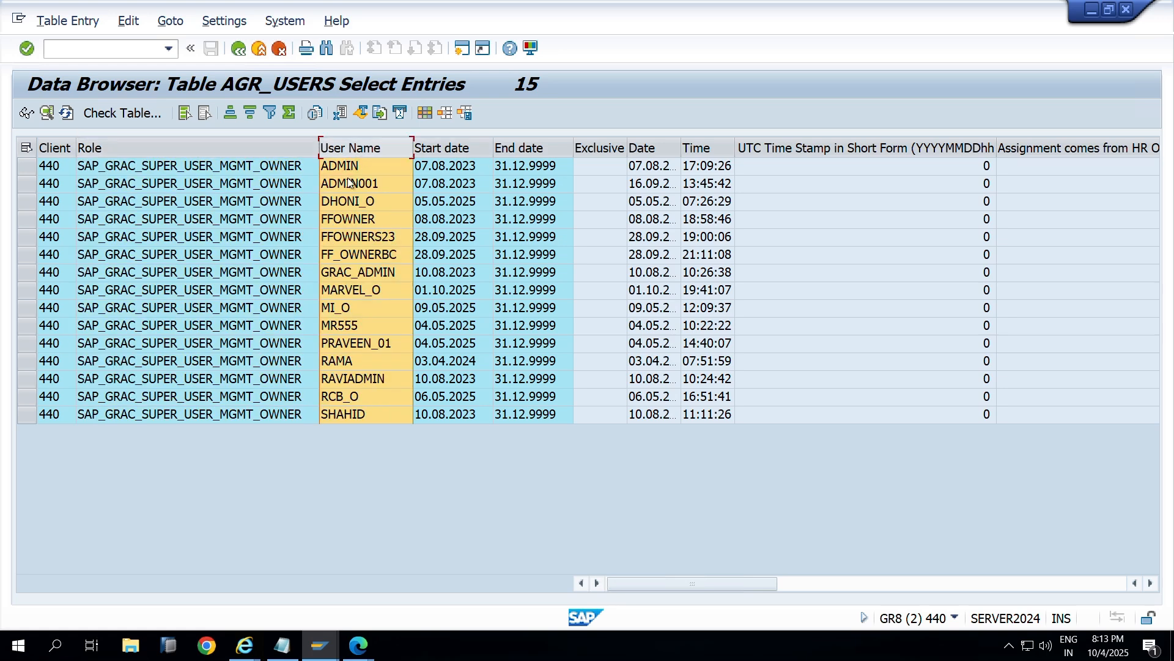
key(alt+Tab)
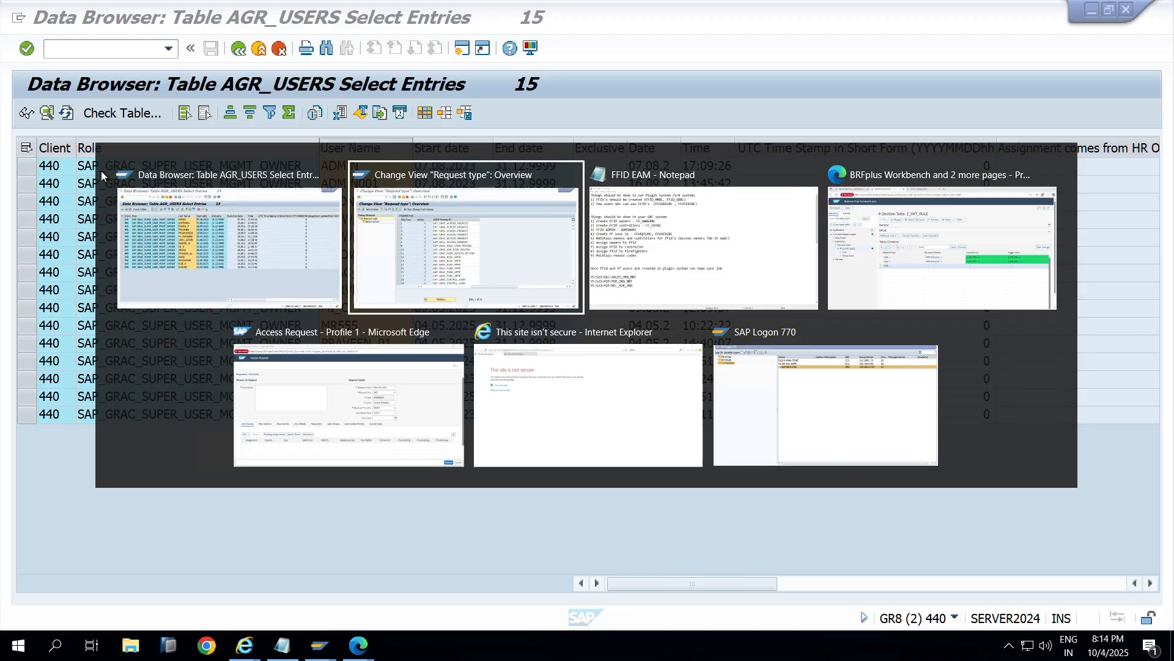
Step: Start a direct-value Business Process condition on row =006 and view the comparison operator list
key(alt+Tab)
key(alt+Tab)
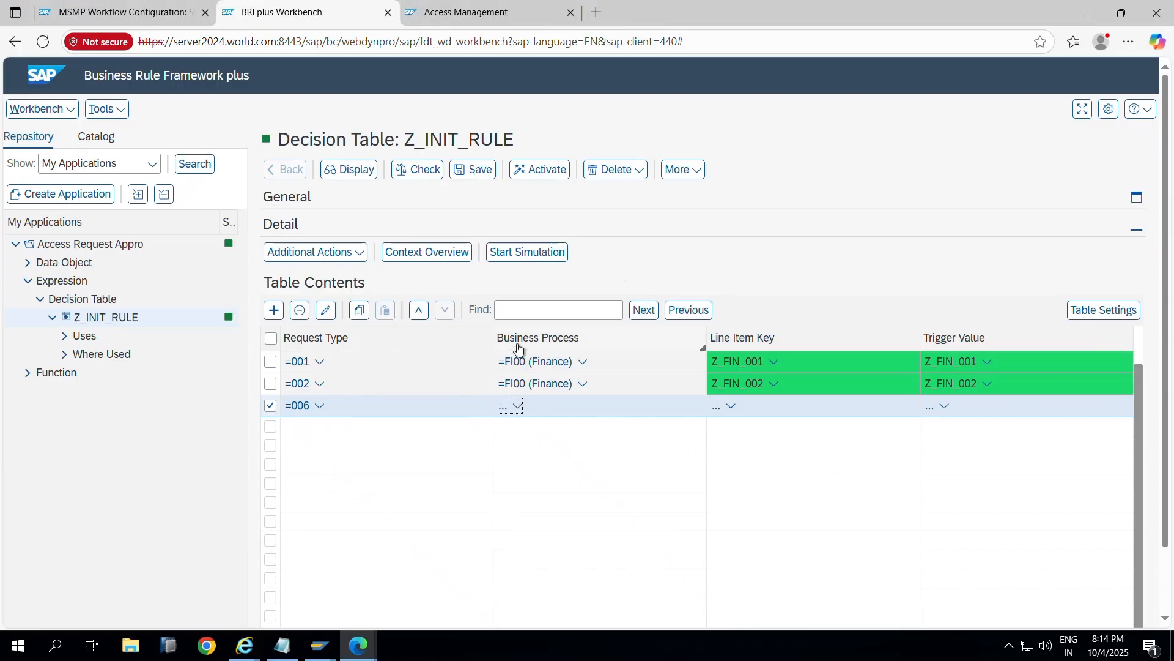
click(519, 407)
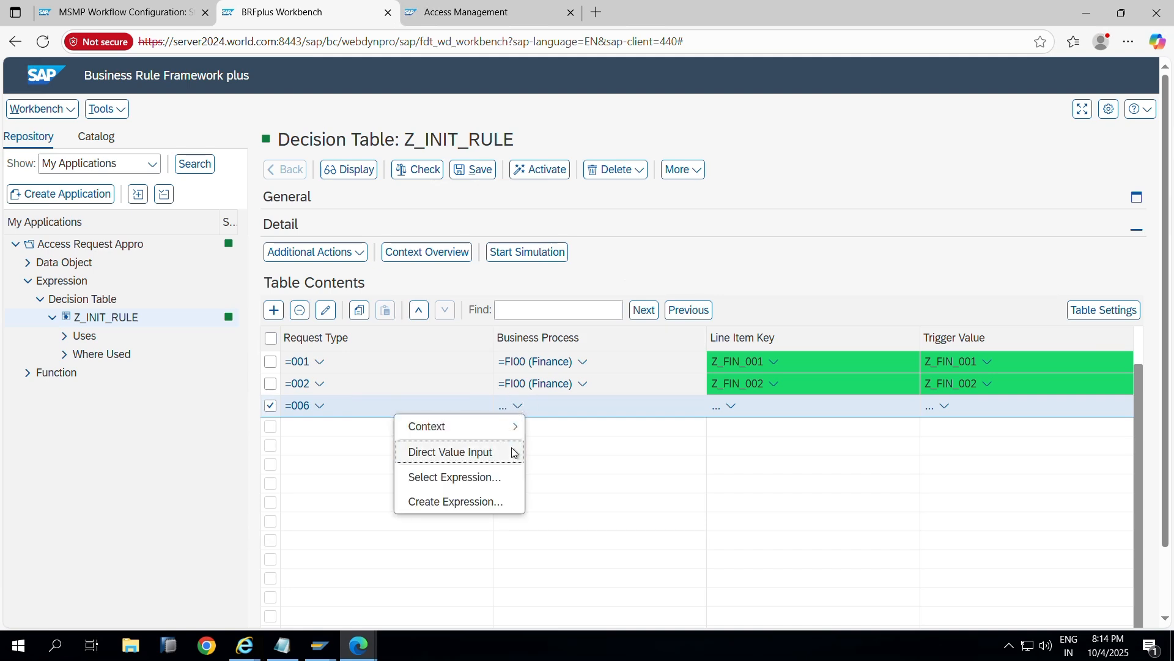
click(489, 451)
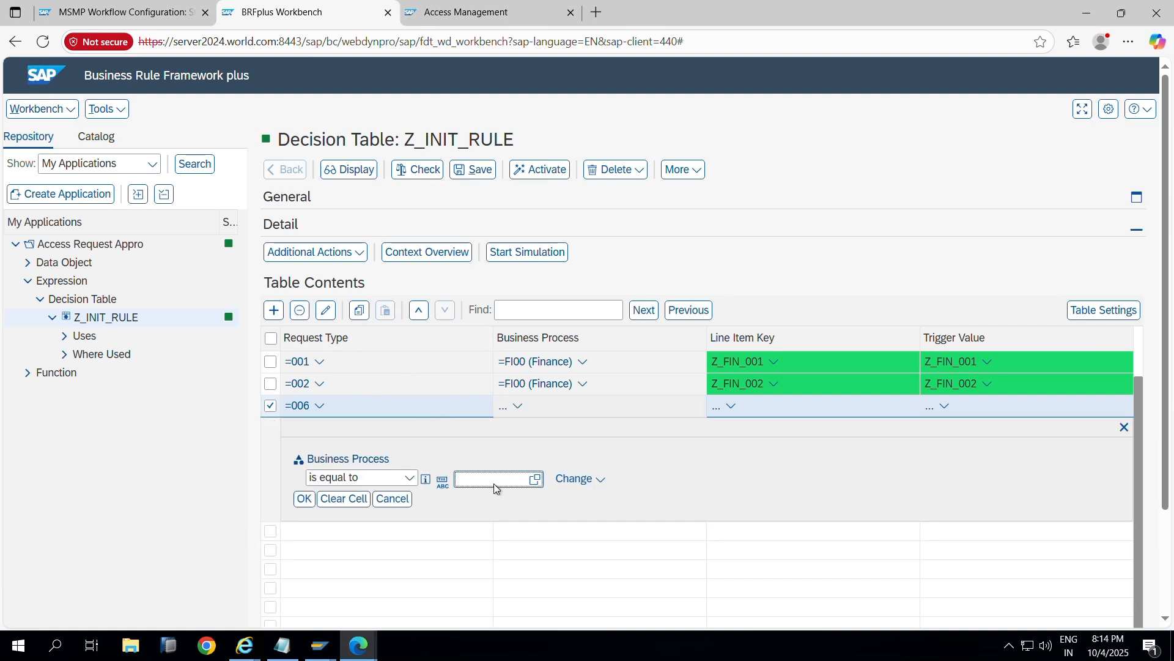
click(408, 478)
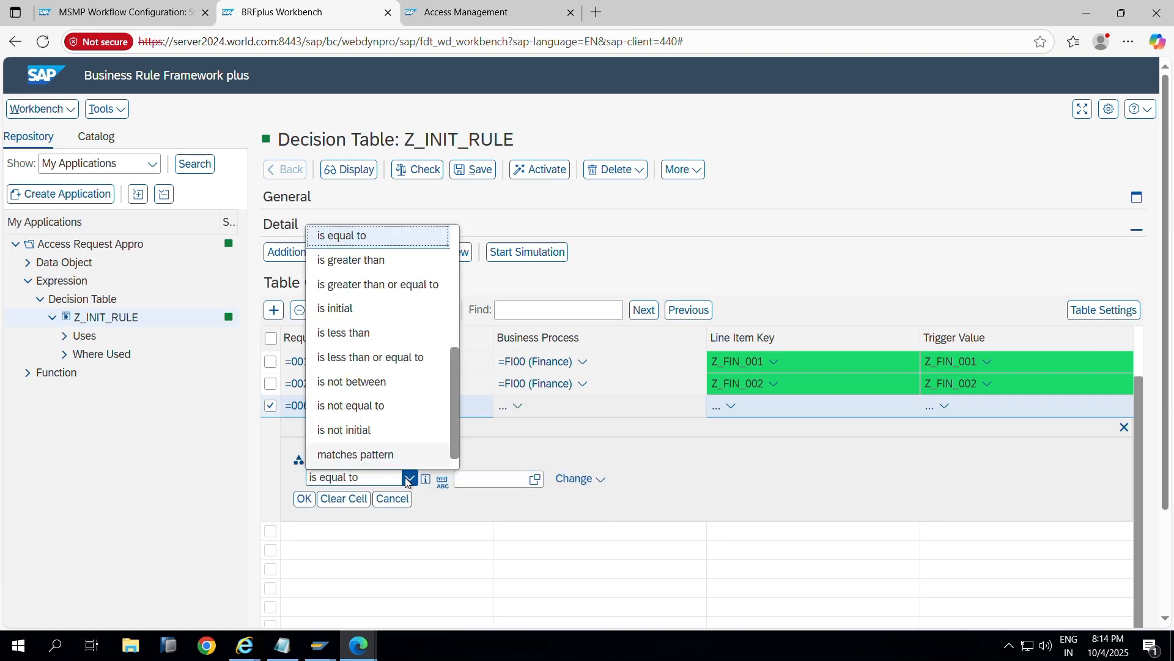
scroll(400, 418, down, 1)
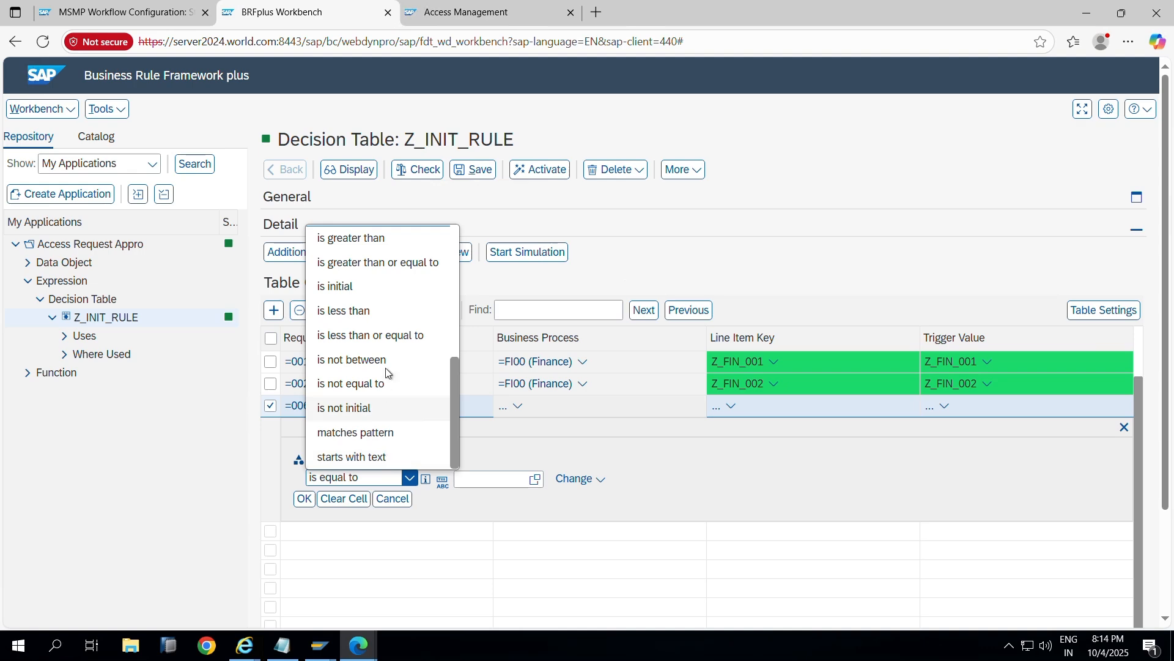
scroll(375, 318, up, 3)
key(alt+Tab)
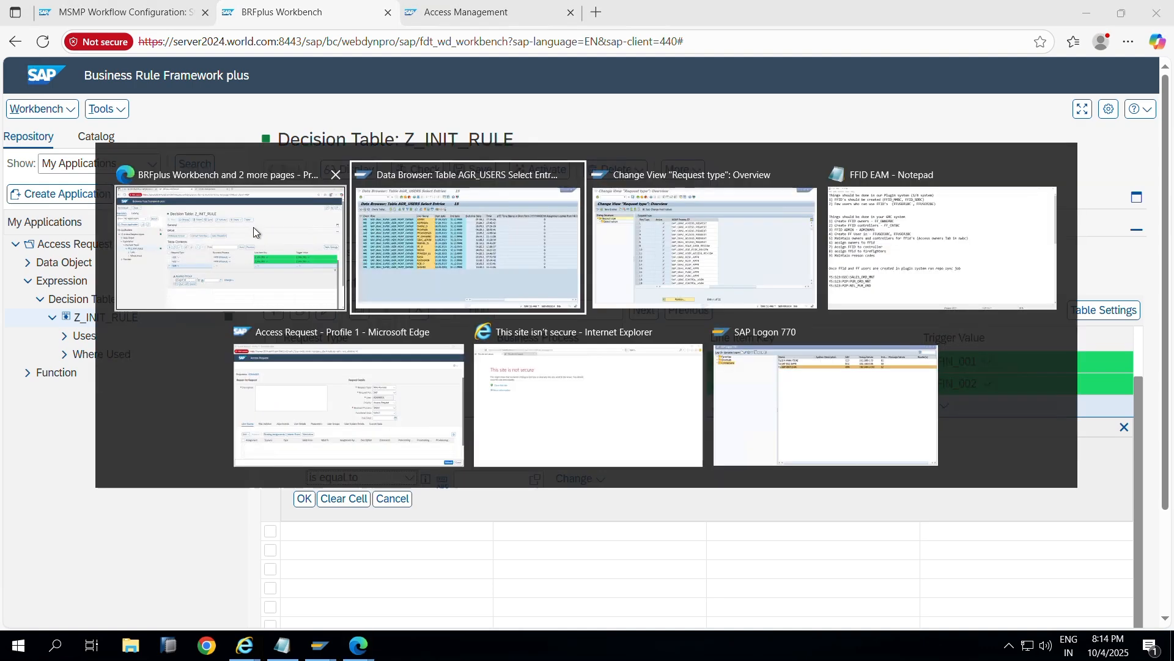
key(alt+Tab)
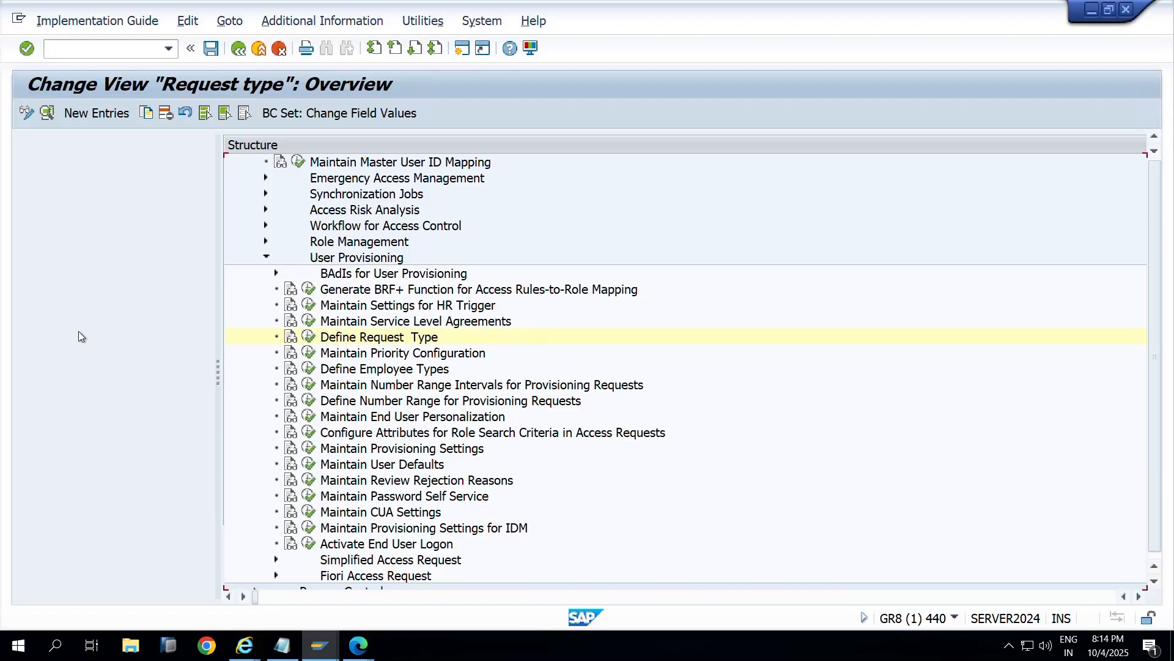
Step: Execute Maintain Business Processes and Subprocesses from the IMG to view codes such as AP00
key(F3)
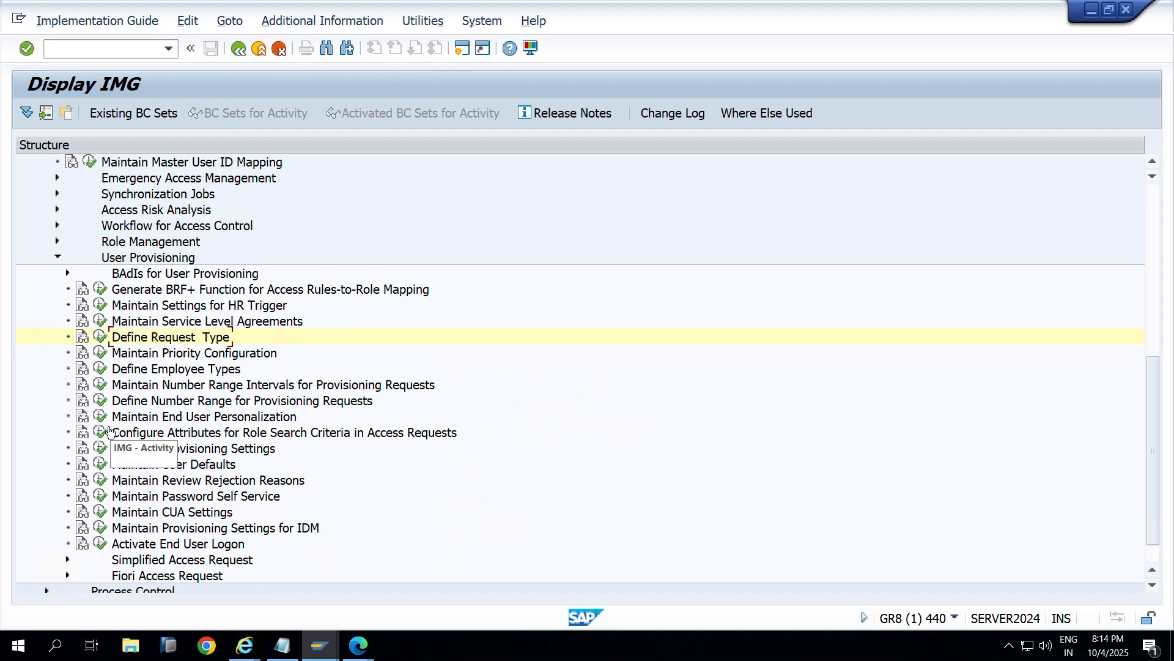
scroll(112, 338, up, 1)
scroll(111, 339, up, 4)
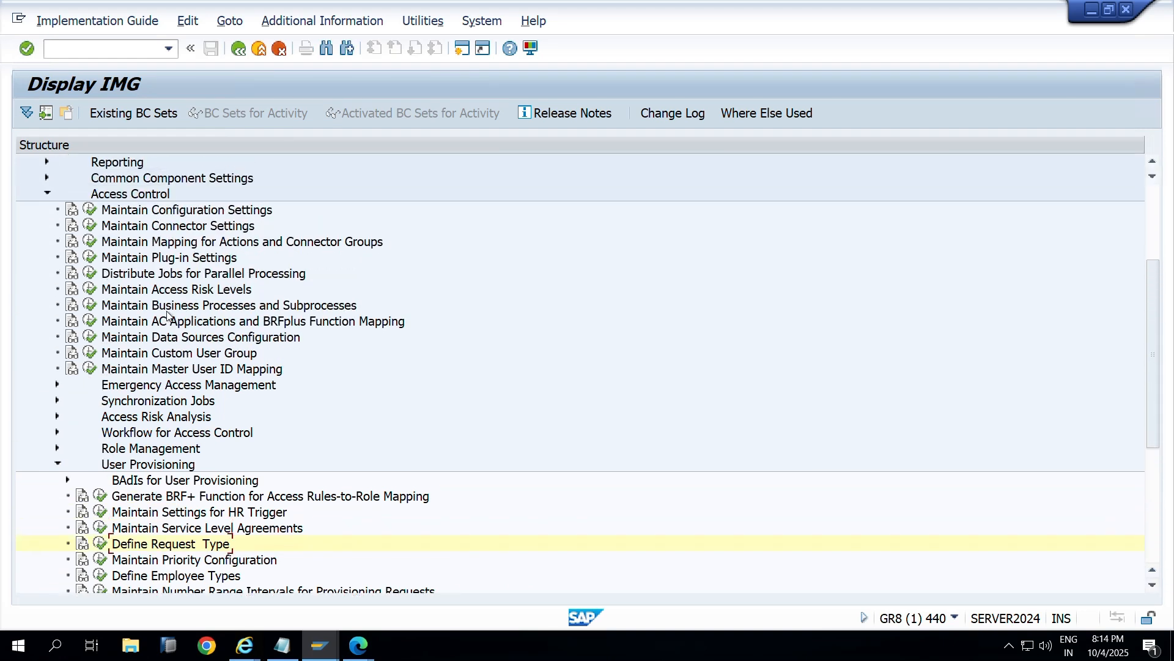
click(90, 304)
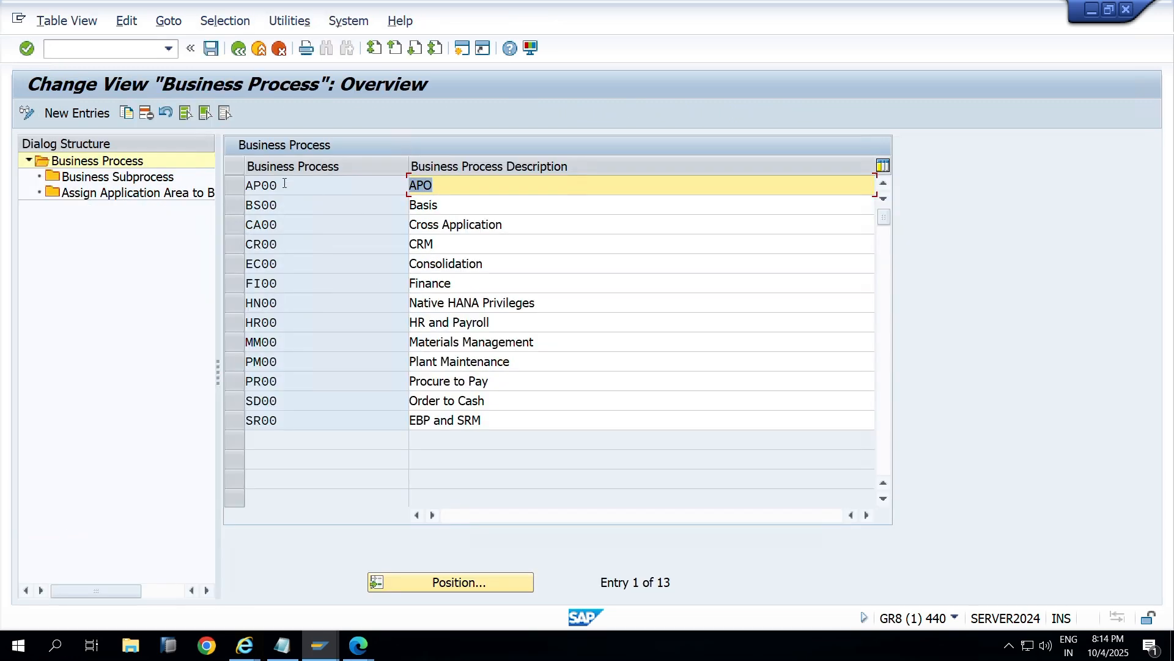
click(284, 184)
drag(283, 208, 270, 322)
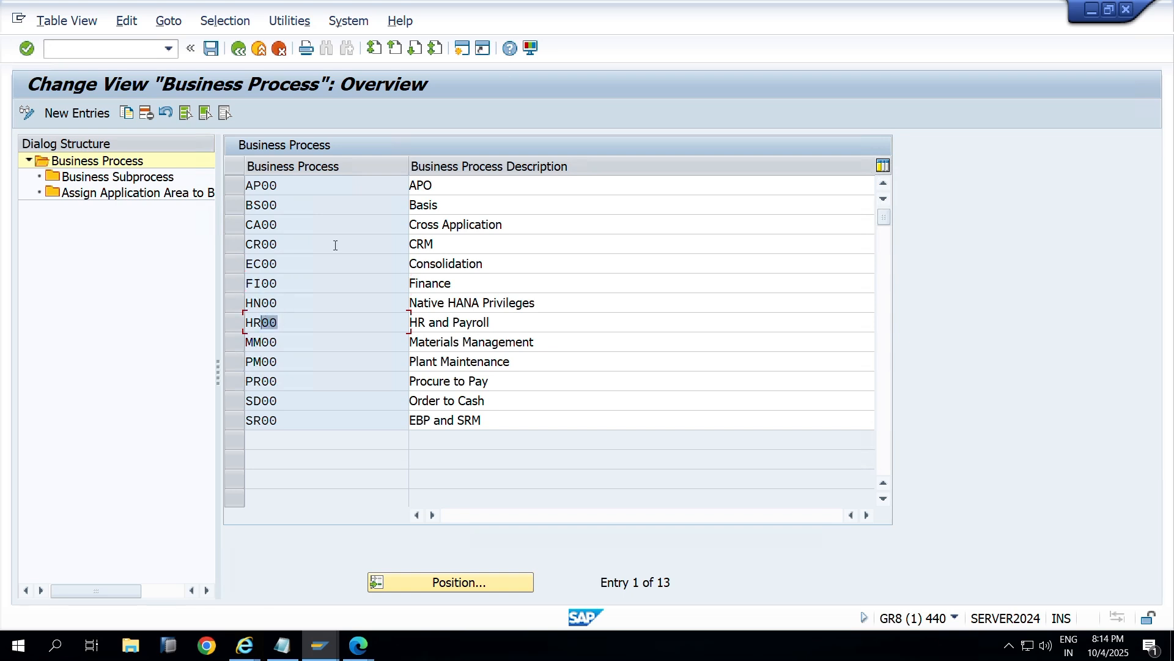
key(alt+Tab)
key(Tab)
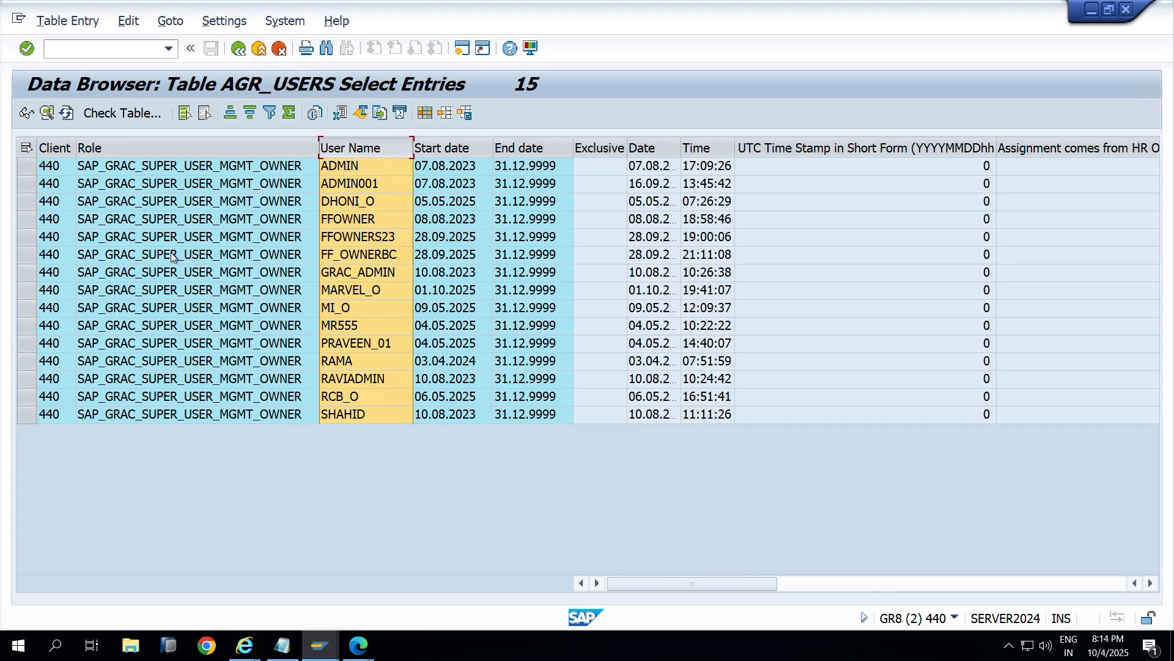
key(alt+Tab)
key(Tab)
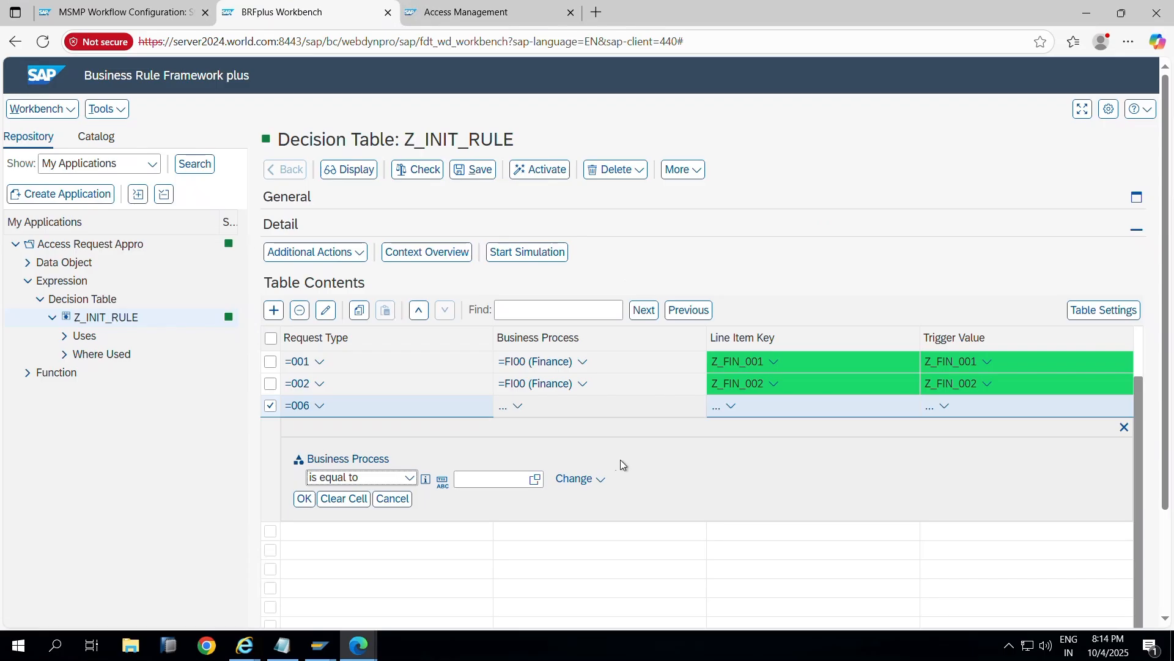
Step: Set row =006's Business Process condition to 'ends with text' 00
click(517, 406)
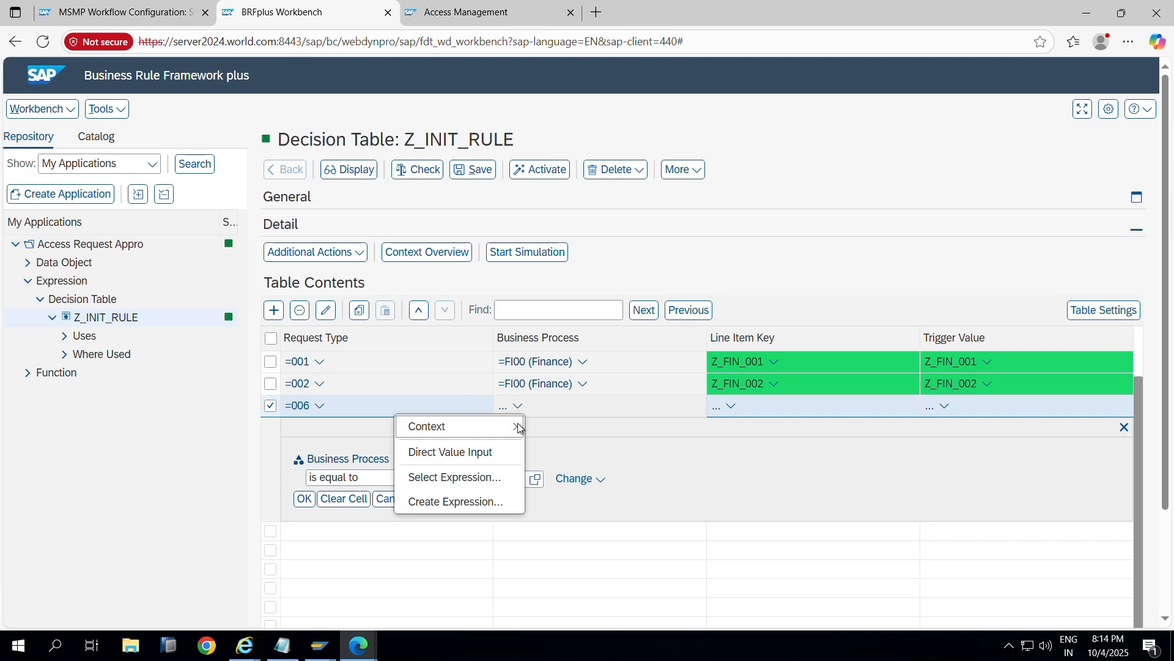
click(469, 452)
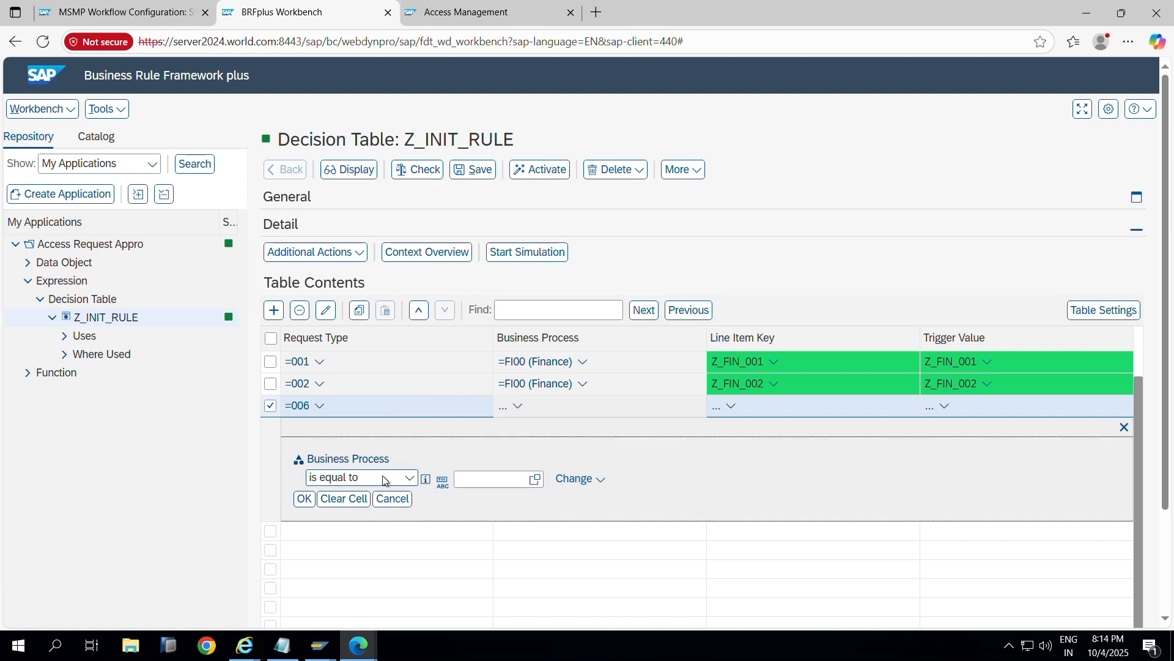
click(409, 477)
scroll(337, 321, up, 1)
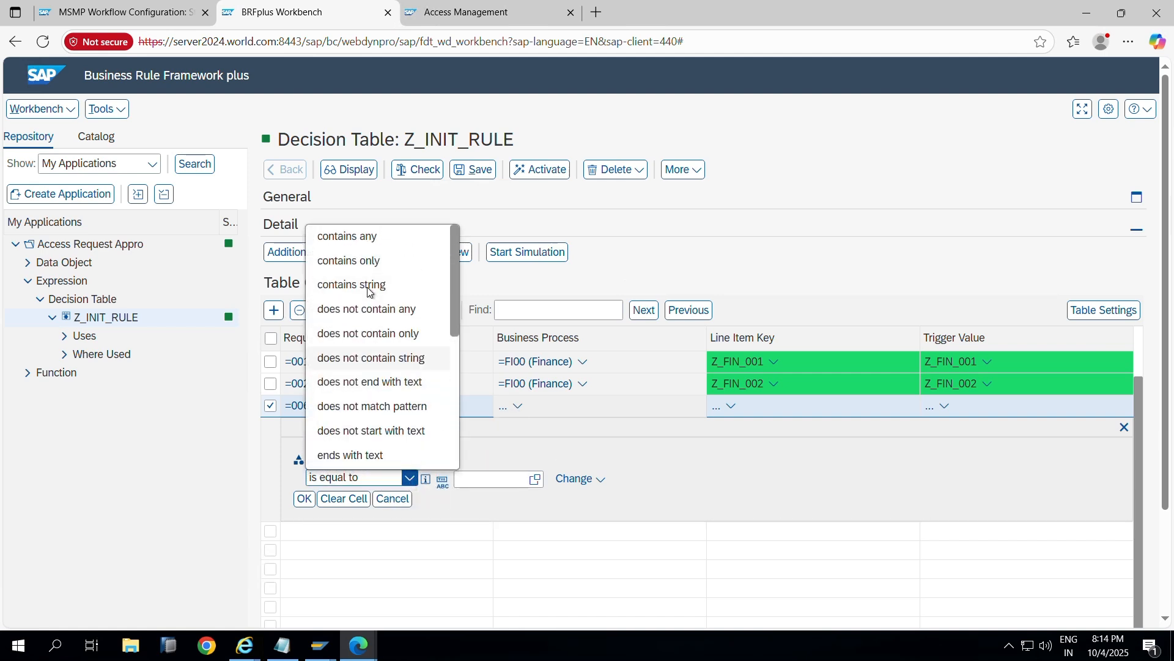
click(370, 456)
click(470, 477)
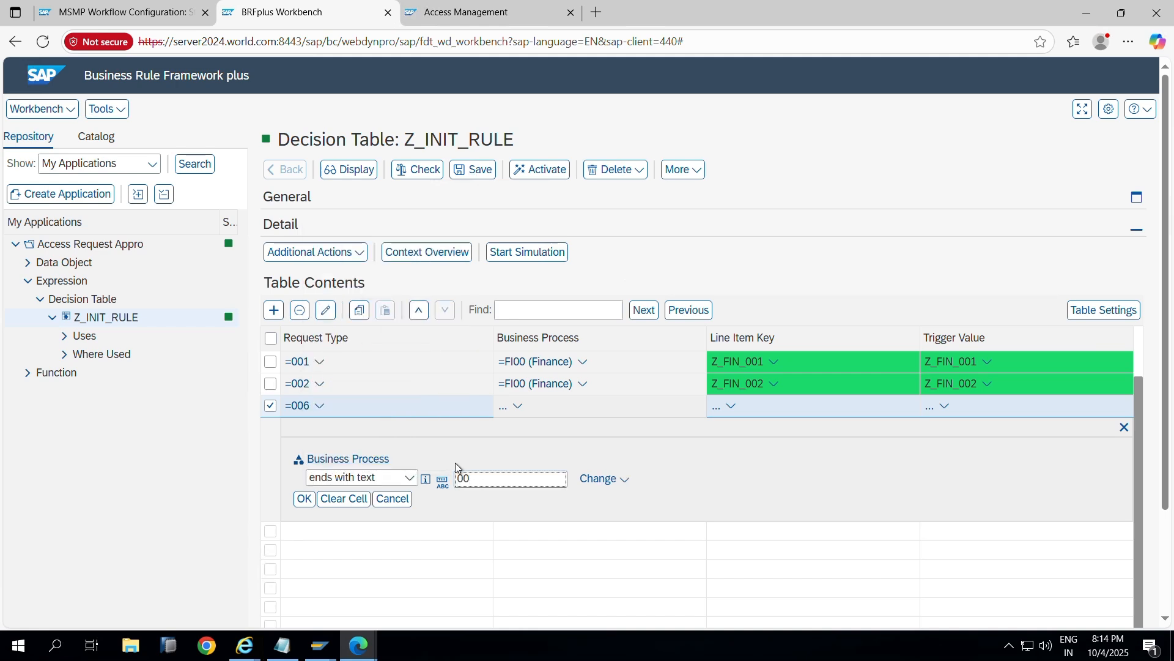
click(304, 499)
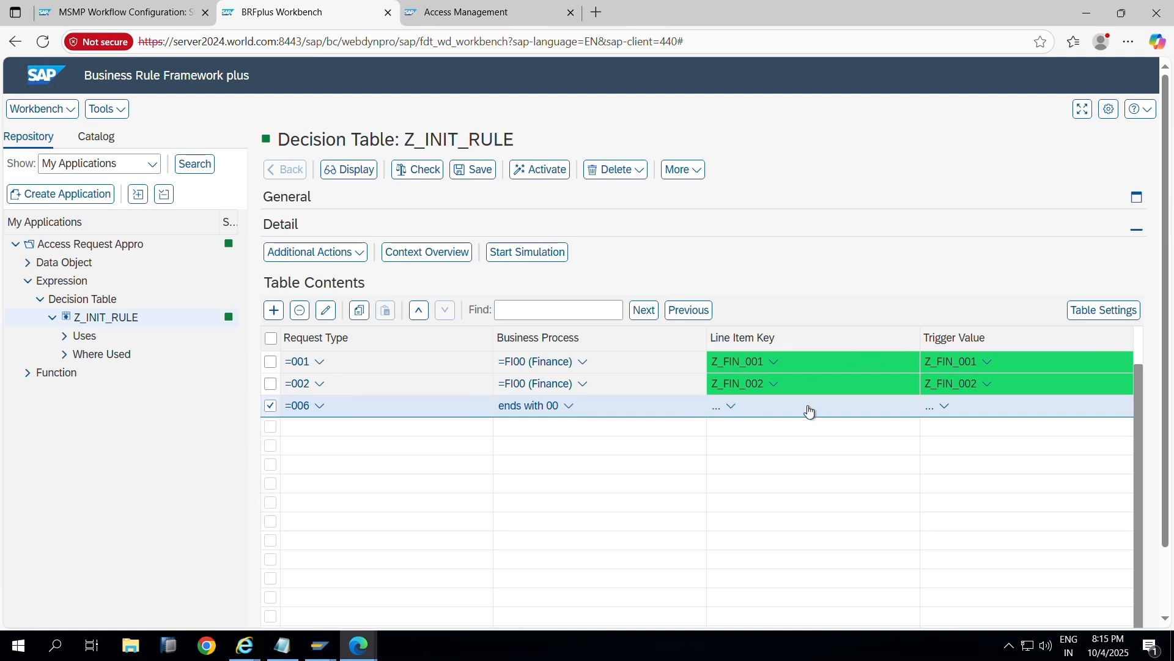
Step: Enter Z_EAM_006 as the direct-value Line Item Key of row =006
click(731, 406)
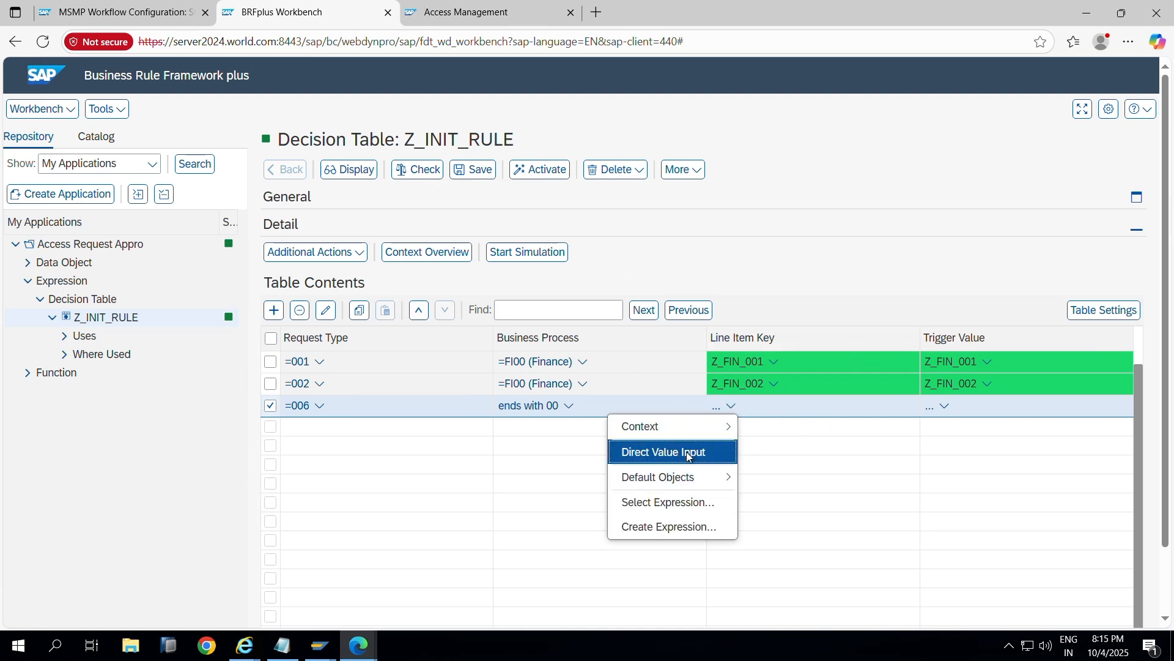
click(621, 452)
click(421, 458)
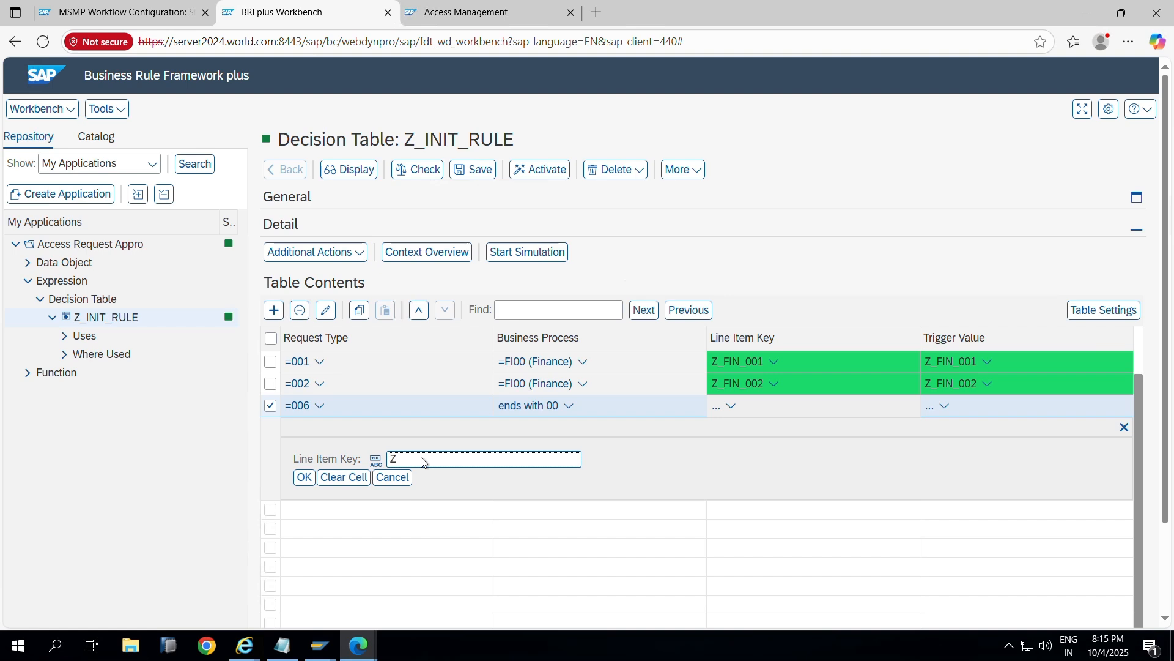
text(Z_EAM_006)
drag(462, 464, 376, 465)
key(ctrl+c)
click(304, 477)
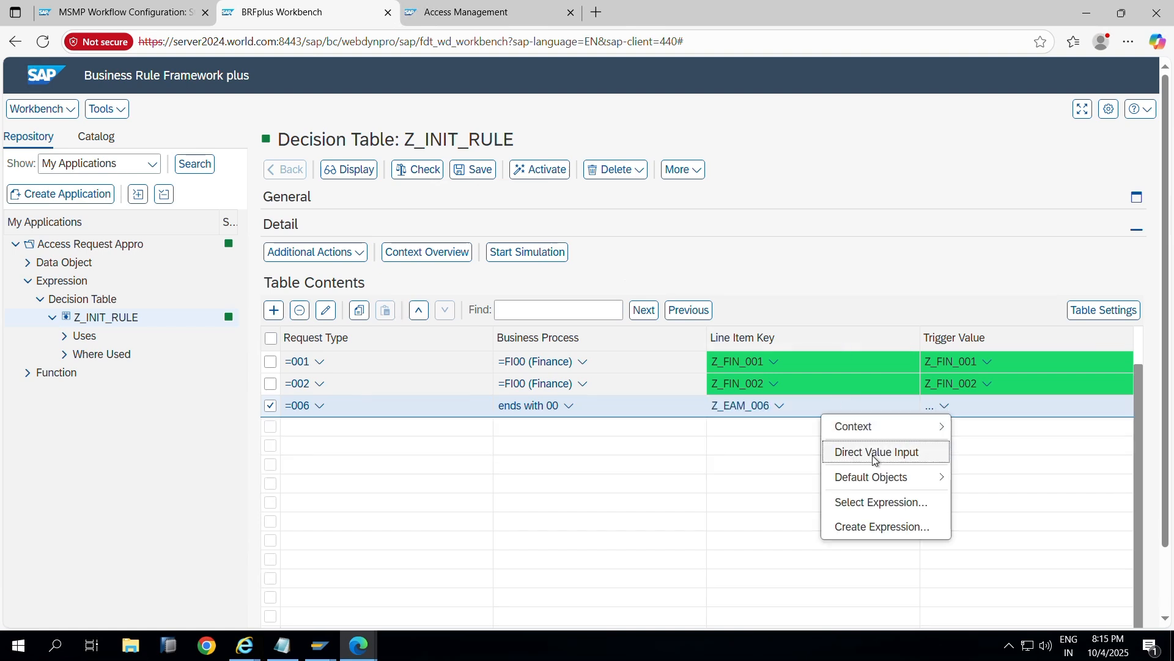
Step: Paste Z_EAM_006 as row =006's Trigger Value and save the decision table
click(841, 452)
key(ctrl+v)
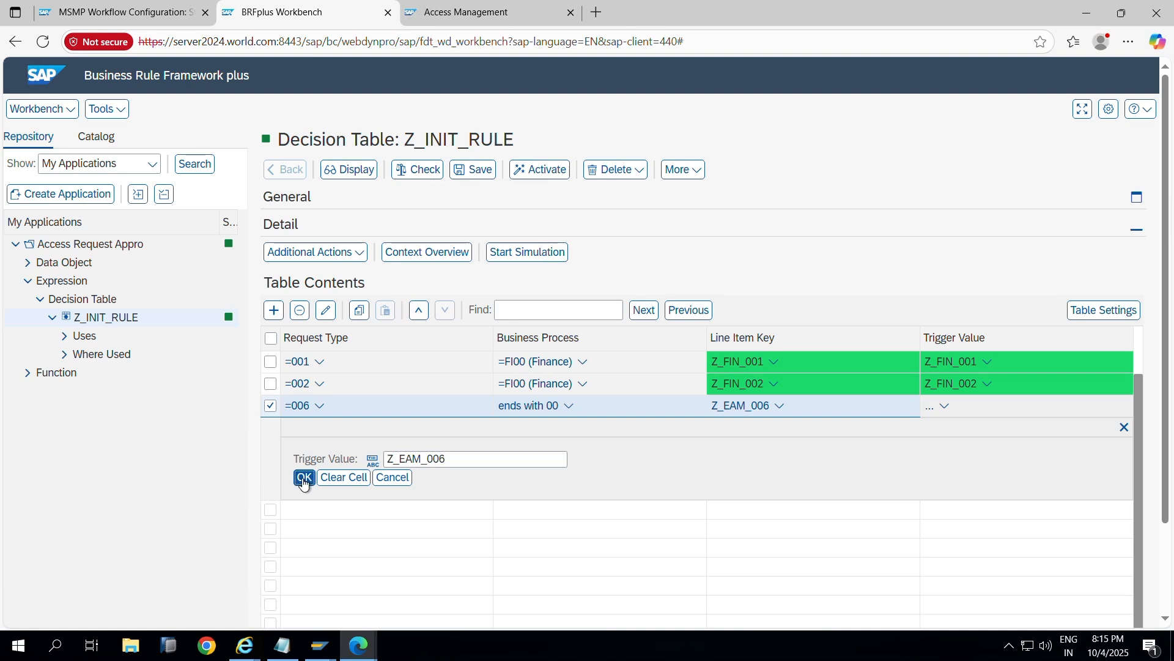
click(304, 477)
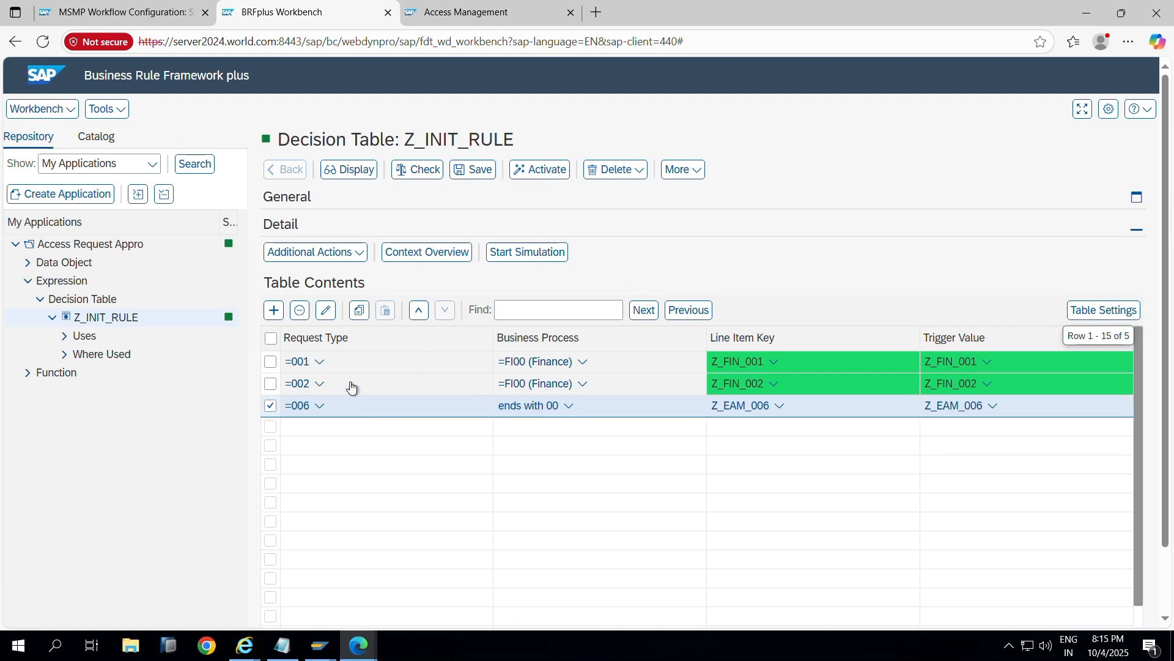
scroll(342, 416, up, 2)
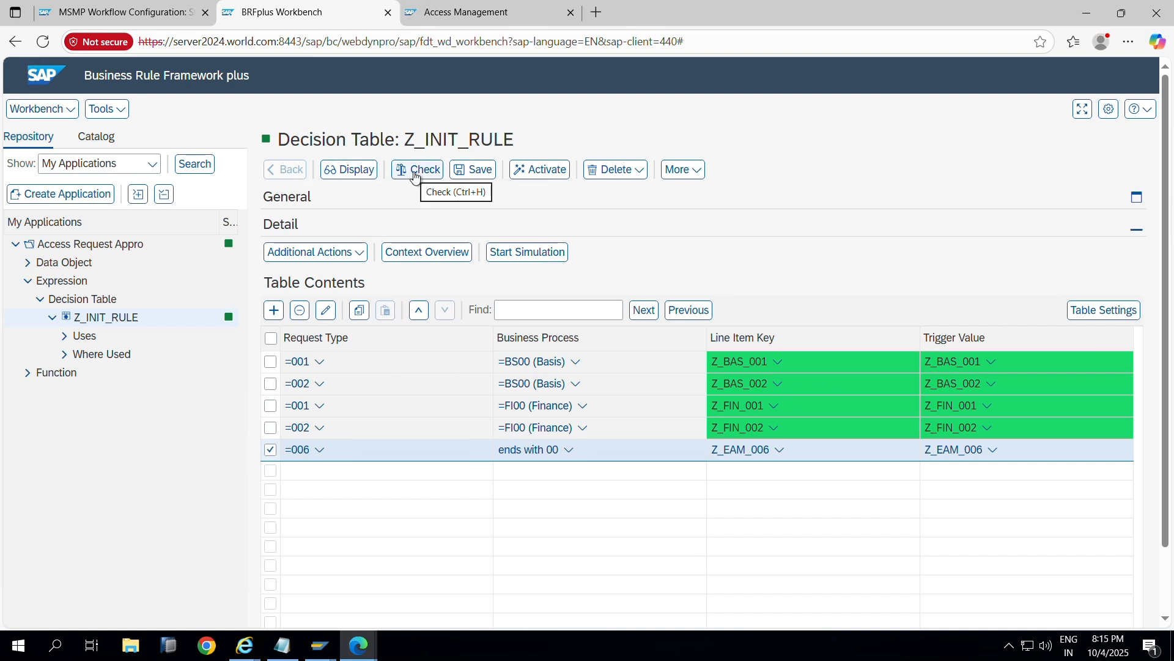
click(480, 169)
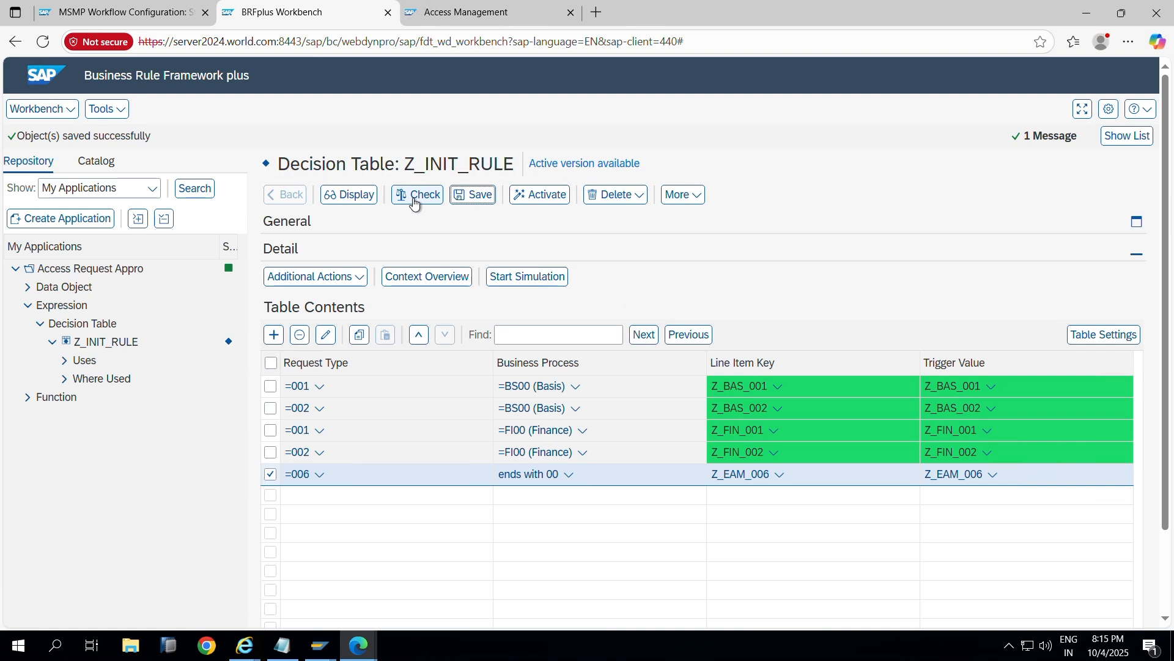
Step: Activate Z_INIT_RULE, reopen it from the Function branch, then return to MSMP Workflow Configuration
click(415, 203)
click(537, 200)
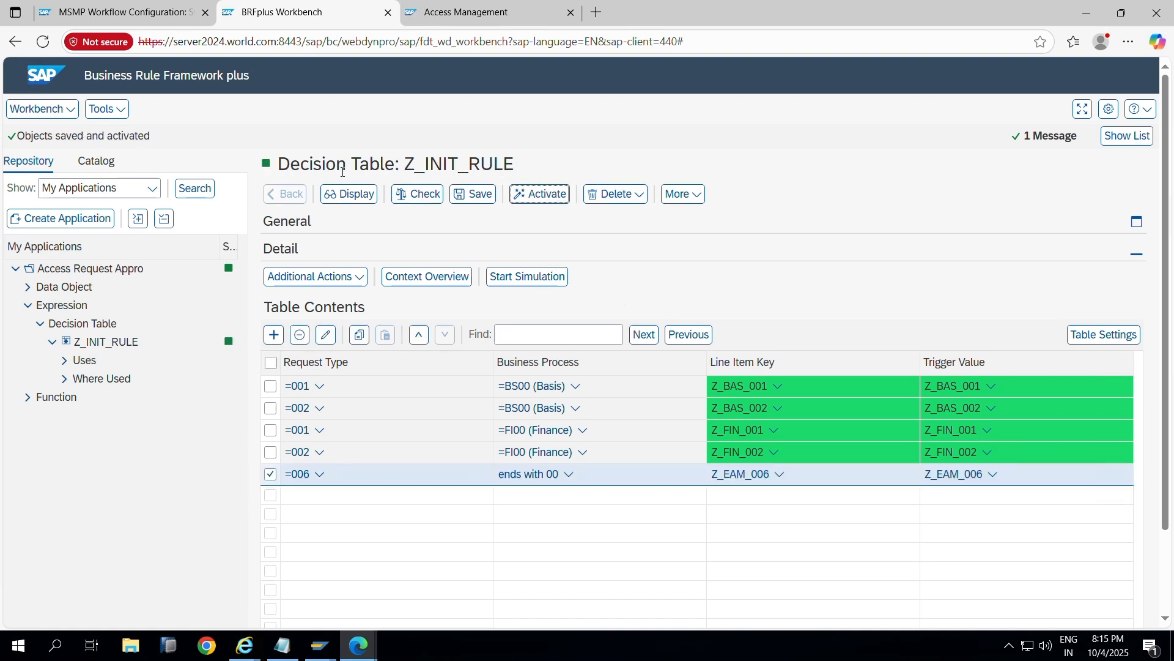
click(27, 397)
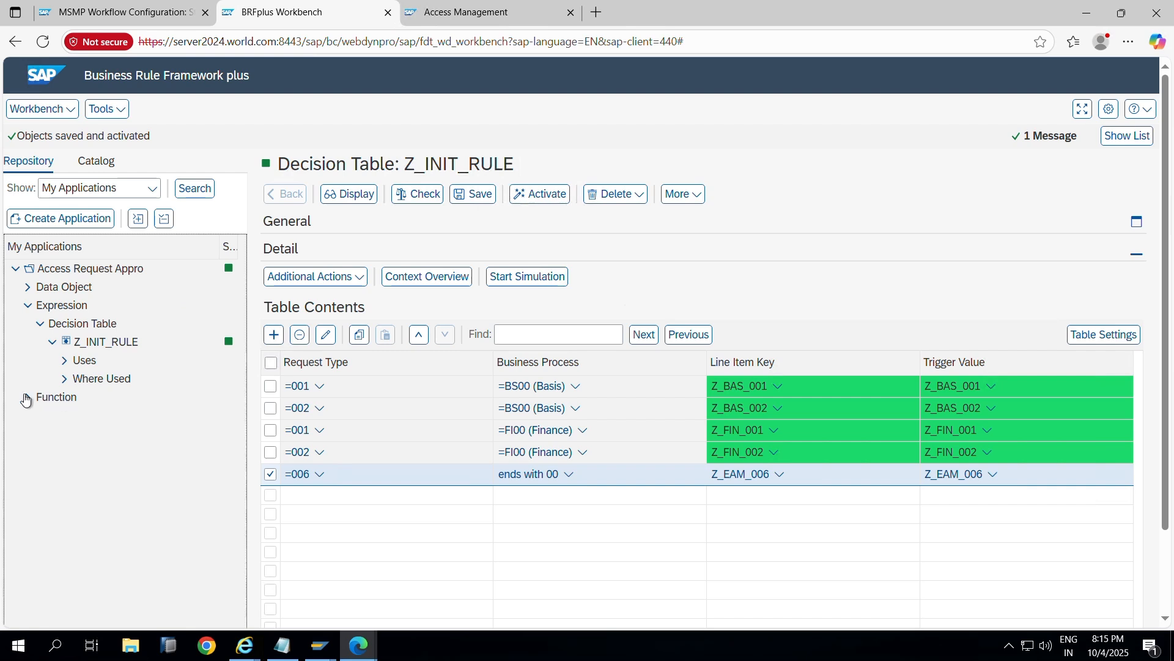
click(79, 396)
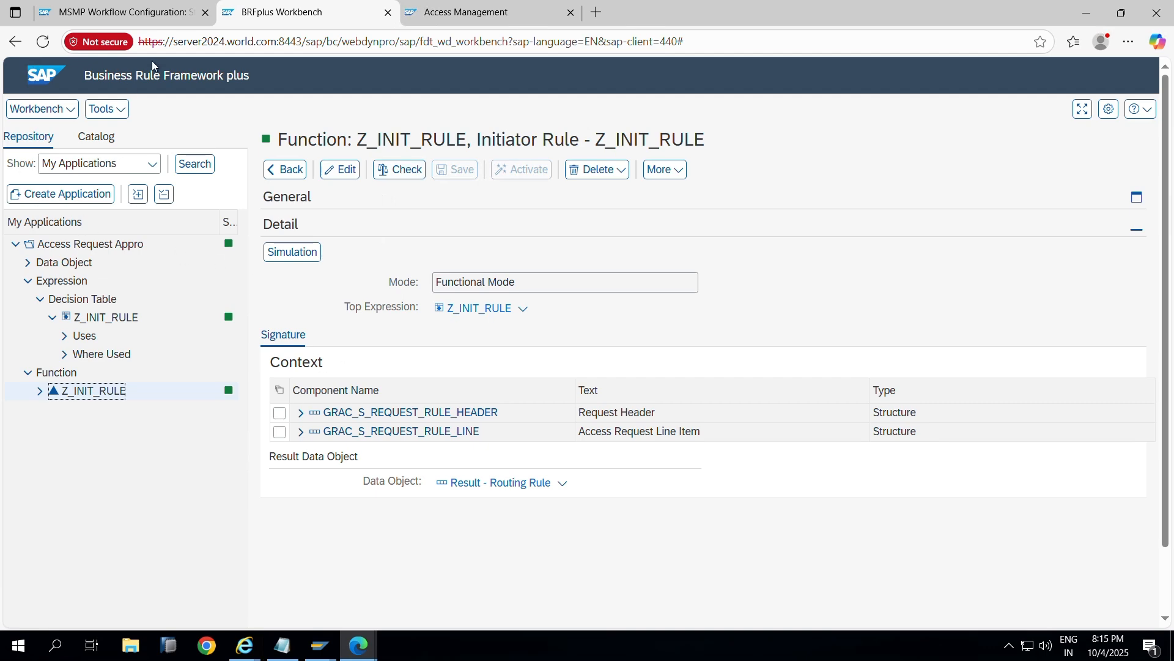
click(139, 17)
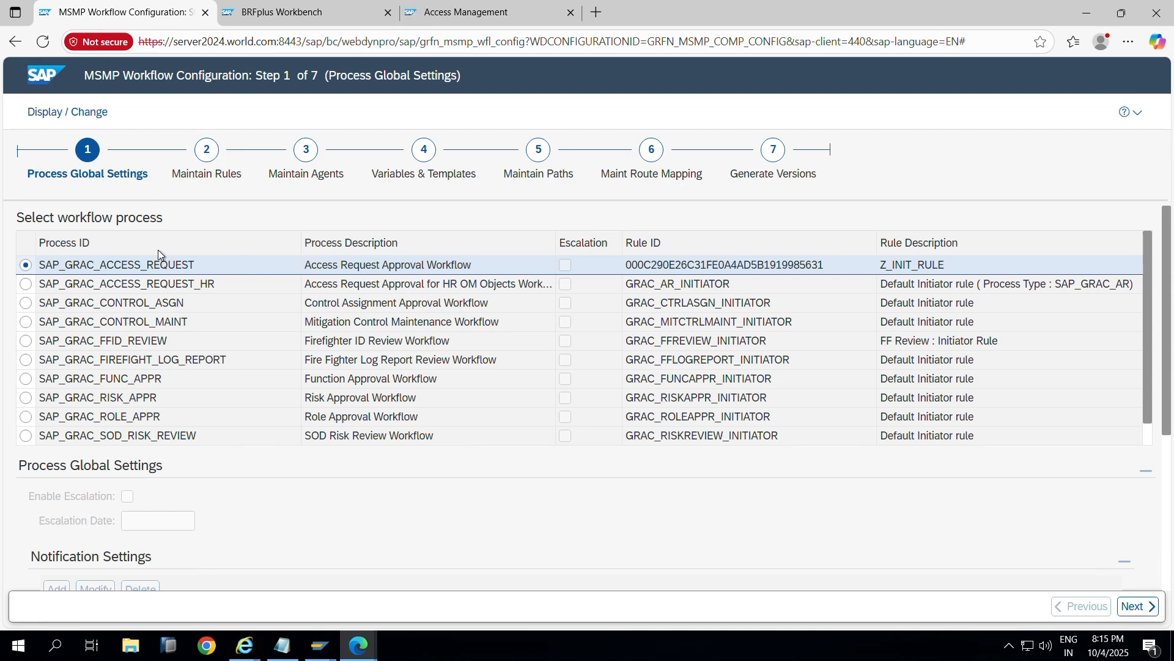
Step: Switch the access request workflow to change mode and advance to Step 2 Maintain Rules
click(293, 12)
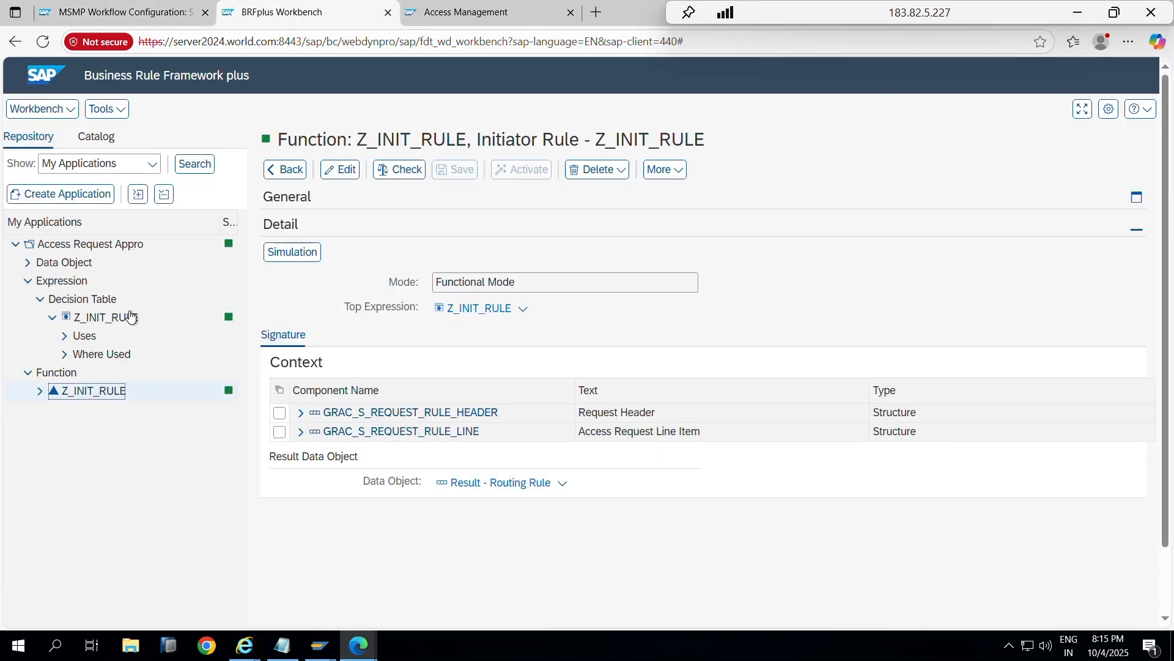
click(98, 319)
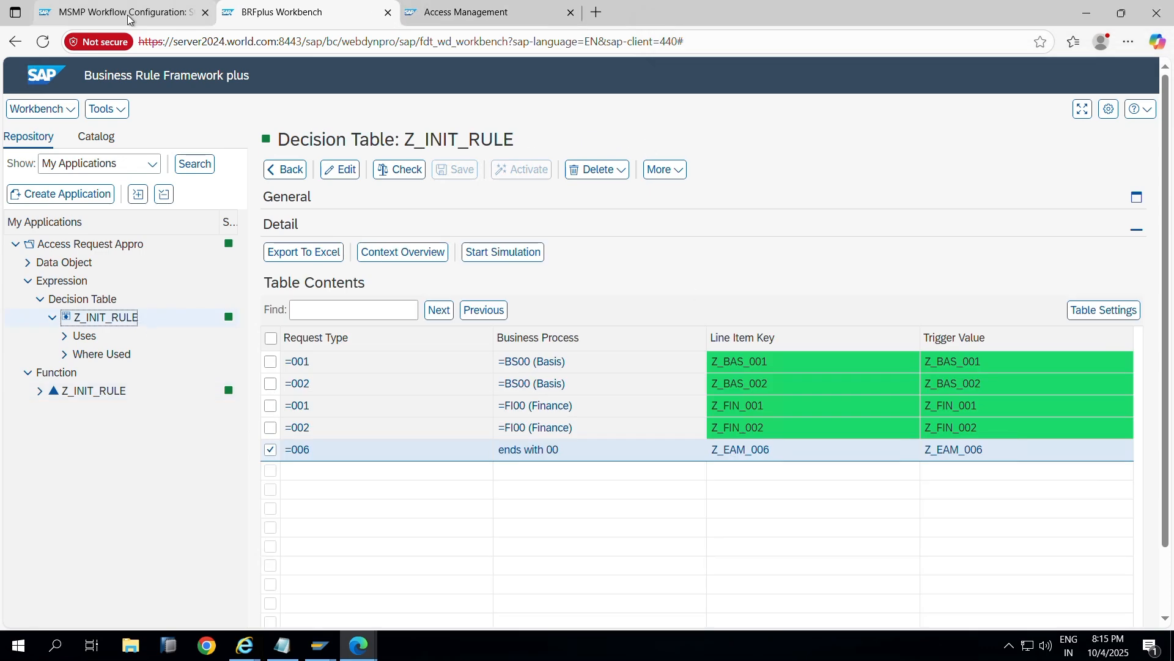
click(130, 15)
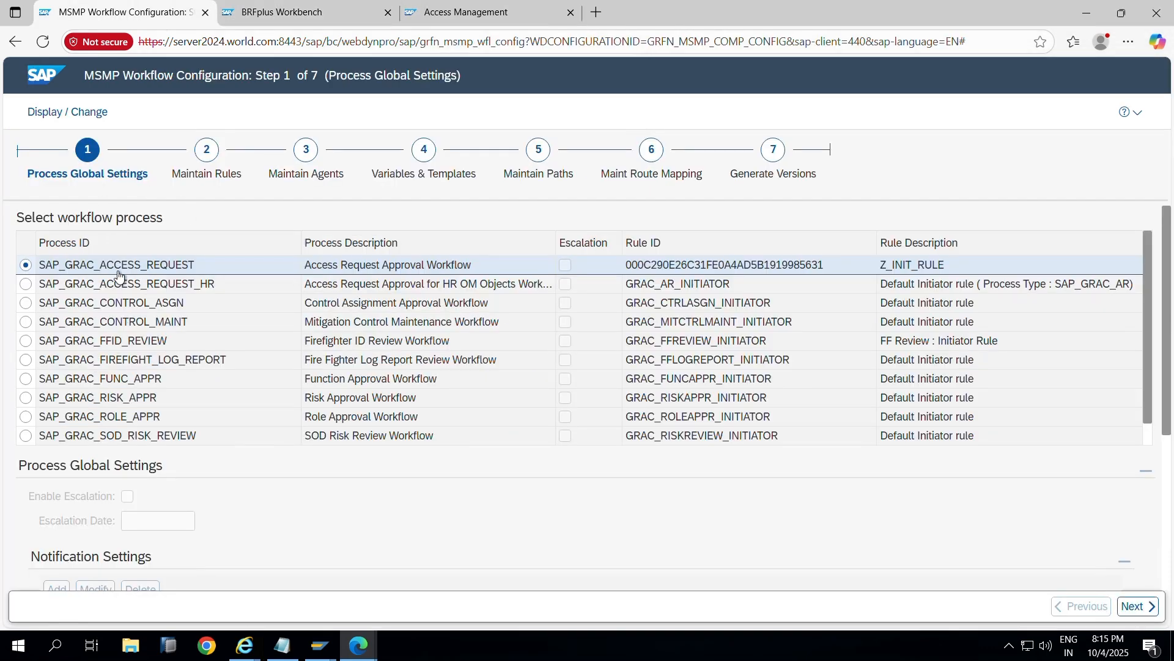
click(85, 117)
click(86, 113)
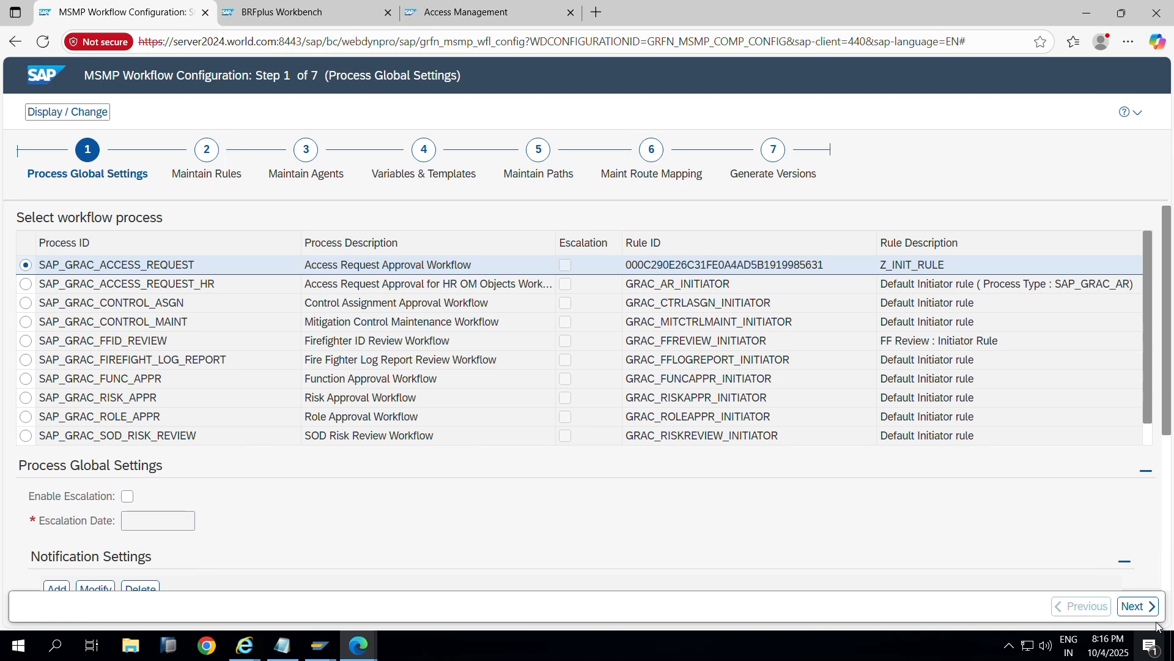
click(1136, 606)
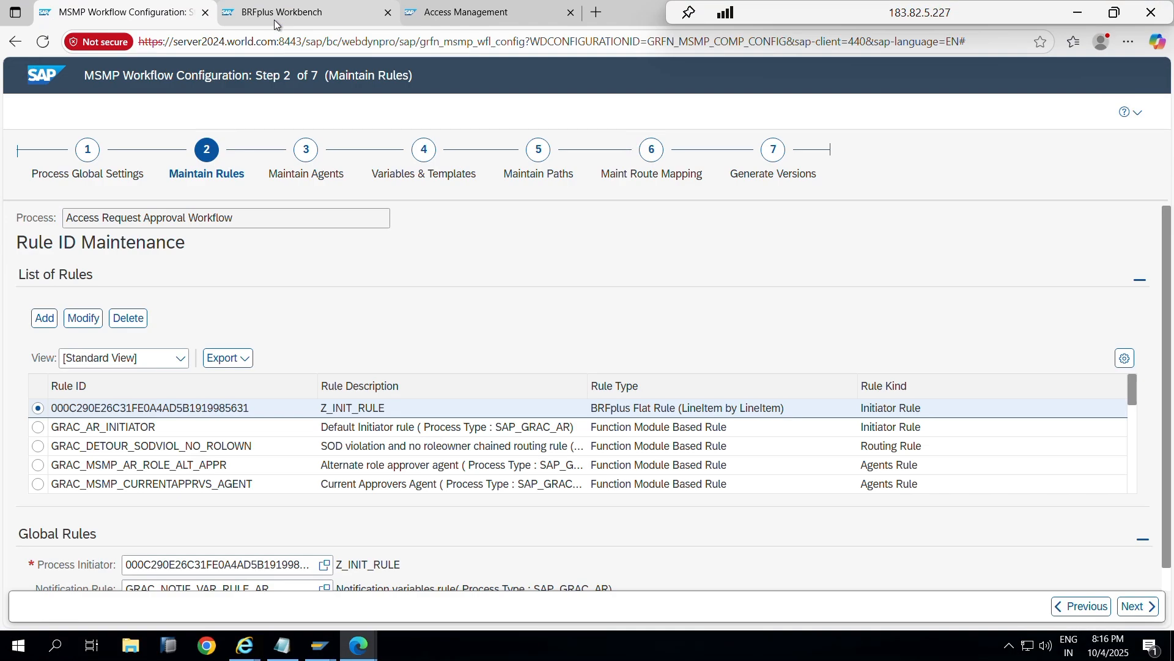
Step: Show Z_INIT_RULE's results (Z_BAS_001/002, Z_FIN_001/002) and compare them with the BRFplus decision table
click(274, 13)
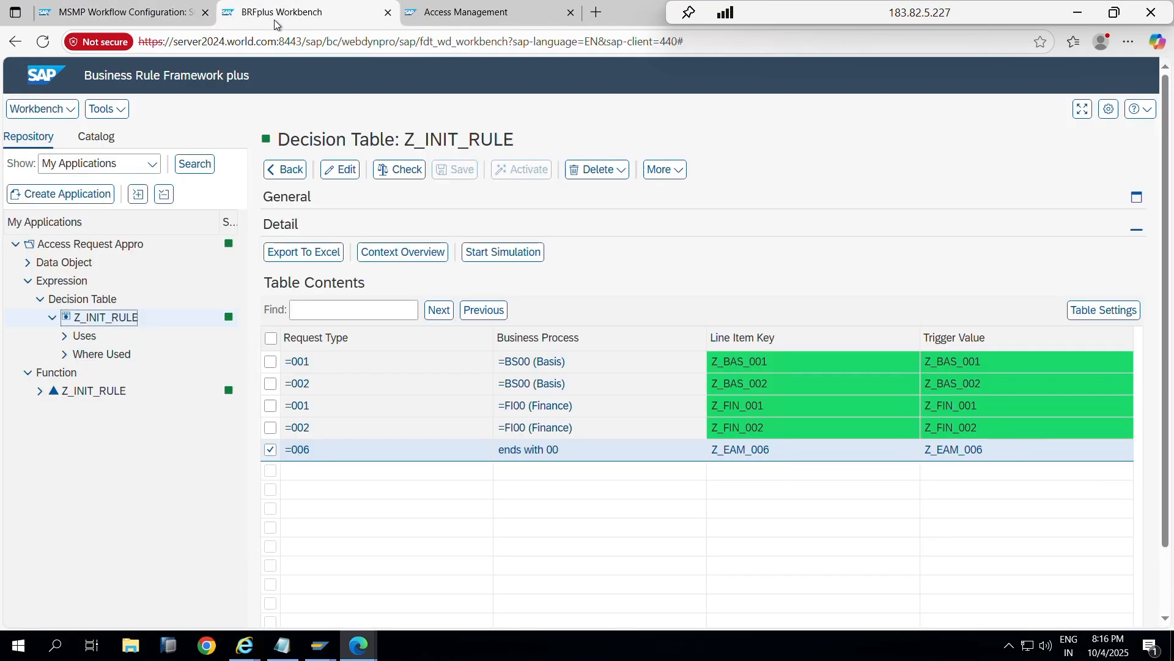
click(130, 19)
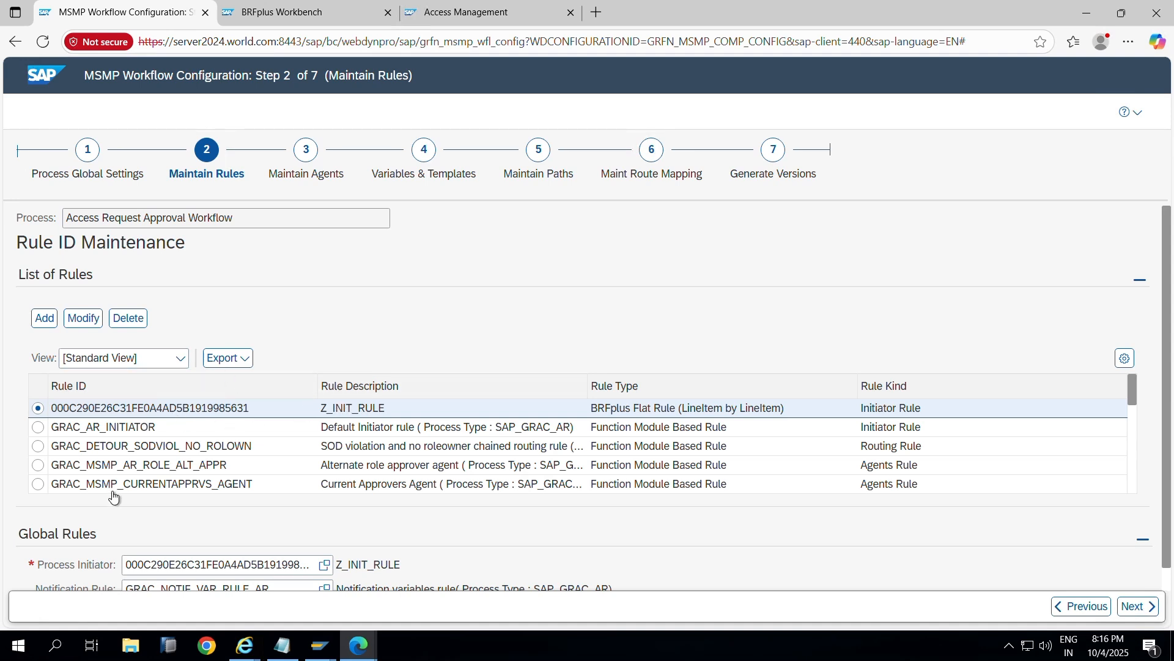
scroll(149, 489, down, 3)
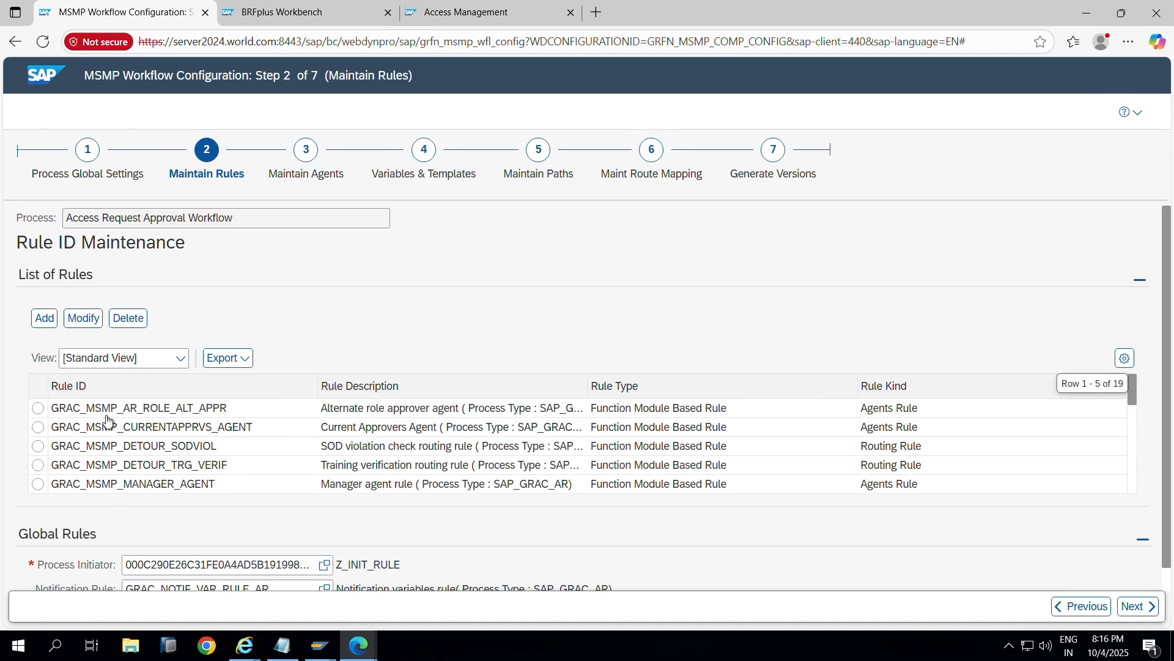
scroll(107, 421, up, 3)
click(86, 409)
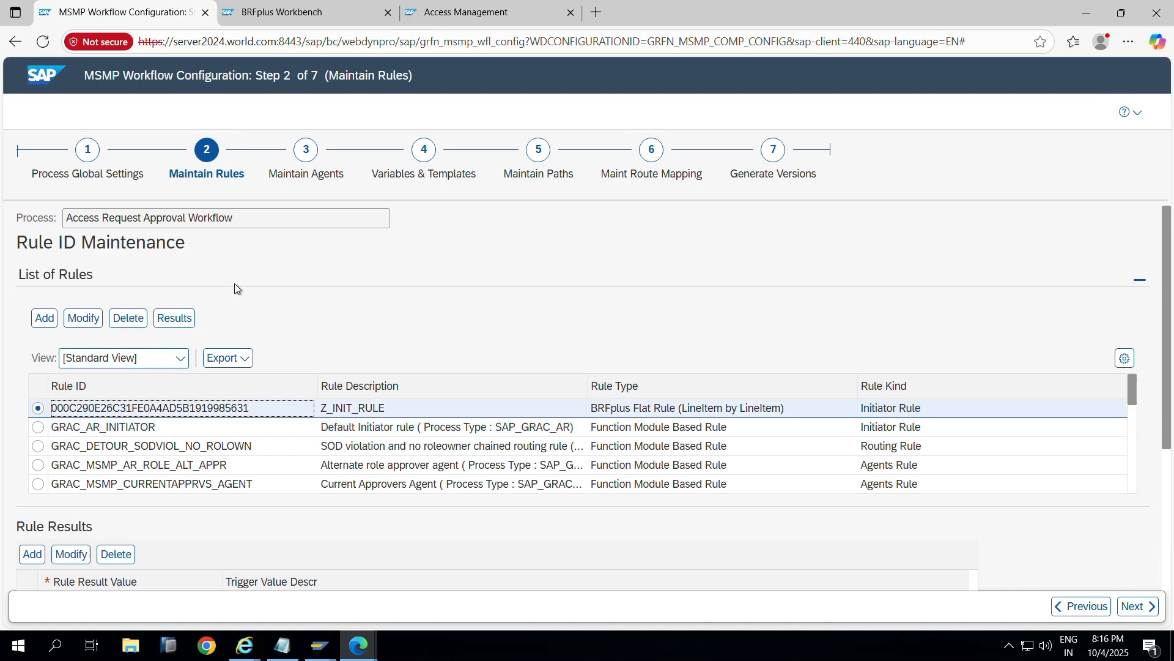
scroll(308, 245, down, 2)
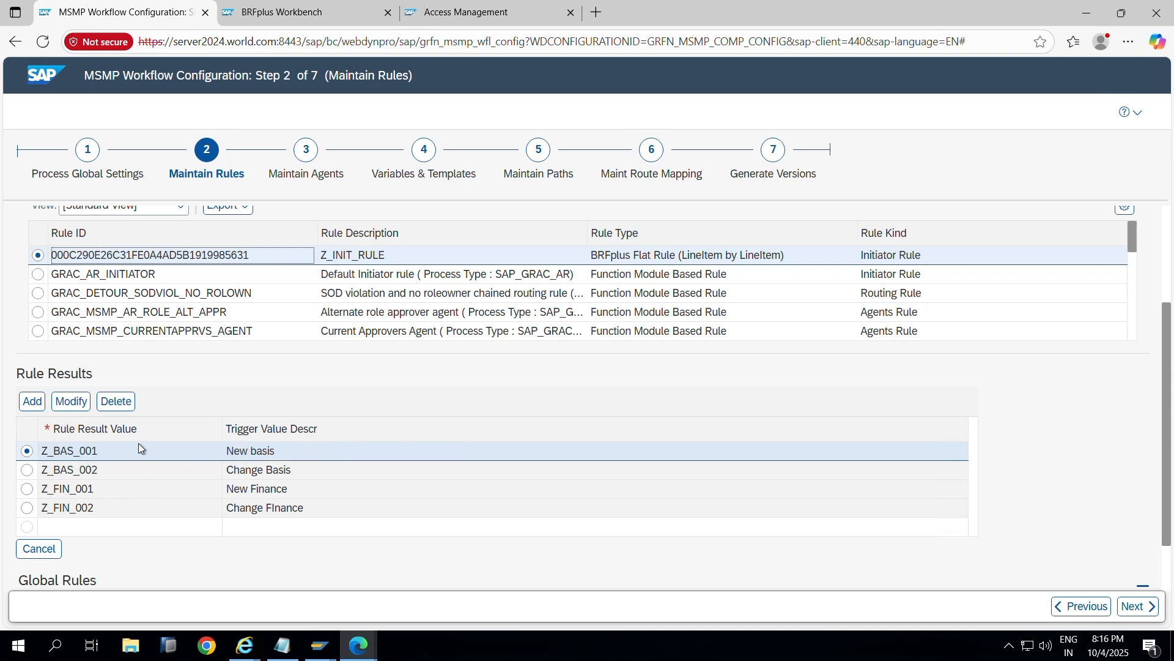
key(alt+Tab)
key(alt+Tab)
click(282, 13)
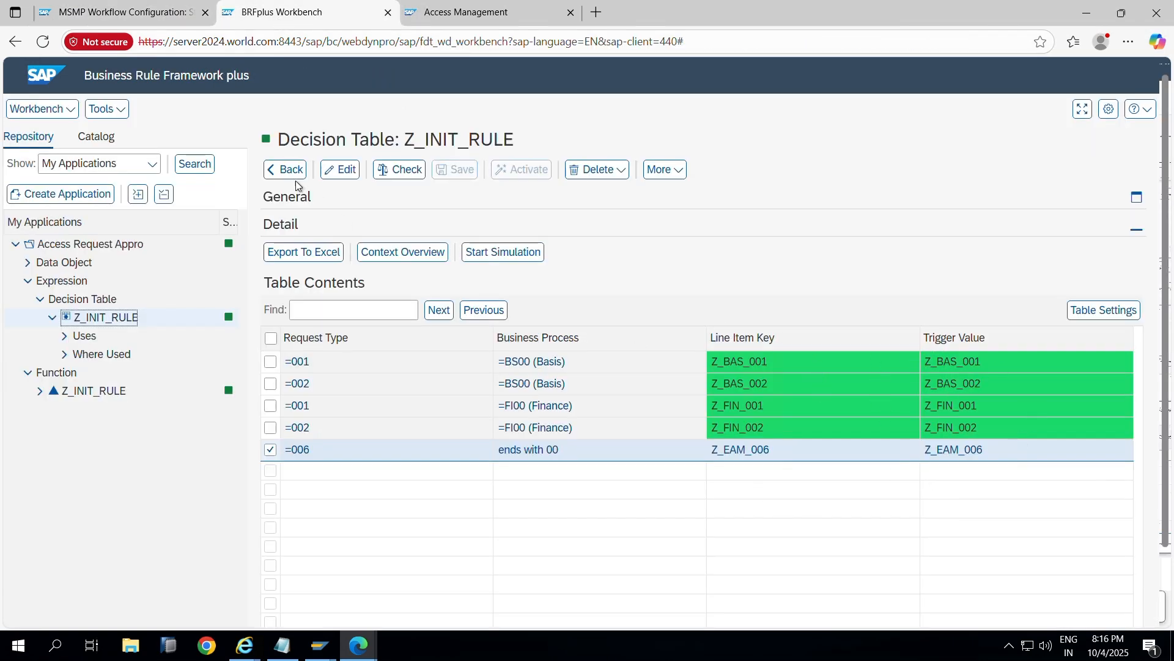
click(134, 12)
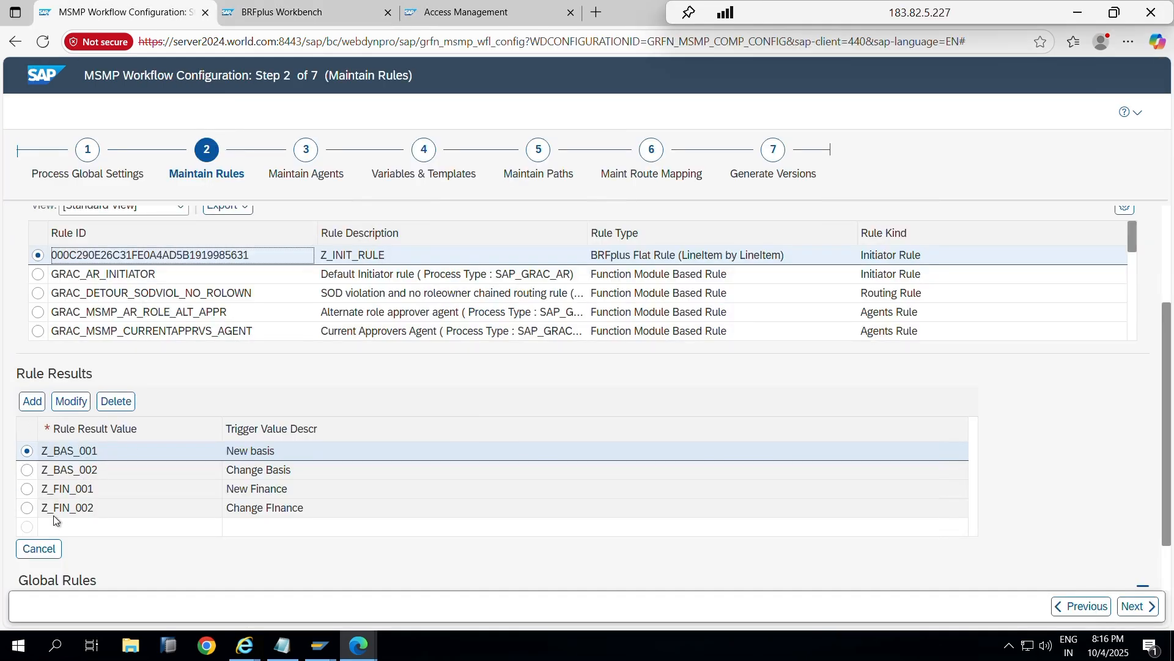
click(278, 15)
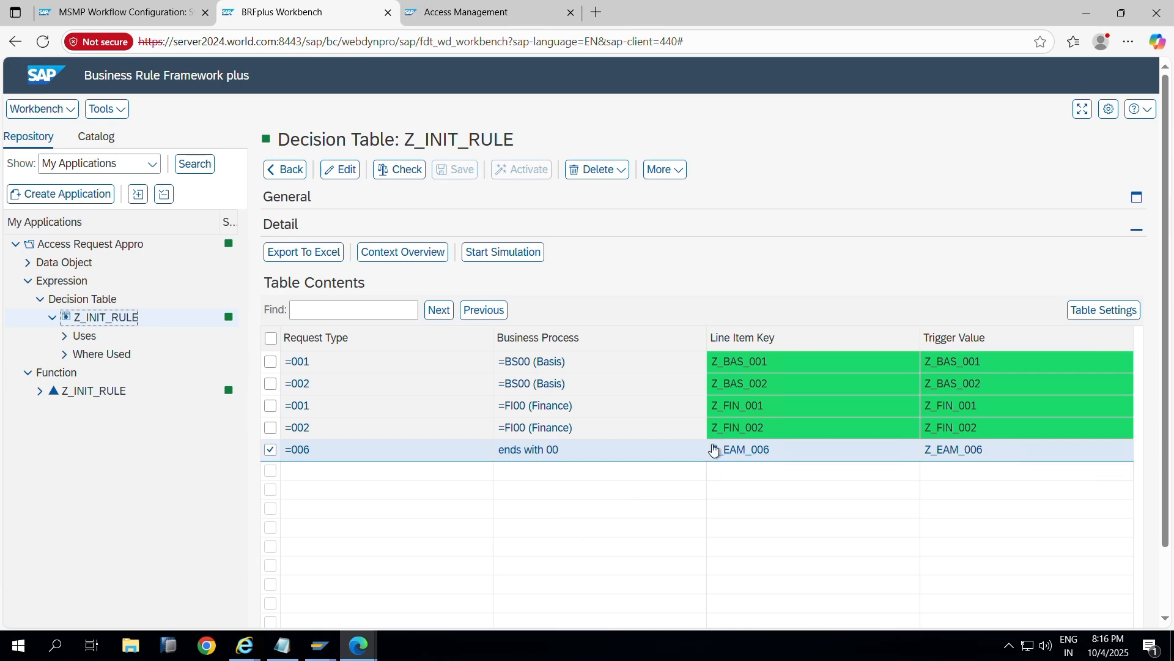
click(122, 12)
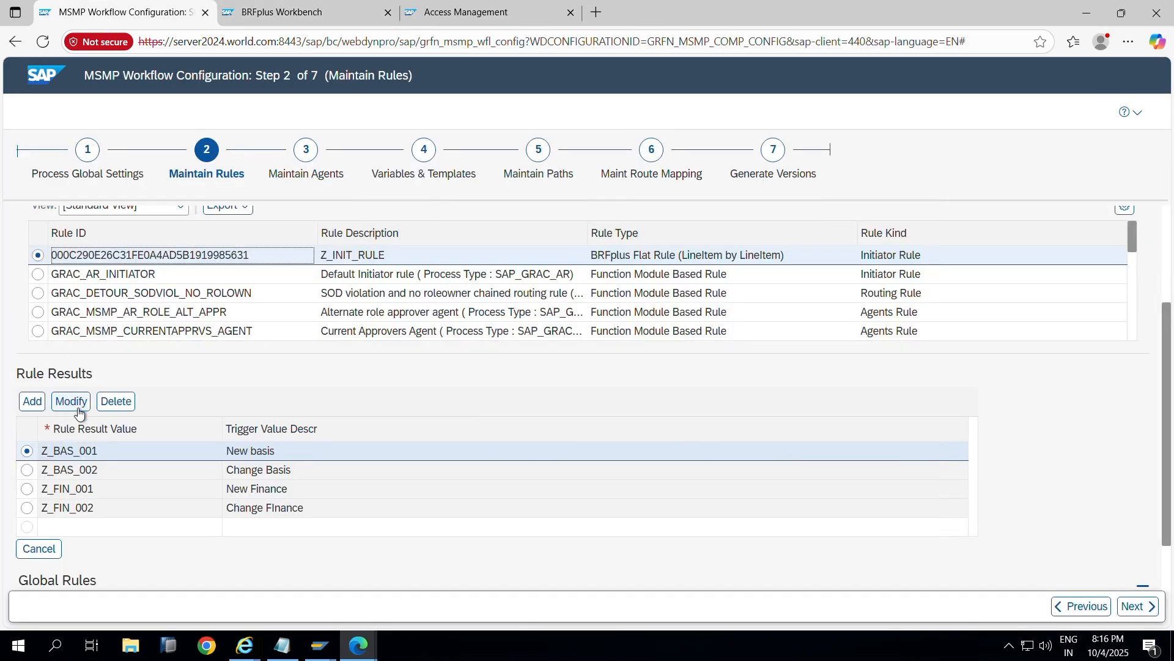
Step: Add rule result Z_EAM_006 described as 'EAM ACCESS' to Z_INIT_RULE and advance to Maintain Agents
click(32, 401)
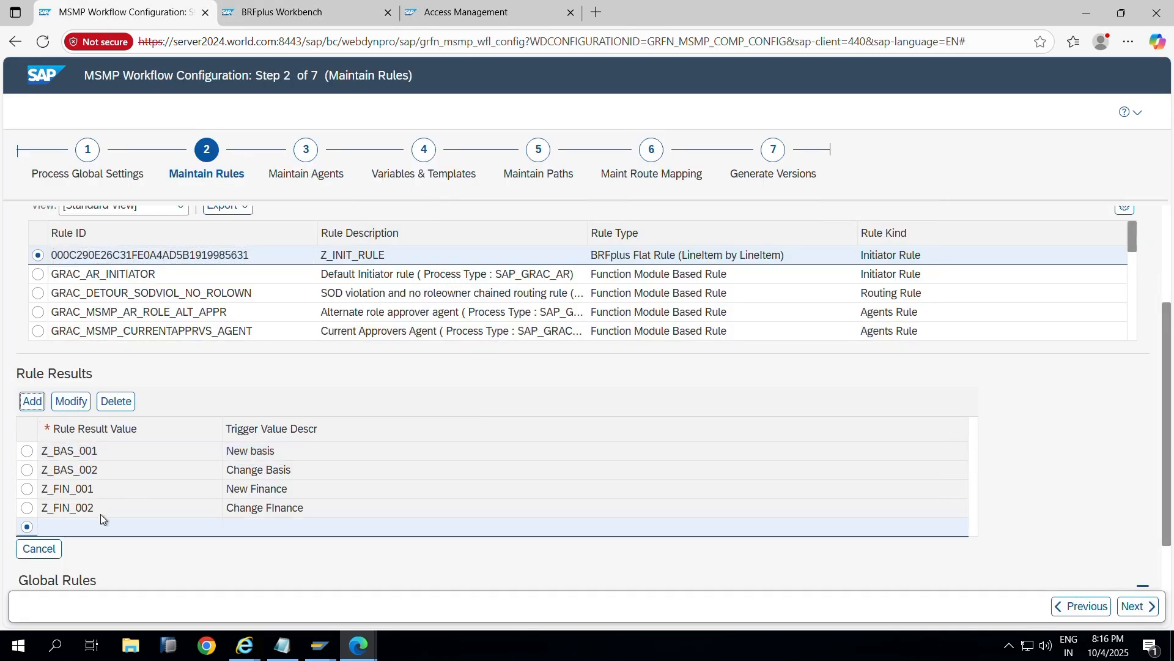
text(Z)
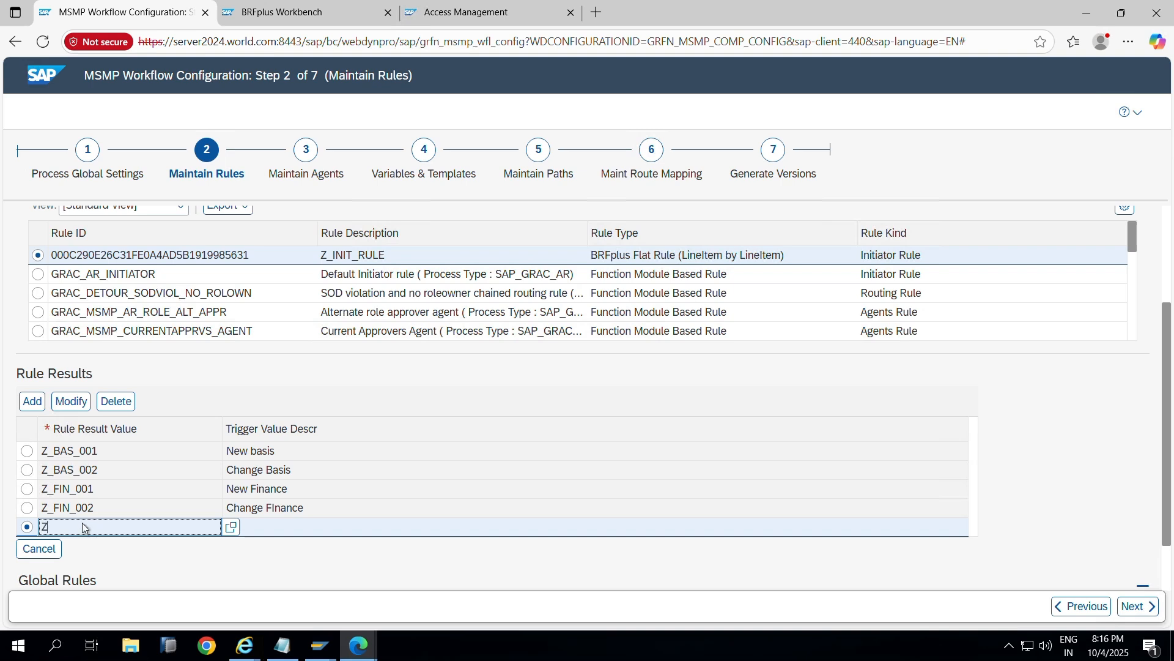
text(_EAM)
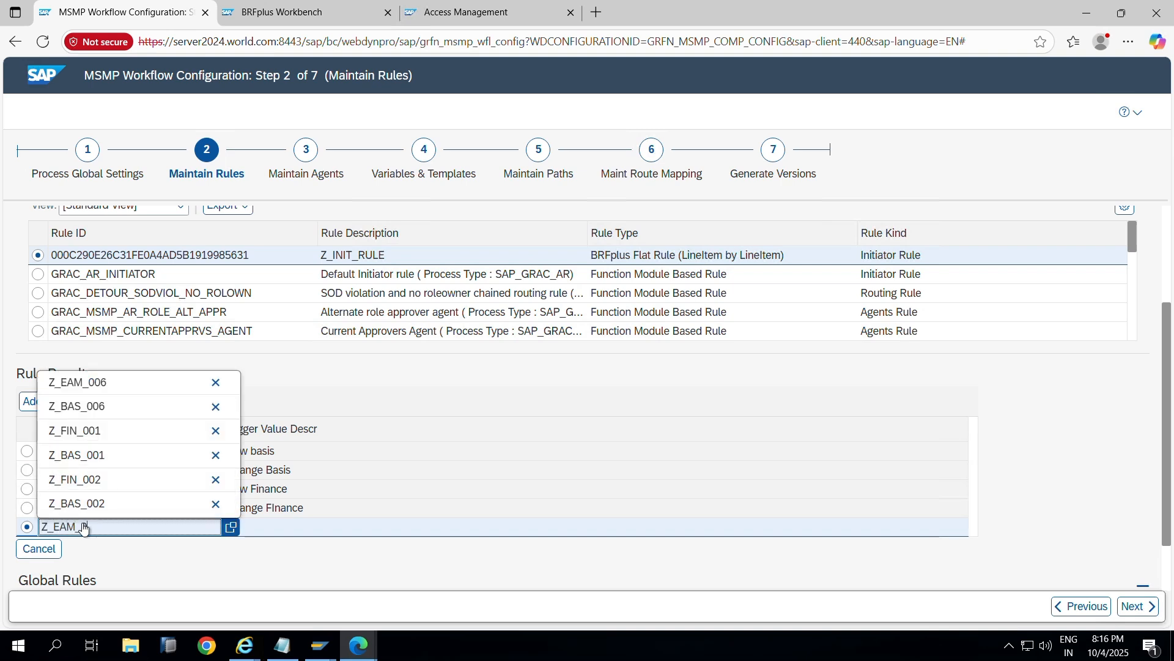
text(_006)
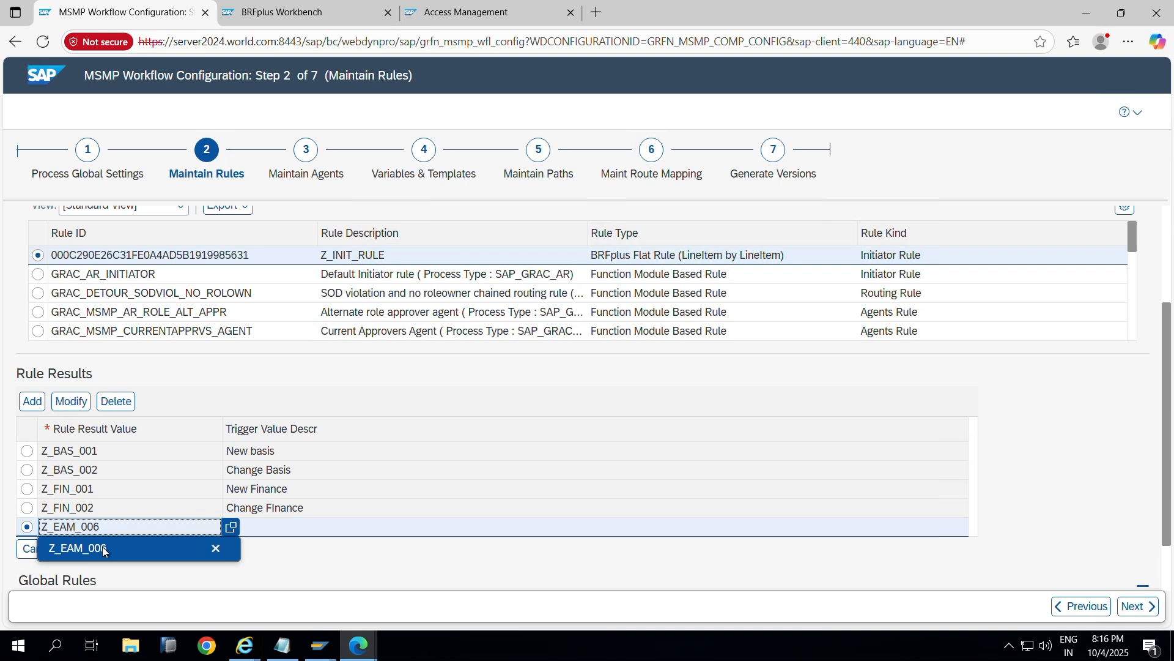
click(92, 548)
click(368, 525)
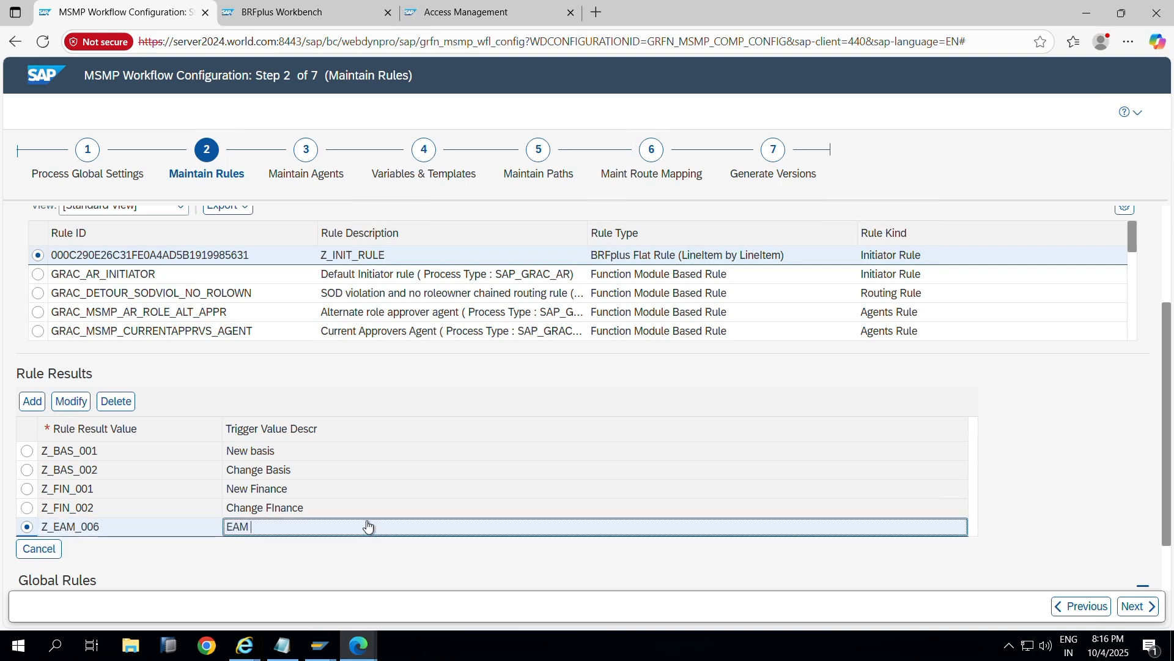
text(EAM ACCESS)
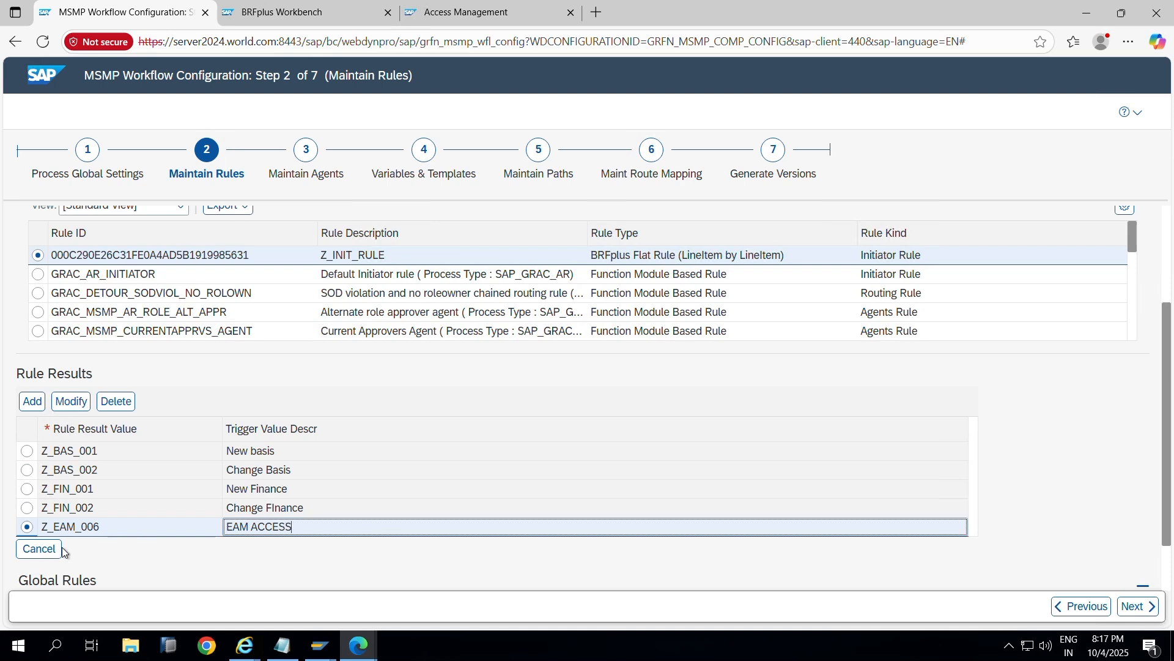
scroll(148, 489, down, 1)
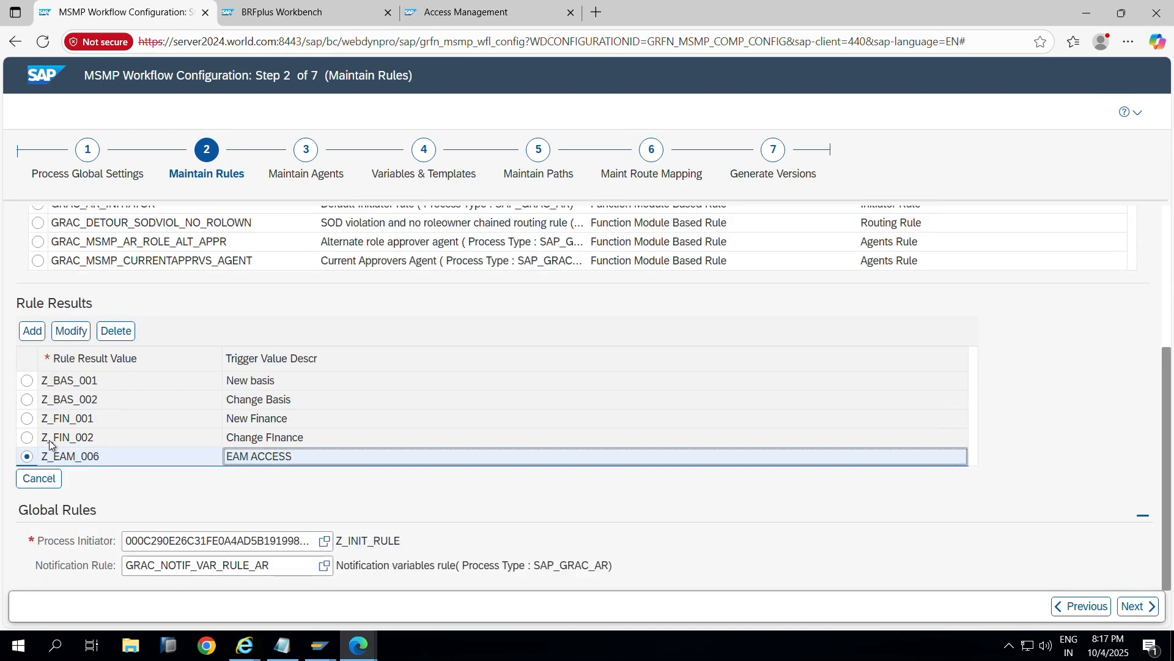
click(1143, 612)
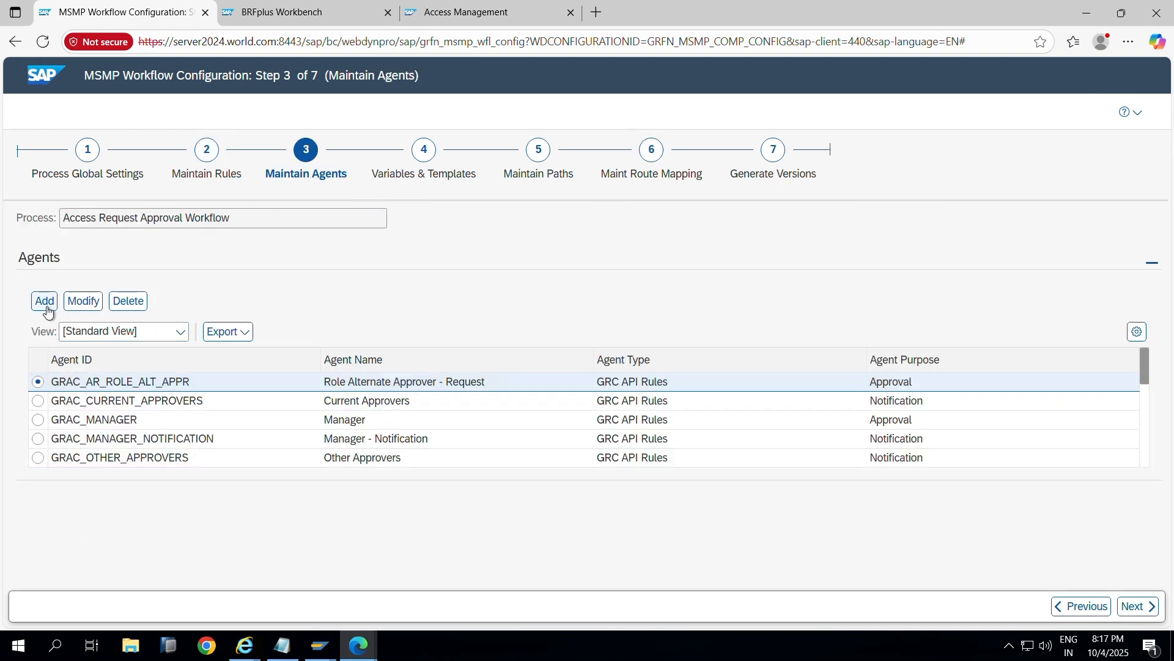
Step: Scroll through the Agents table, select GRAC_SPM_OWNER, and bring up the window switcher
scroll(106, 404, down, 5)
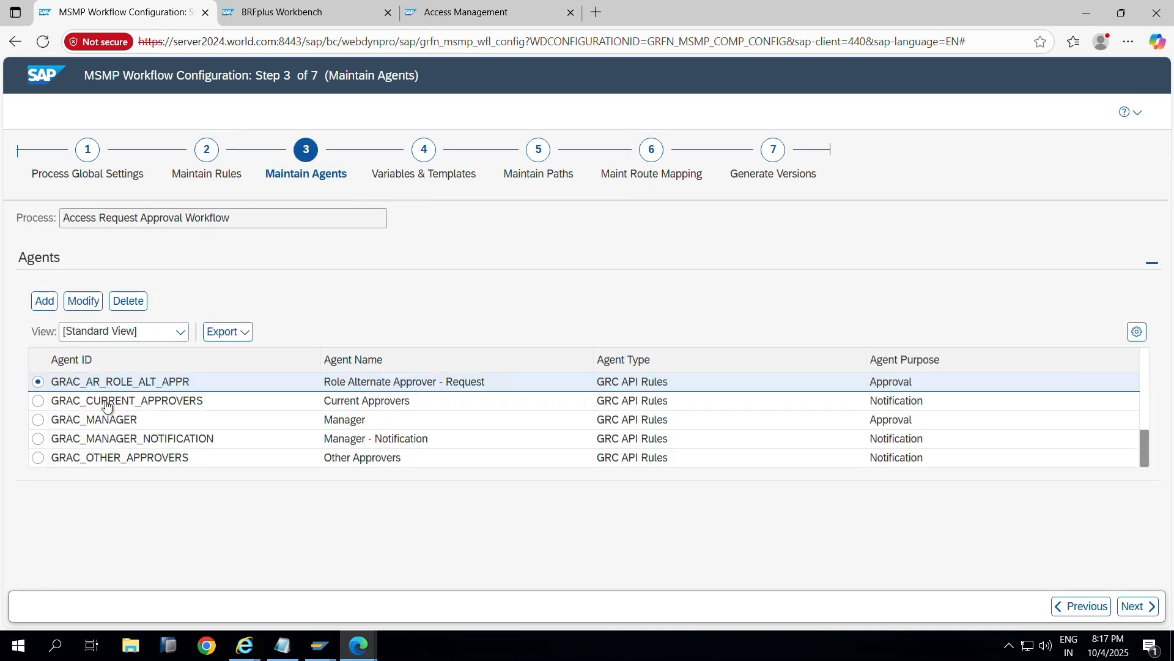
scroll(106, 403, up, 2)
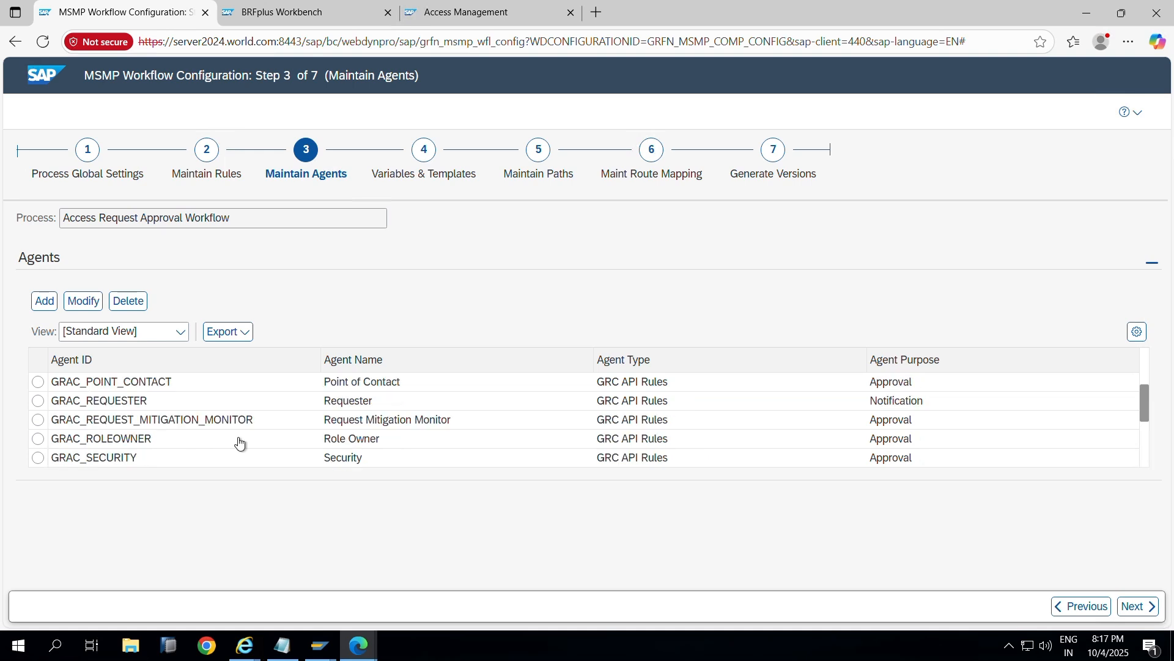
scroll(111, 403, down, 1)
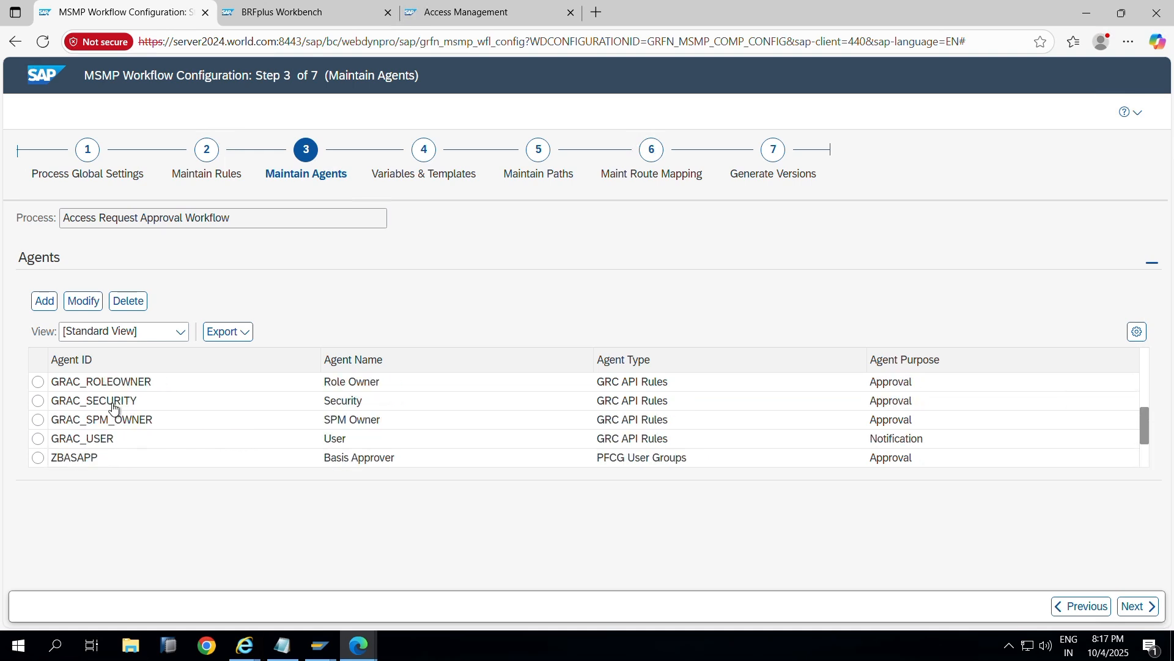
scroll(113, 404, up, 3)
scroll(110, 420, down, 5)
click(38, 420)
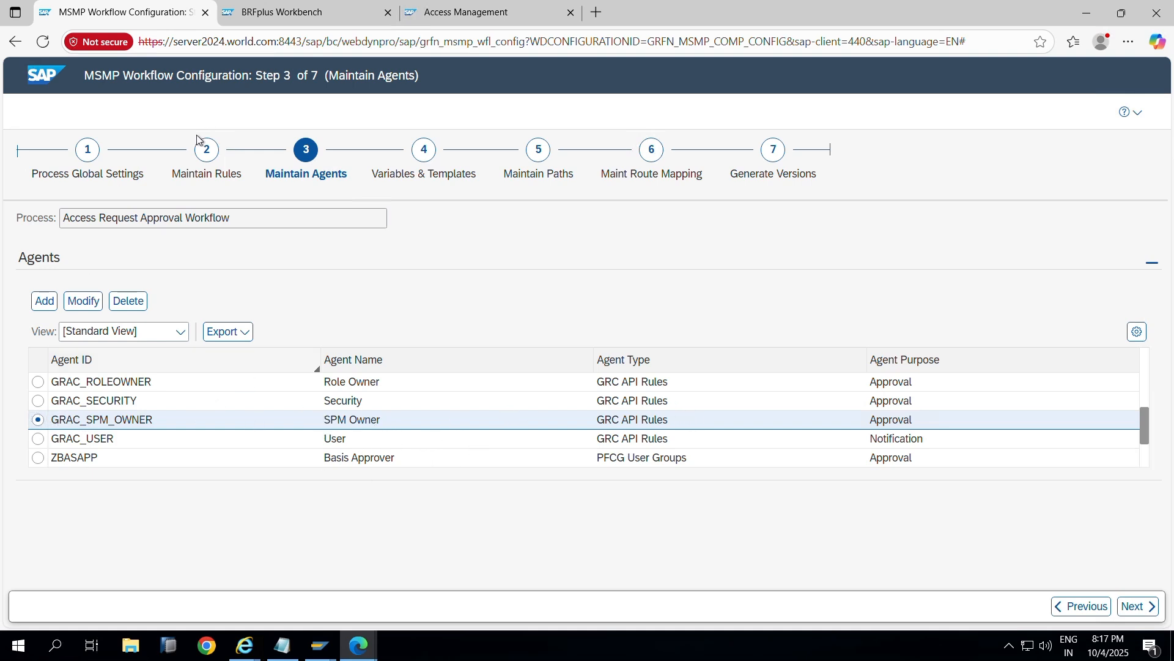
key(alt+Tab)
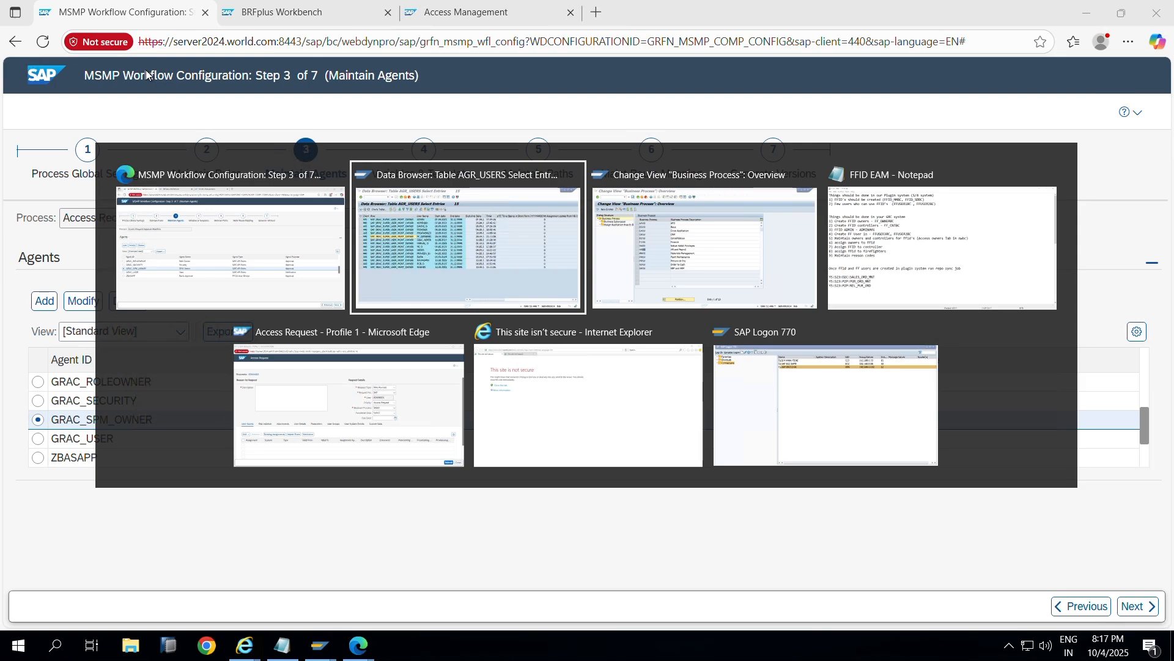
click(370, 230)
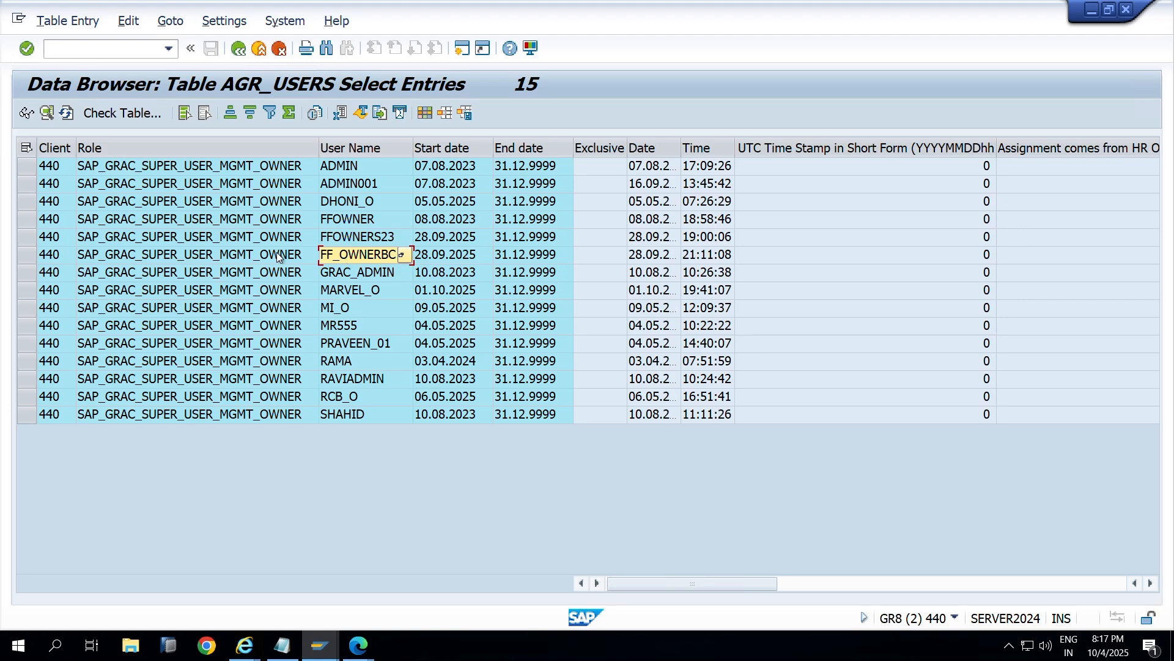
key(alt+Tab)
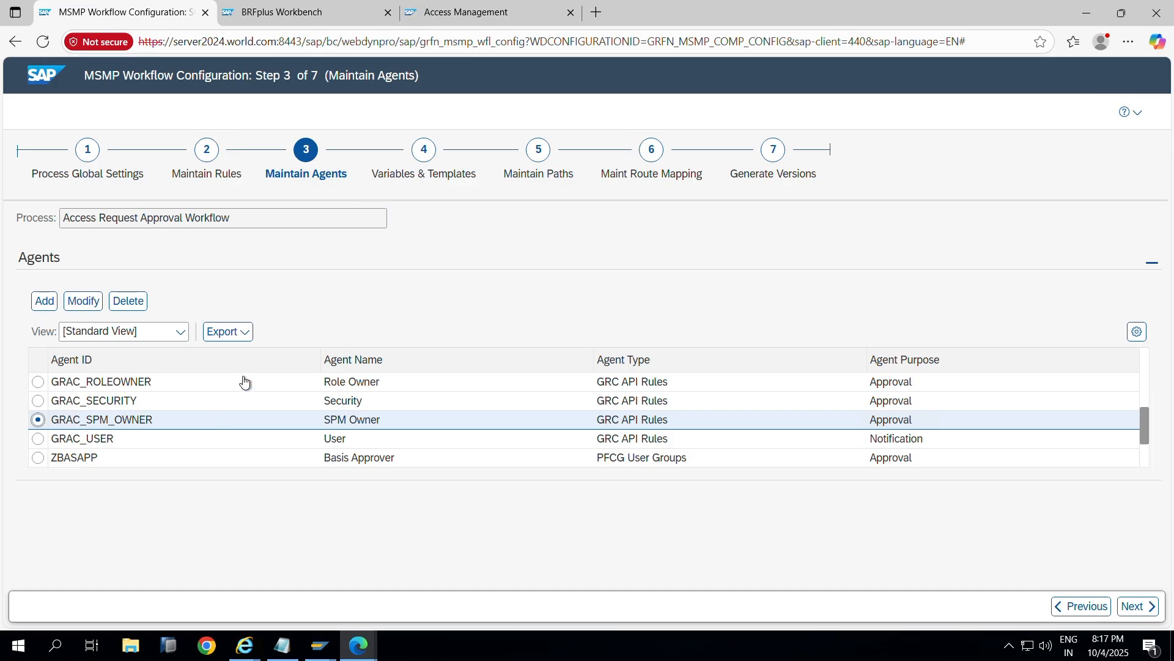
key(alt+Tab)
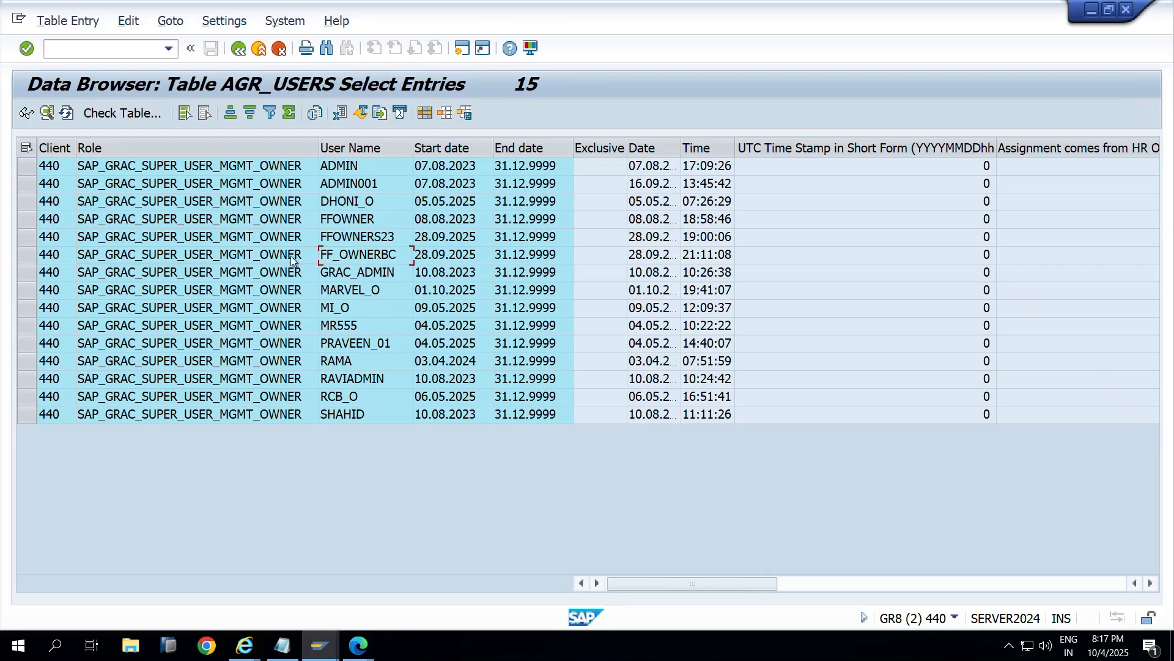
key(alt+Tab)
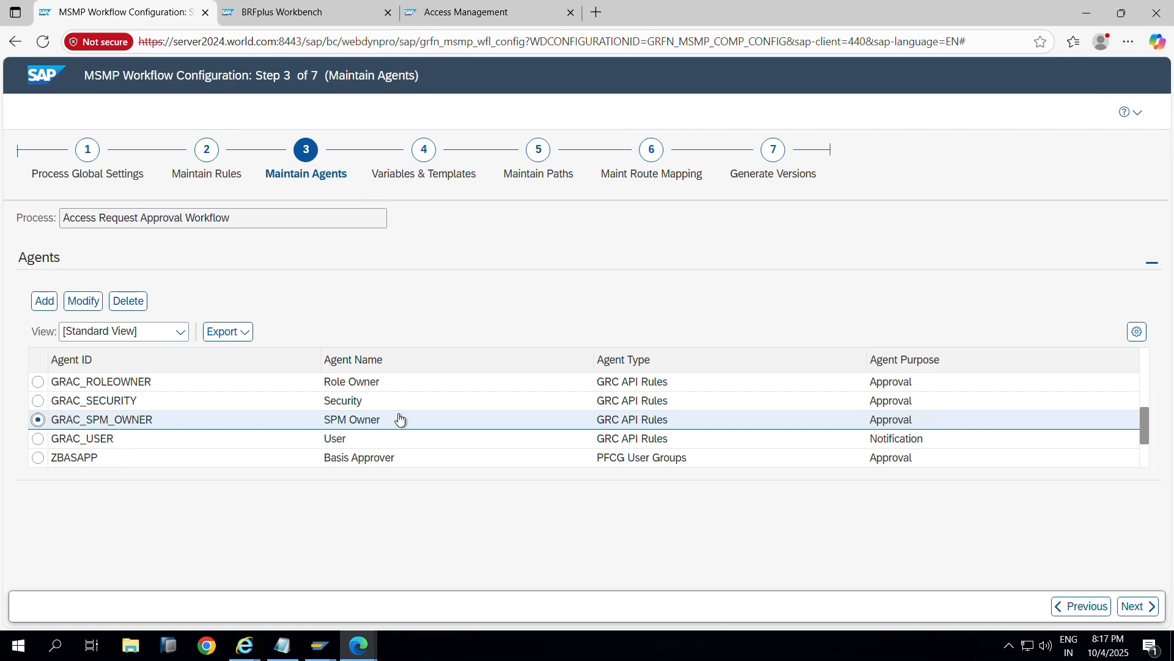
key(alt+Tab)
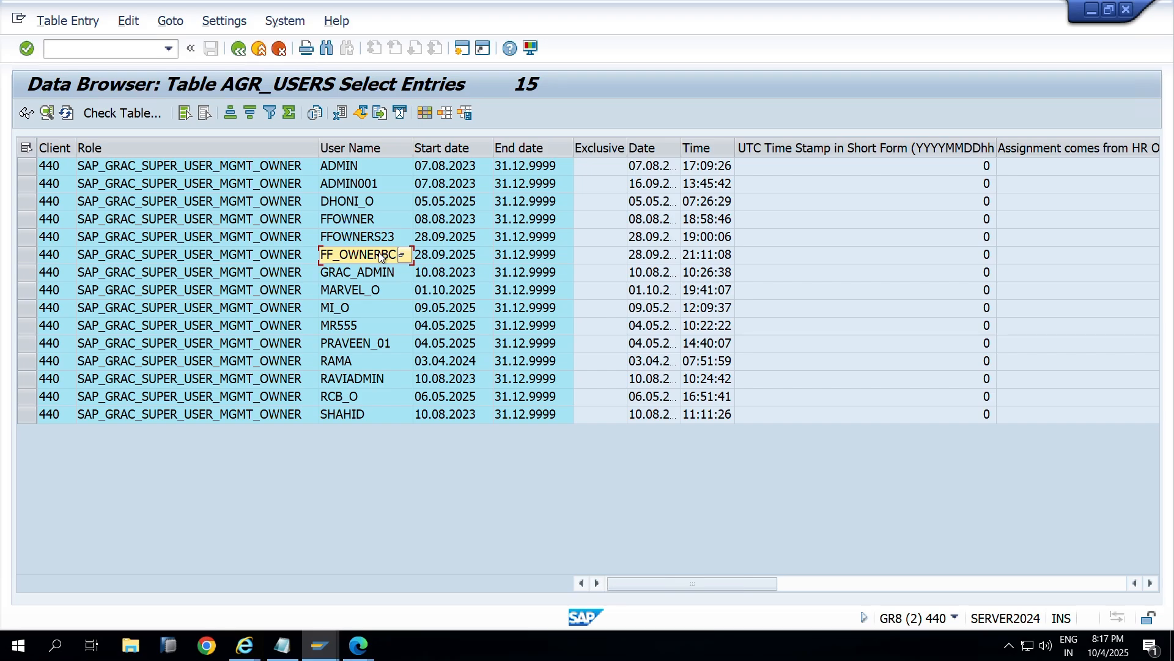
key(alt+Tab)
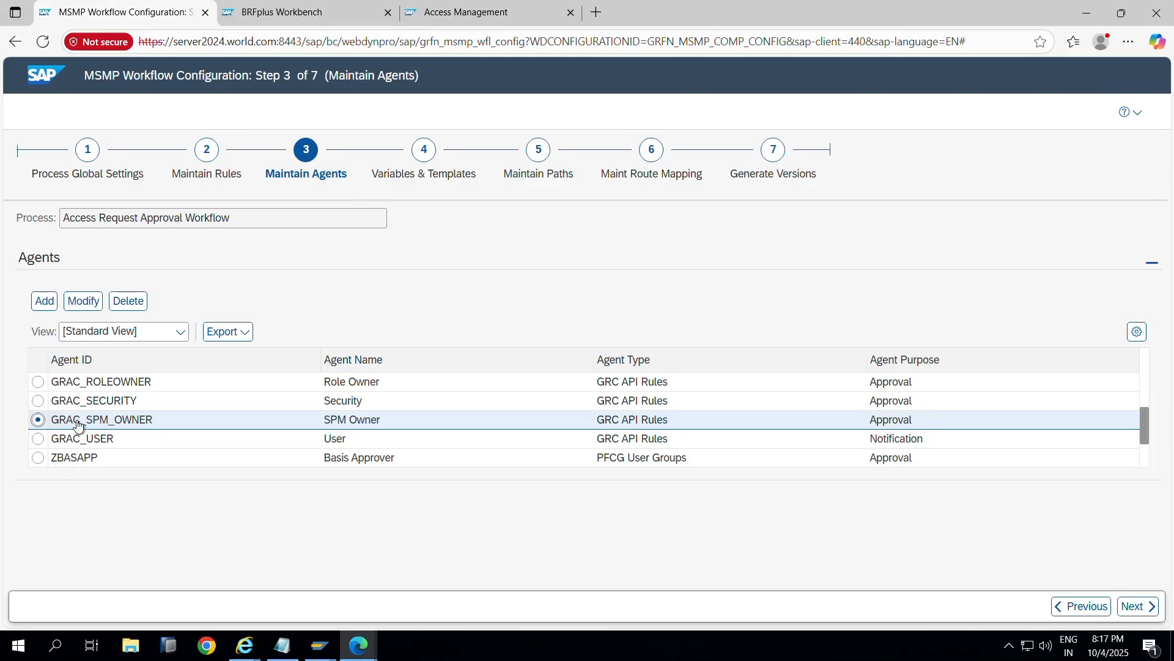
click(562, 174)
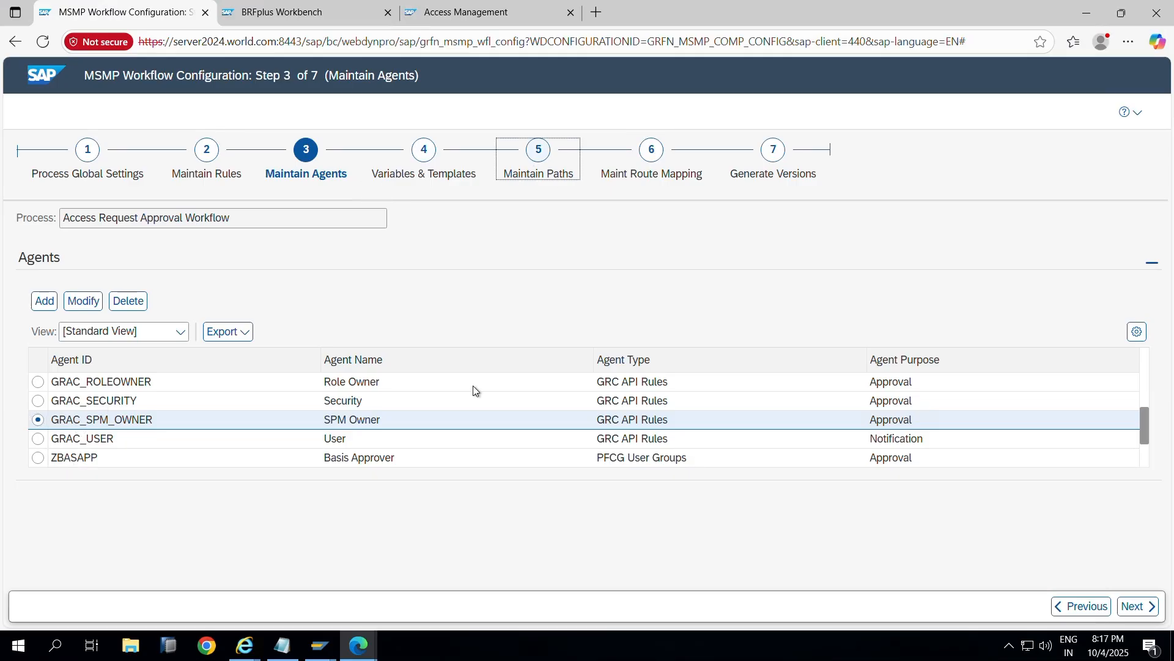
click(310, 174)
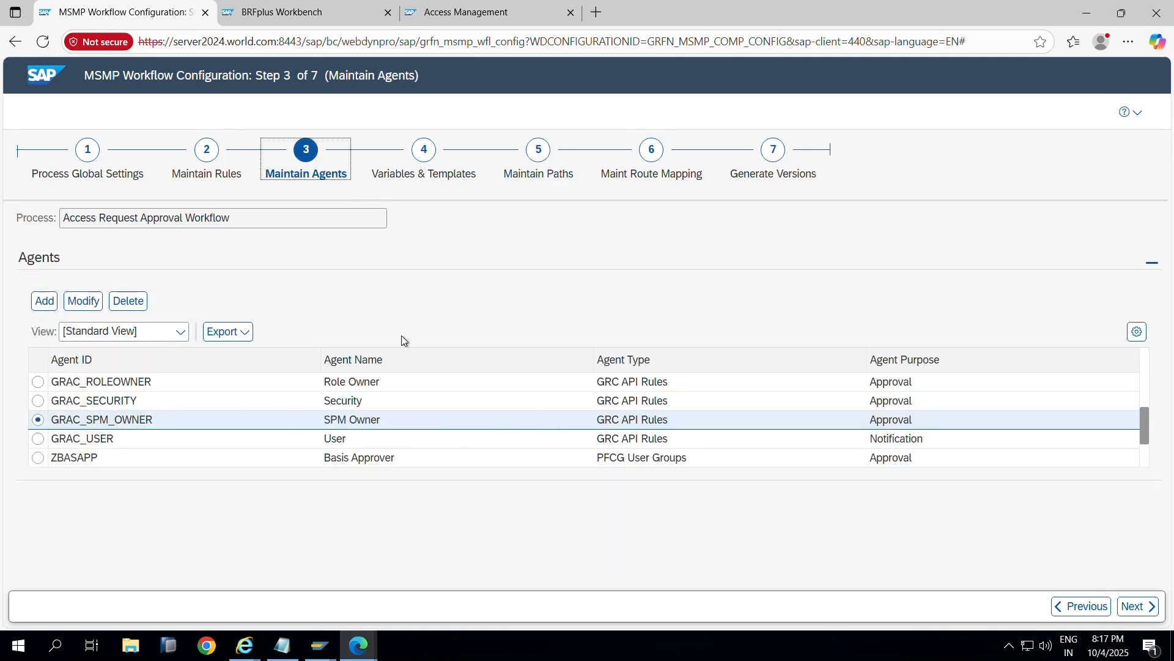
key(alt+Tab)
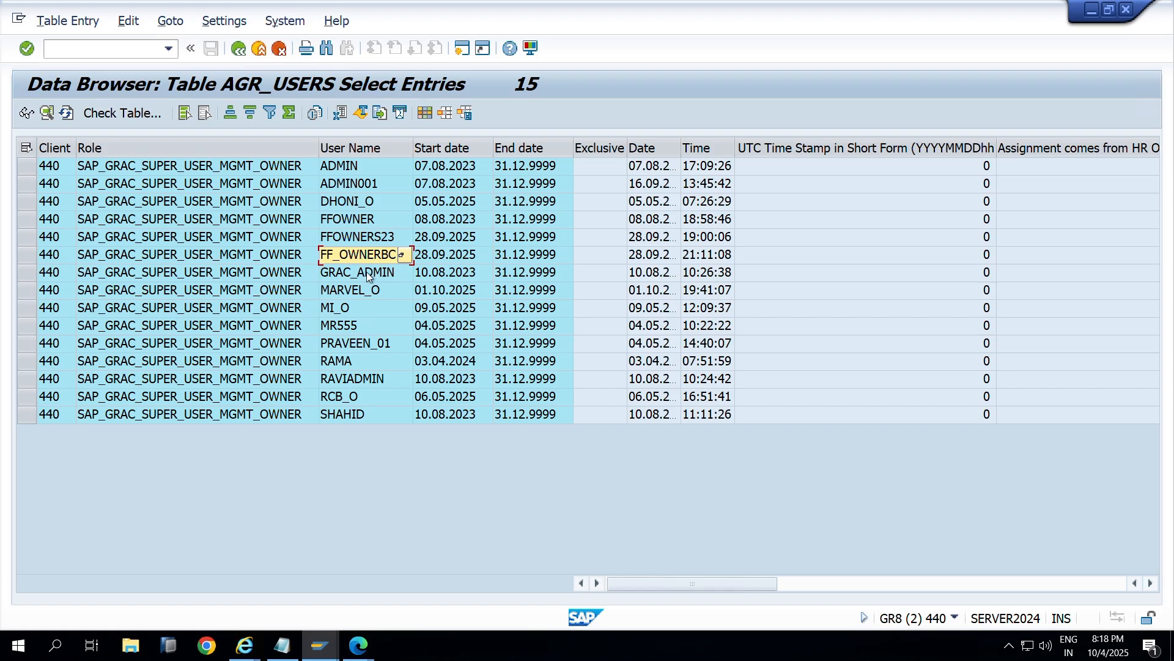
key(alt+Tab)
key(alt+Tab)
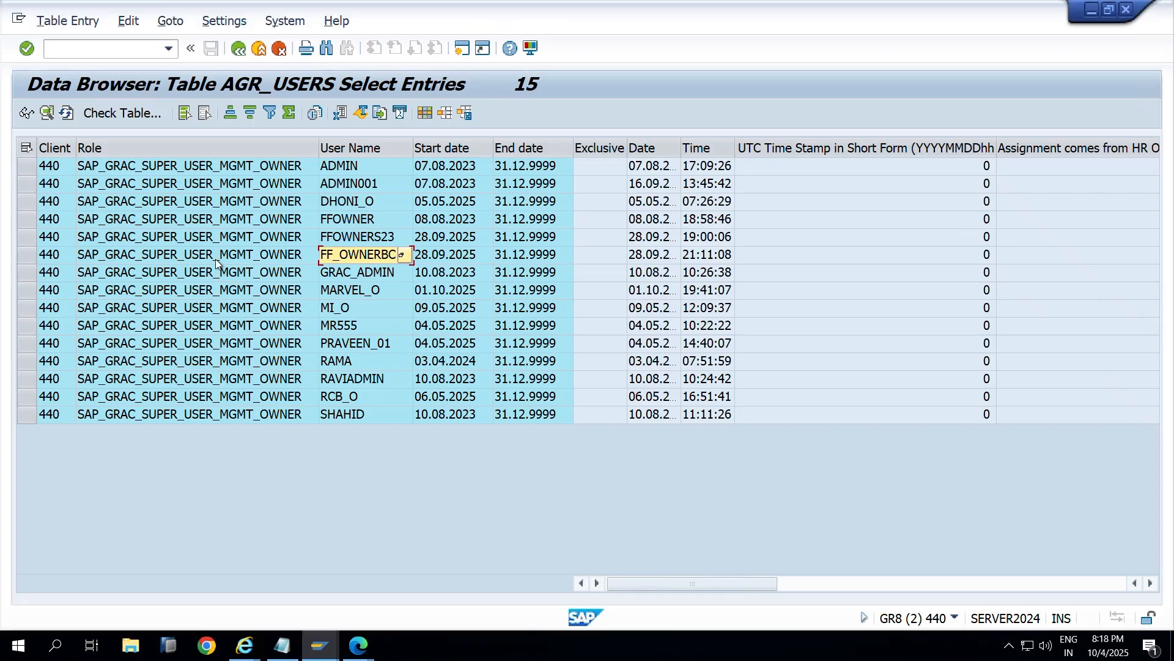
click(194, 143)
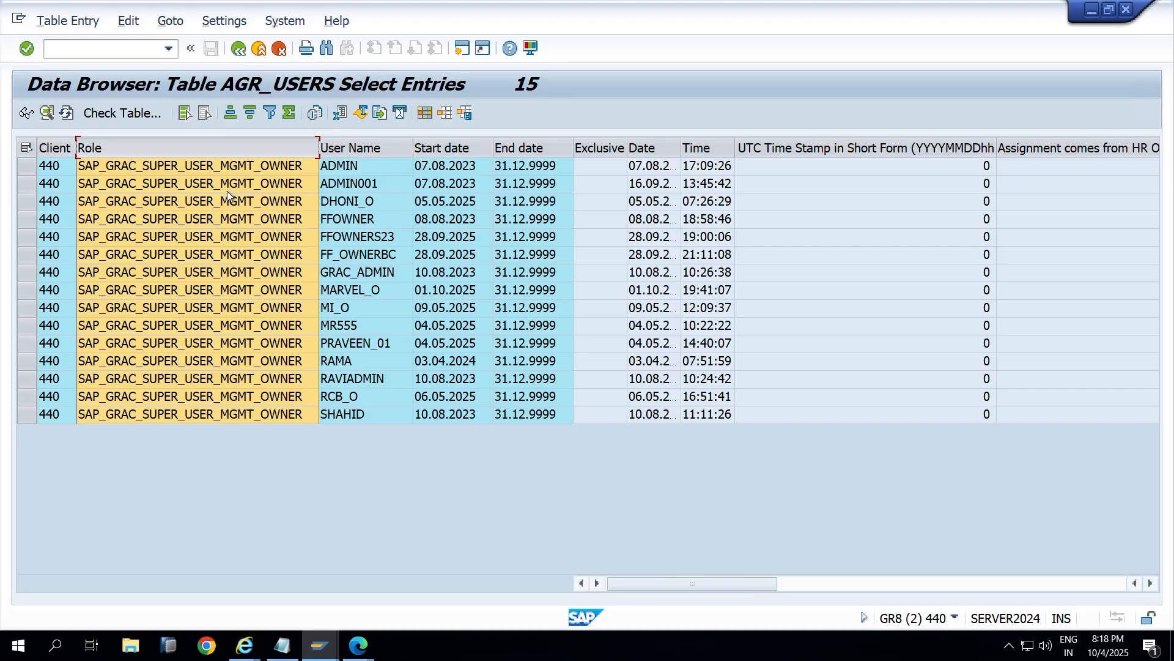
key(alt+Tab)
Step: Return to Maintain Agents, expand the agents table, and open a blank new-agent form
click(145, 356)
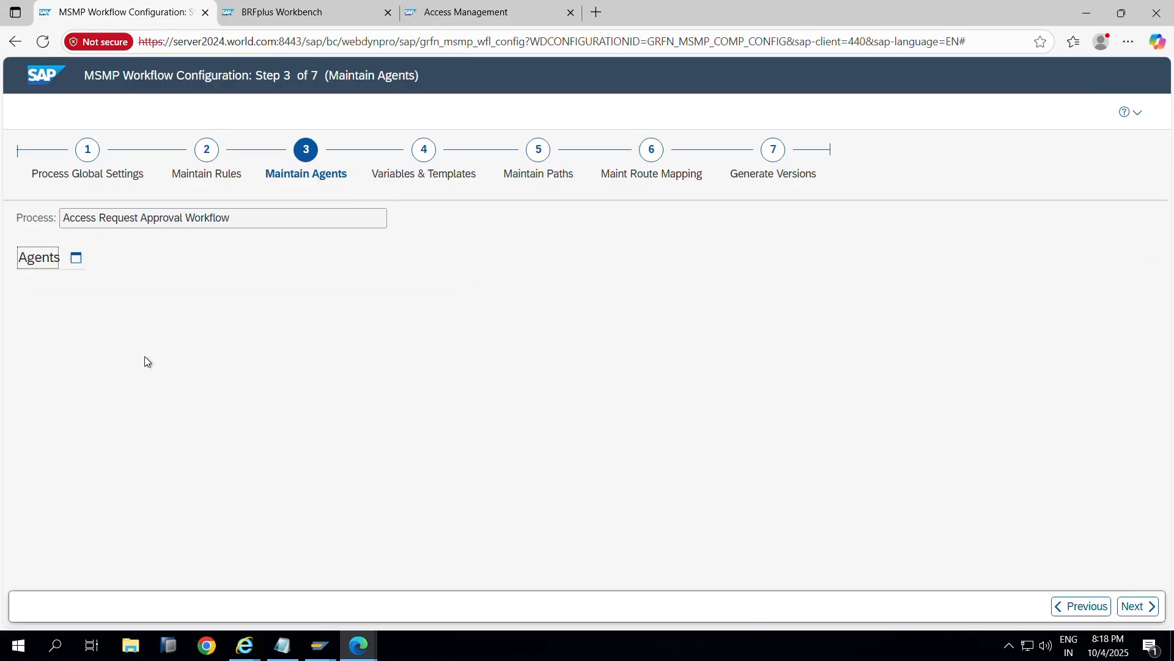
click(205, 150)
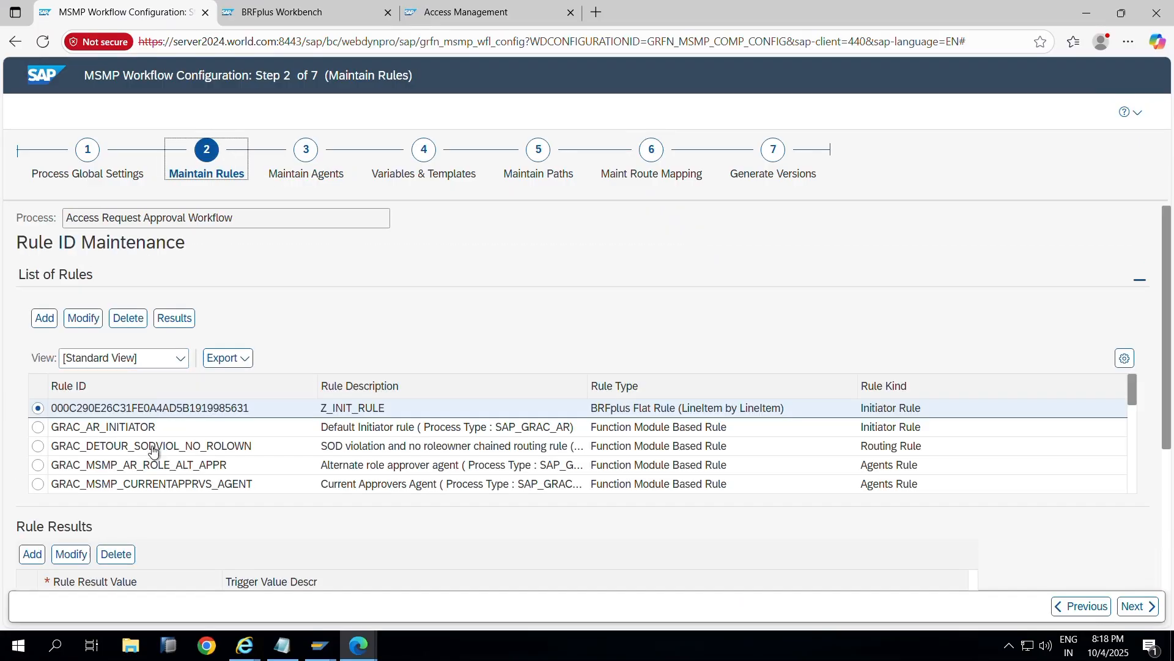
scroll(178, 455, down, 3)
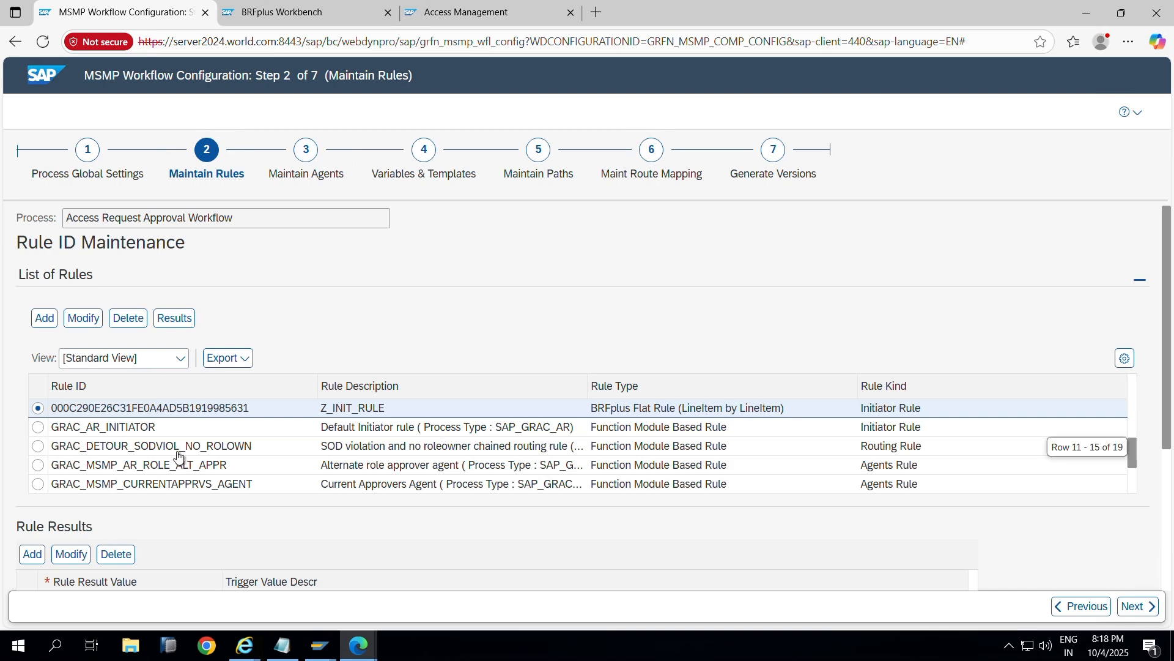
scroll(149, 504, down, 3)
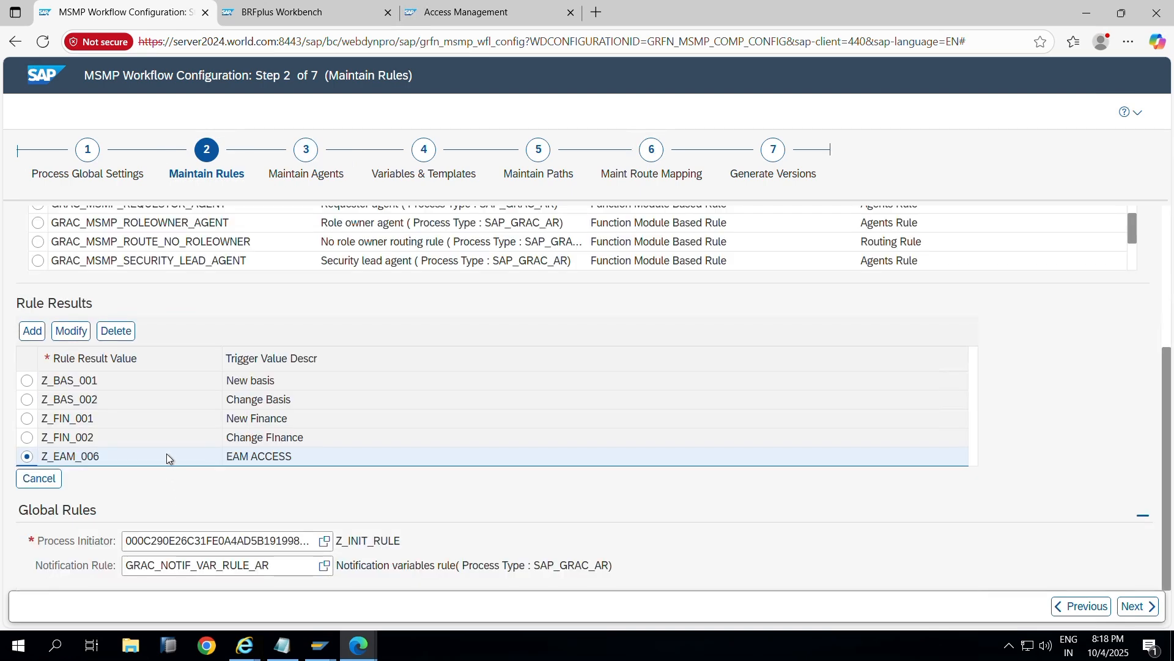
click(307, 164)
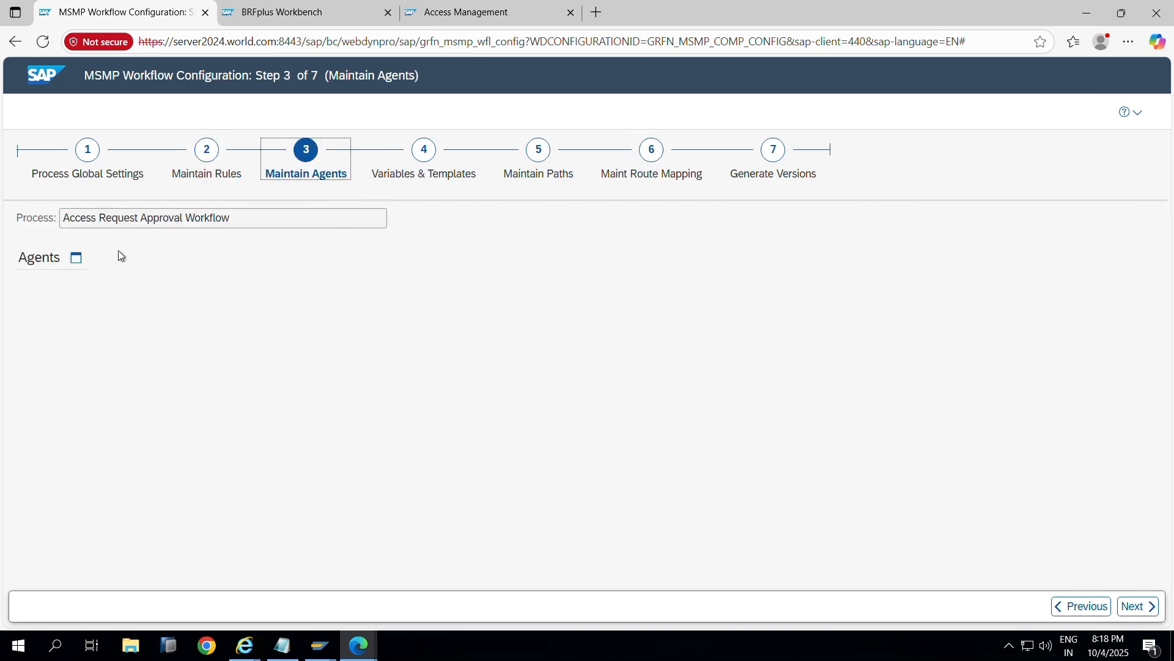
click(76, 257)
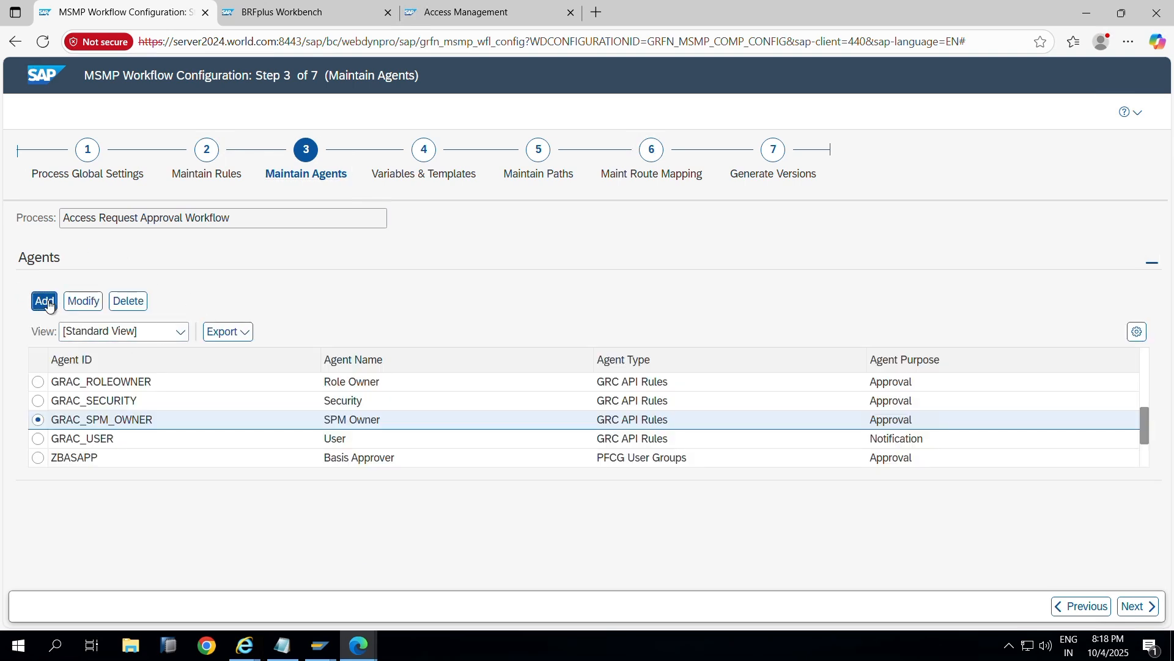
click(48, 302)
key(alt+Tab)
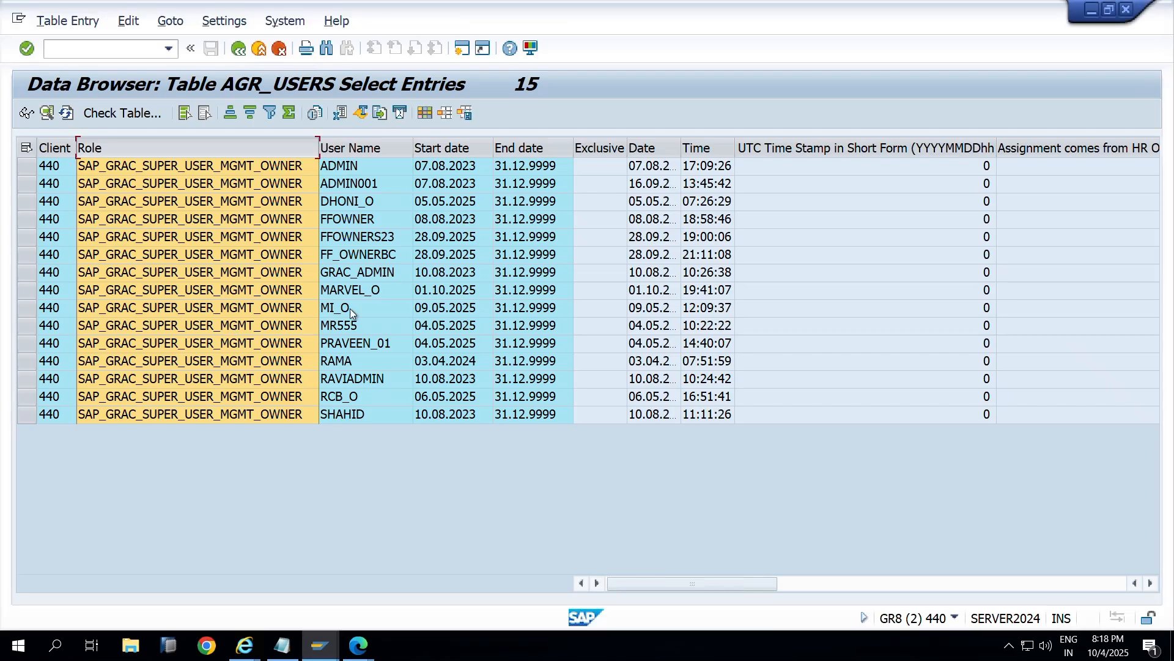
key(alt+Tab)
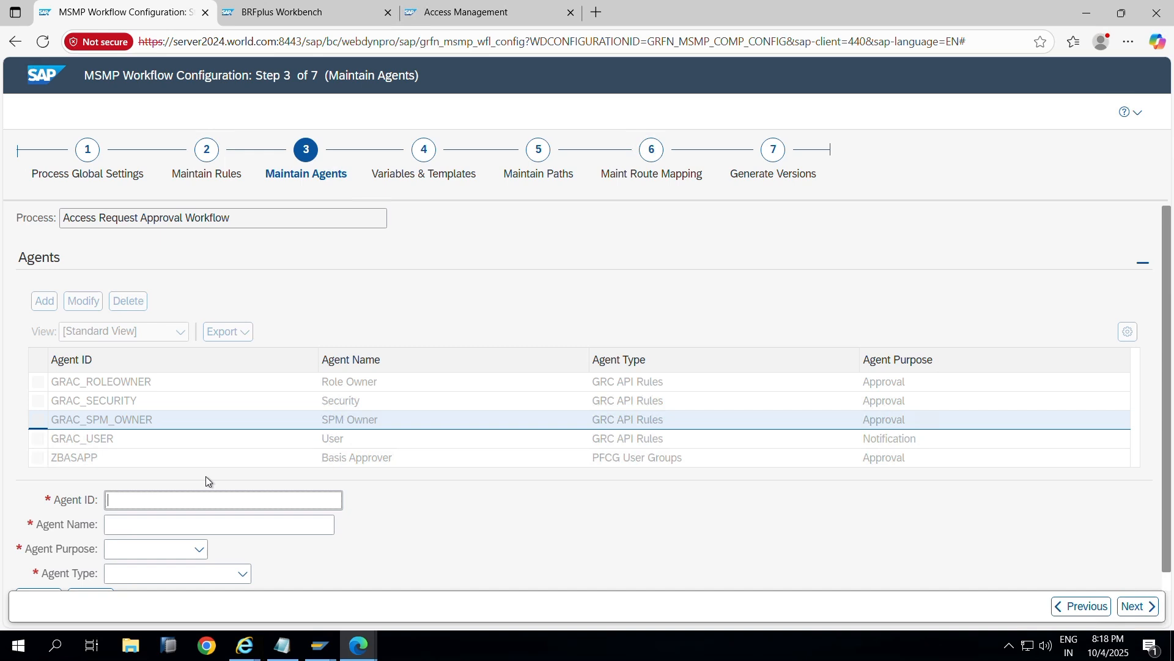
Step: Enter agent ZFFID_OWNER named 'FFID Owner' with purpose Approval and type PFCG Roles
text(ZFFID_)
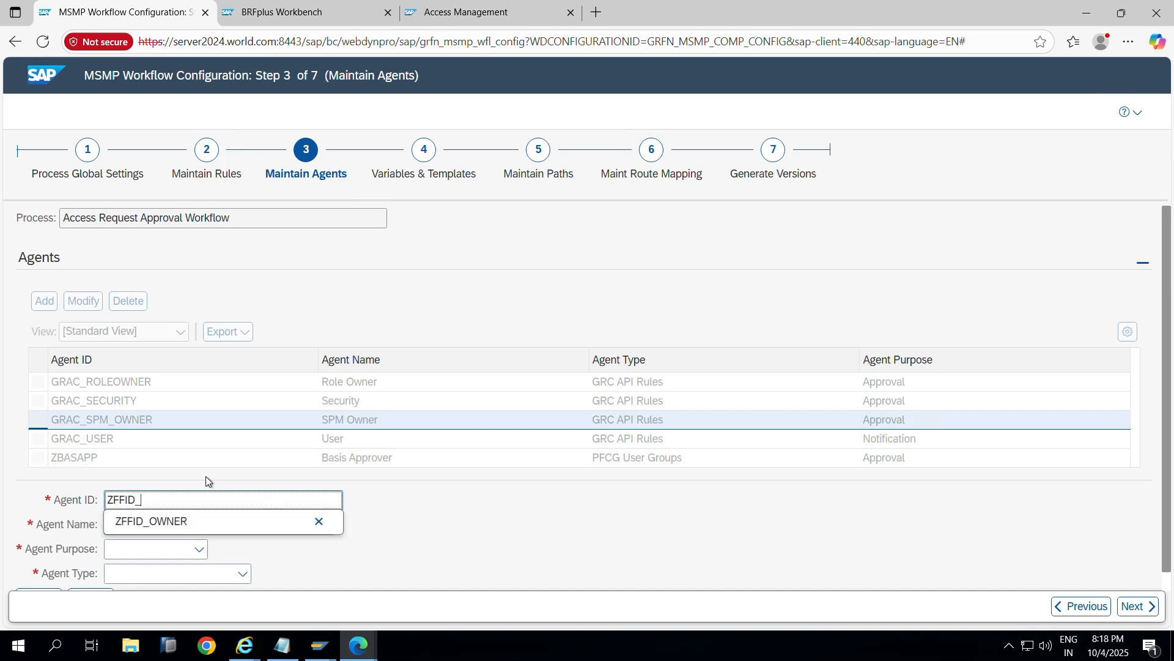
click(205, 521)
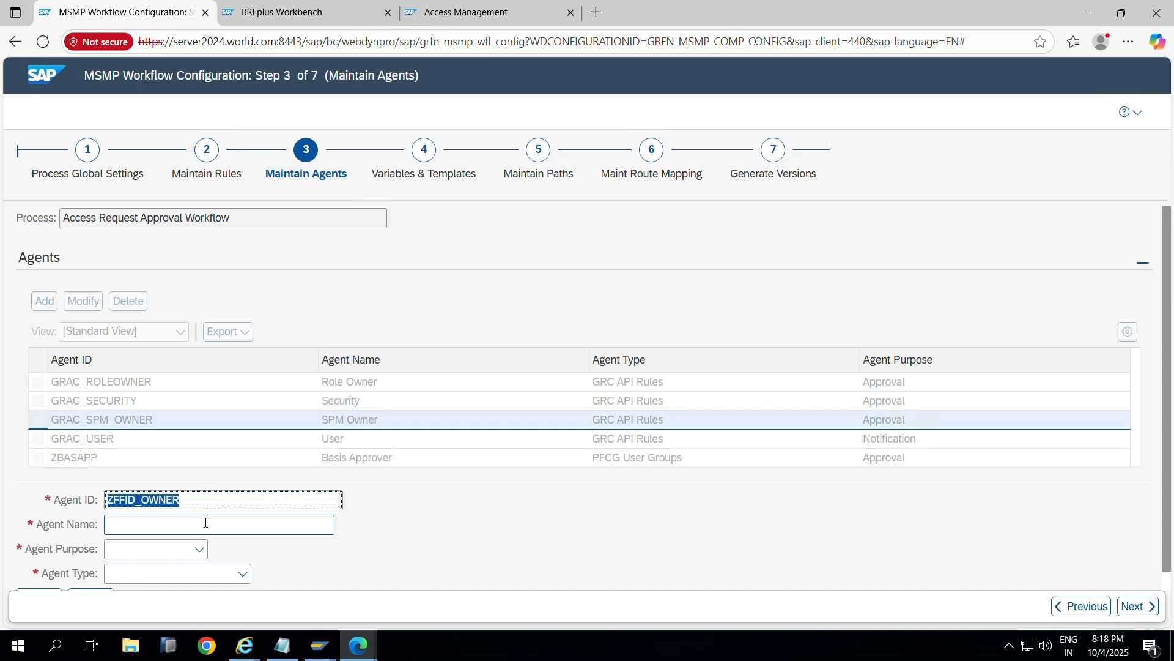
click(200, 523)
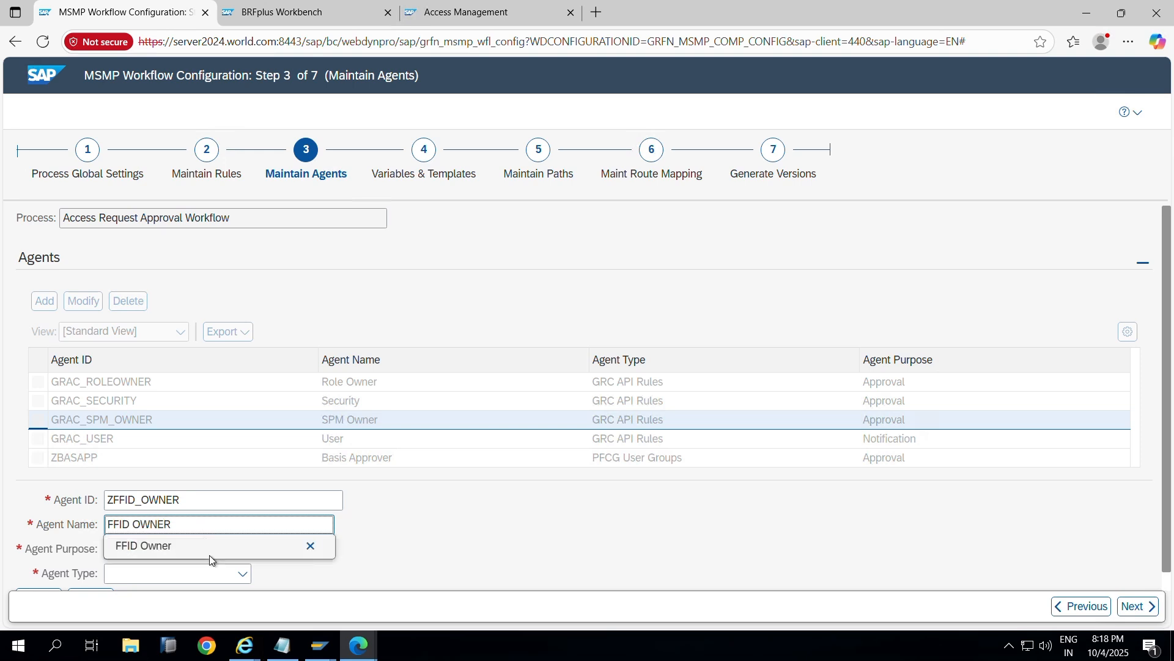
click(211, 550)
click(200, 550)
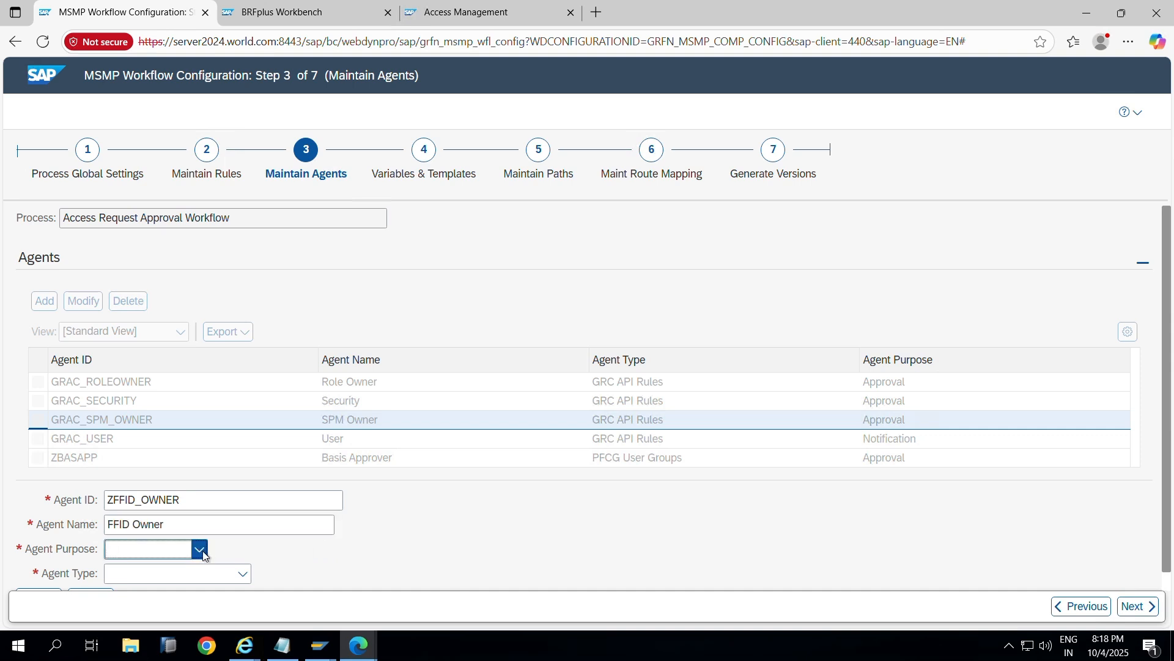
click(181, 571)
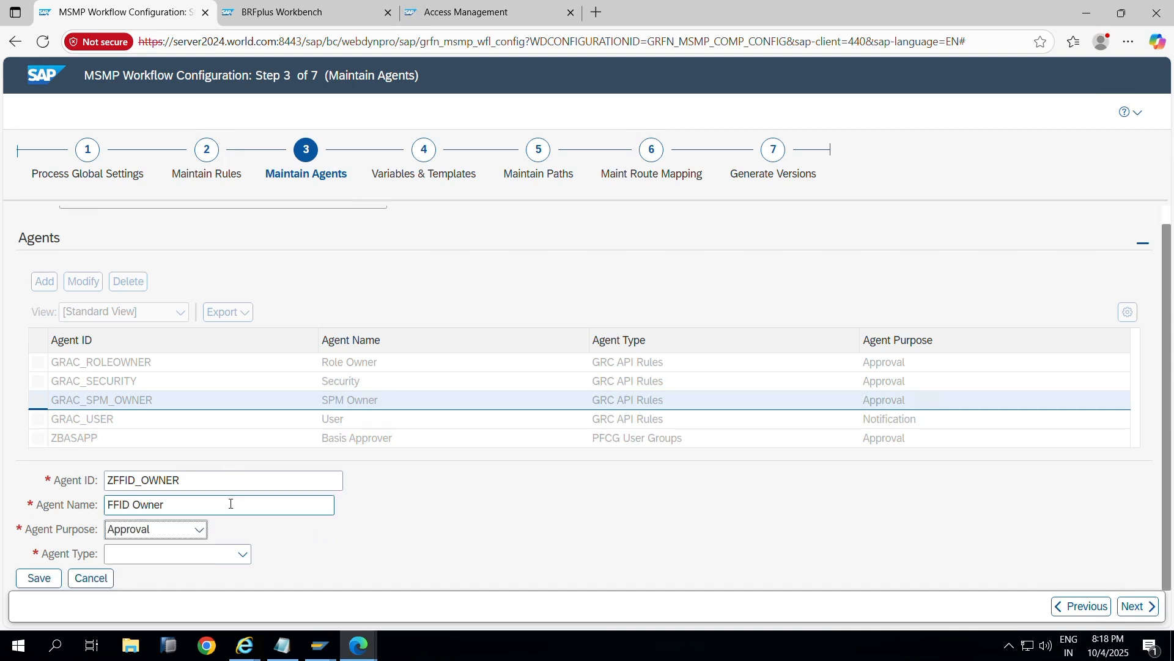
click(239, 554)
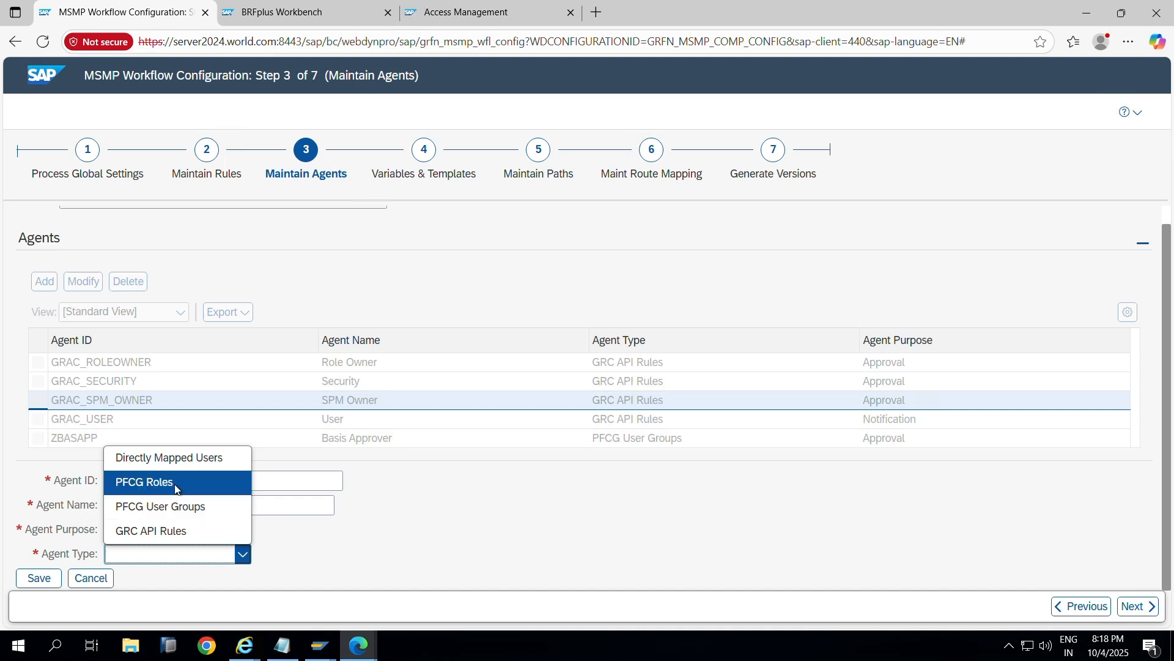
click(175, 488)
Step: Paste role SAP_GRAC_SUPER_USER_MGMT_OWNER from AGR_USERS, save the agent, and advance to Maintain Paths
key(alt+Tab)
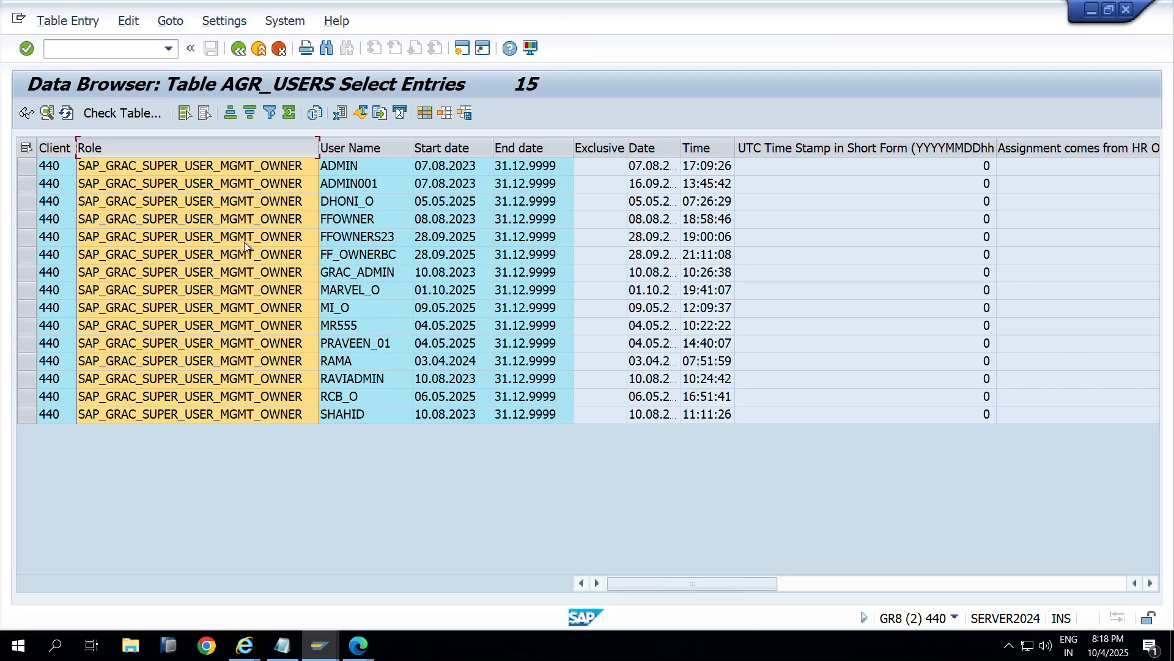
click(207, 243)
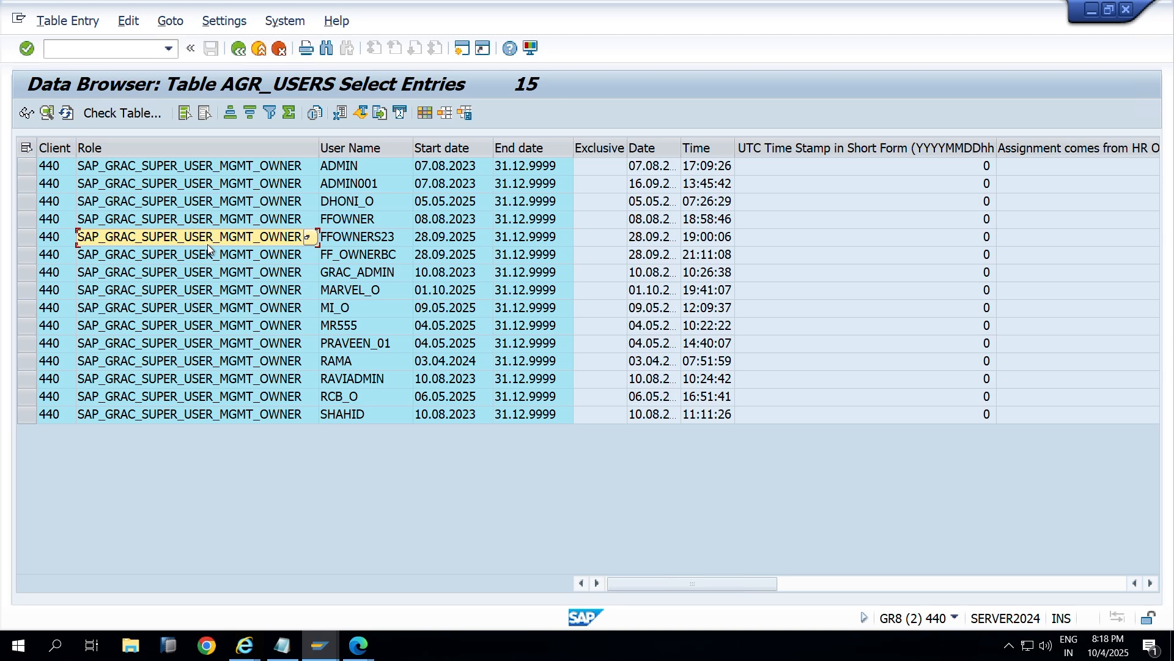
key(ctrl+c)
key(alt+Tab)
click(143, 552)
key(ctrl+v)
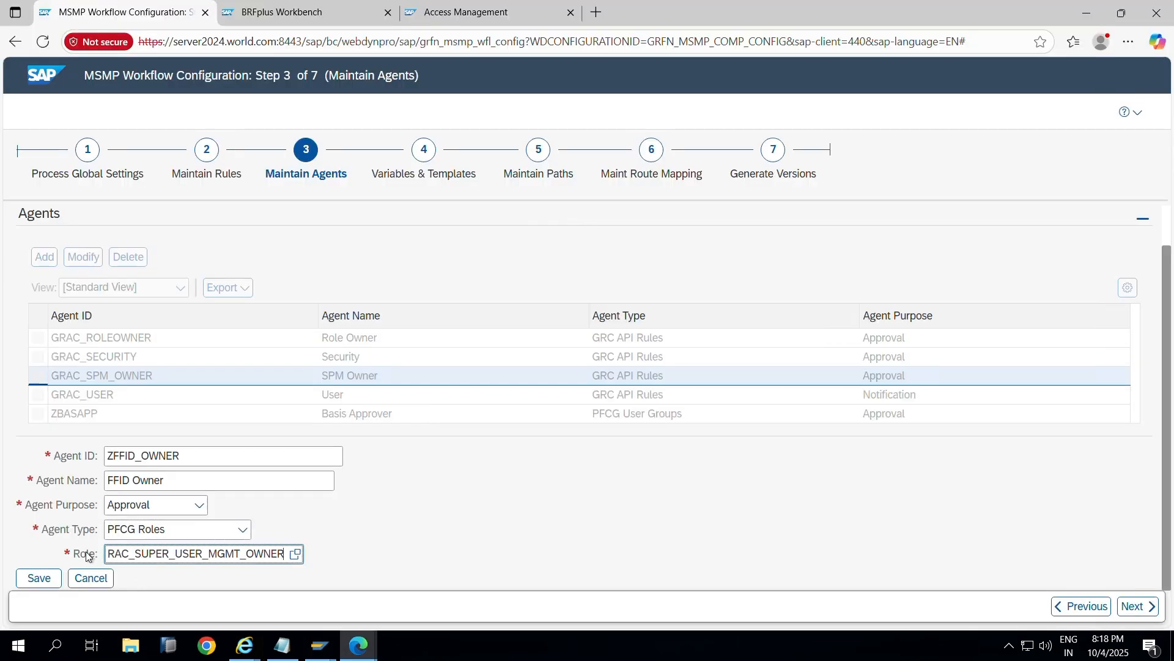
click(39, 577)
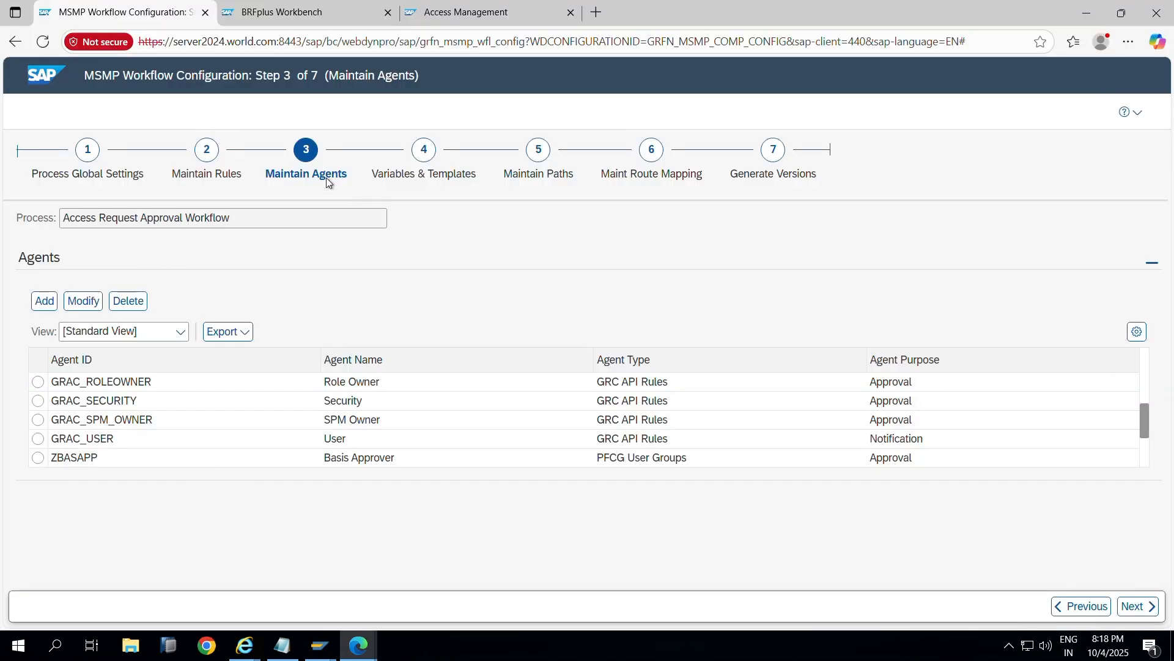
click(416, 160)
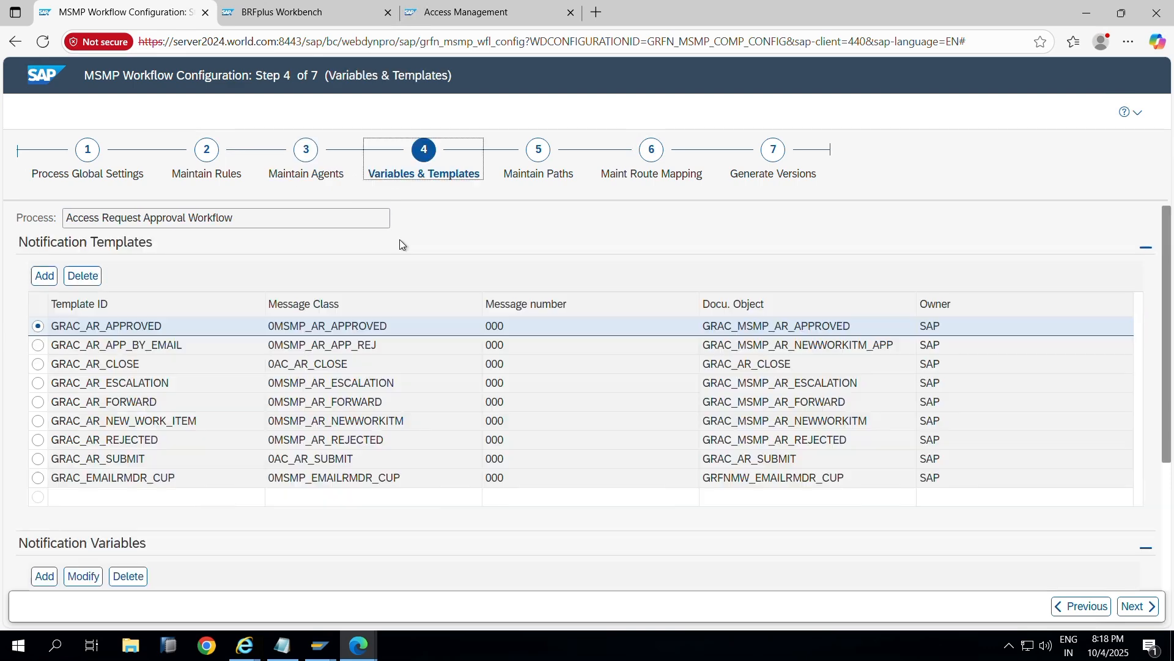
click(1139, 606)
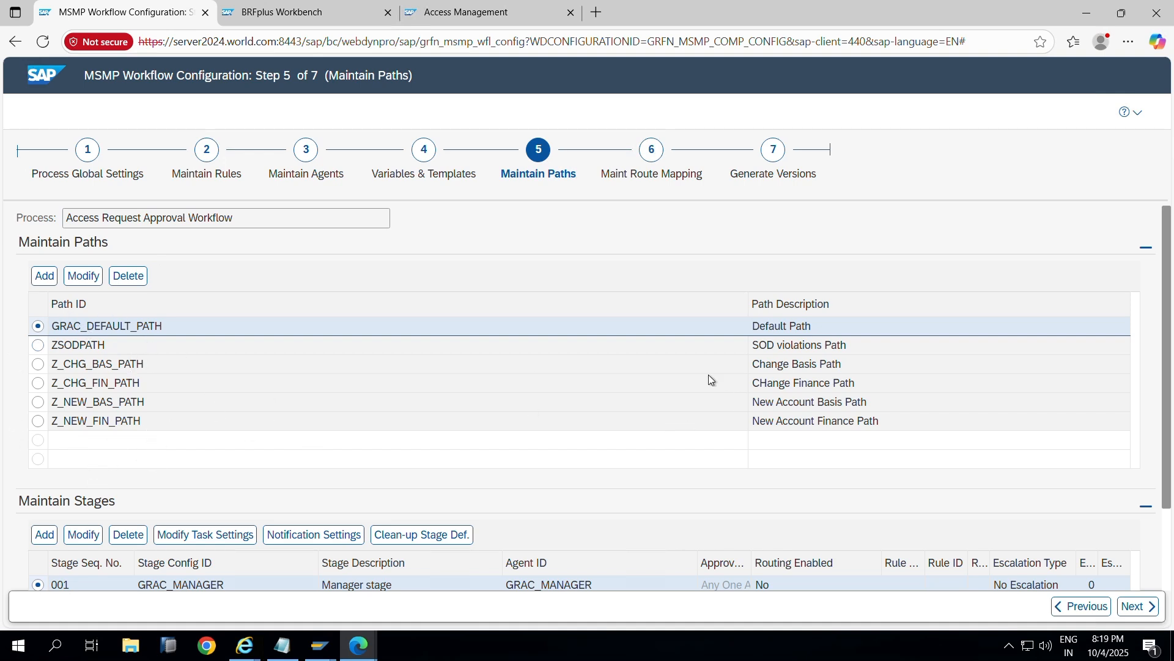
Step: Add path Z_EAM_PATH with description 'Emergency Access Path' and start a new stage for it
click(44, 276)
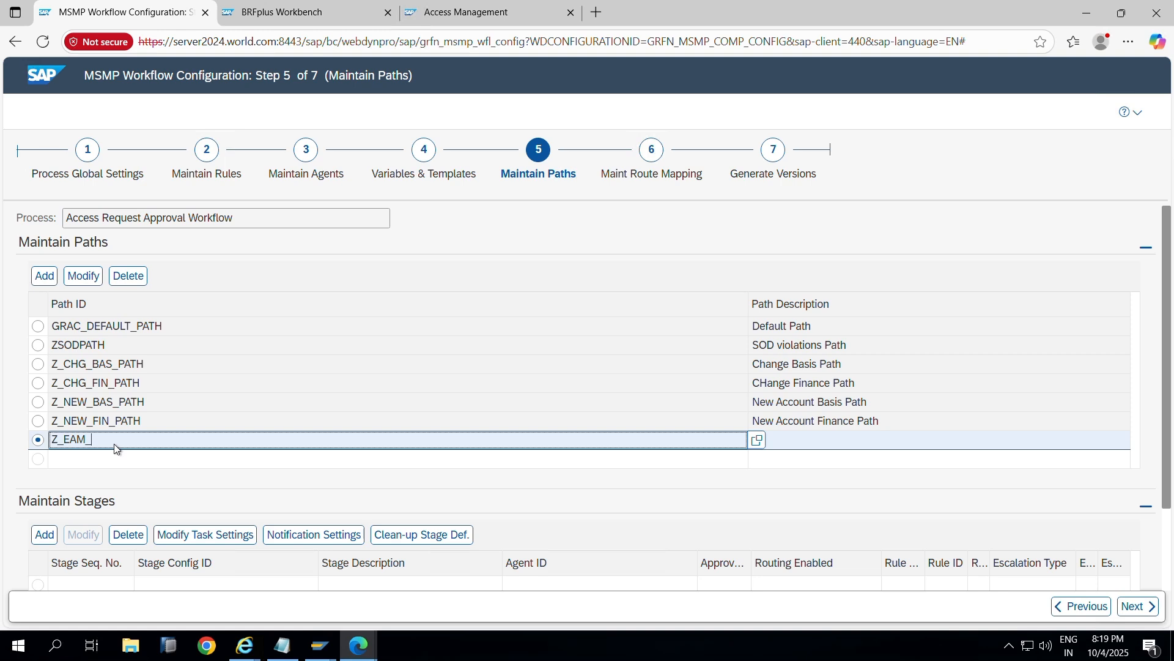
click(231, 465)
click(842, 445)
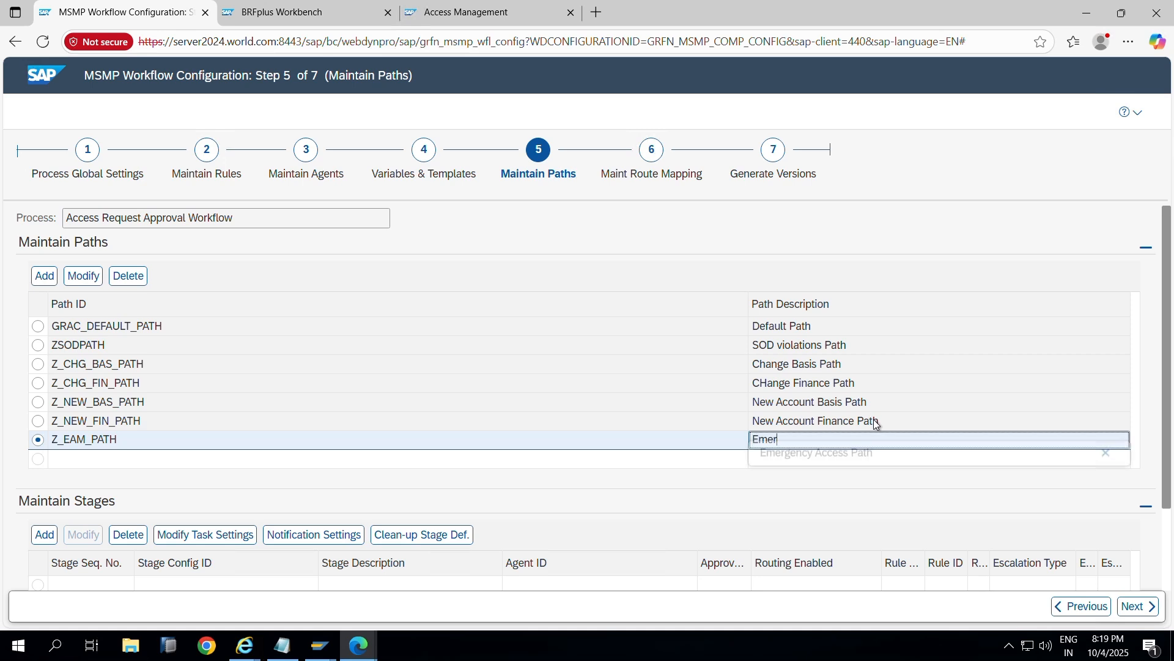
click(882, 460)
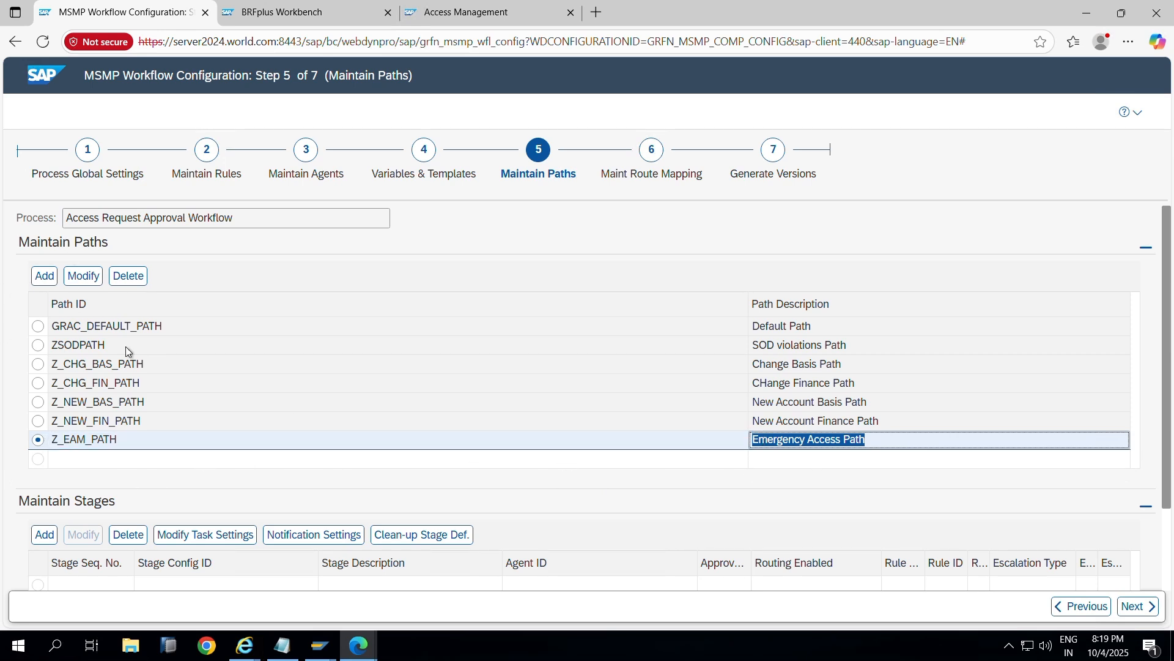
scroll(180, 389, down, 2)
click(38, 430)
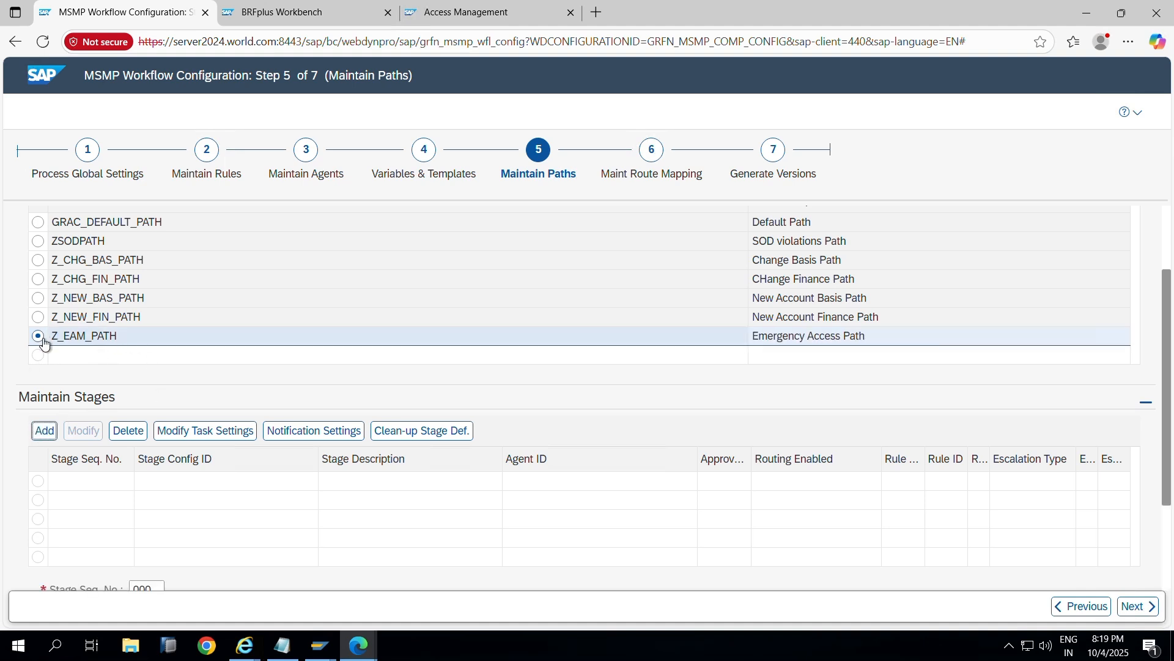
Step: Set stage sequence 001 with configuration GRAC_DEFAULT_STAGE and description 'Default Stage'
scroll(190, 379, down, 3)
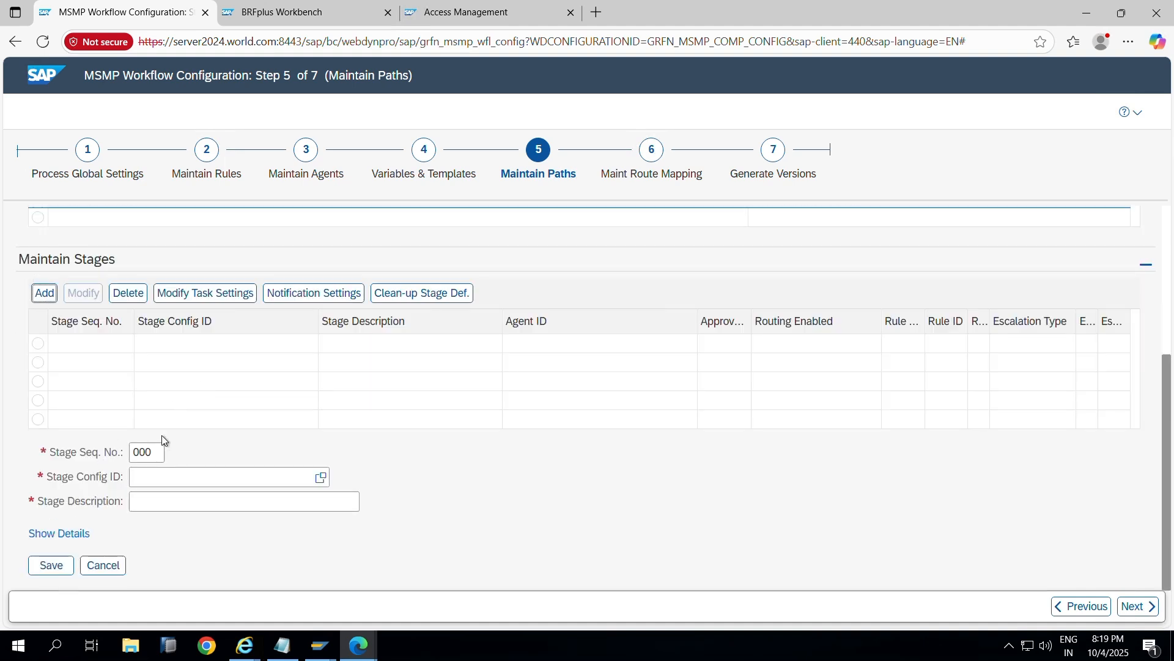
click(161, 453)
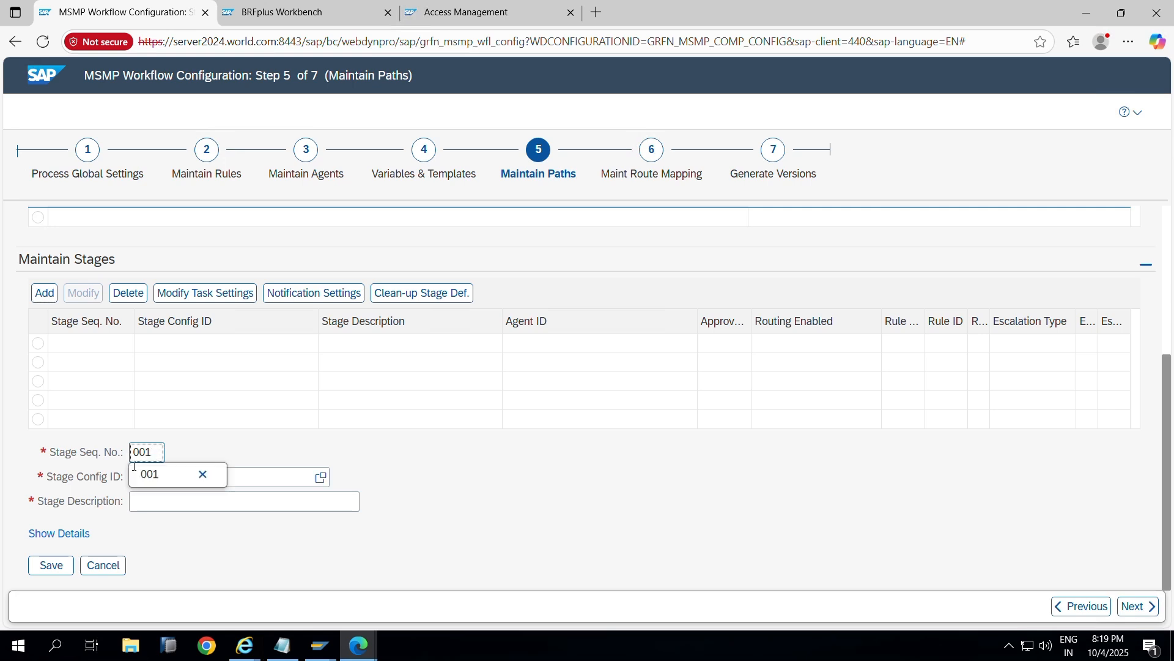
click(147, 475)
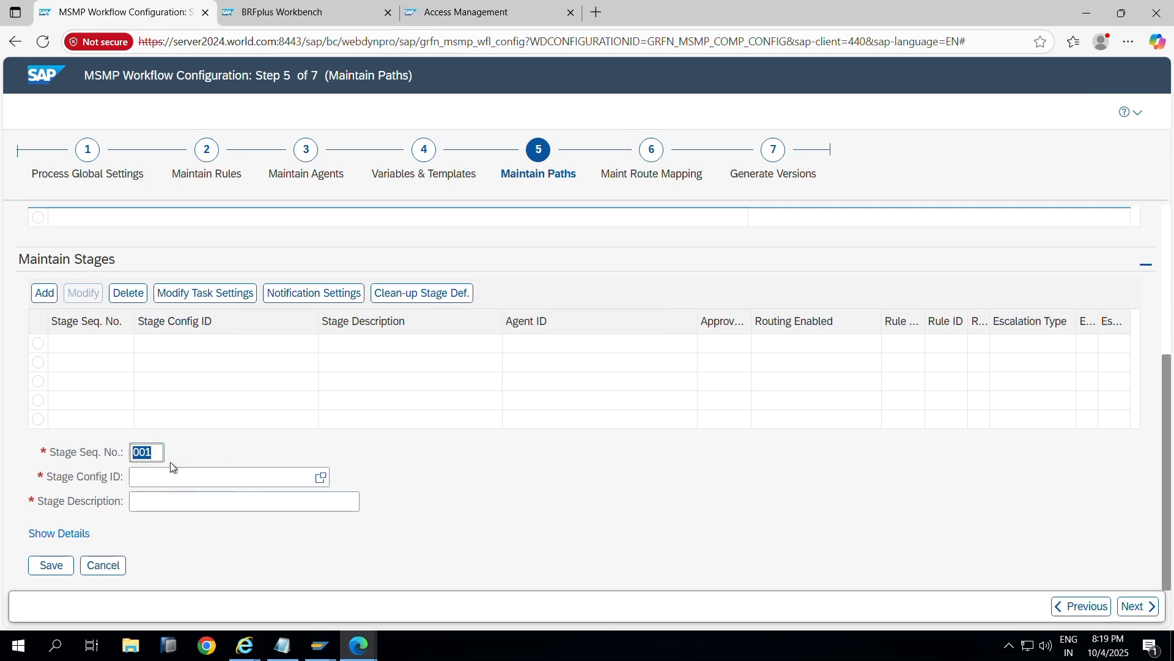
click(321, 478)
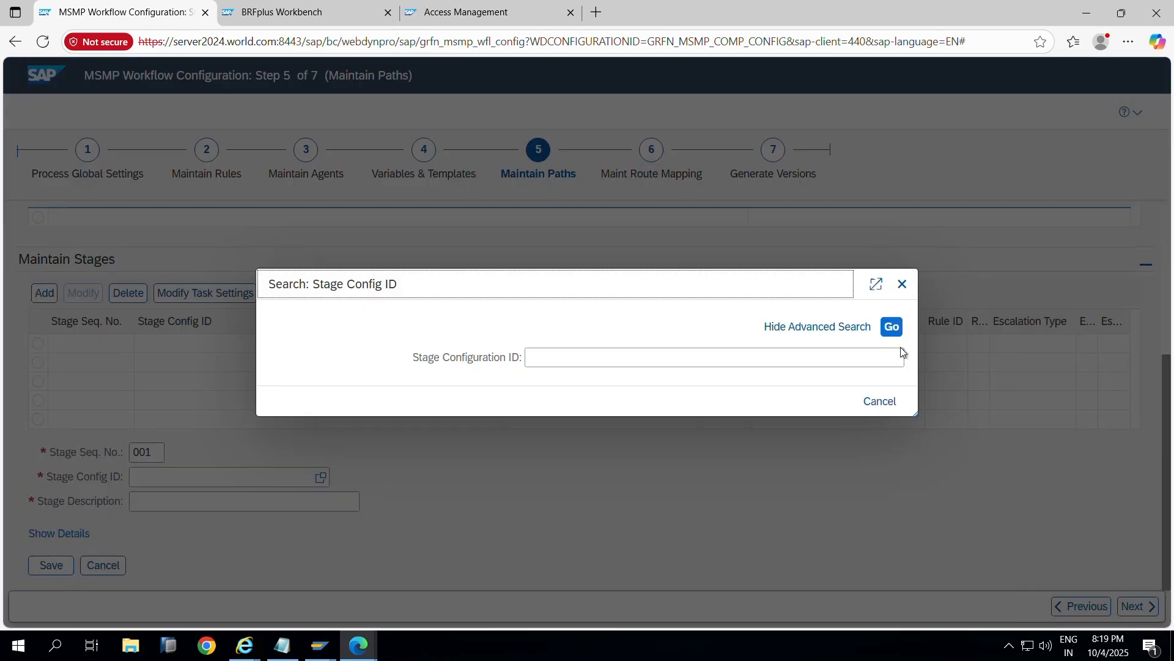
click(891, 327)
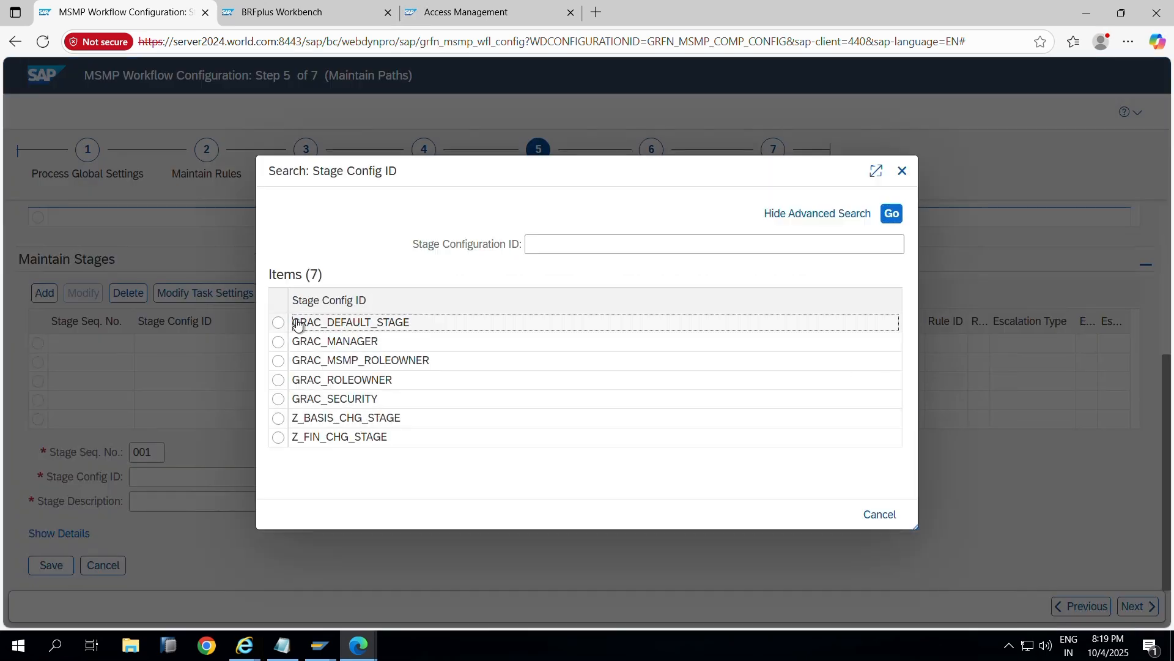
click(297, 324)
click(228, 498)
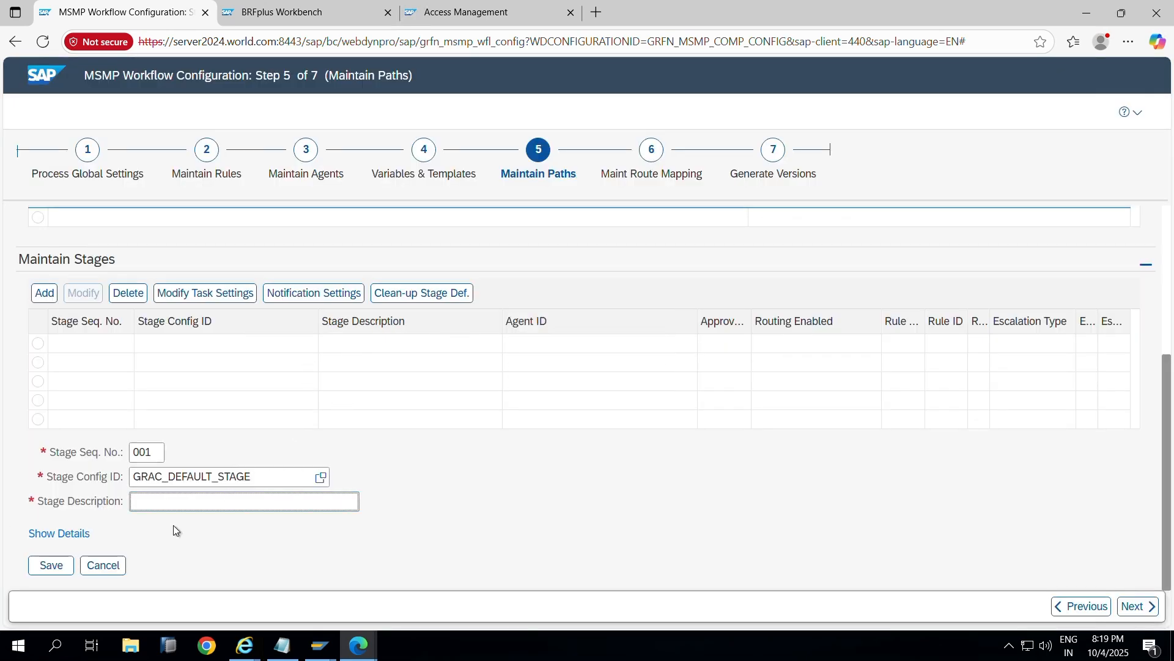
text(Defaul)
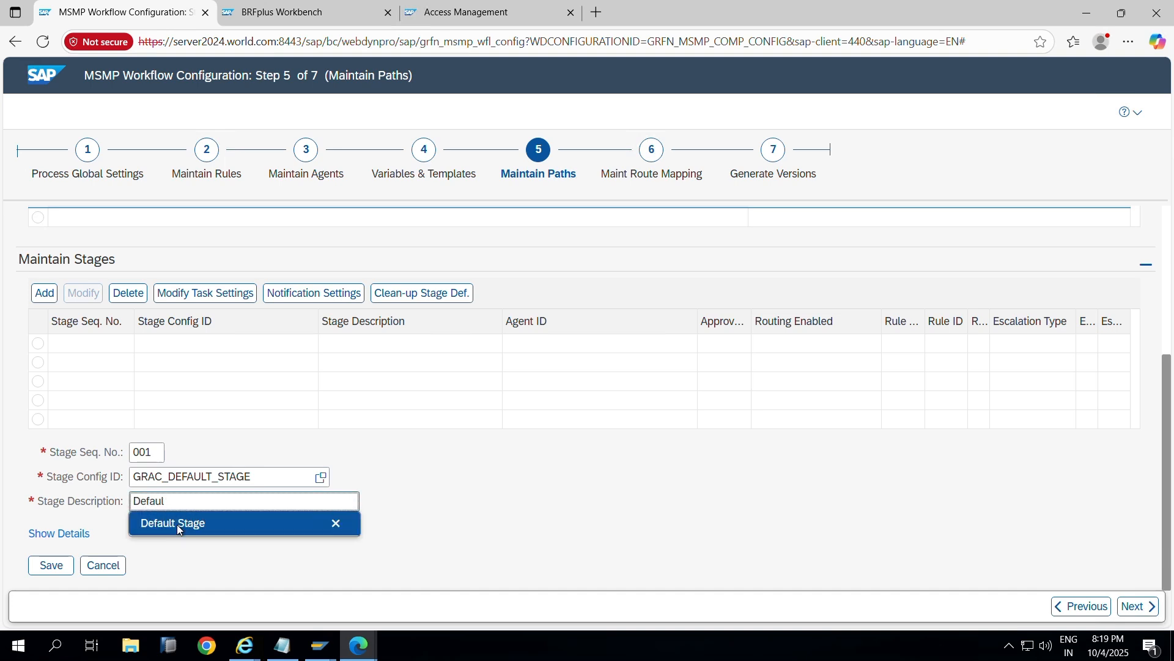
click(177, 524)
Step: Show the stage details and assign ZFFID_OWNER as the stage agent
click(76, 536)
scroll(144, 459, down, 1)
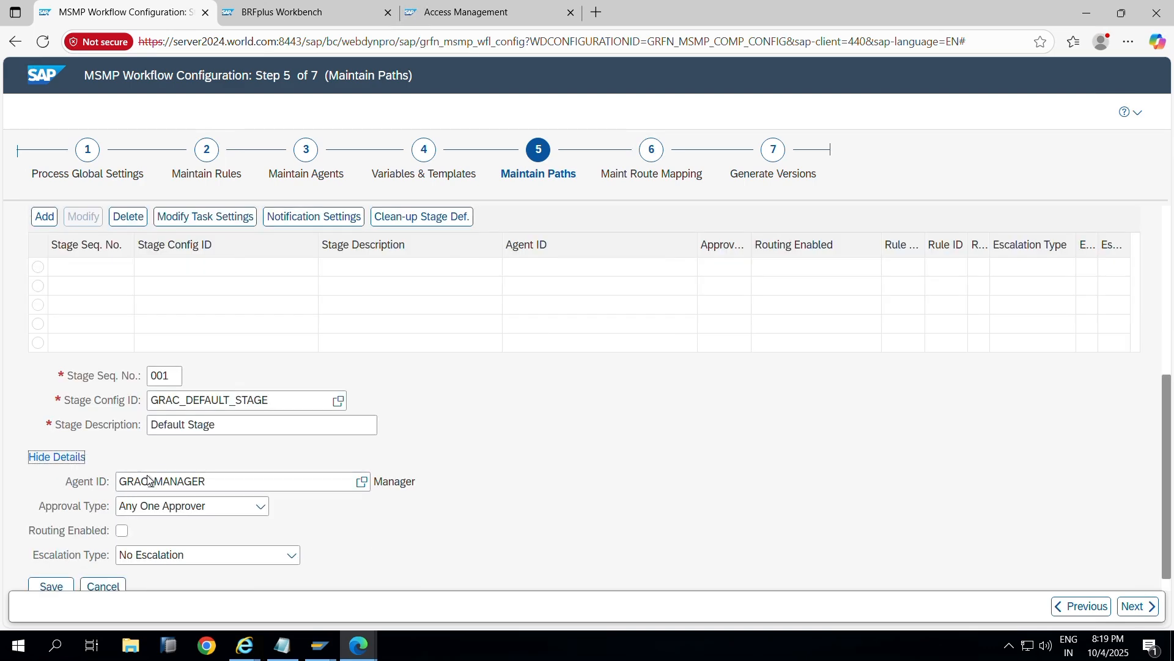
click(361, 486)
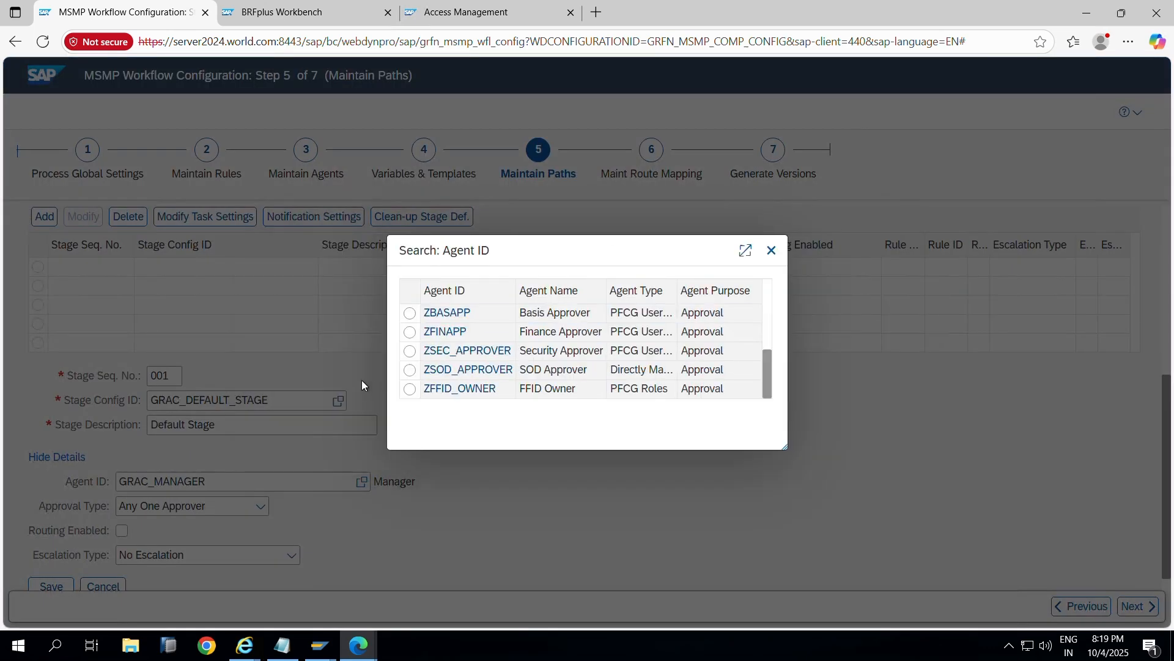
click(451, 389)
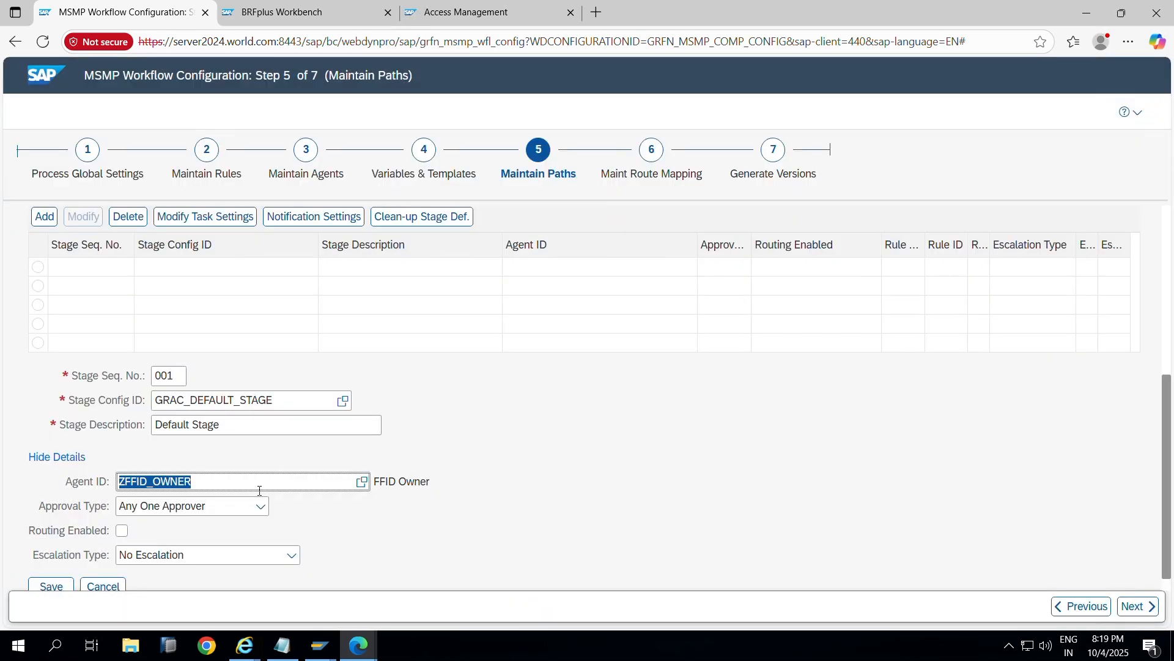
scroll(185, 539, down, 1)
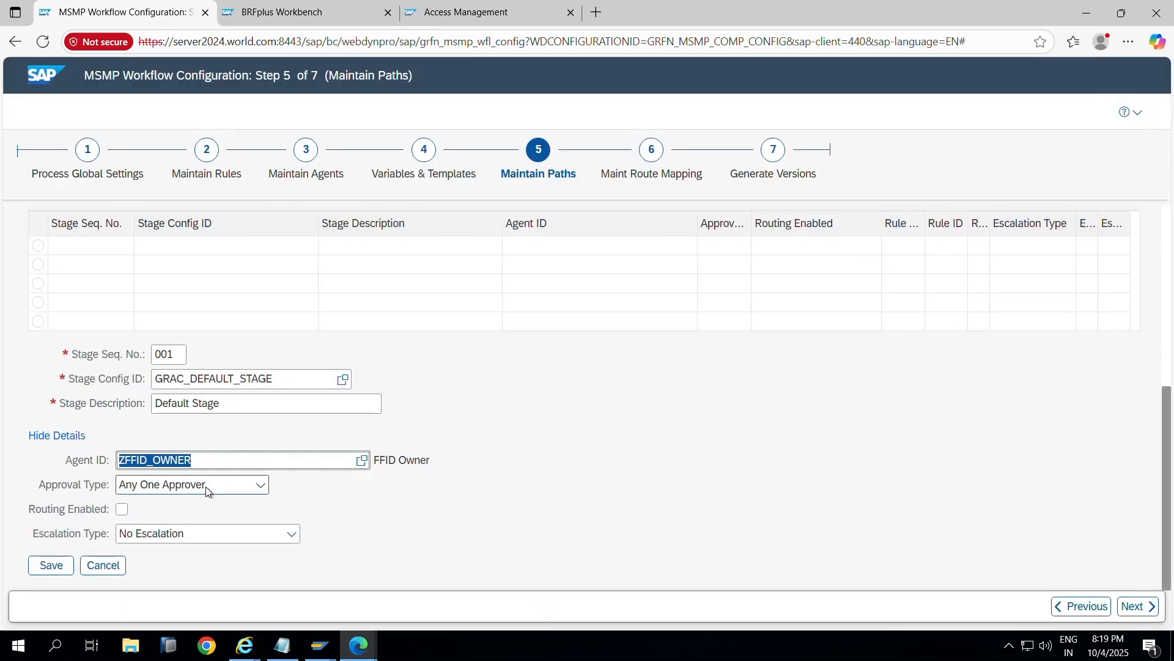
Step: Save stage 001 and its task settings with rejection level kept at Request
click(52, 566)
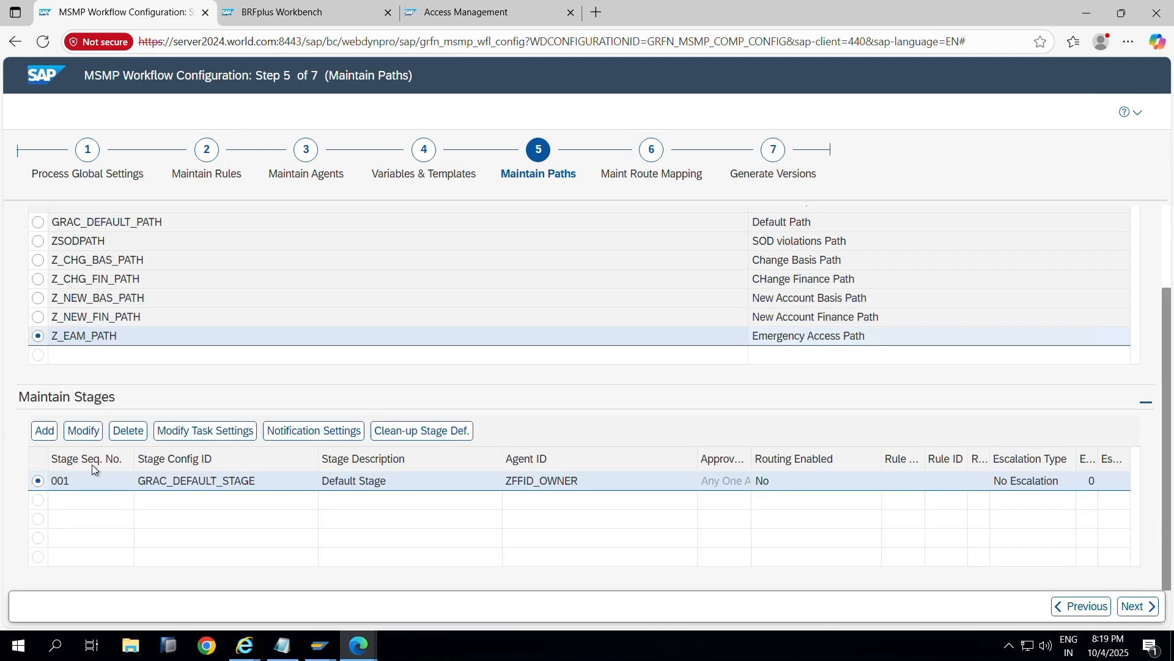
click(205, 430)
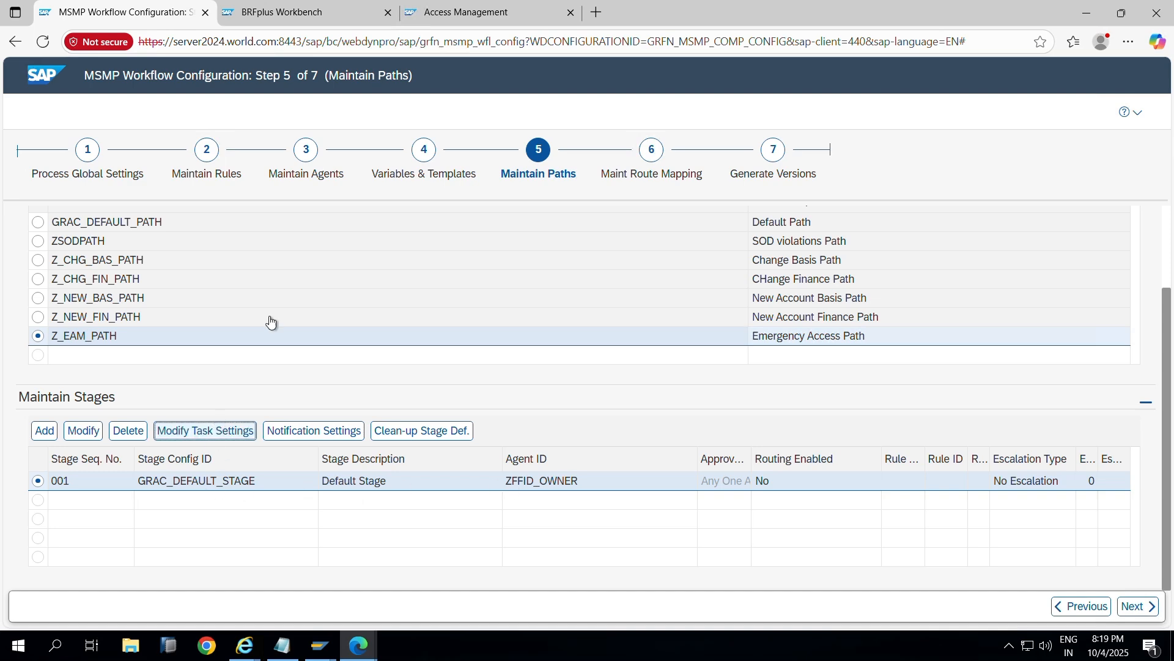
scroll(636, 398, down, 2)
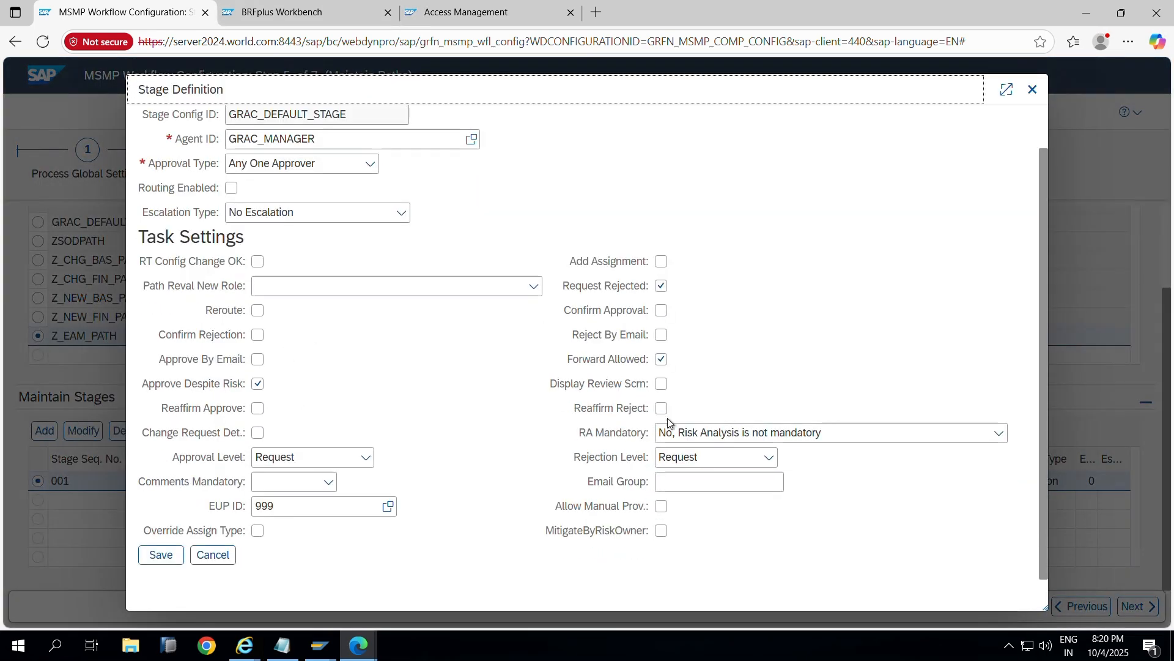
click(769, 457)
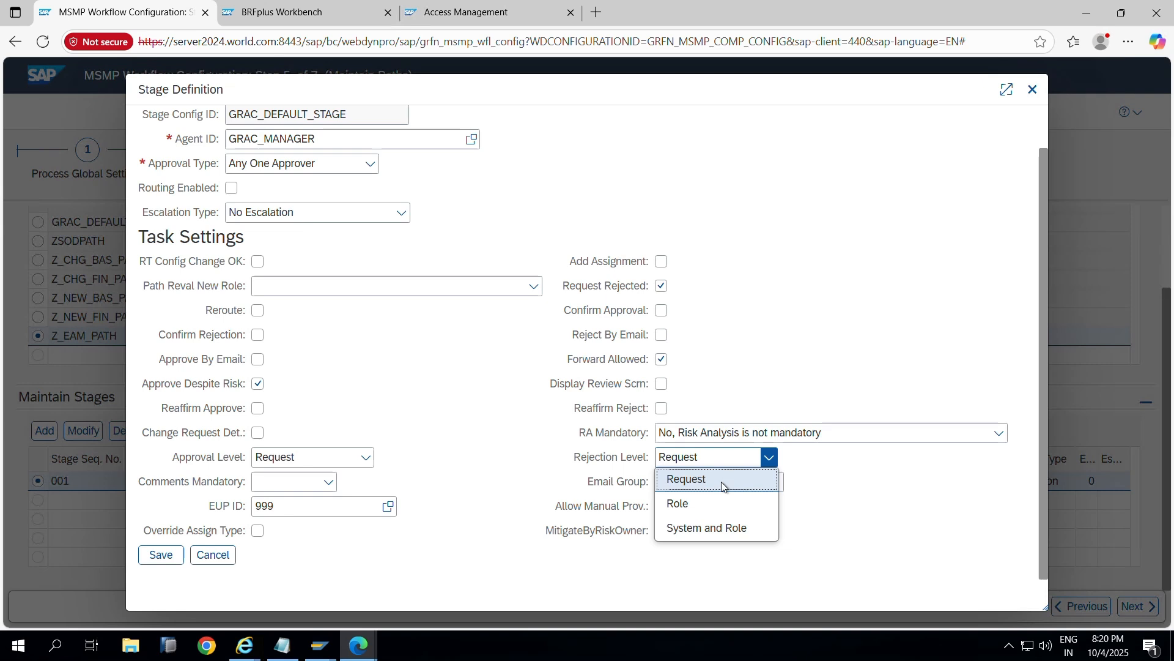
click(826, 473)
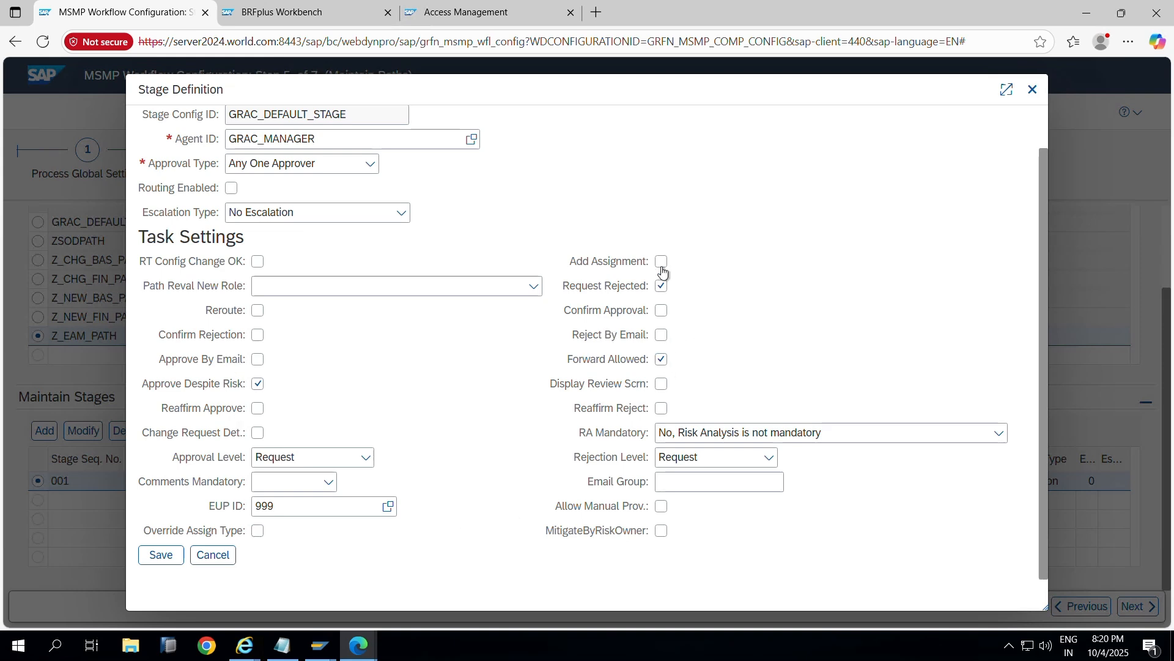
click(170, 556)
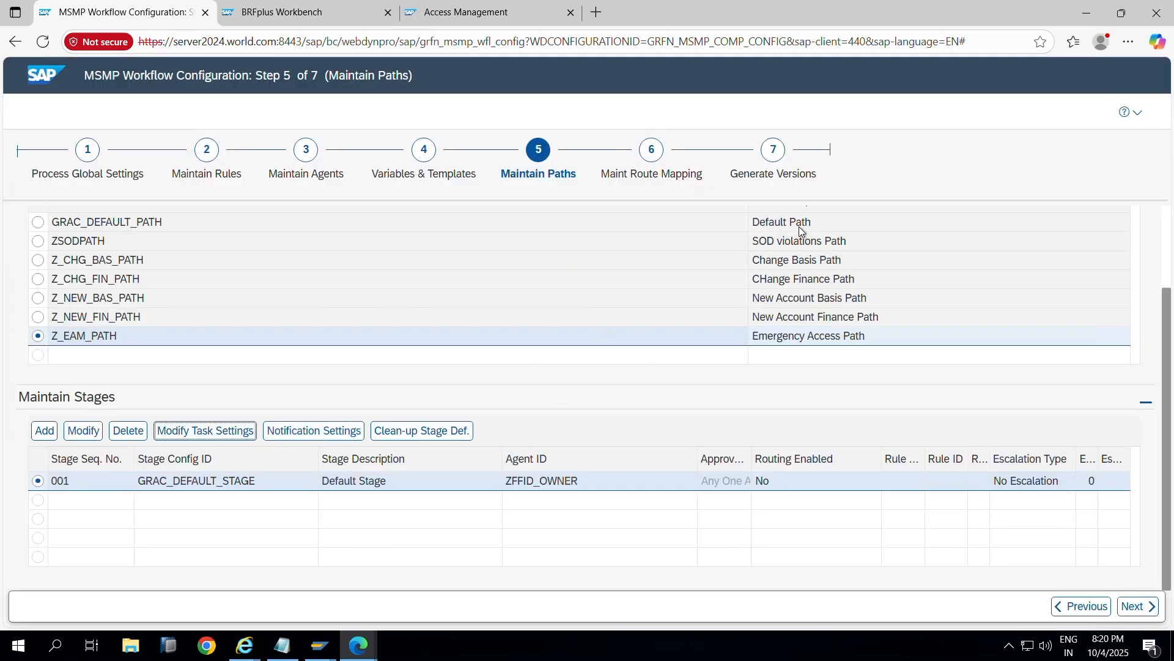
Step: Advance to the route mapping step and review its existing entries
click(1146, 604)
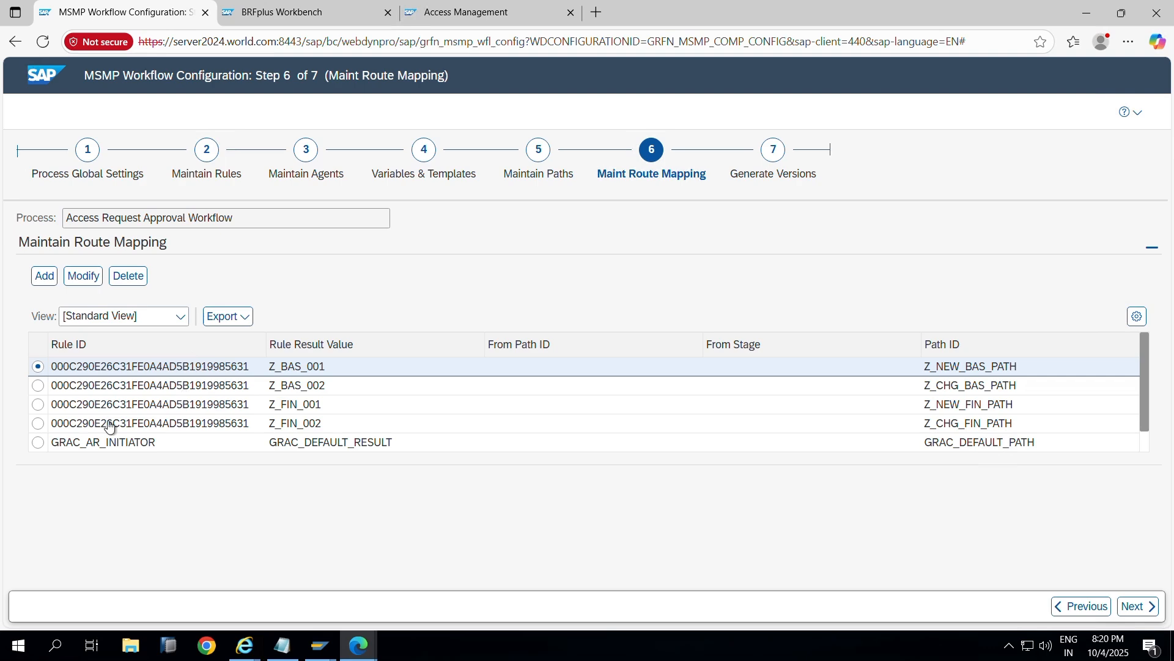
scroll(109, 428, down, 1)
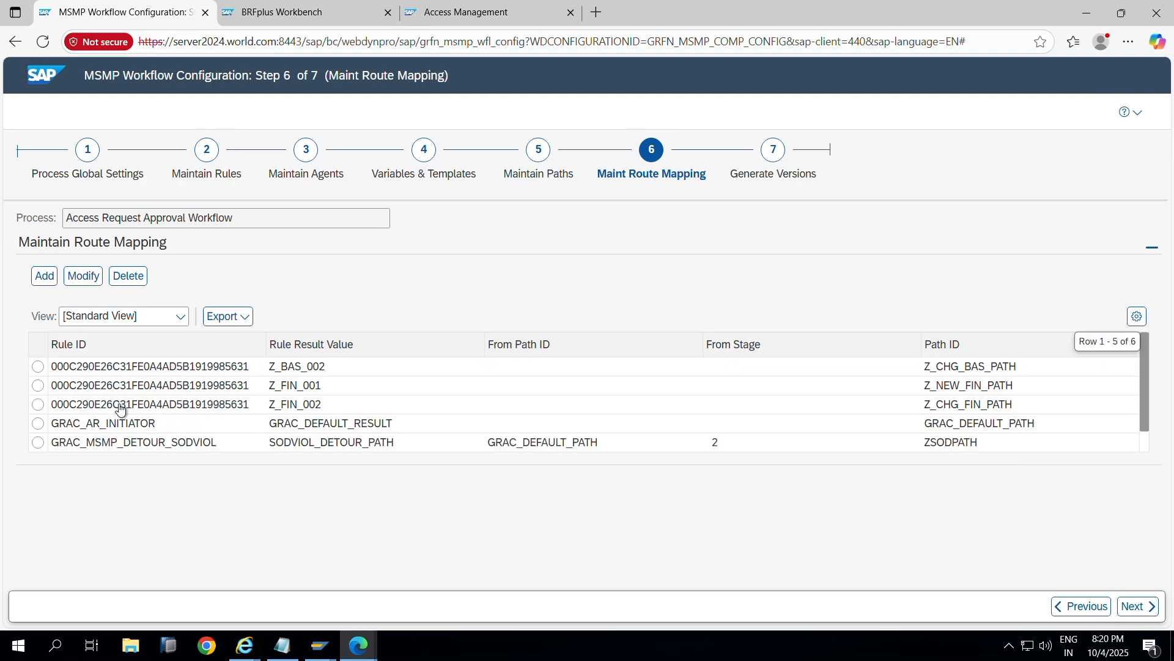
scroll(132, 405, up, 1)
scroll(147, 401, down, 1)
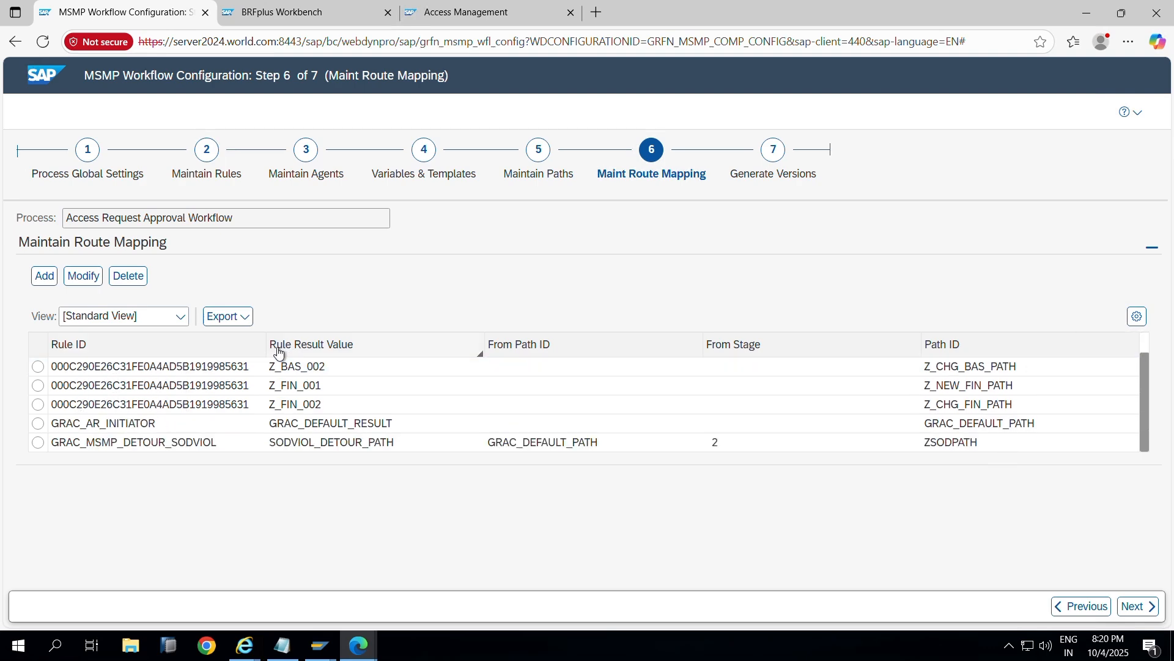
key(alt+Tab)
Step: Map Z_INIT_RULE result Z_EAM_006 to path Z_EAM_PATH and save the route mapping
click(46, 276)
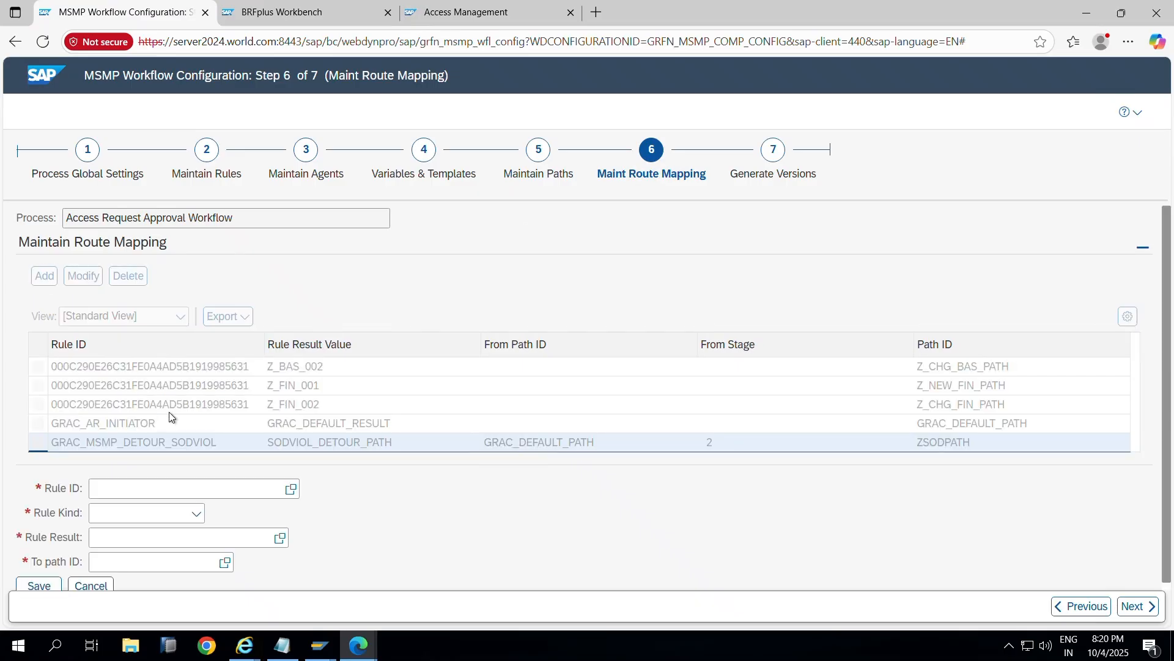
click(291, 481)
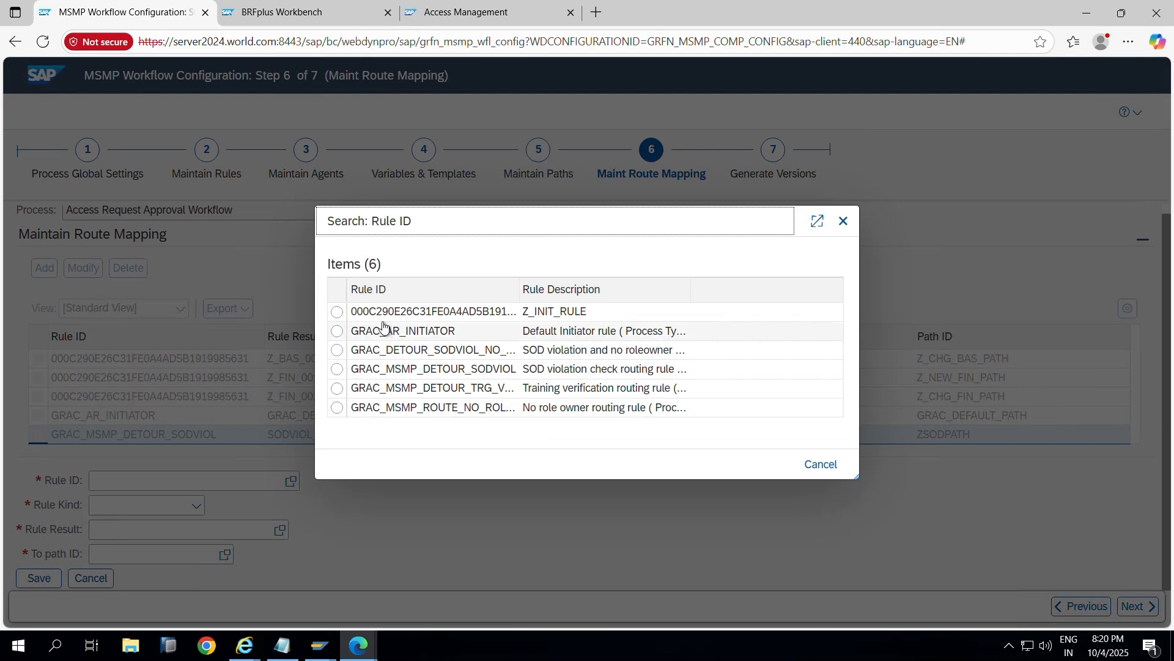
click(384, 312)
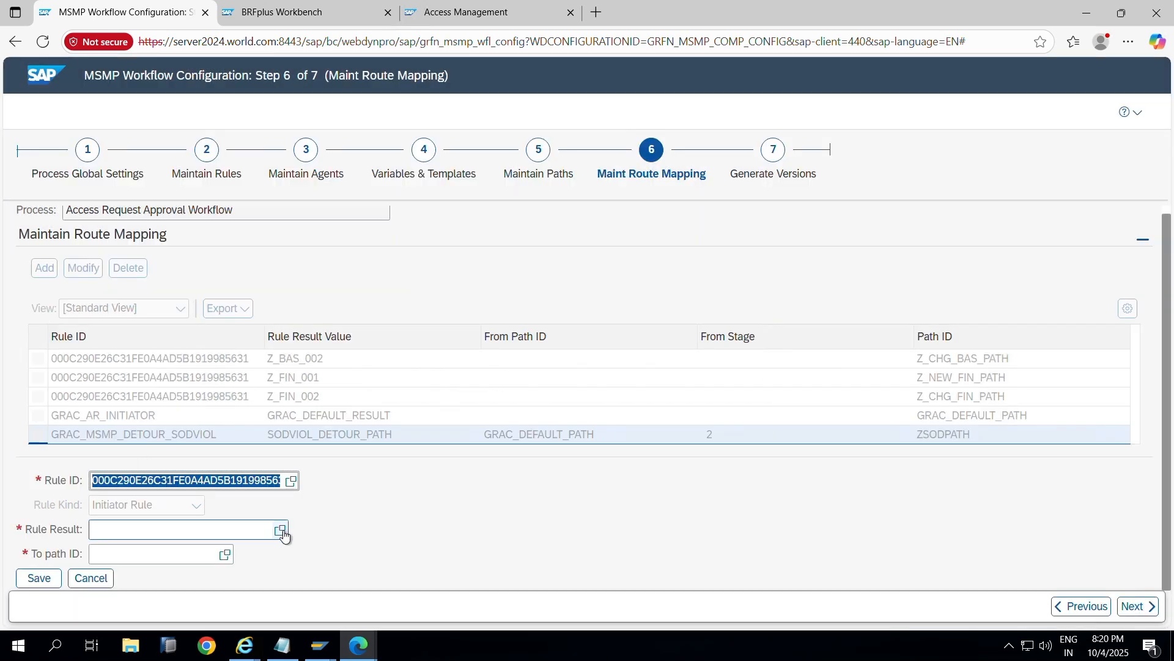
click(281, 531)
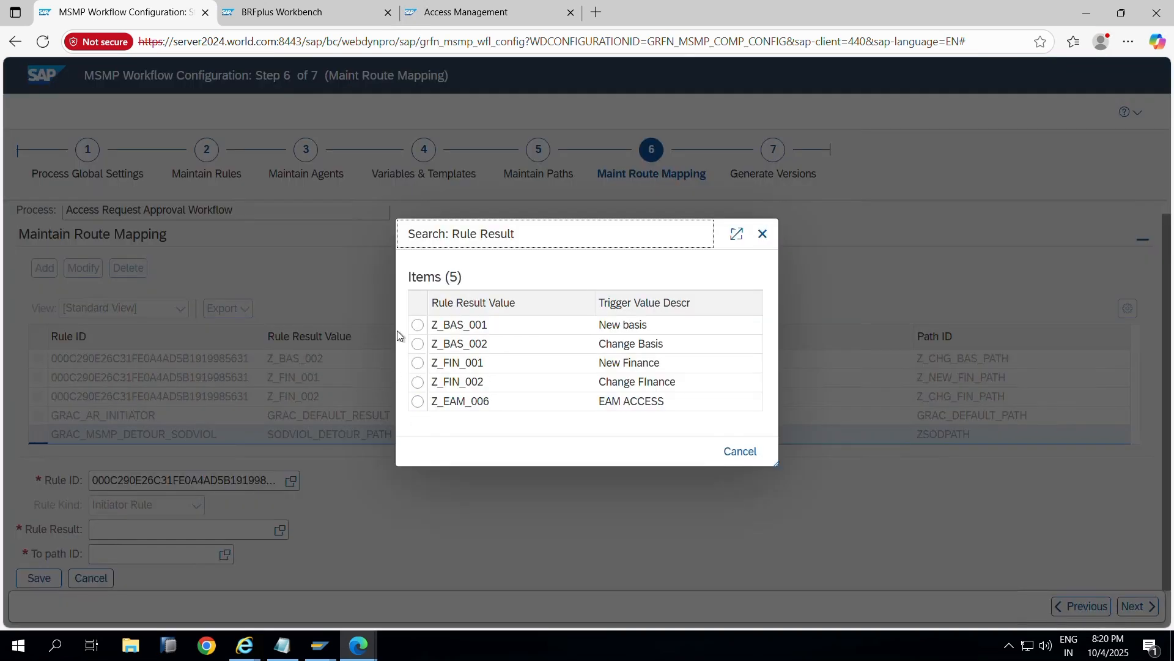
click(412, 402)
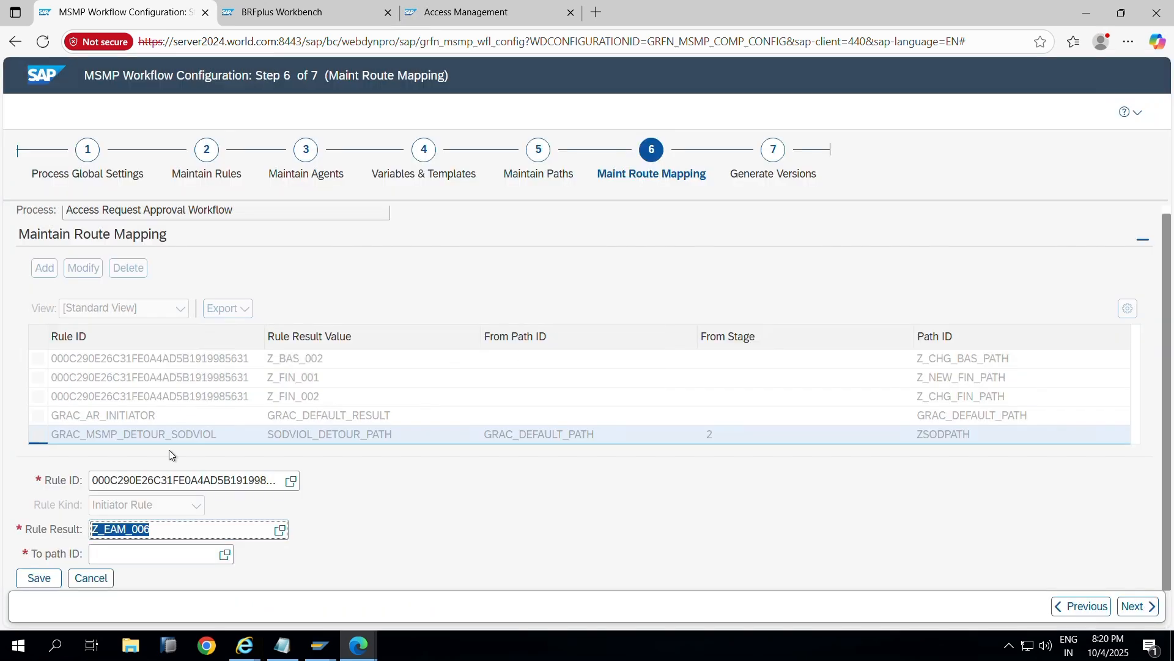
click(225, 554)
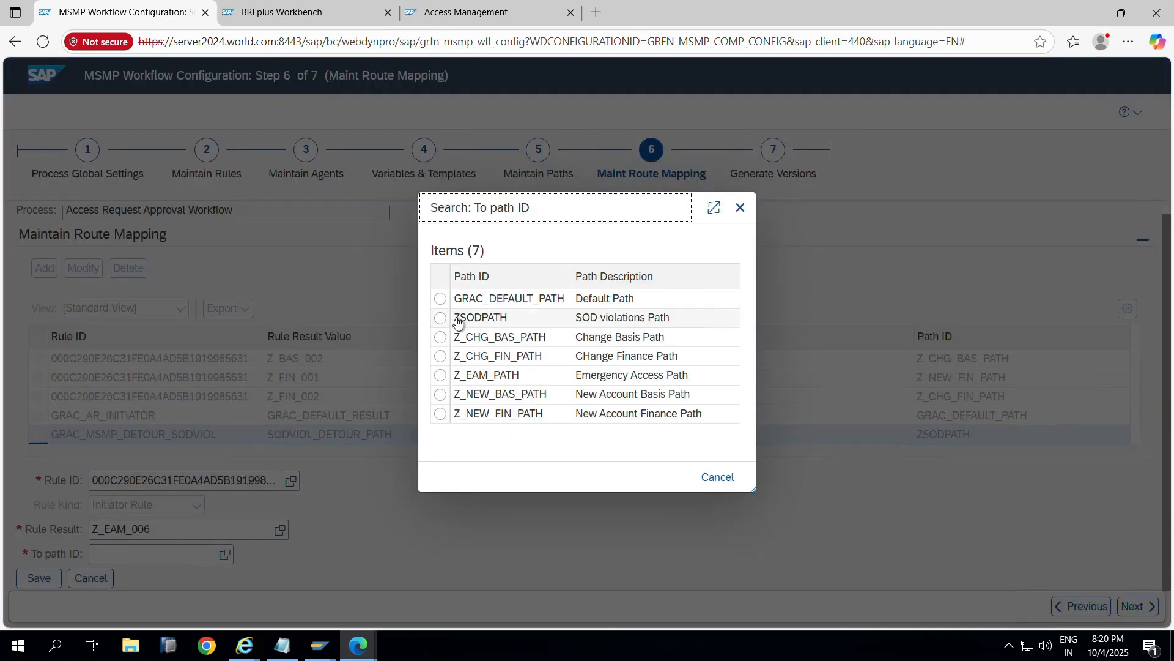
click(440, 375)
click(38, 578)
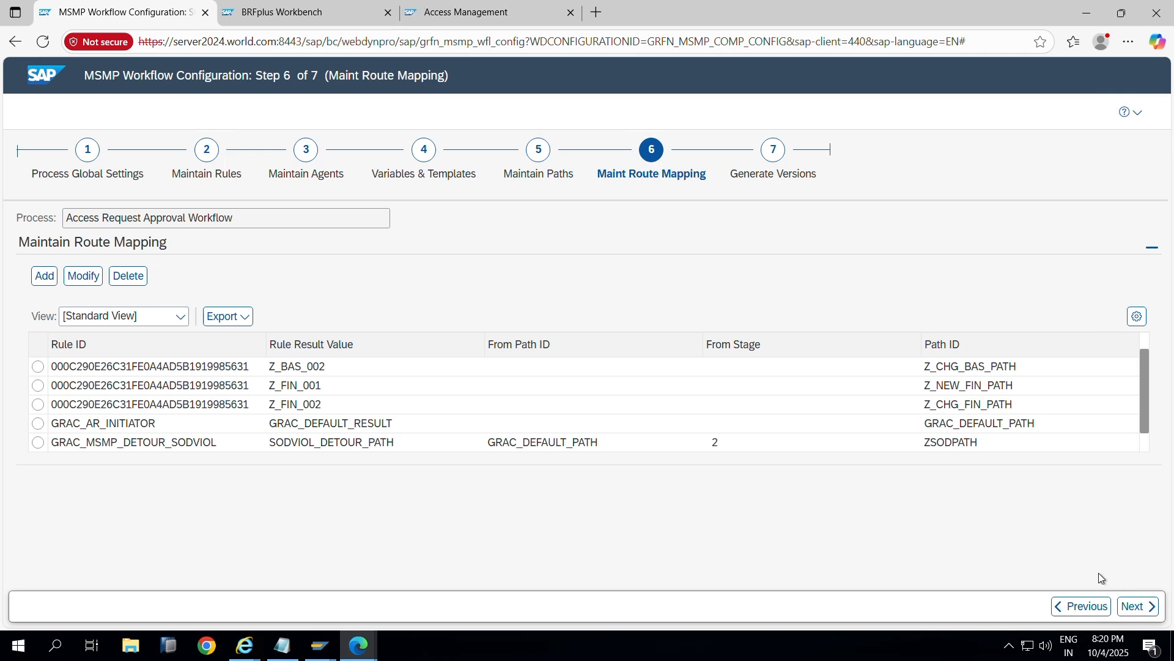
click(1139, 606)
Step: Save the workflow into existing transport GR8K900722 and activate it as version 000031
click(90, 271)
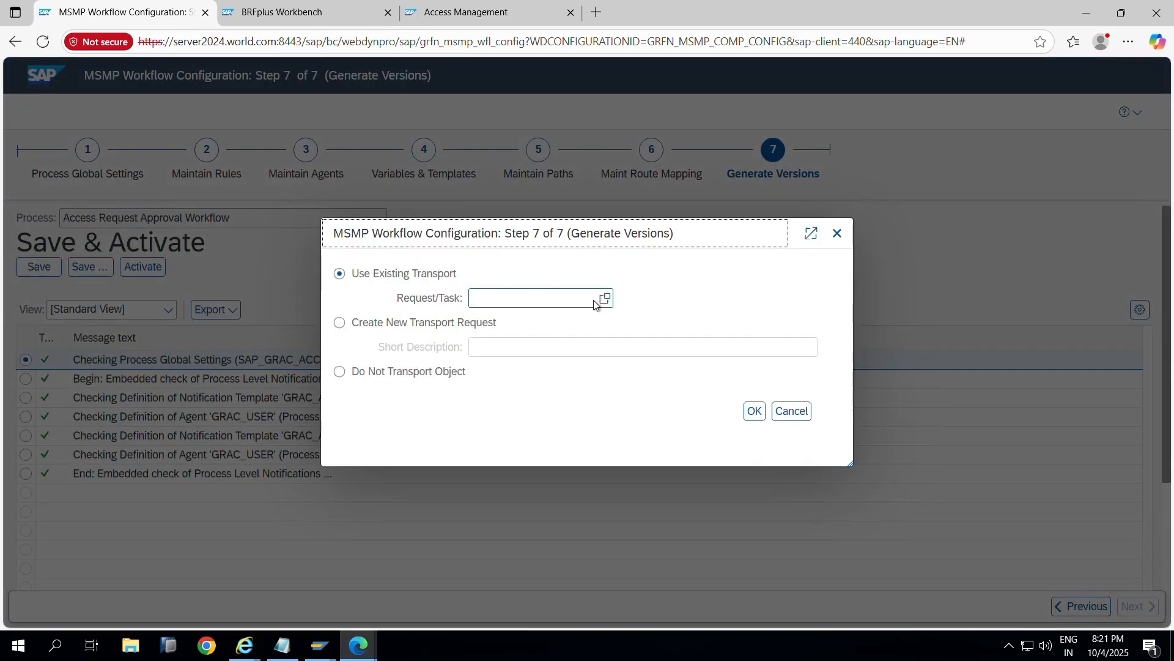
click(600, 301)
scroll(584, 405, down, 5)
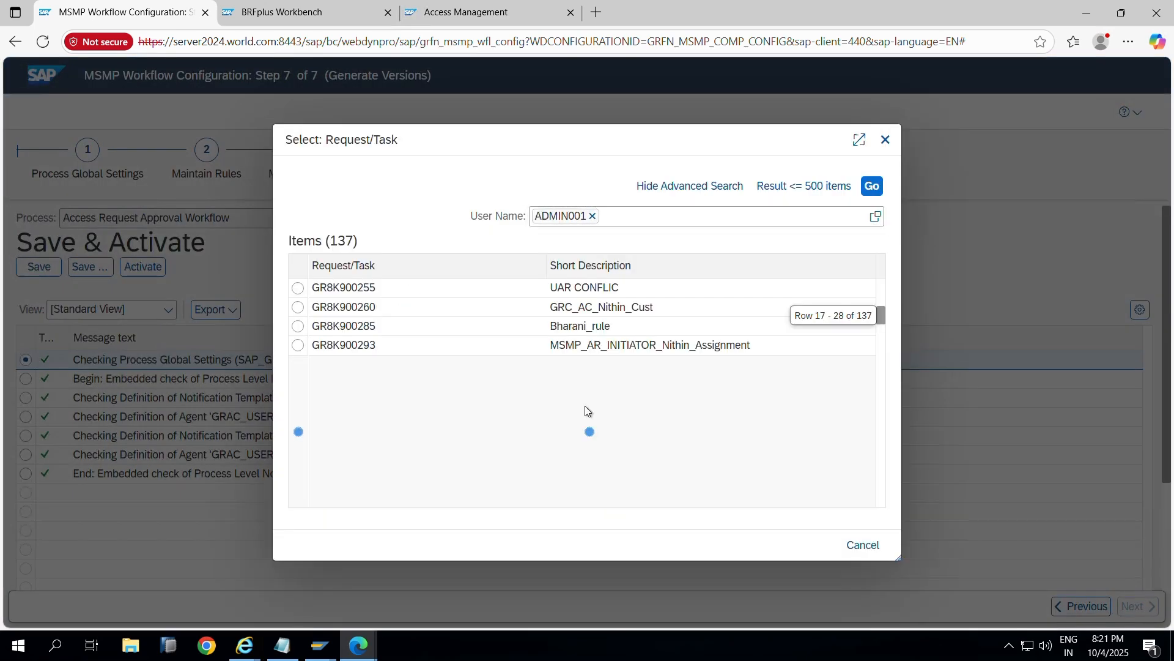
scroll(581, 403, down, 15)
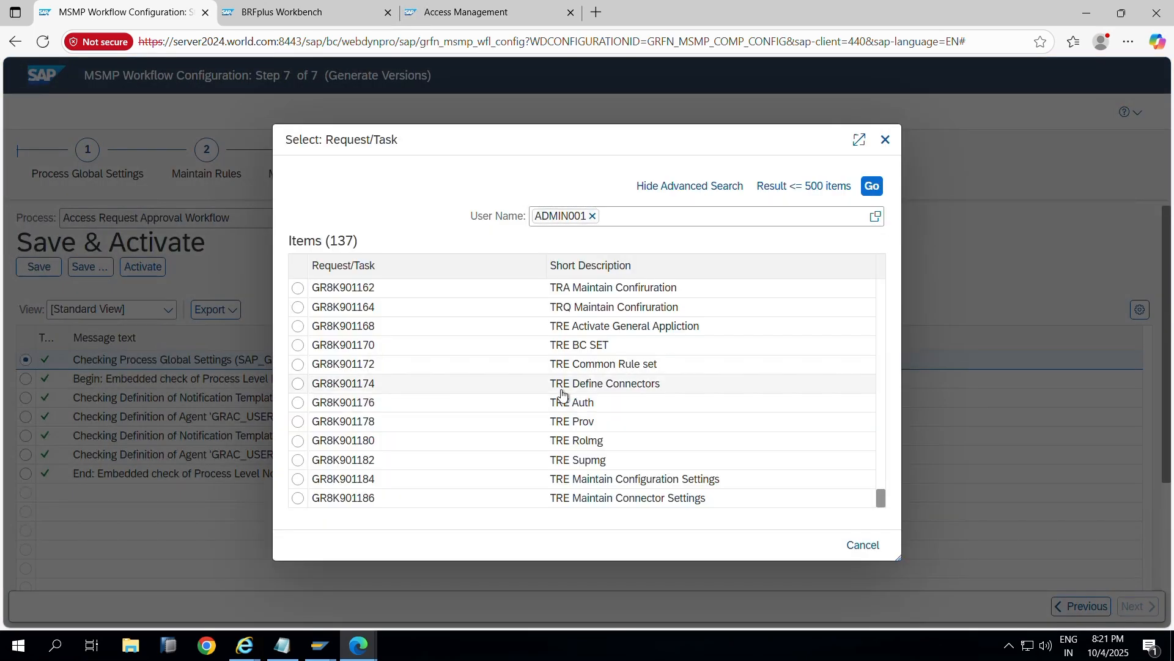
scroll(562, 395, up, 2)
scroll(562, 394, up, 7)
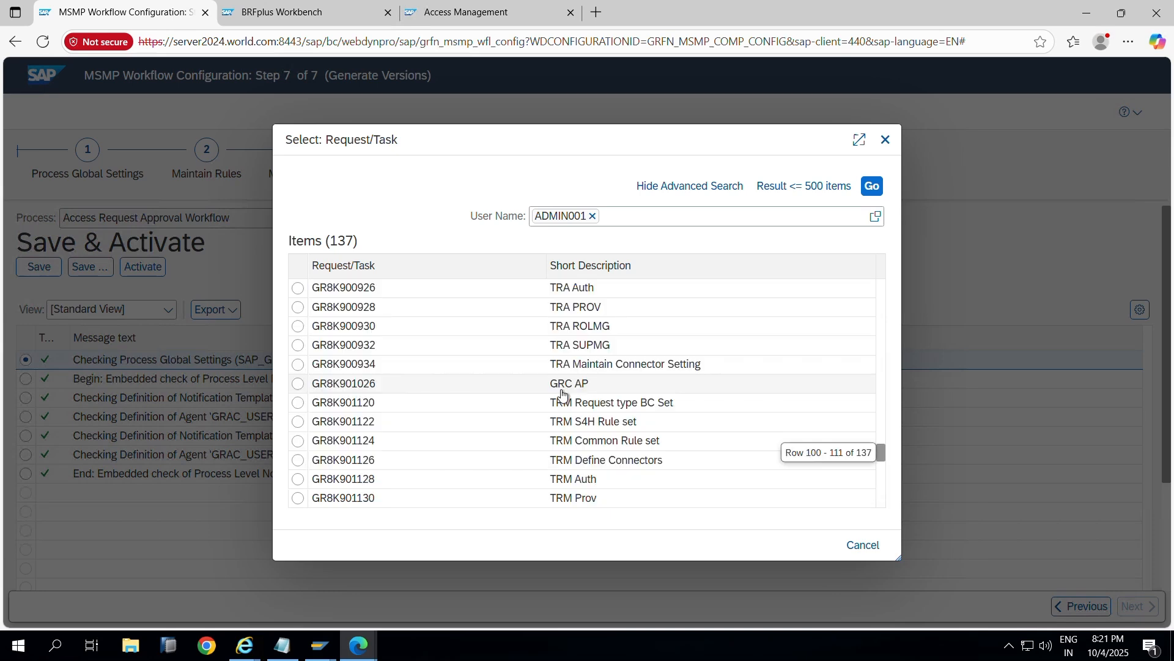
scroll(563, 395, up, 9)
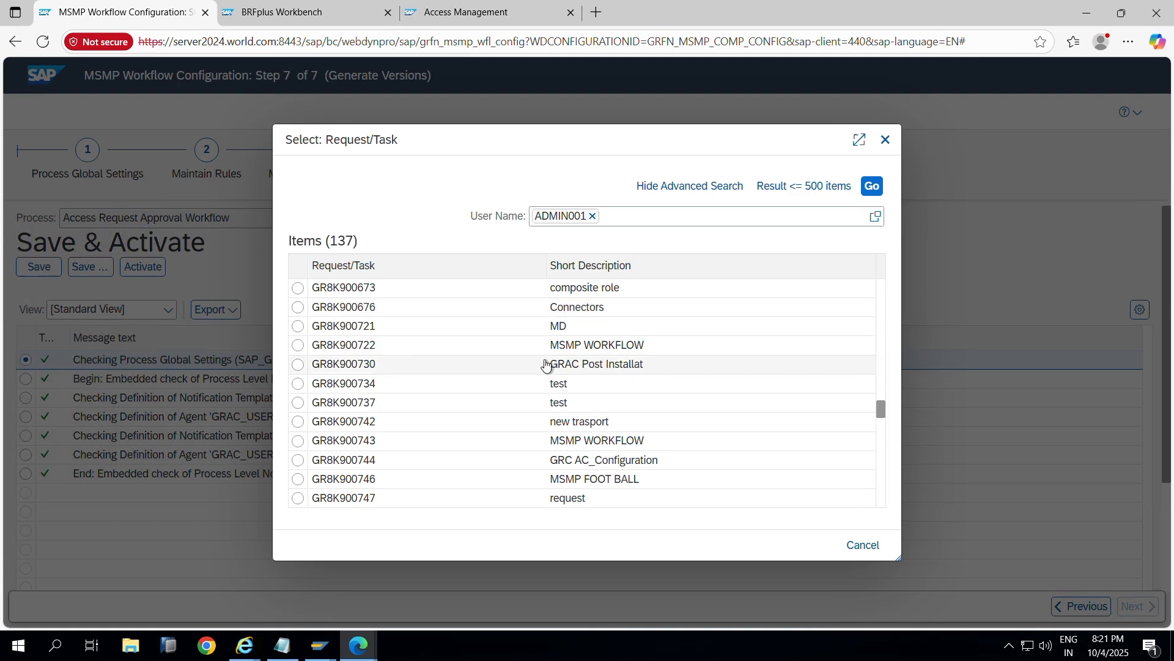
click(546, 345)
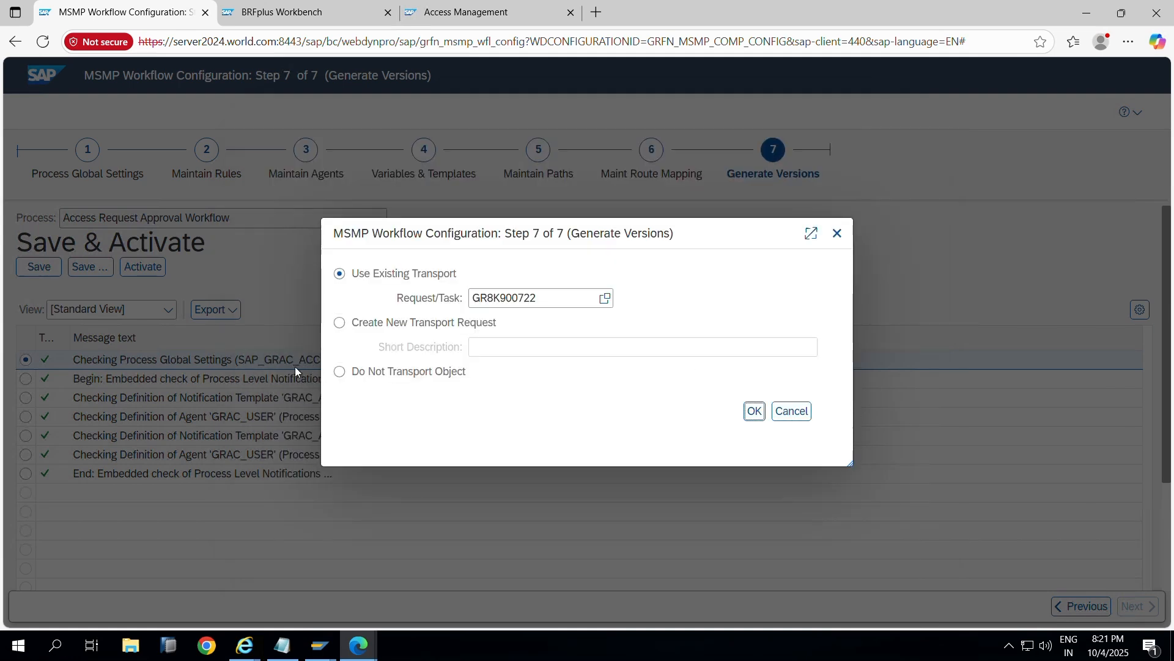
key(Return)
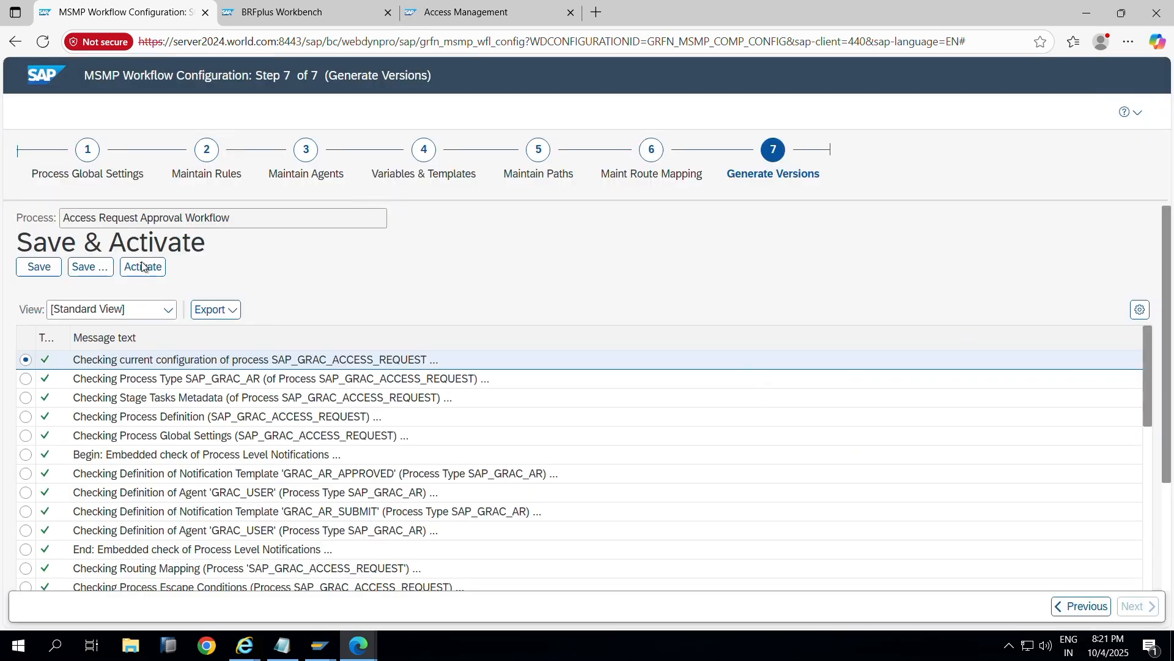
click(144, 268)
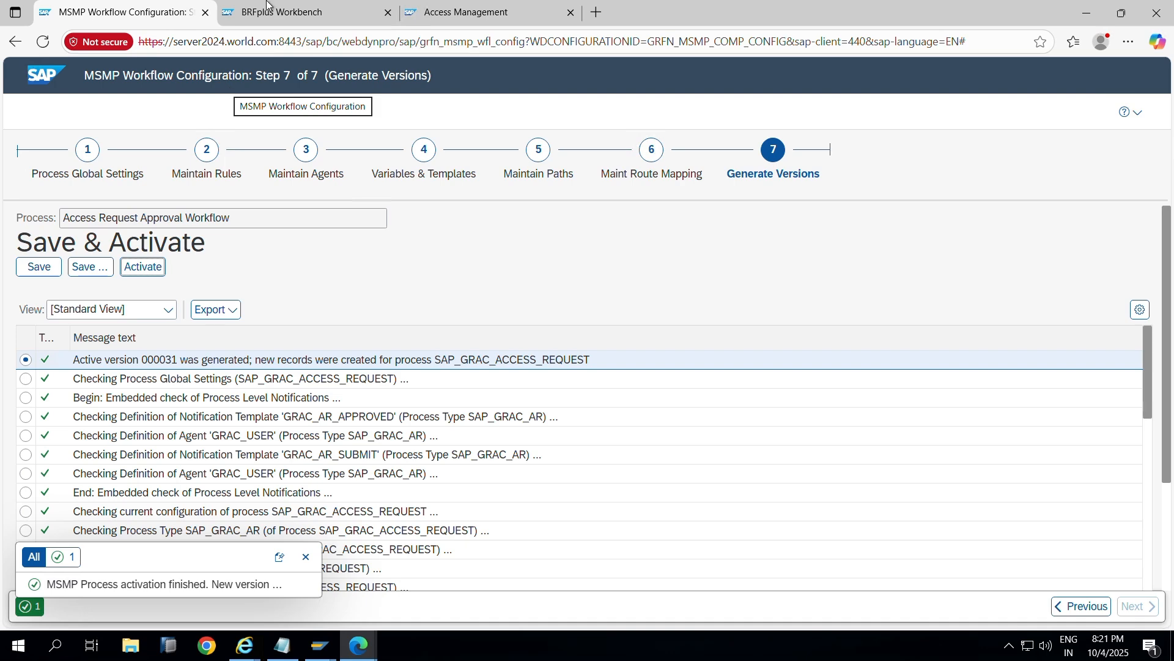
Step: Return to BRFplus decision table Z_INIT_RULE and select the 'ends with 00' cell of row =006
click(327, 17)
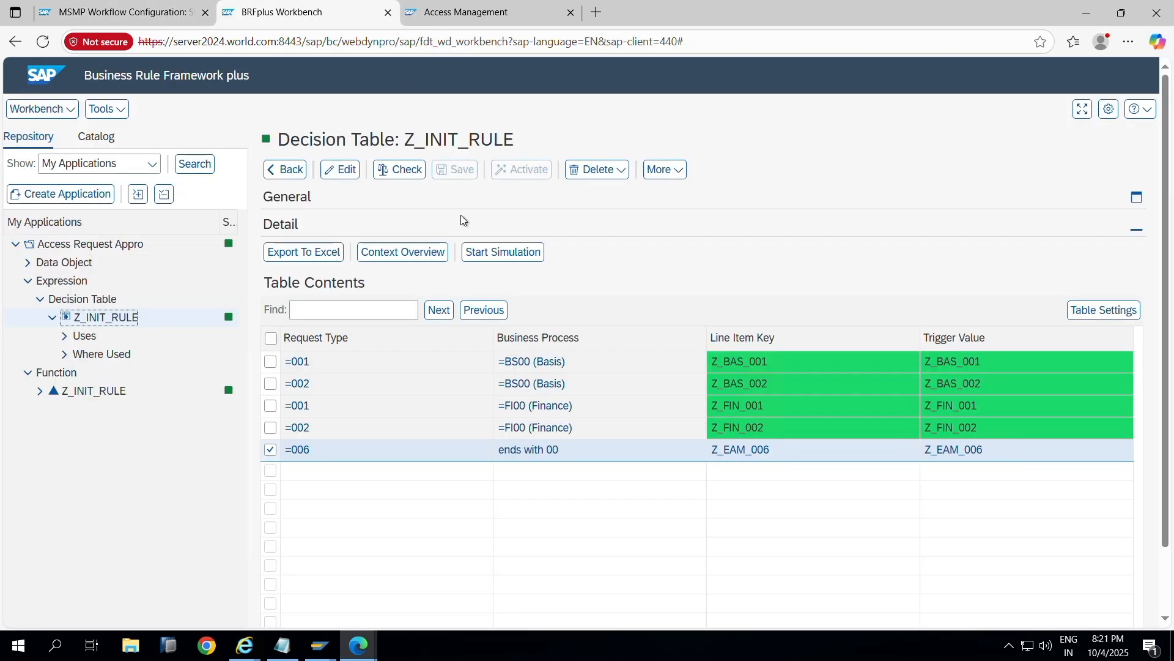
click(529, 456)
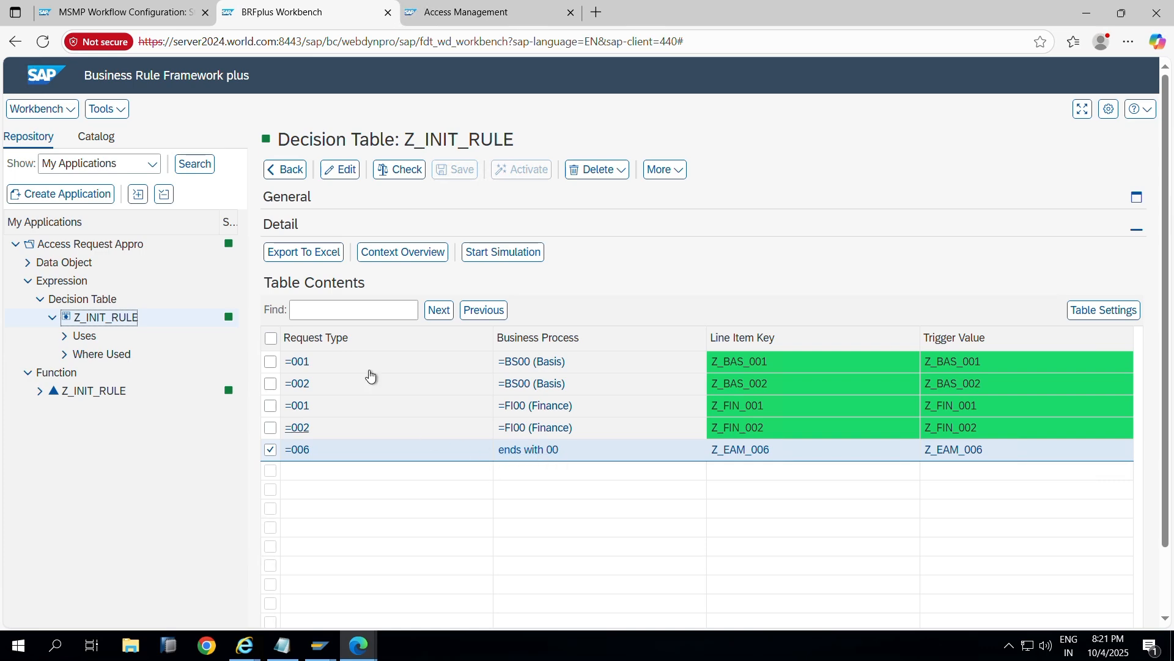
Step: In MSMP Workflow Configuration's Maintain Paths step, select Z_CHG_BAS_PATH to view its stages
click(131, 11)
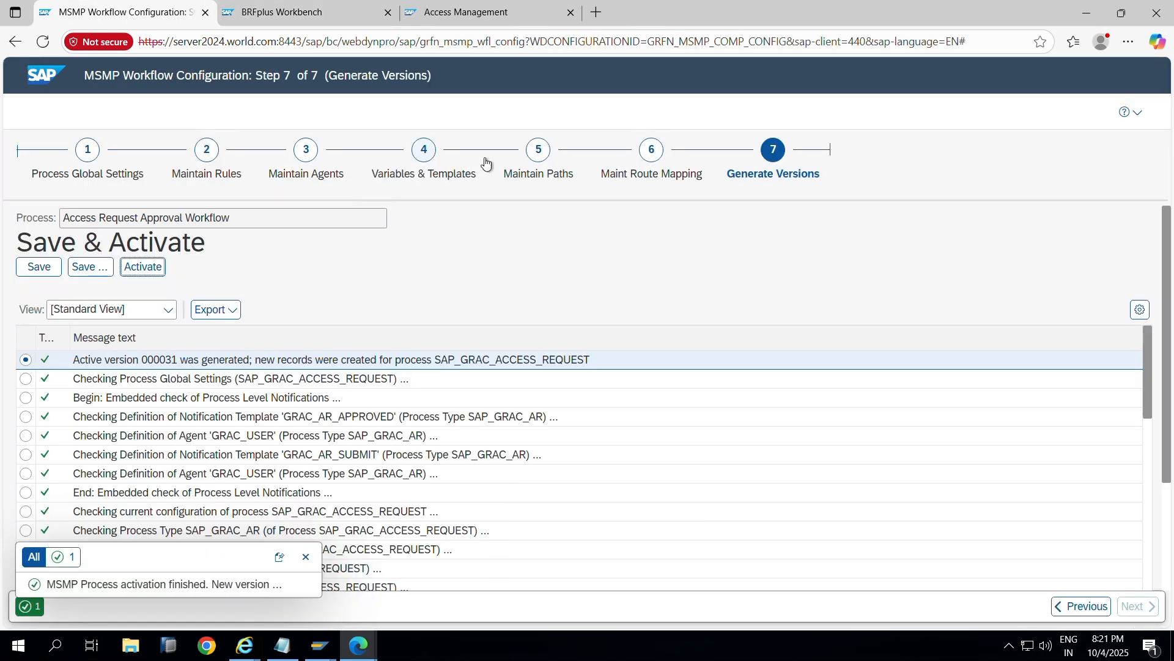
click(542, 171)
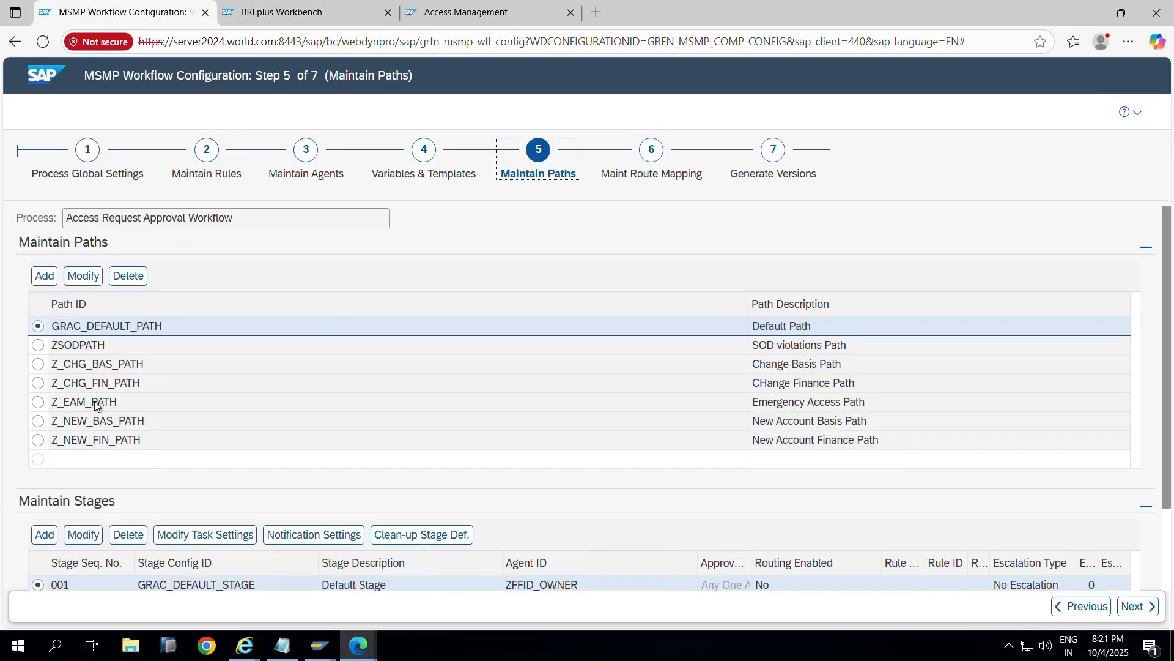
click(56, 365)
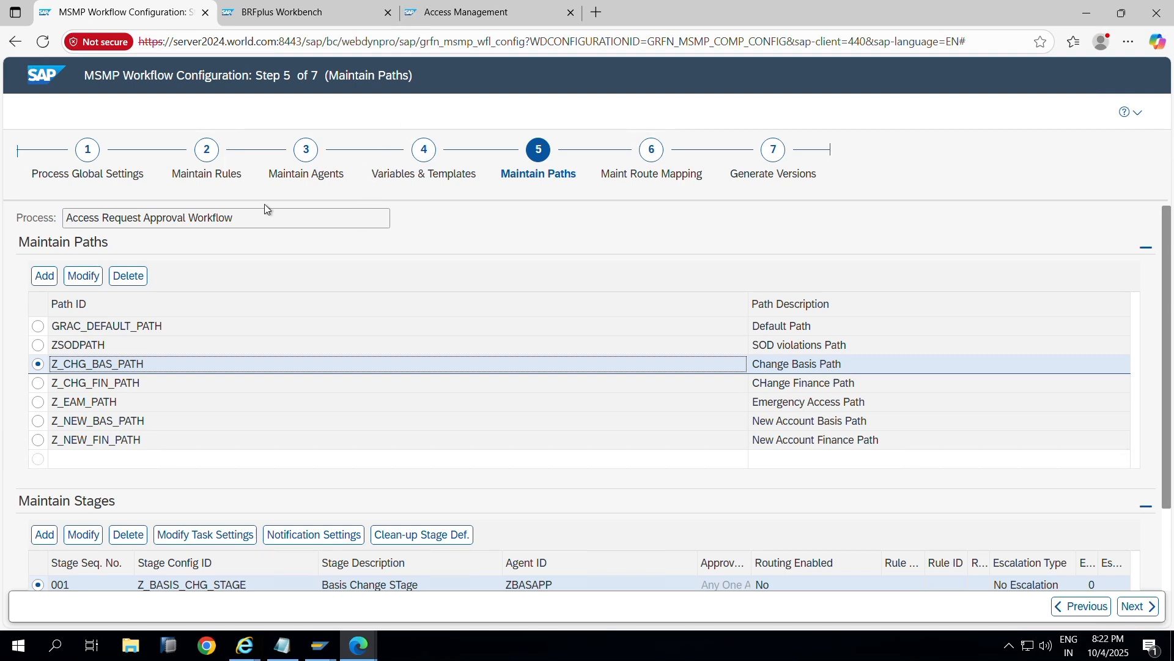
click(312, 14)
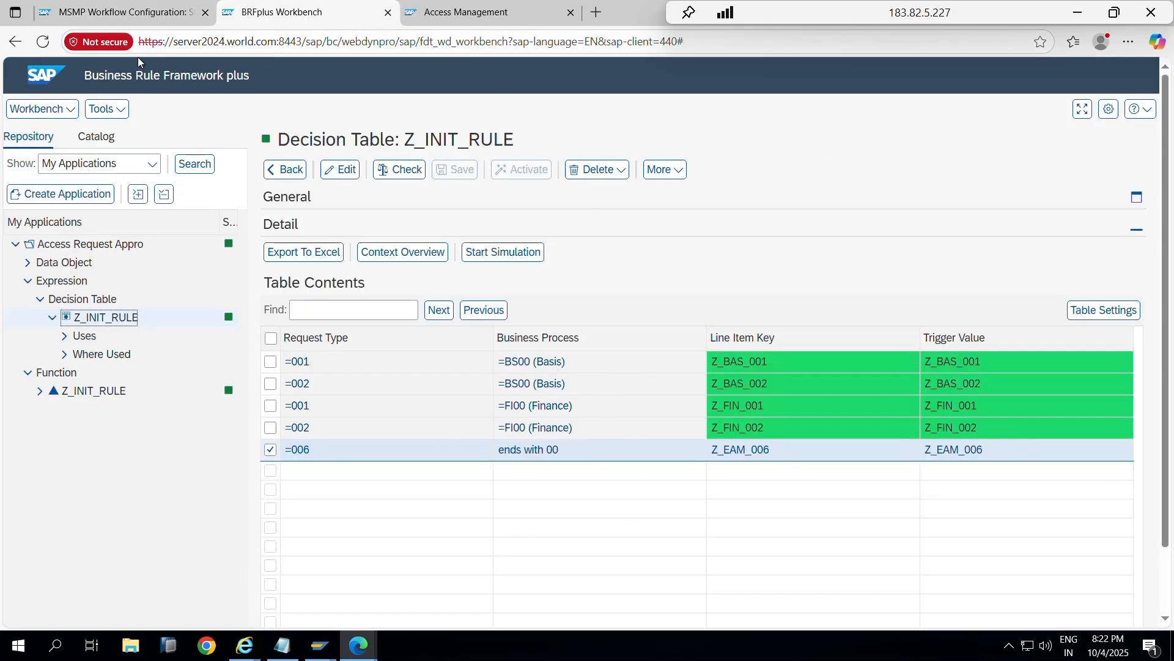
click(125, 13)
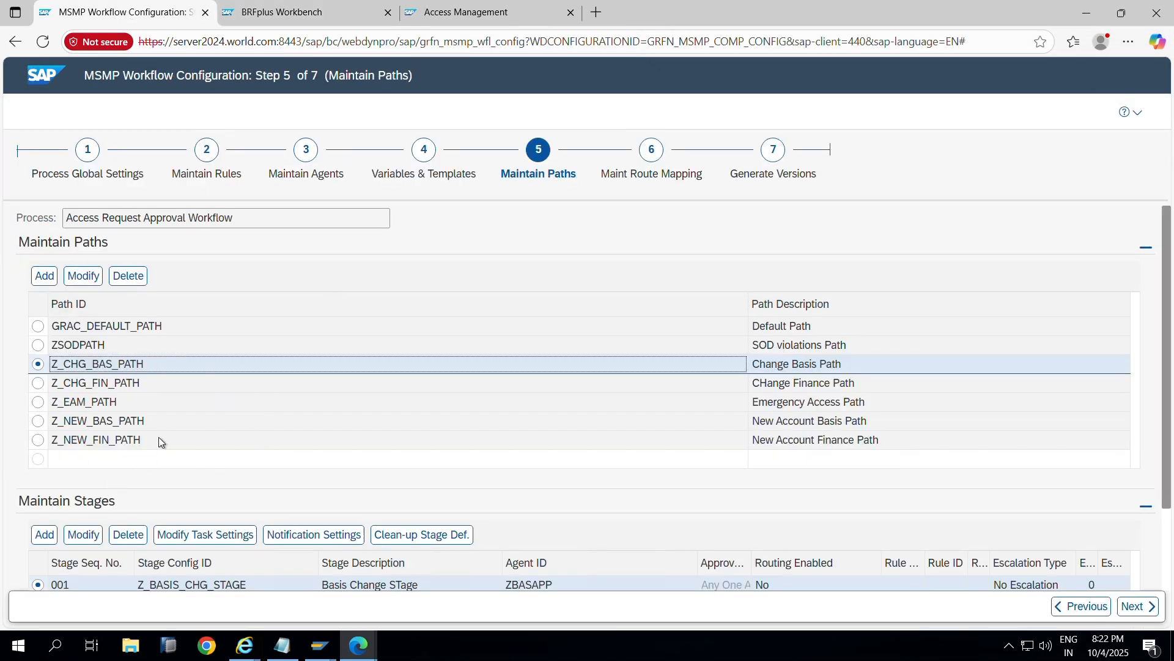
Step: Glance at the Access Management and BRFplus pages, then open the workflow's Maintain Agents step
click(421, 22)
click(290, 17)
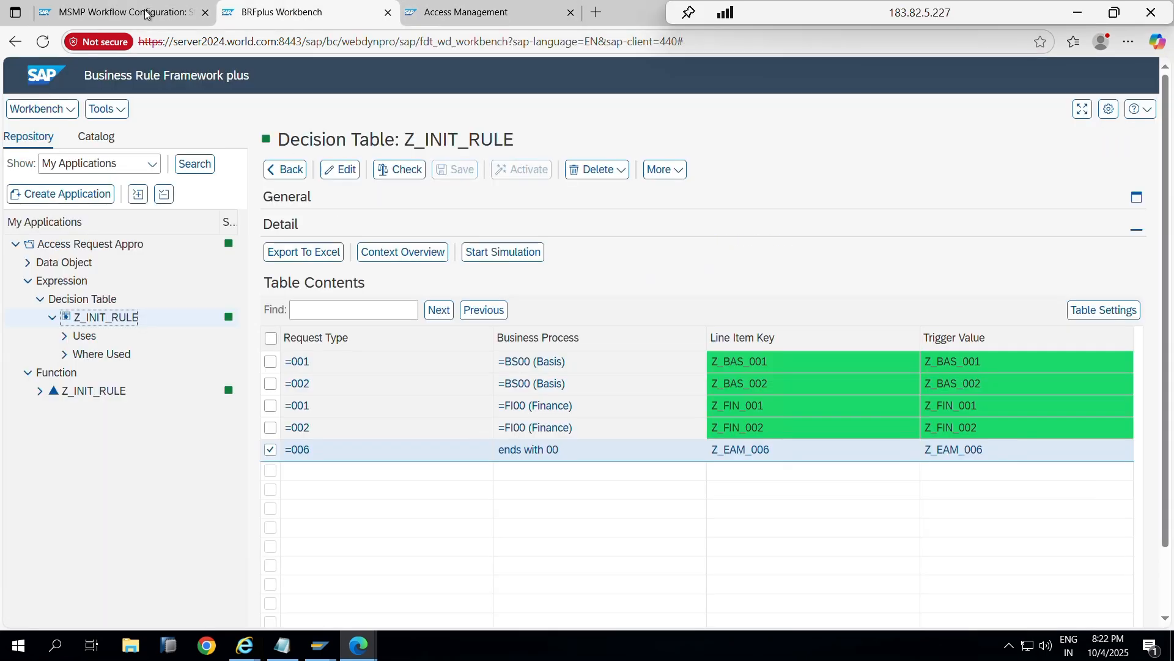
click(196, 17)
scroll(145, 490, down, 1)
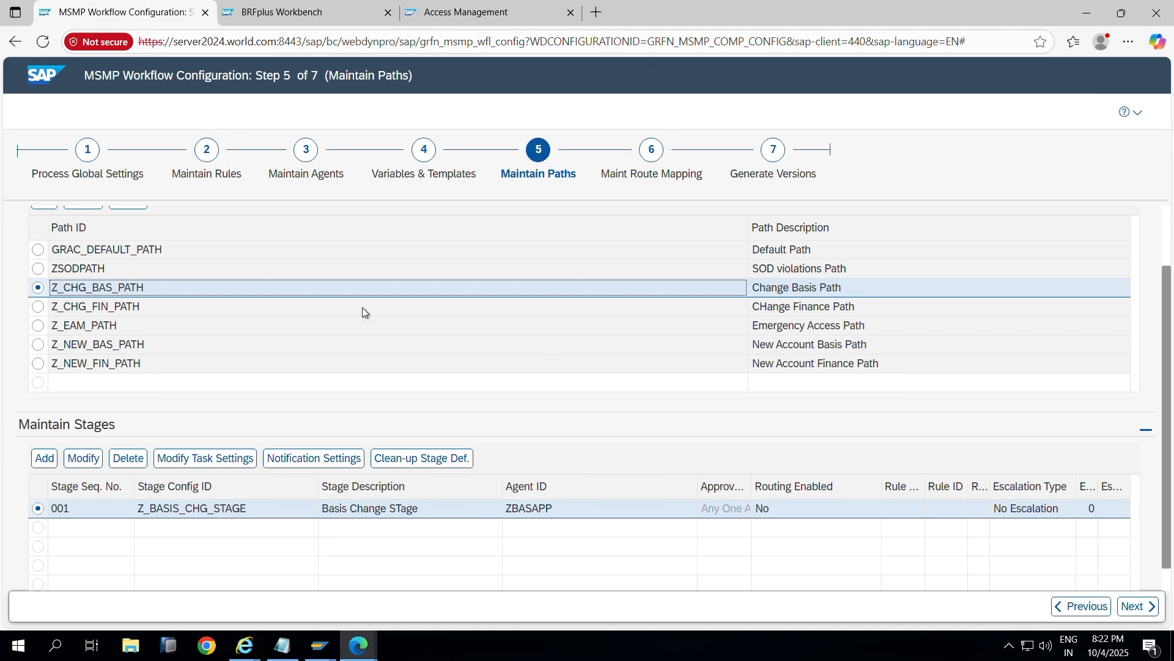
click(307, 157)
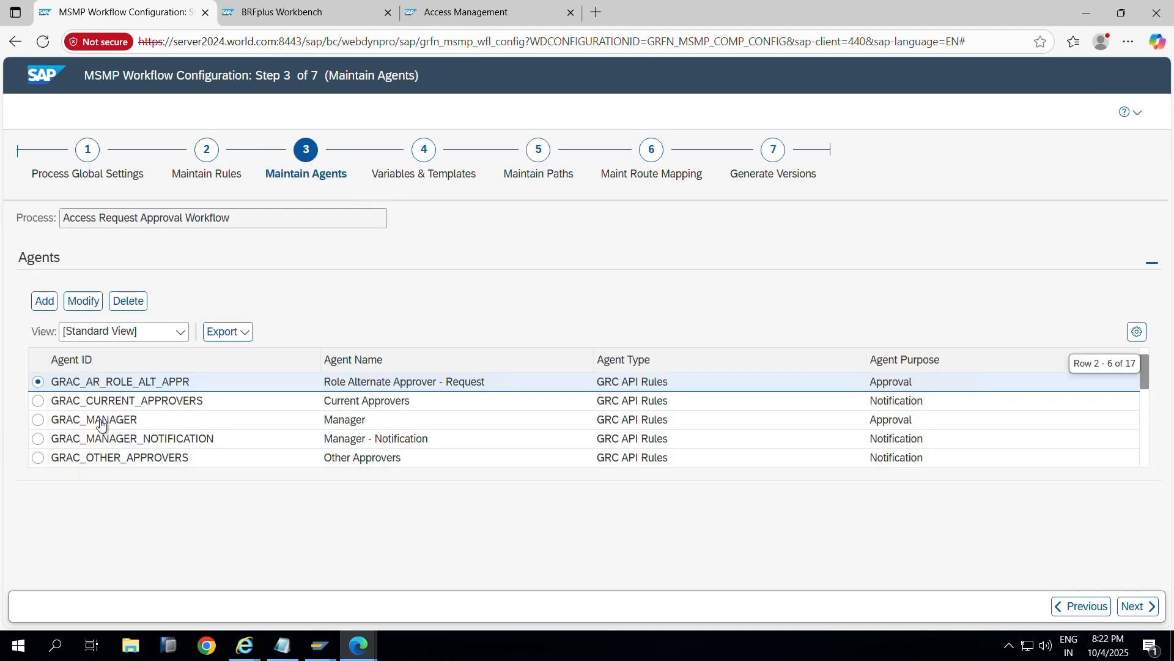
Step: Scroll the Agents table and select the GRAC_SPM_OWNER agent
scroll(101, 423, down, 1)
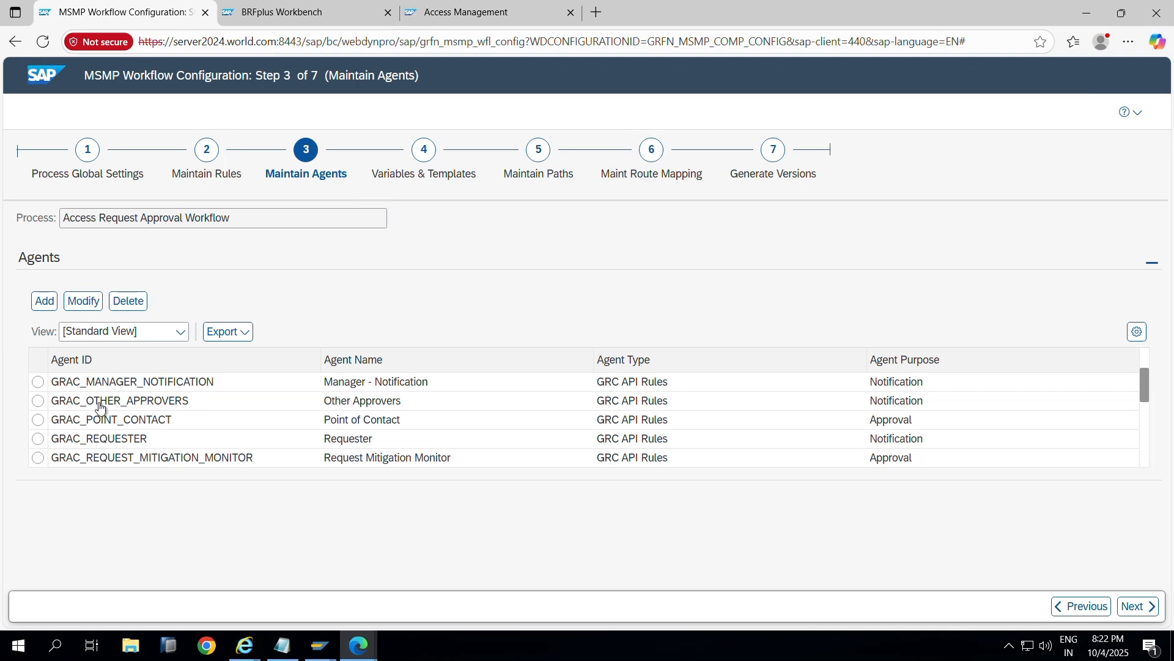
scroll(98, 432, down, 1)
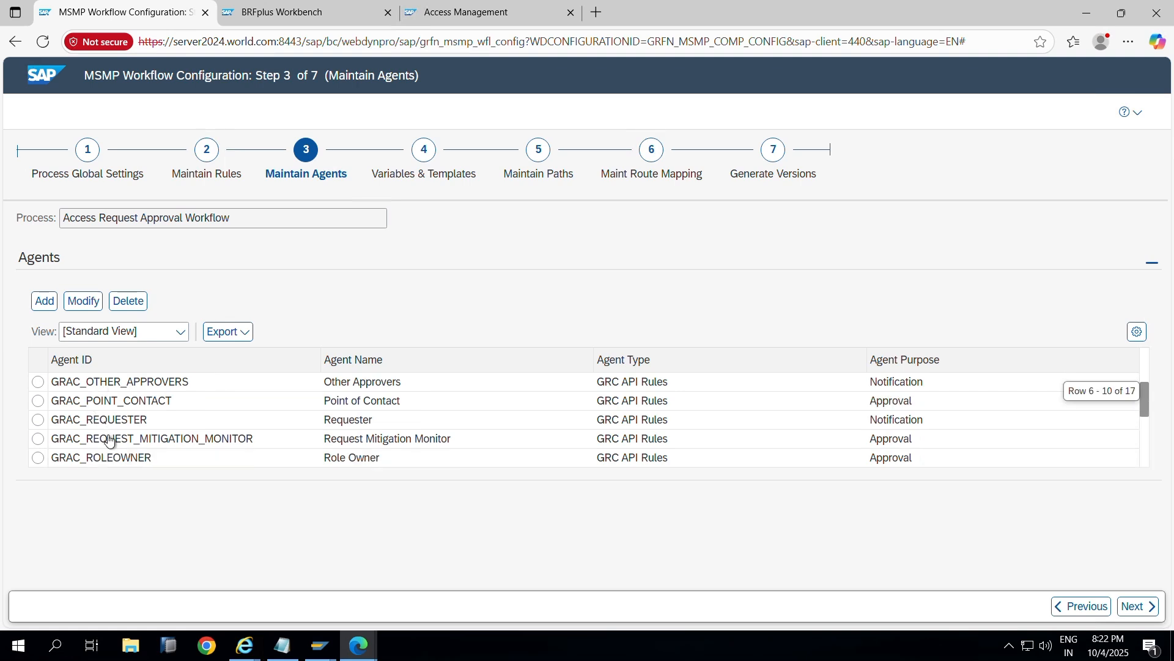
scroll(105, 450, down, 1)
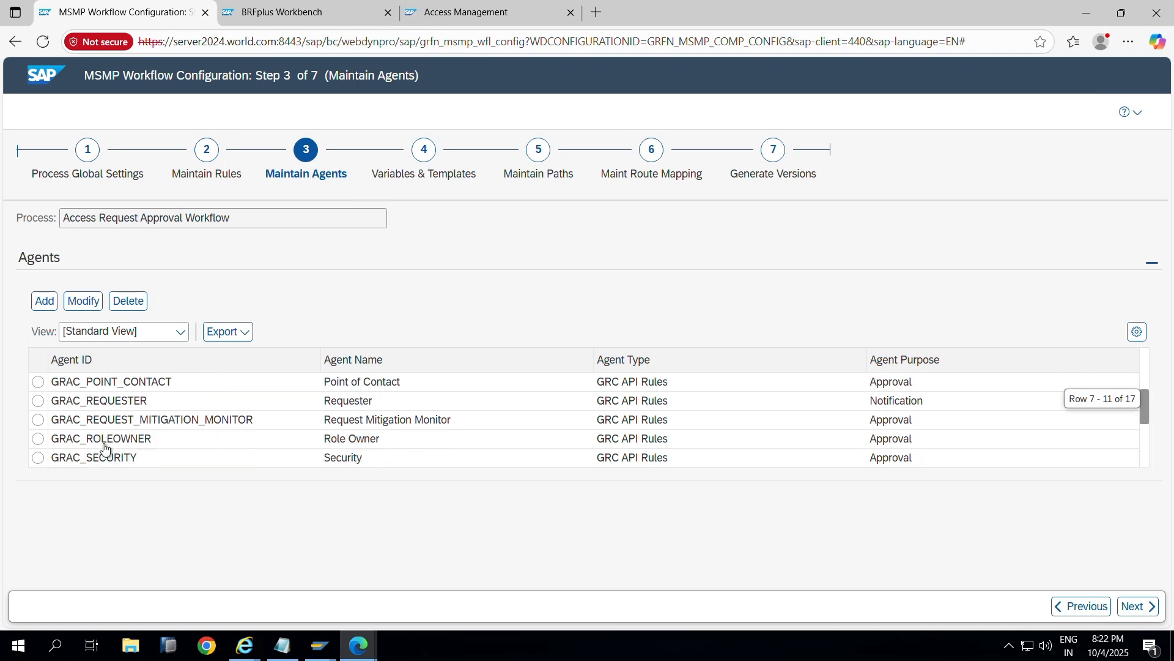
scroll(105, 451, down, 1)
click(98, 457)
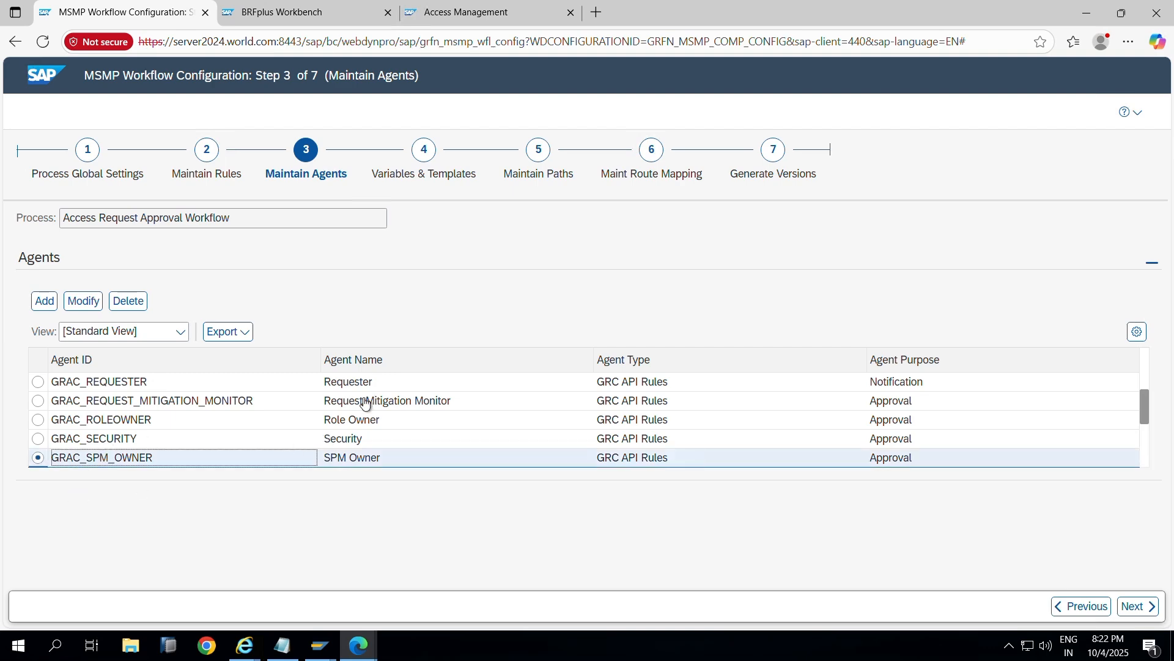
Step: Page through Variables & Templates, Maintain Paths, Route Mapping and Generate Versions, then go to Access Management
click(422, 161)
click(538, 165)
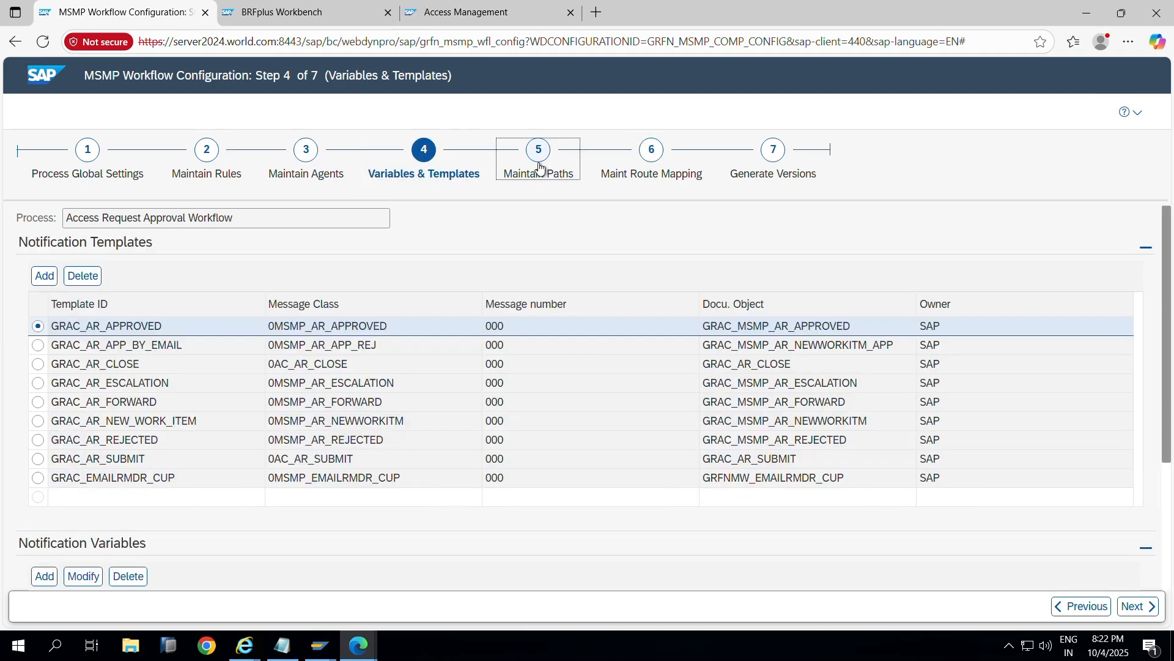
click(651, 178)
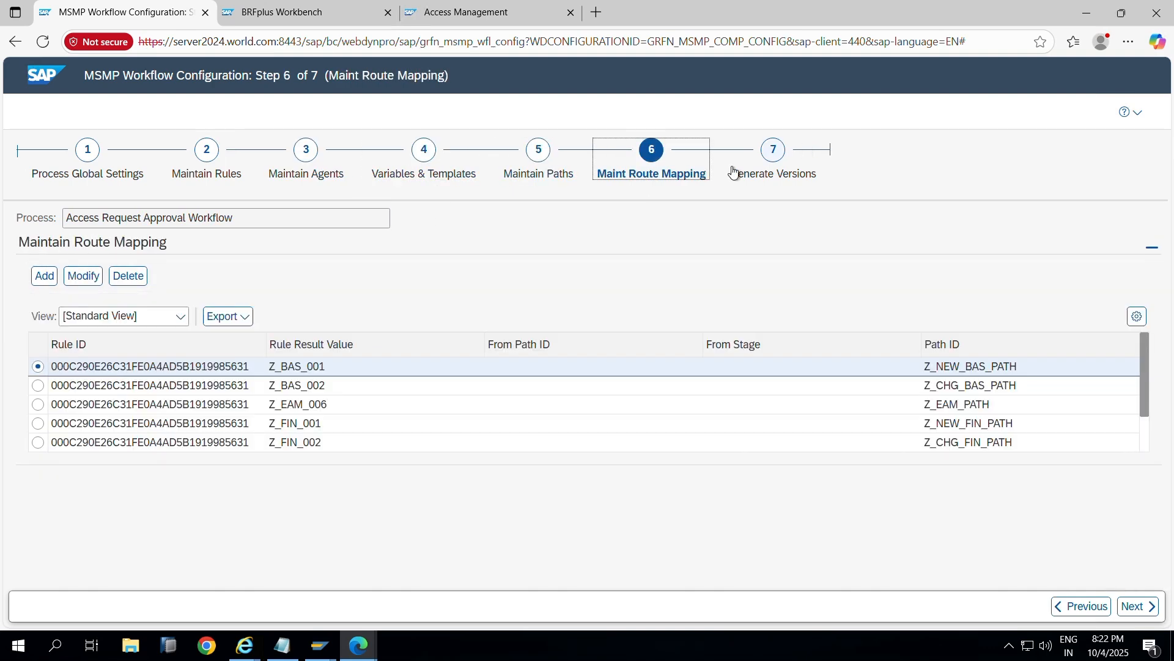
click(799, 154)
click(435, 15)
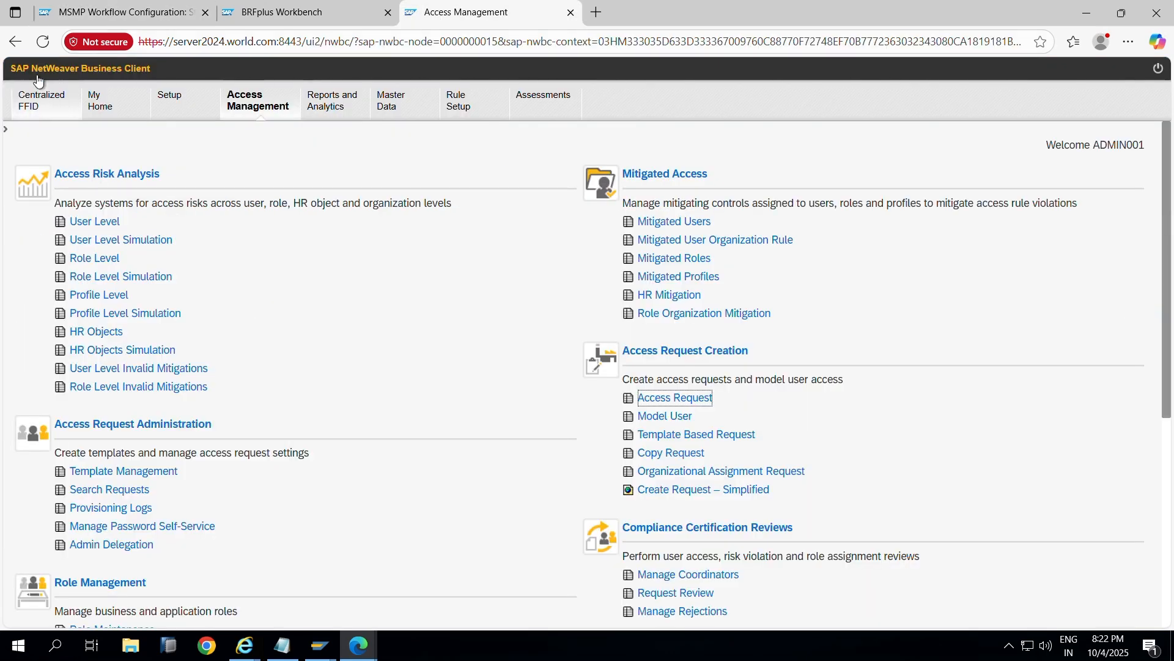
click(43, 41)
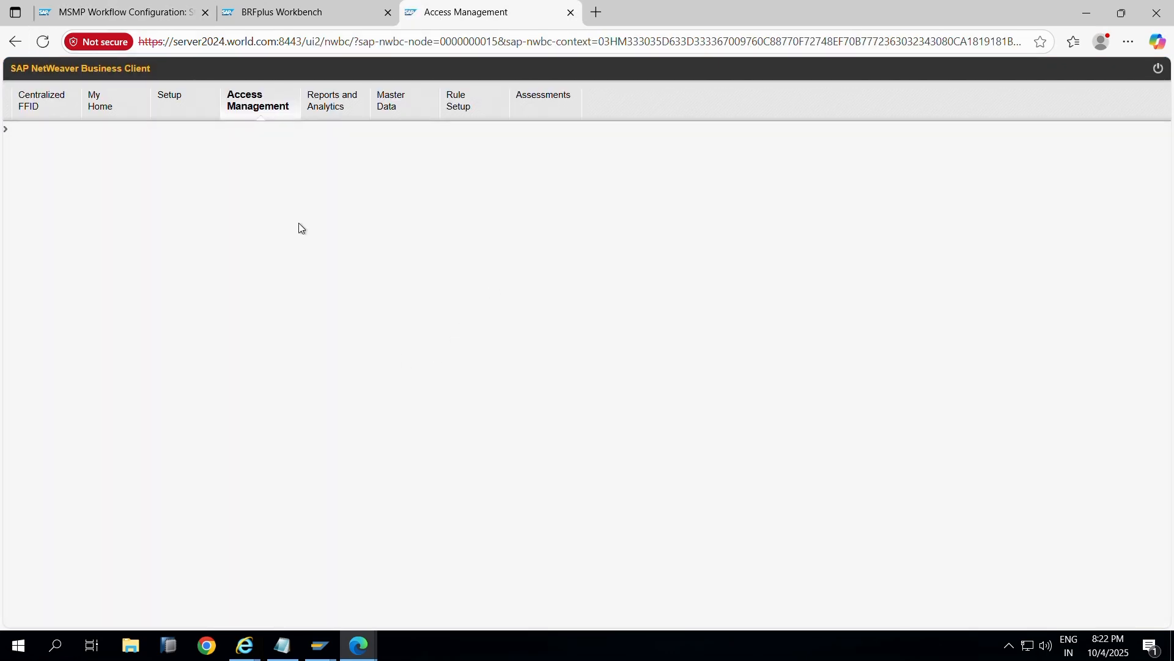
scroll(112, 405, down, 1)
scroll(111, 404, down, 1)
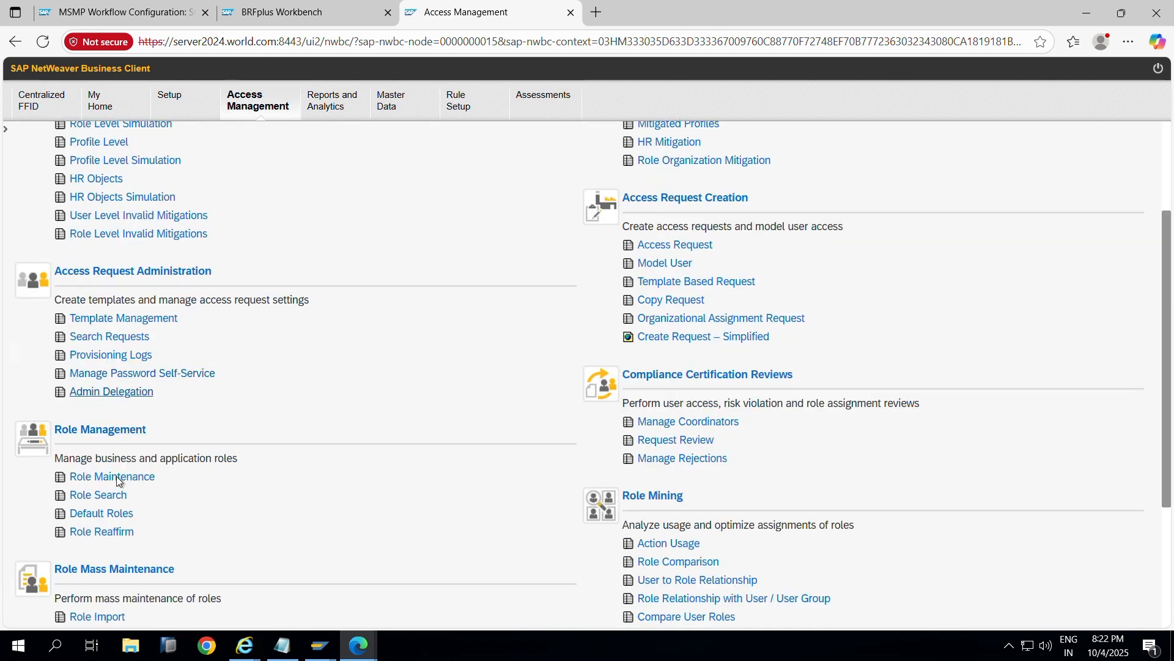
scroll(113, 474, down, 1)
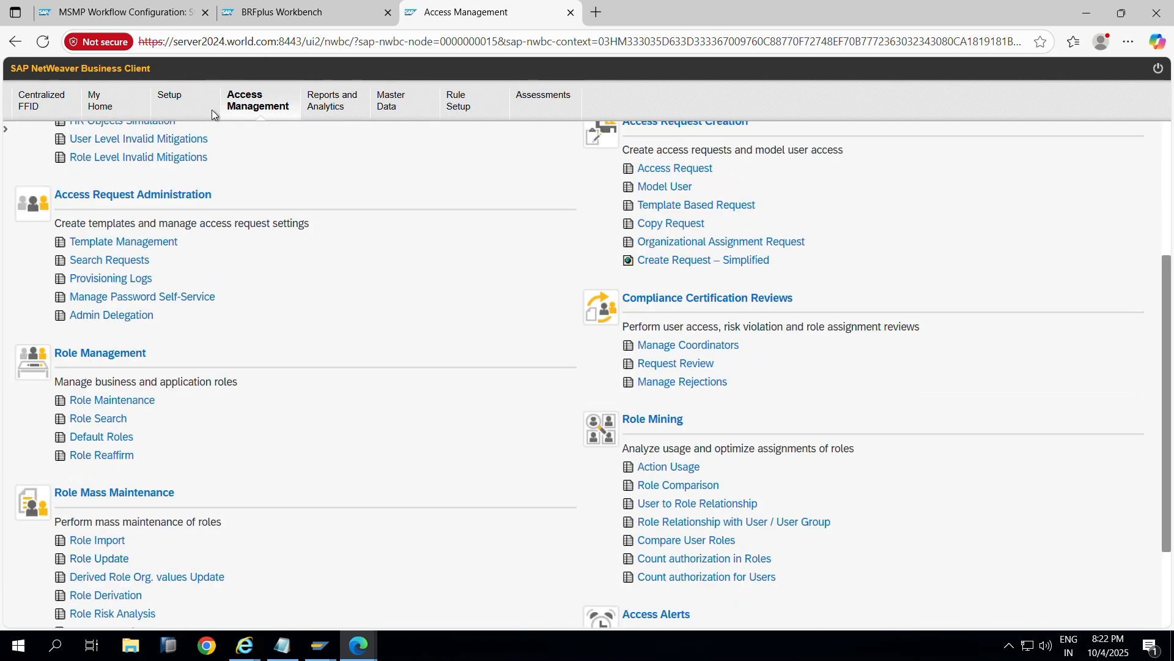
click(186, 112)
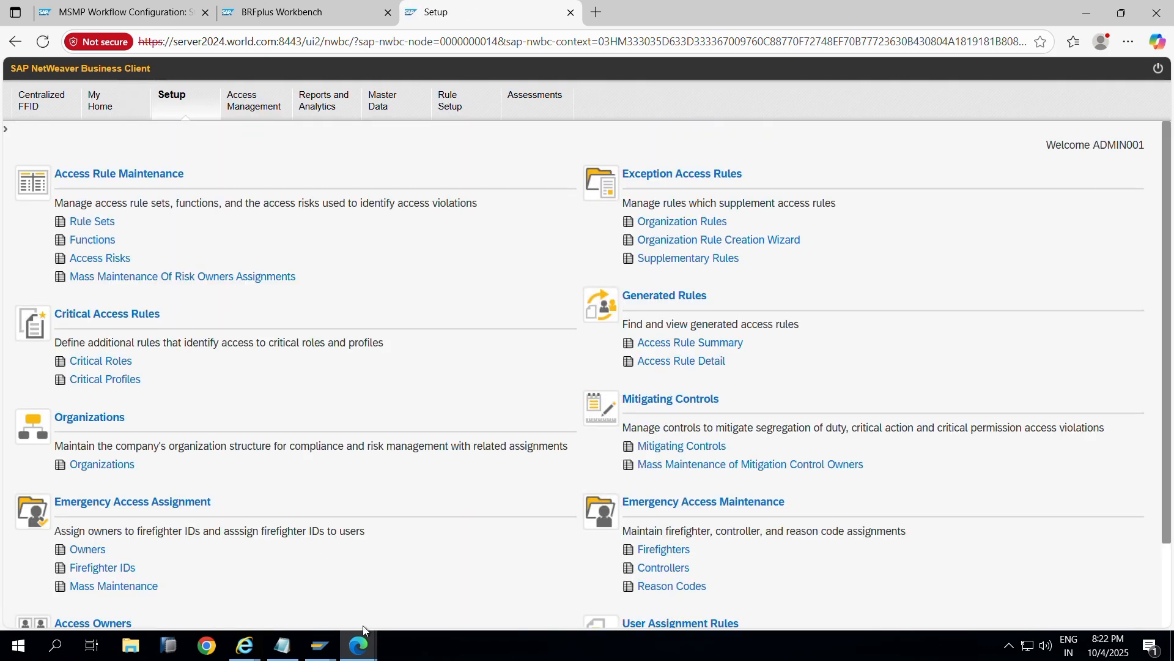
click(282, 645)
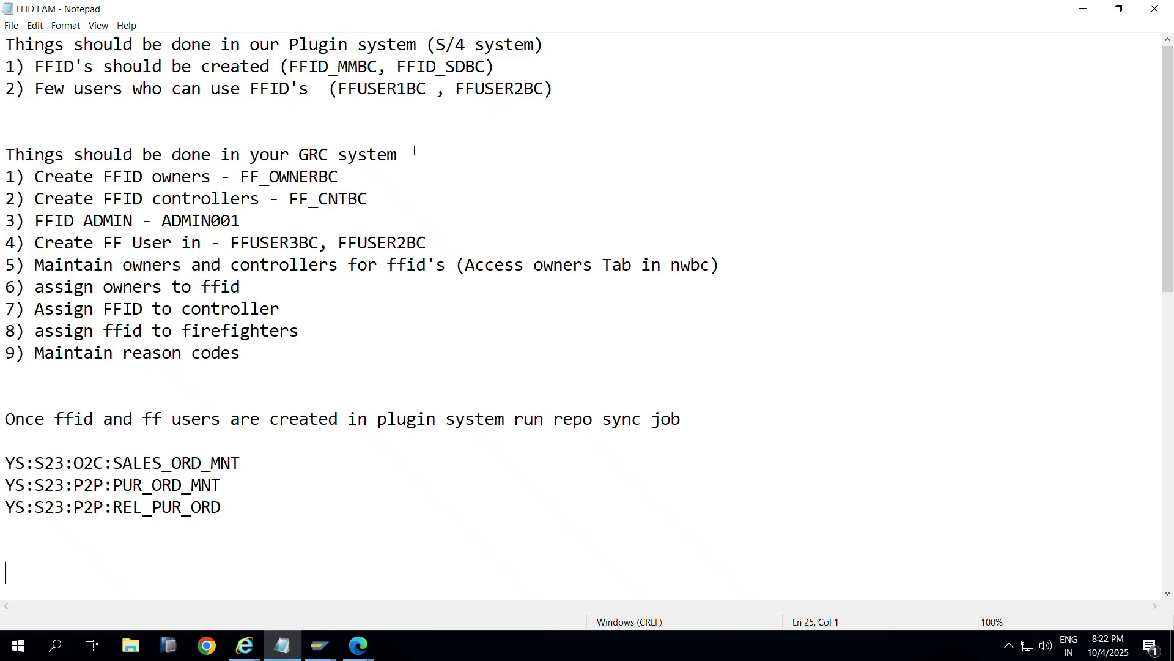
click(358, 645)
scroll(112, 517, down, 1)
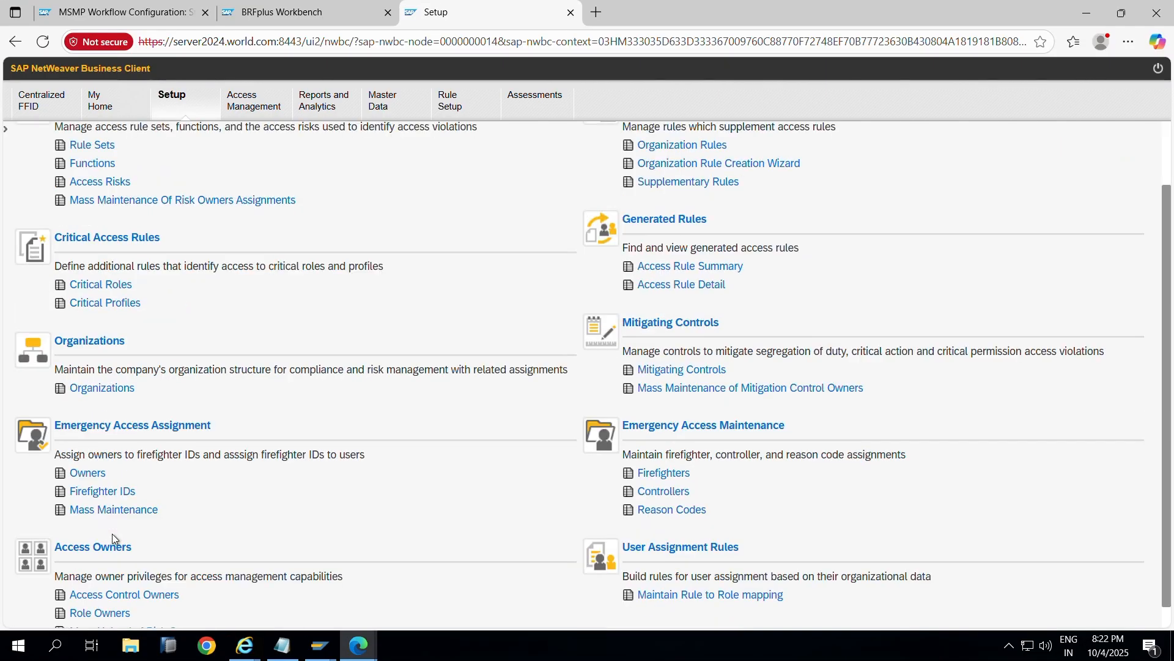
click(106, 495)
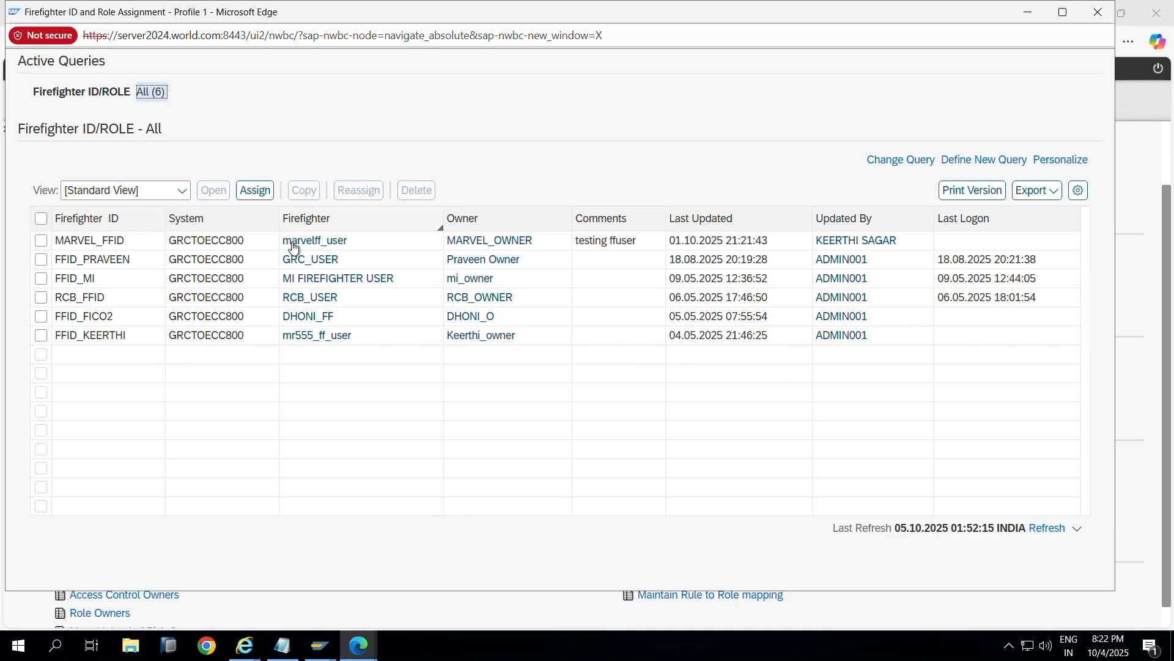
click(1095, 10)
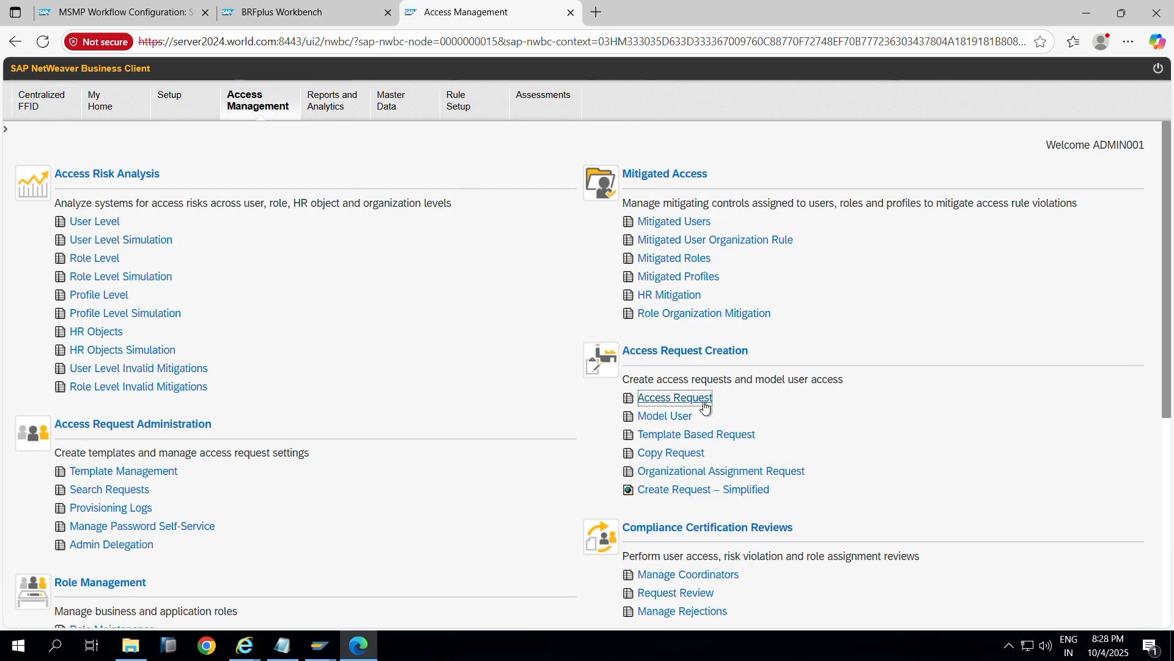
Step: Start a new access request with request type Superuser Access
click(702, 401)
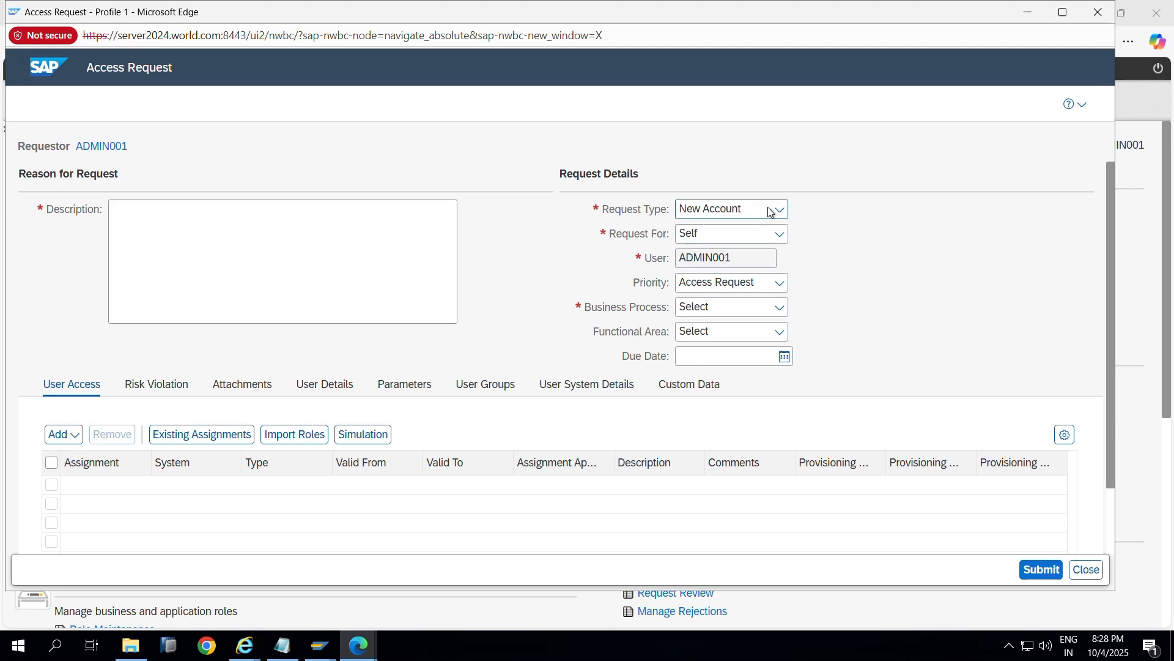
click(770, 211)
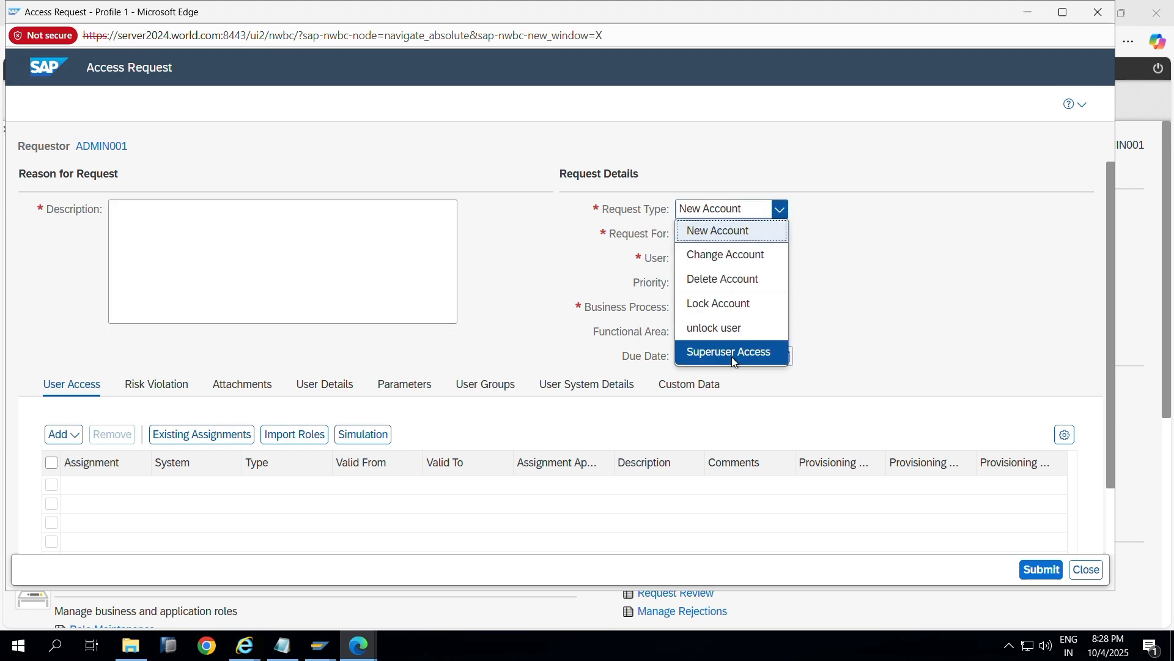
click(729, 352)
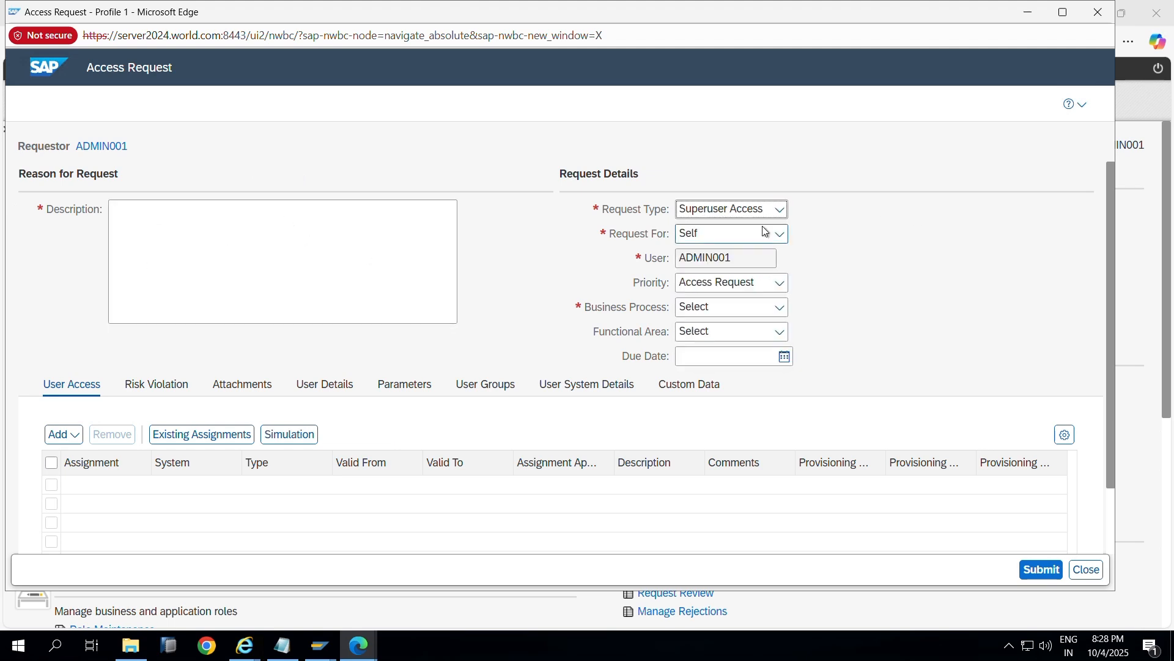
click(59, 435)
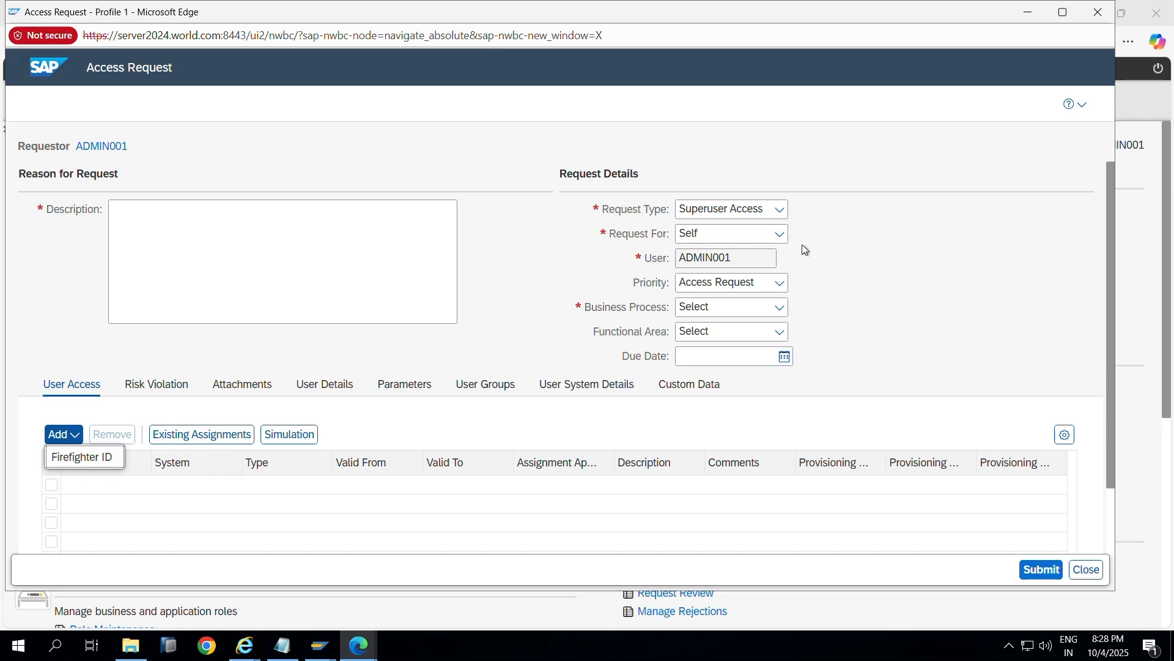
Step: Set Request For to Multiple users after checking the FFID EAM notes
click(780, 235)
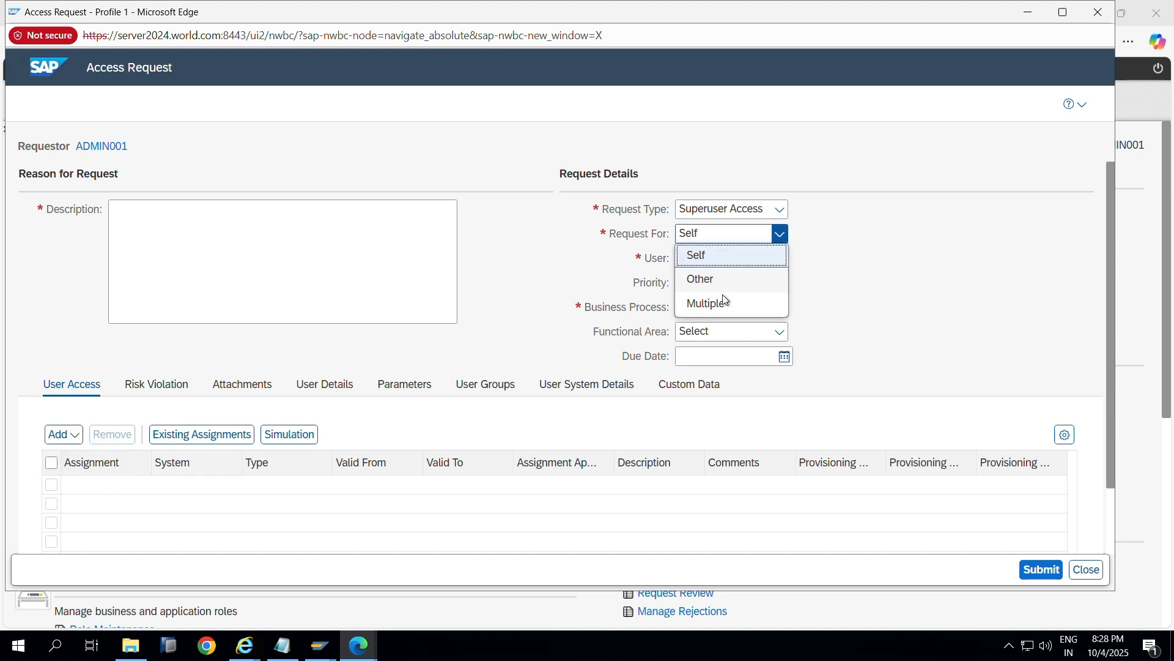
click(725, 281)
key(alt+Tab)
key(alt+Tab)
key(alt+Tab)
key(alt+Tab)
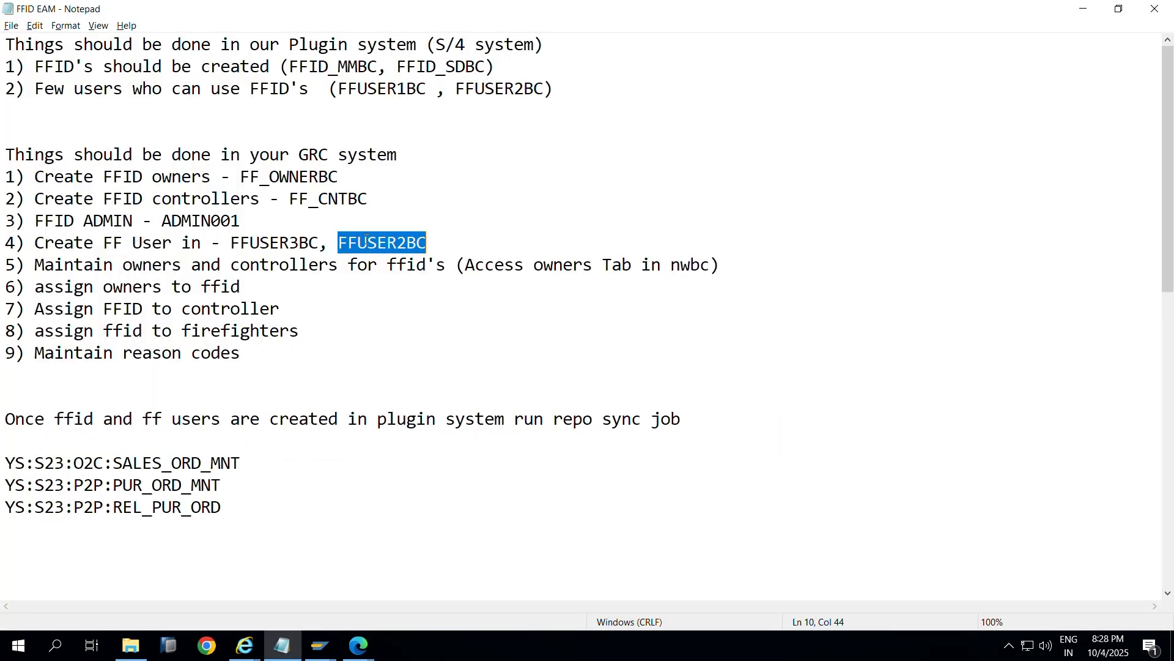
key(alt+Tab)
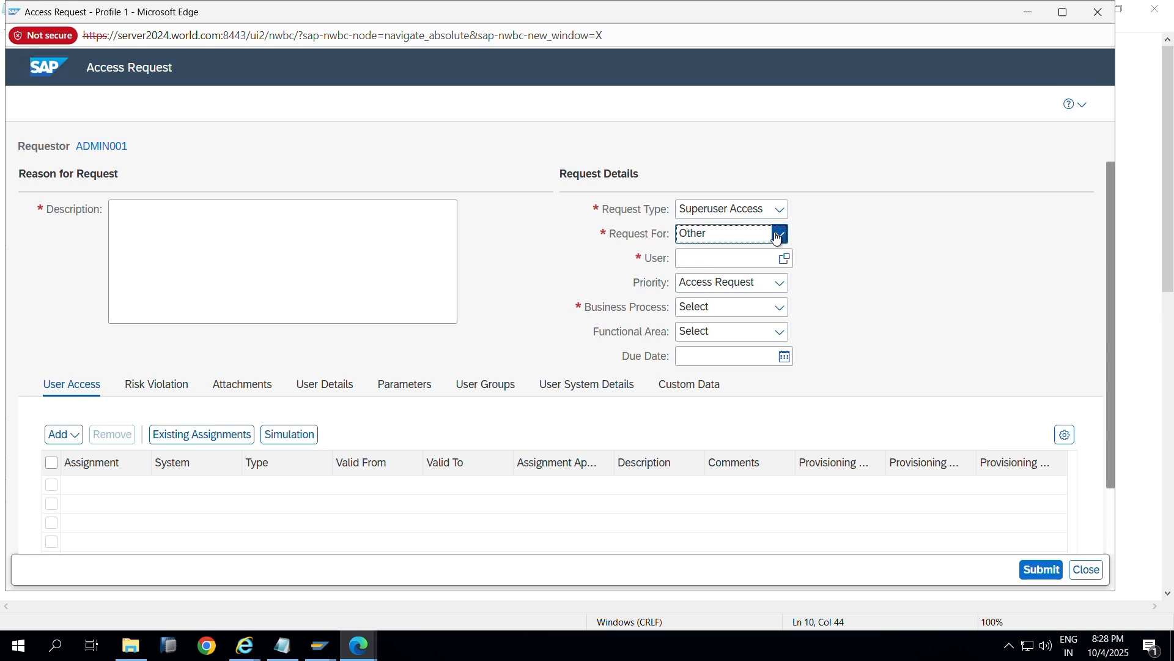
click(777, 237)
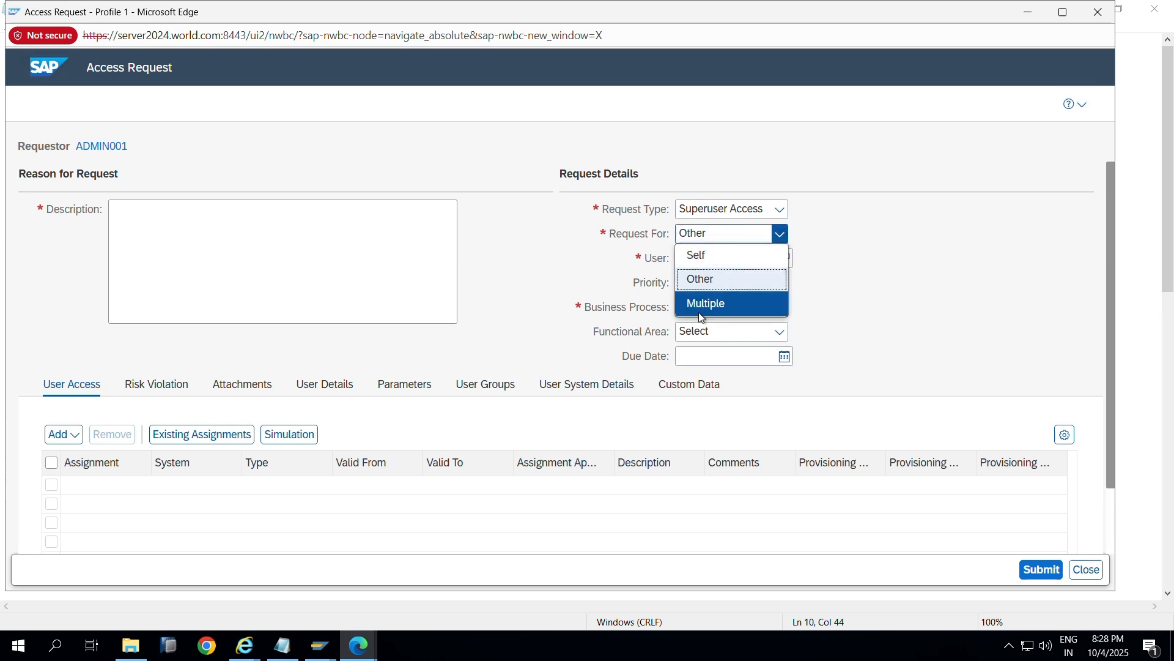
click(704, 302)
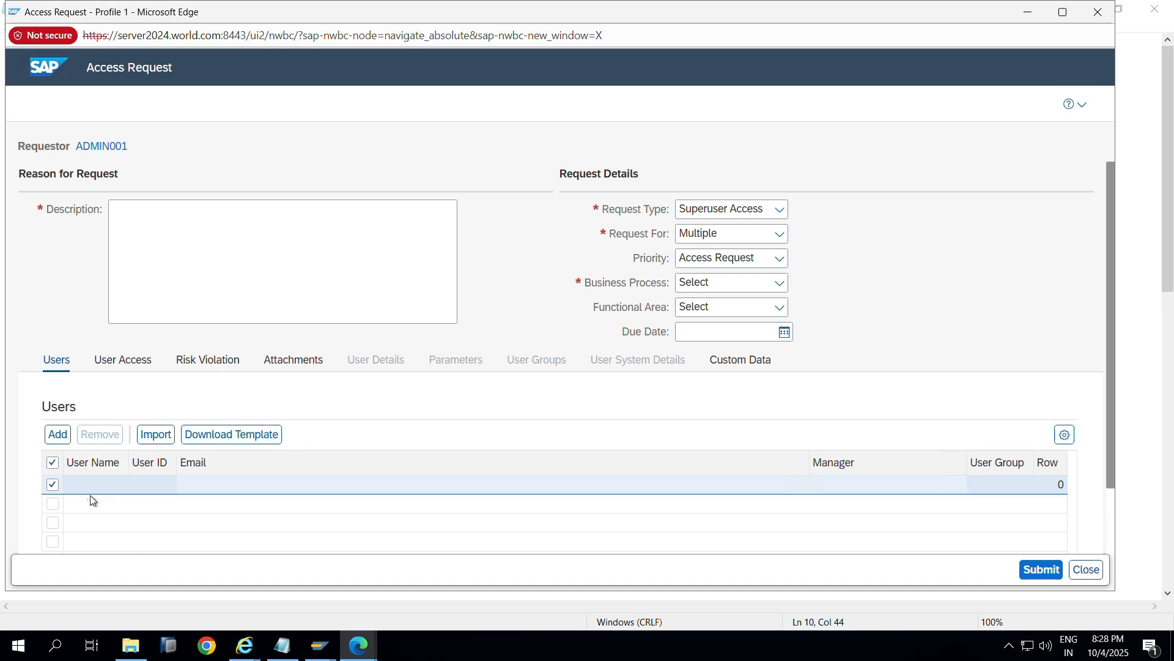
Step: Choose business process Consolidation, enter description 'FFID ACCESS REQUEST', and start adding users
click(778, 283)
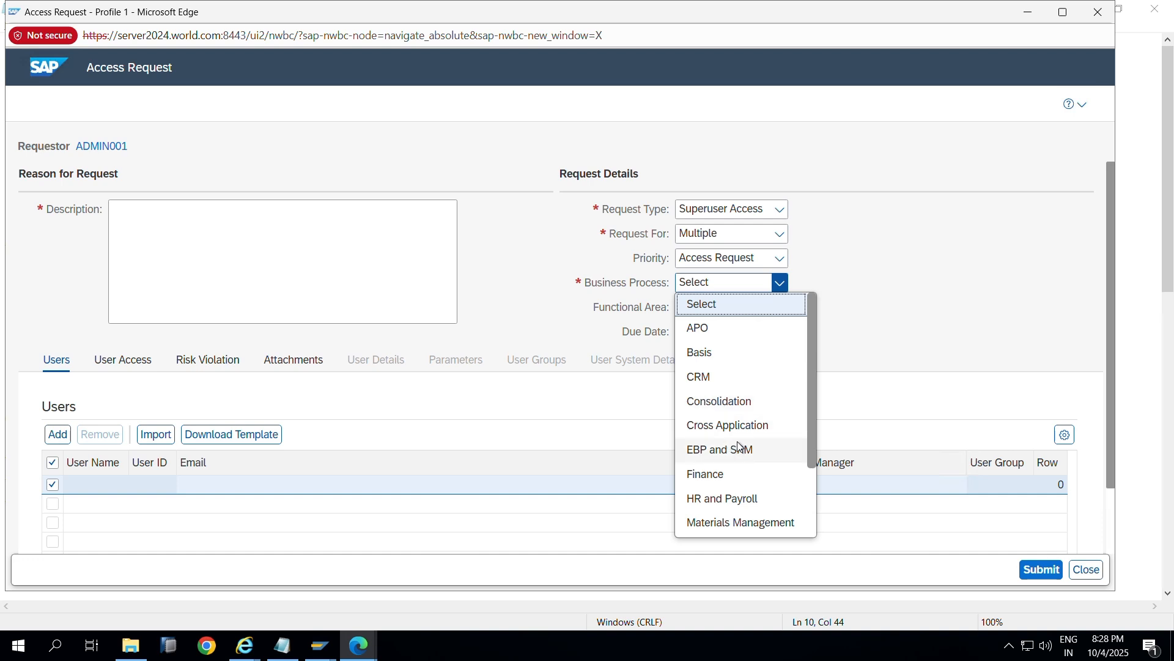
click(710, 401)
click(257, 271)
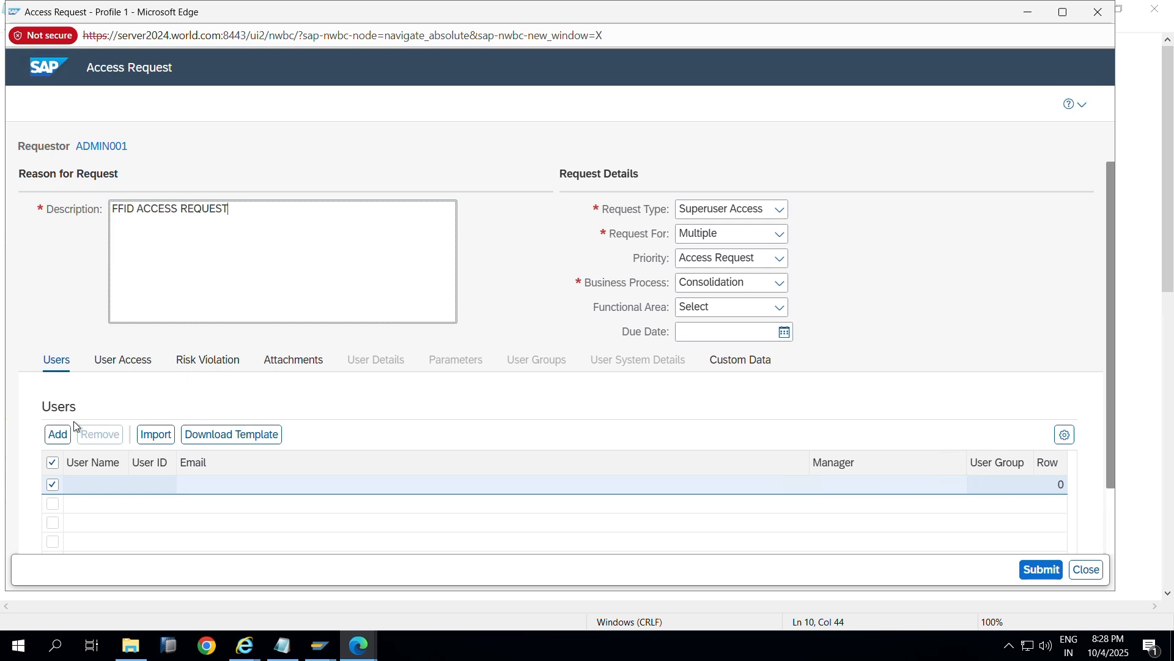
scroll(182, 409, down, 2)
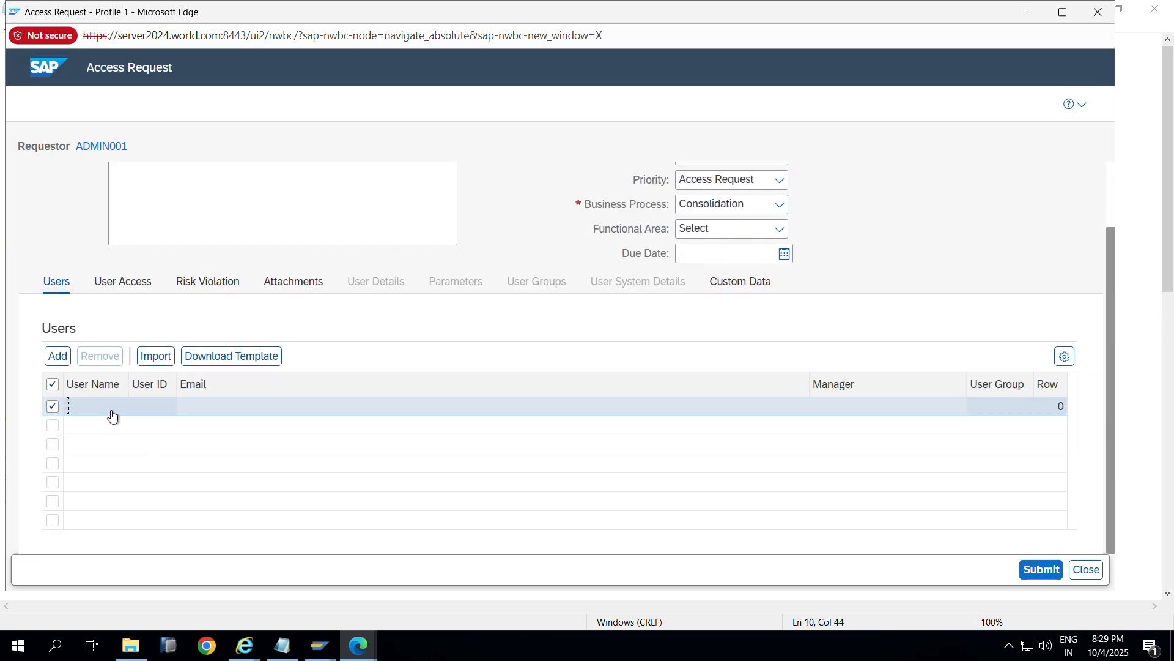
click(54, 360)
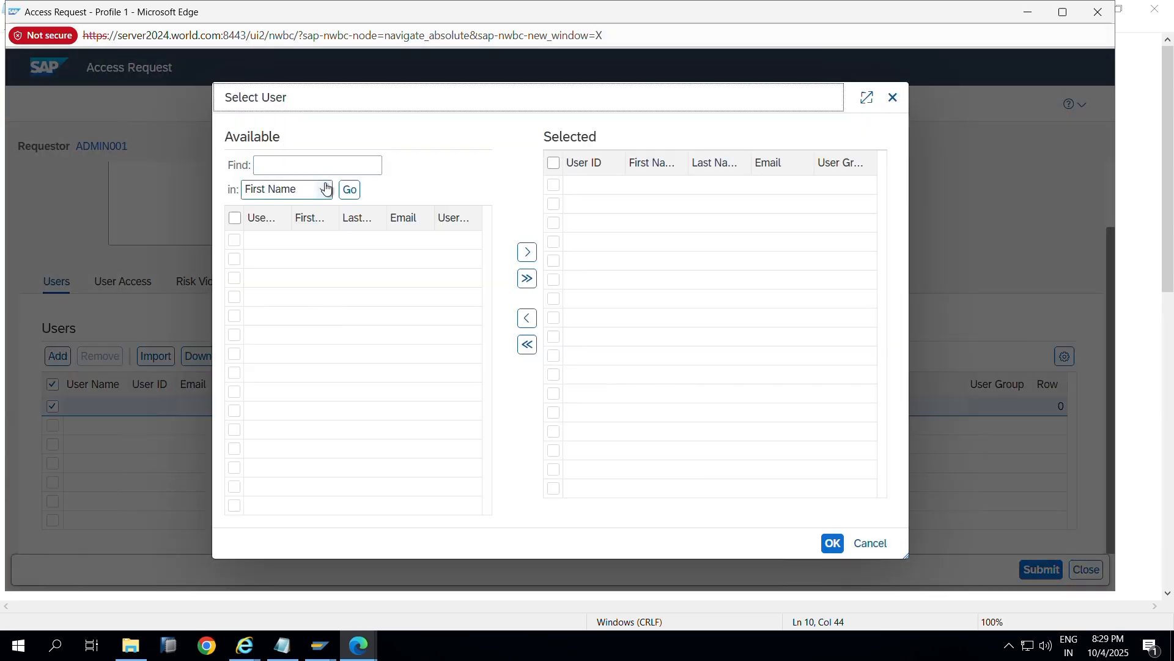
Step: Search by User ID for FFUSER2BC and move it to the selected users
click(306, 189)
click(287, 233)
click(311, 169)
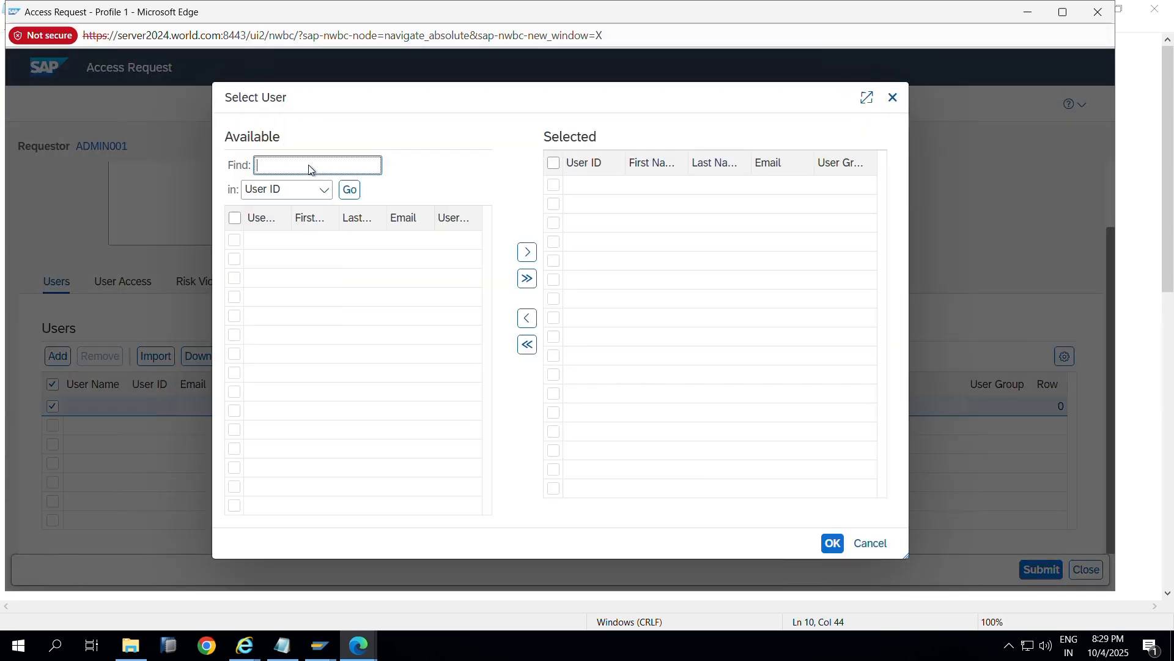
key(alt+Tab)
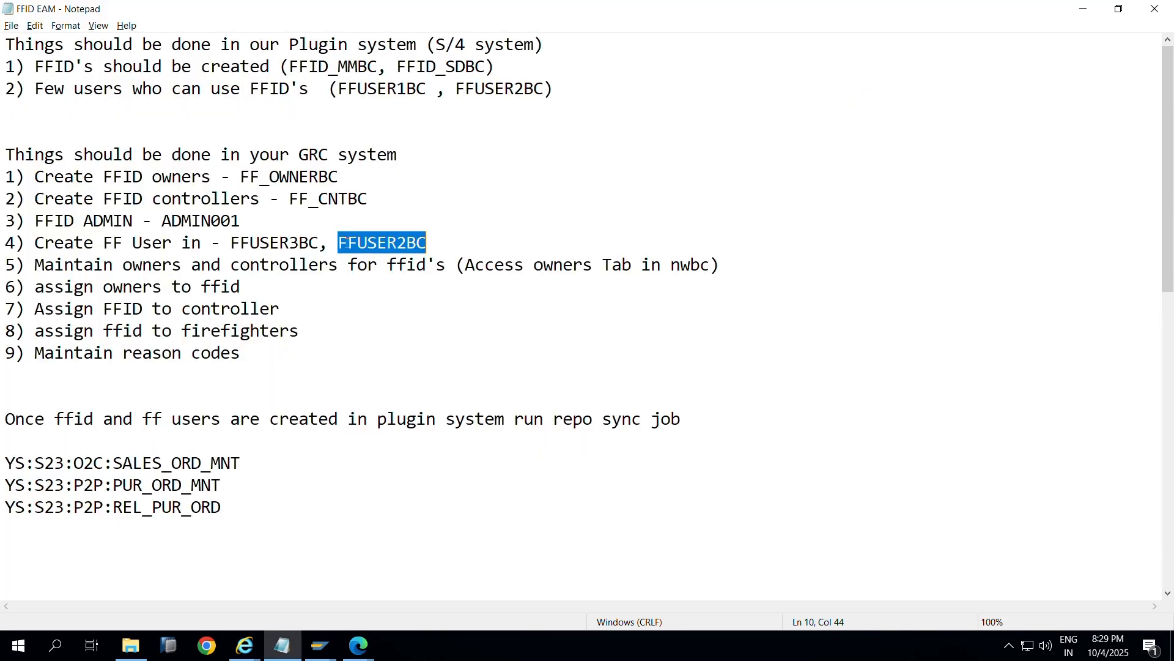
key(alt+Tab)
text(FFUSER2BC)
click(350, 189)
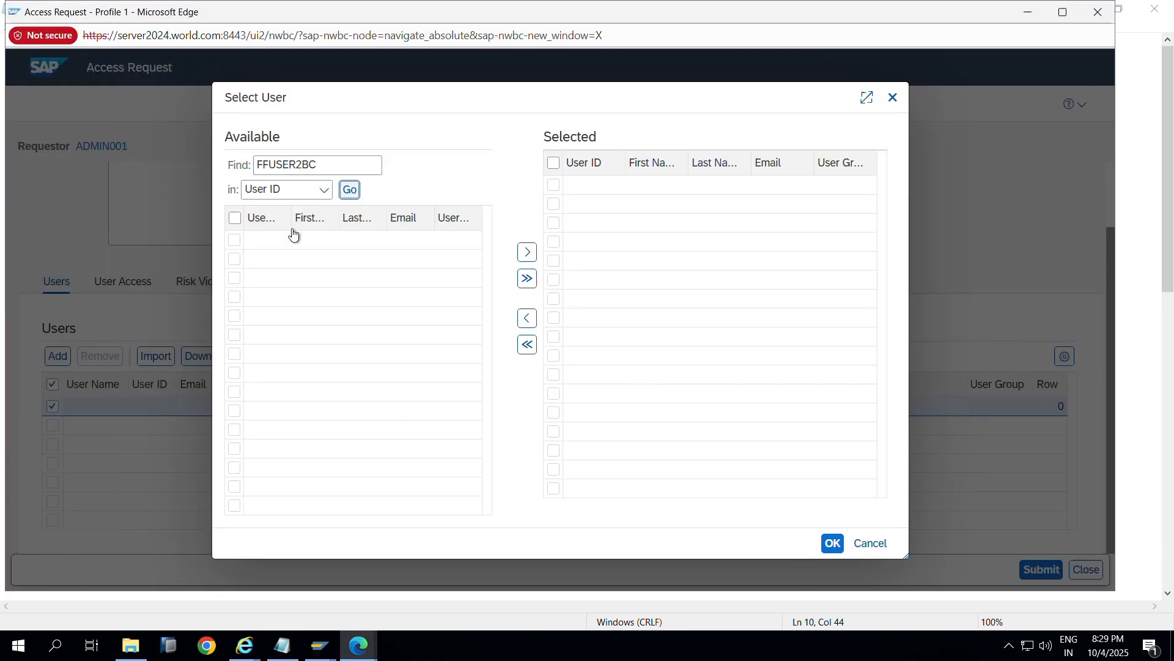
click(236, 246)
click(527, 252)
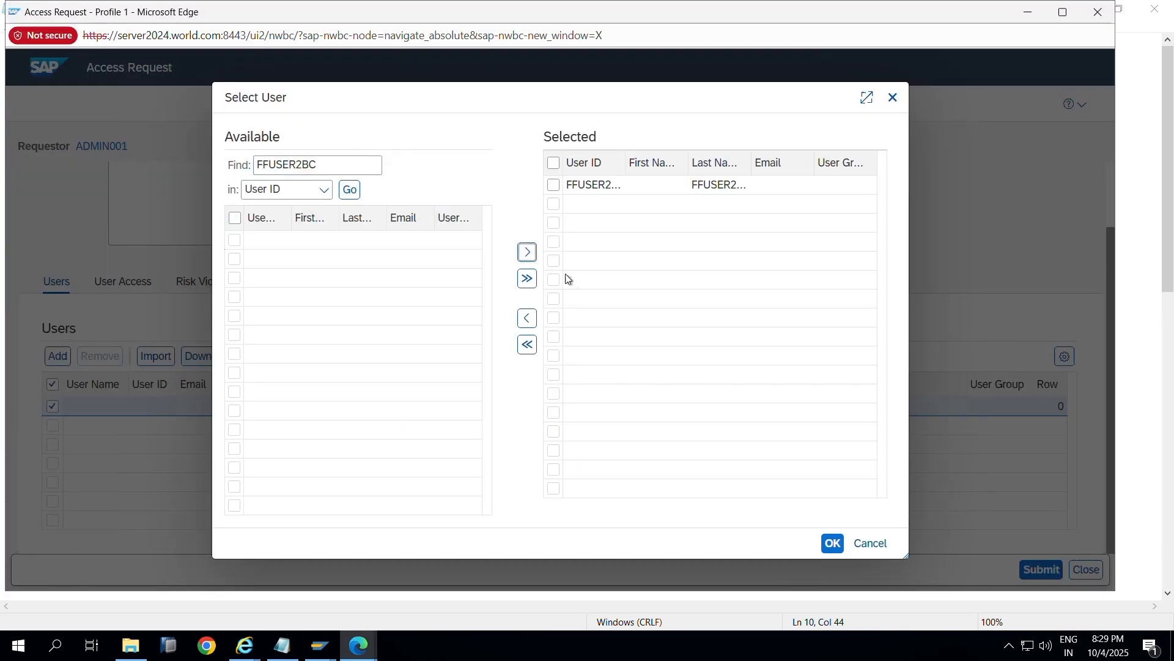
Step: Copy FFUSER3BC from the notes, search and select it, then confirm both users
key(alt+Tab)
click(294, 243)
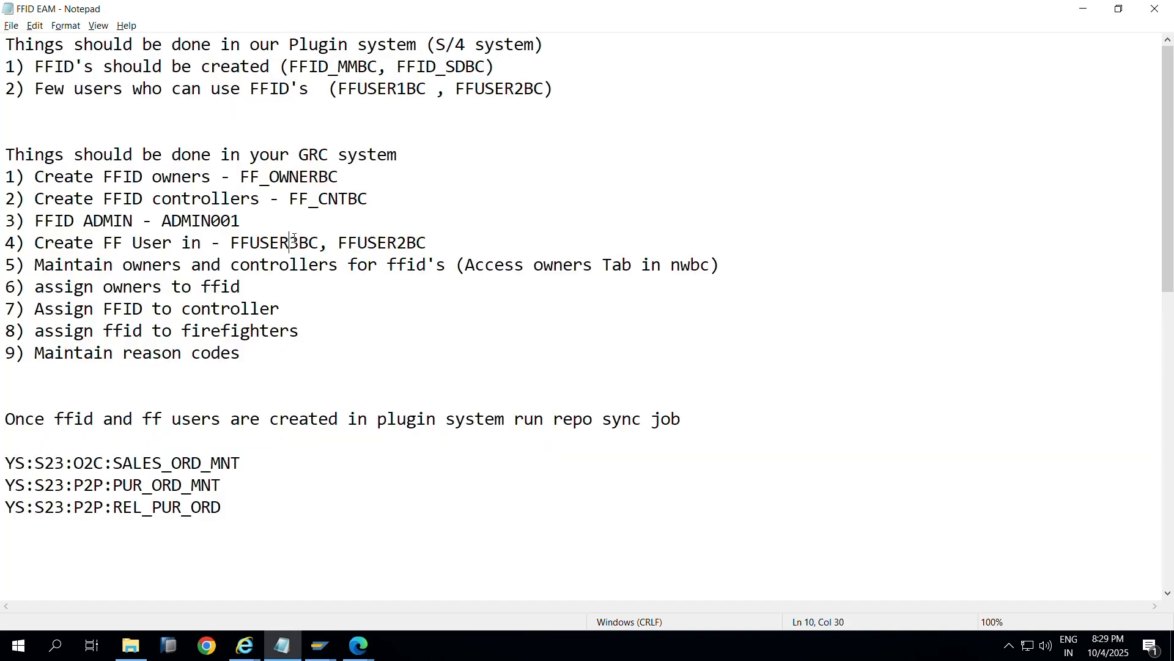
double_click(294, 243)
key(ctrl+c)
key(alt+Tab)
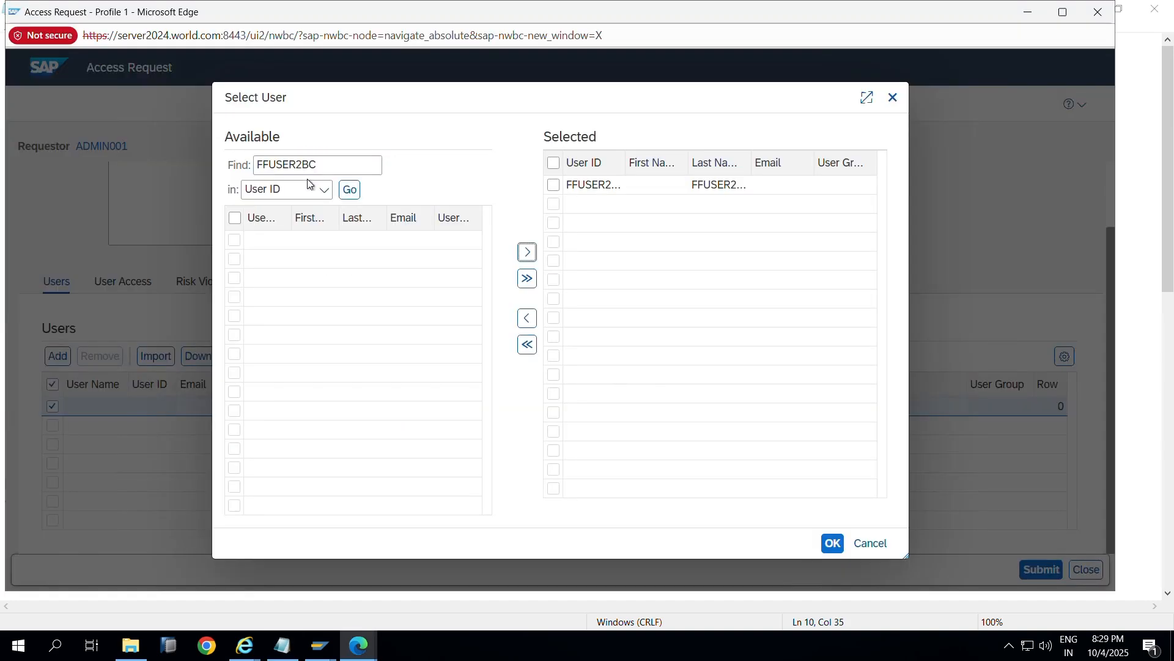
key(ctrl+a)
key(ctrl+v)
key(BackSpace)
click(326, 186)
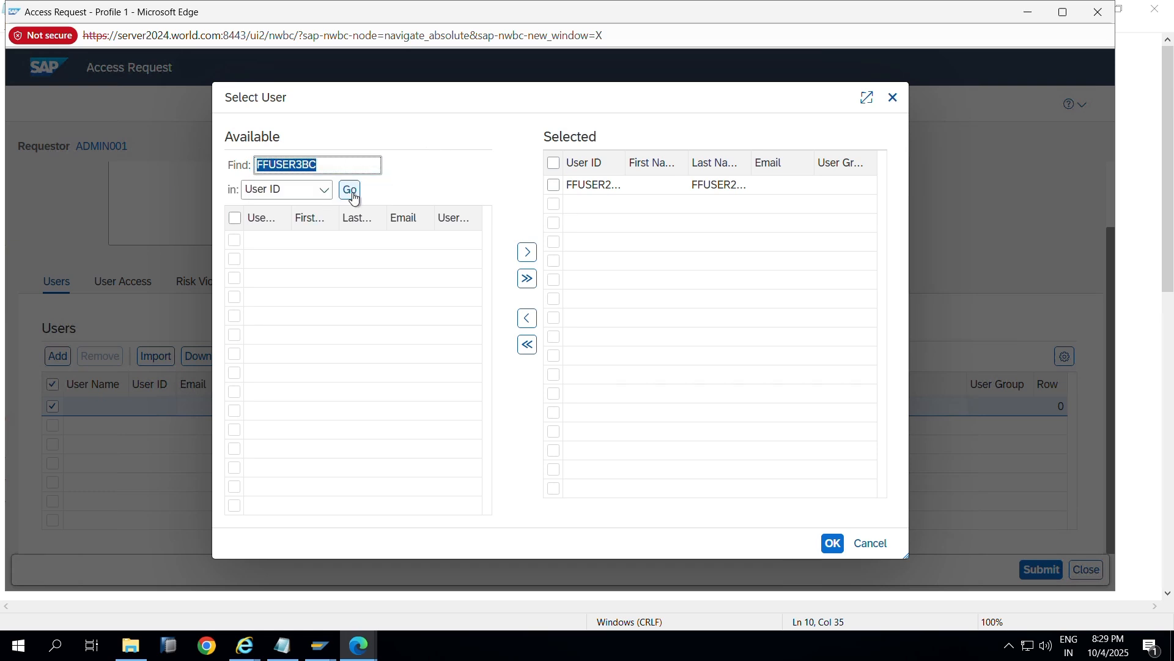
click(351, 190)
click(235, 241)
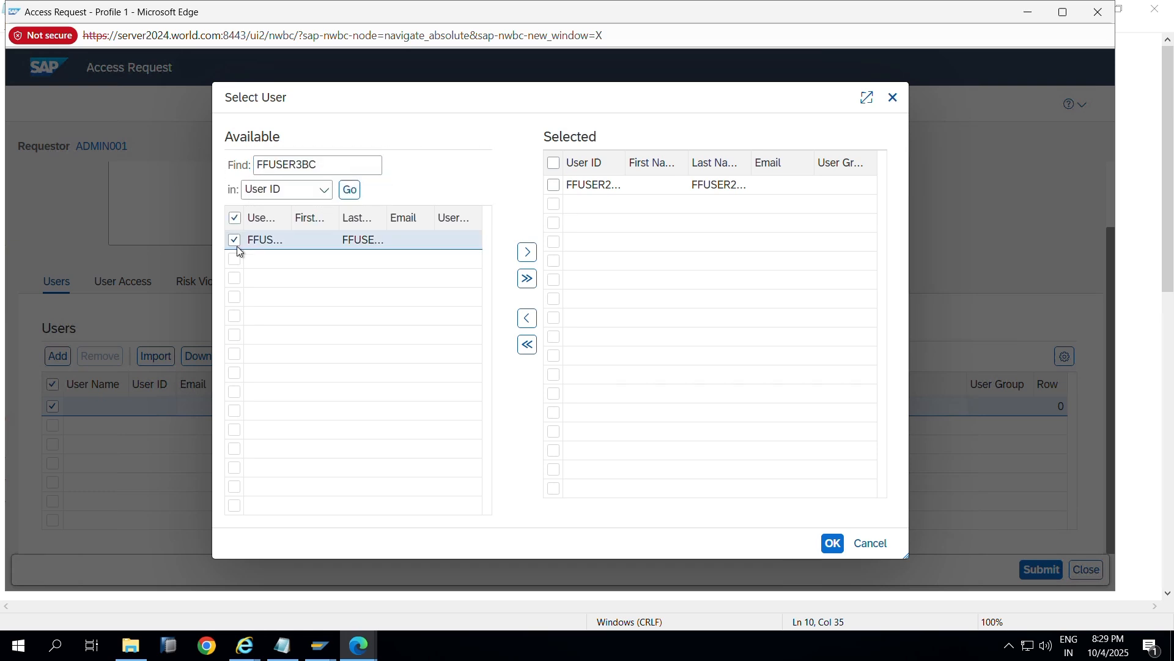
click(526, 252)
click(834, 542)
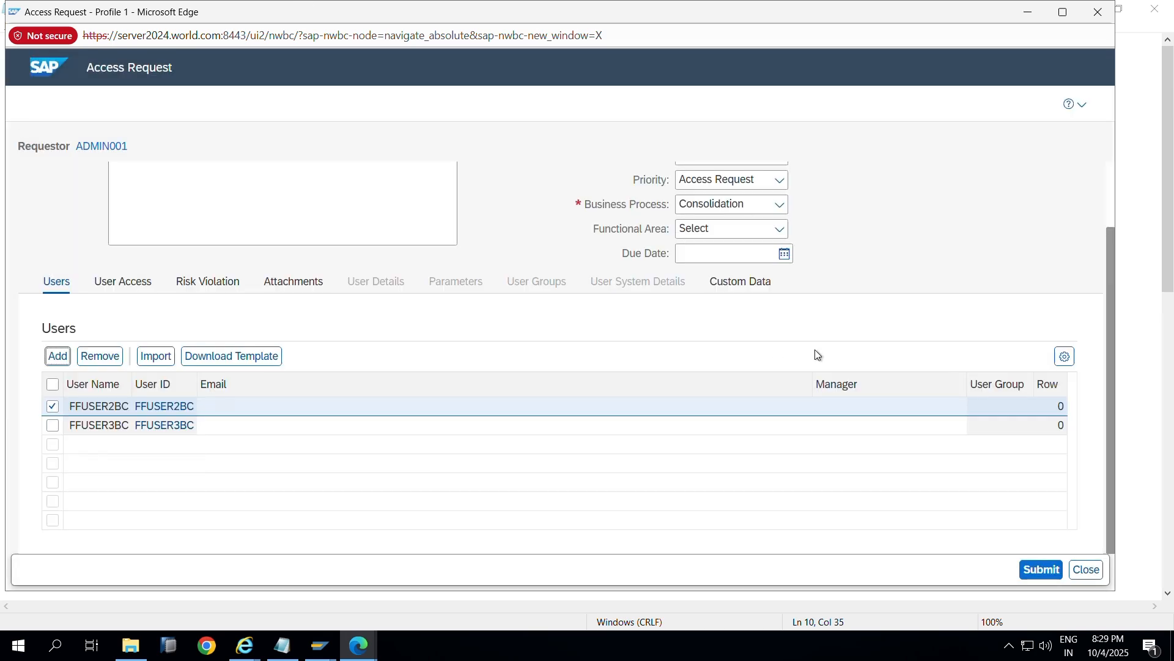
click(890, 408)
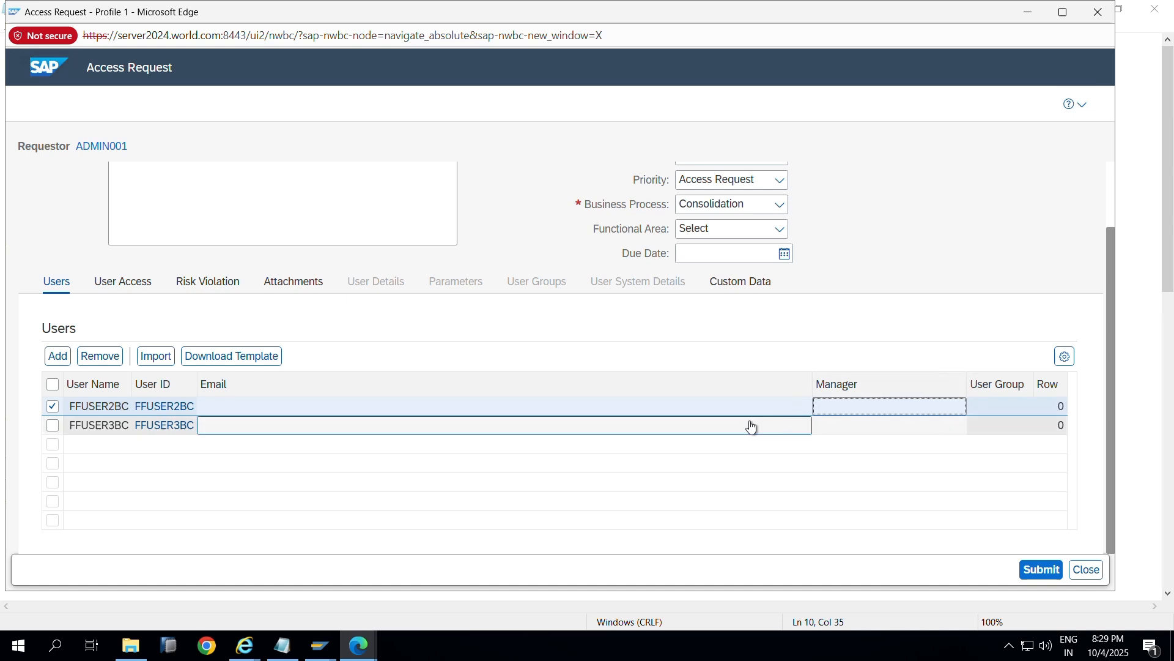
Step: Enter placeholder e-mail values for both firefighter users
click(244, 406)
text(abc@g)
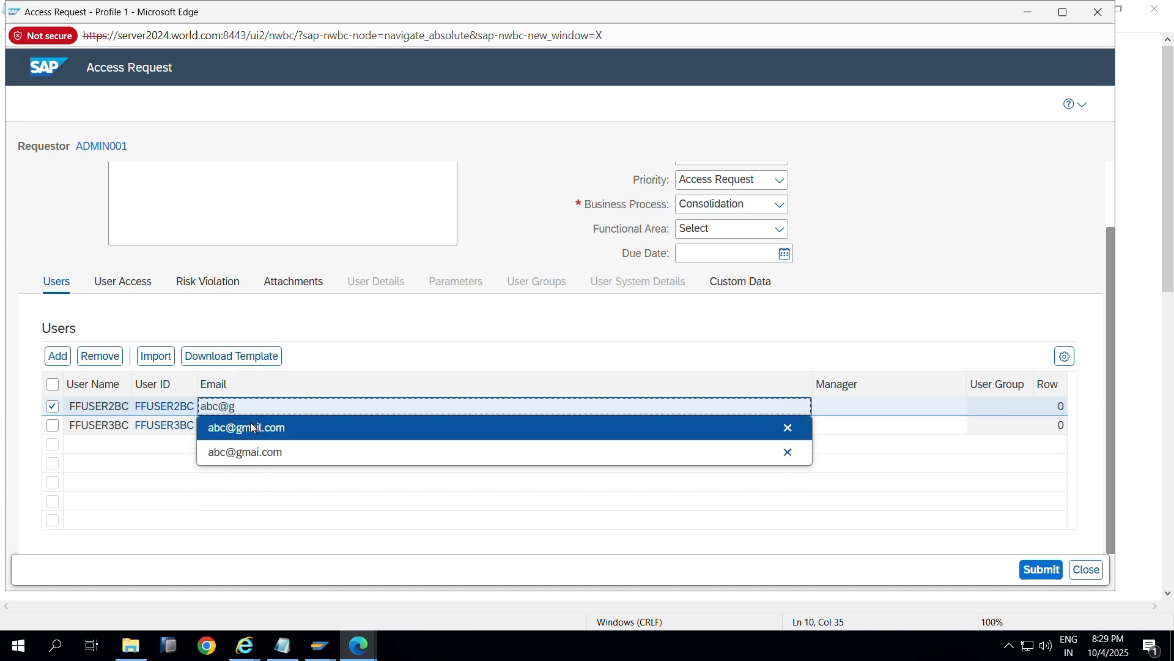
click(256, 426)
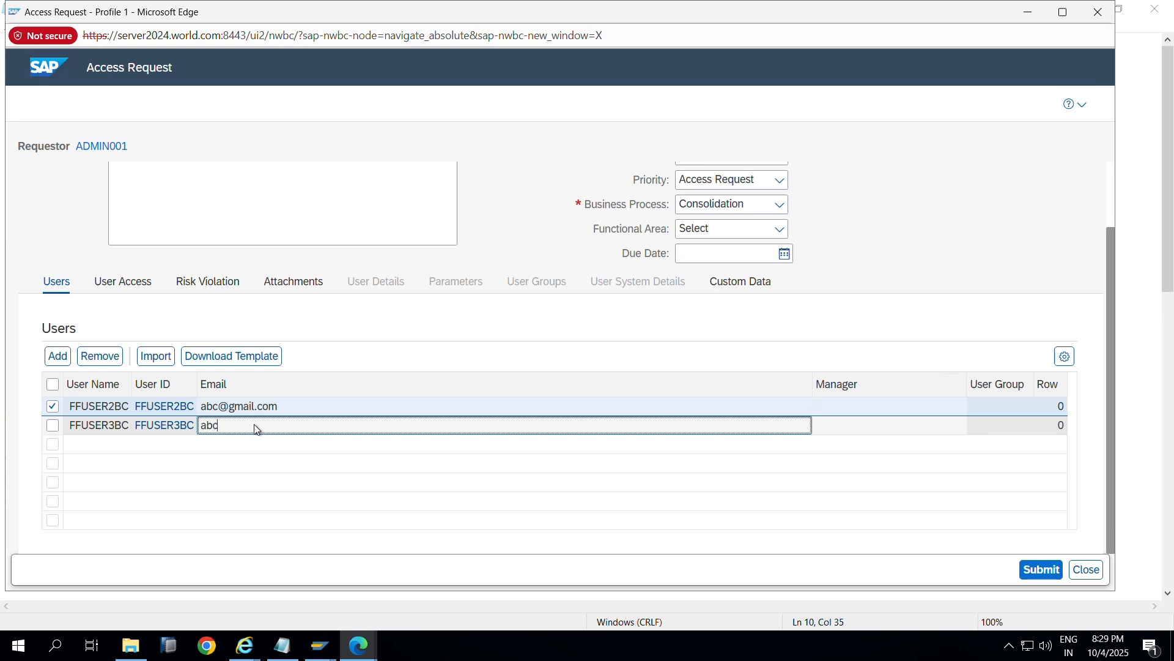
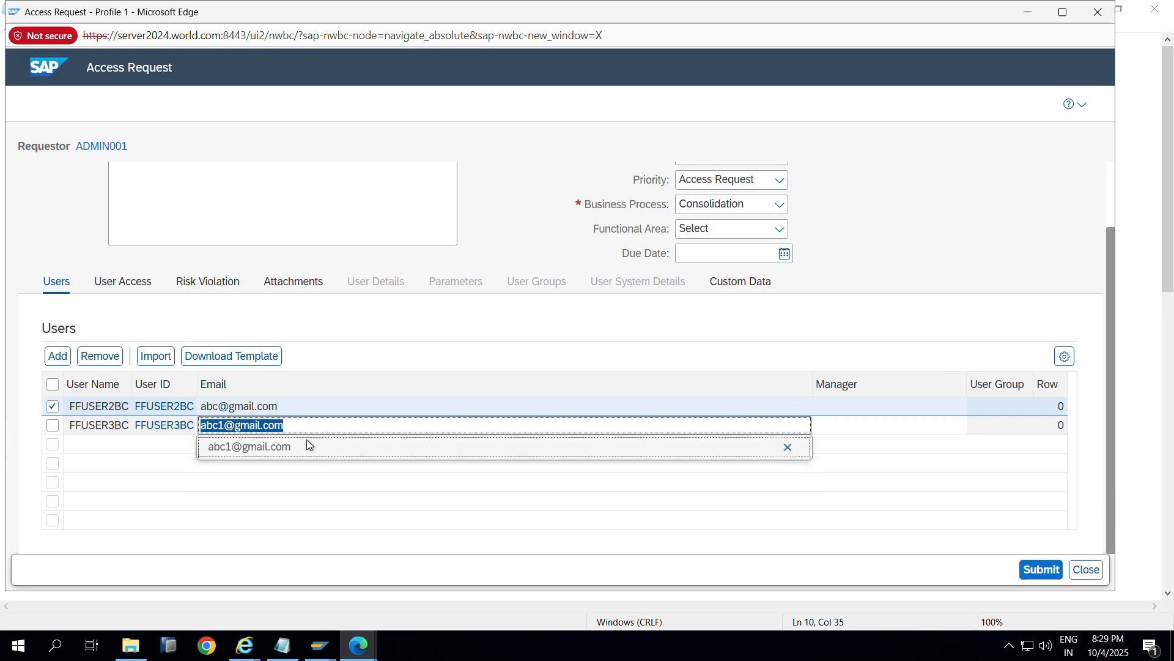
click(308, 444)
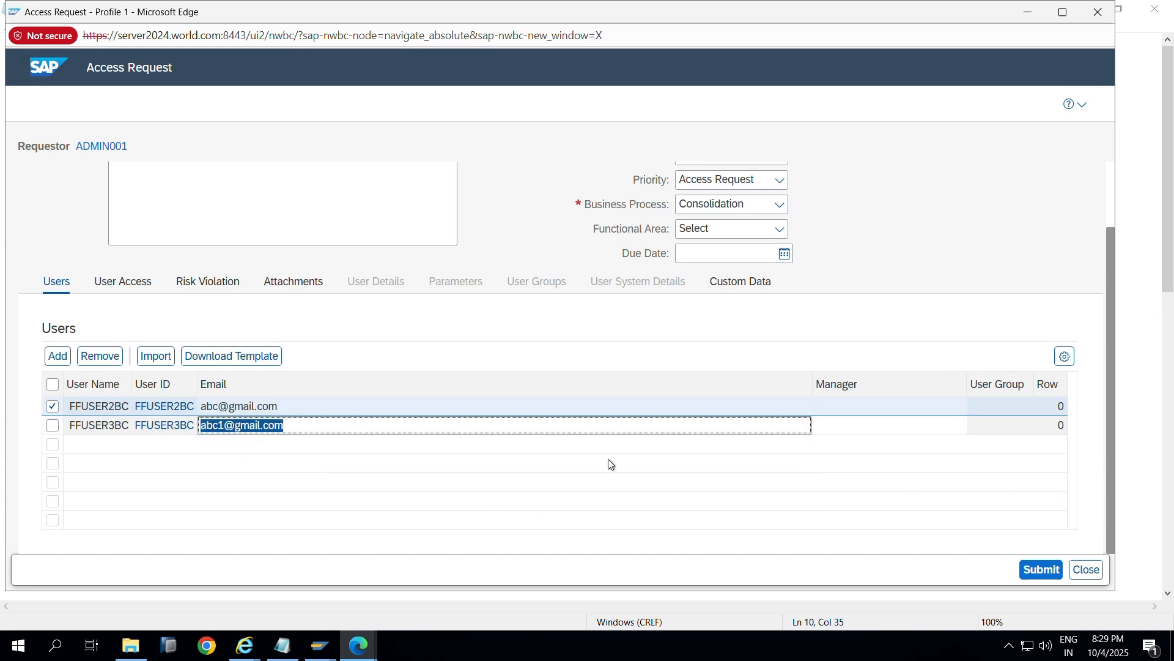
Step: Set HP_MANAGER as the manager for both FFUSER2BC and FFUSER3BC
click(903, 404)
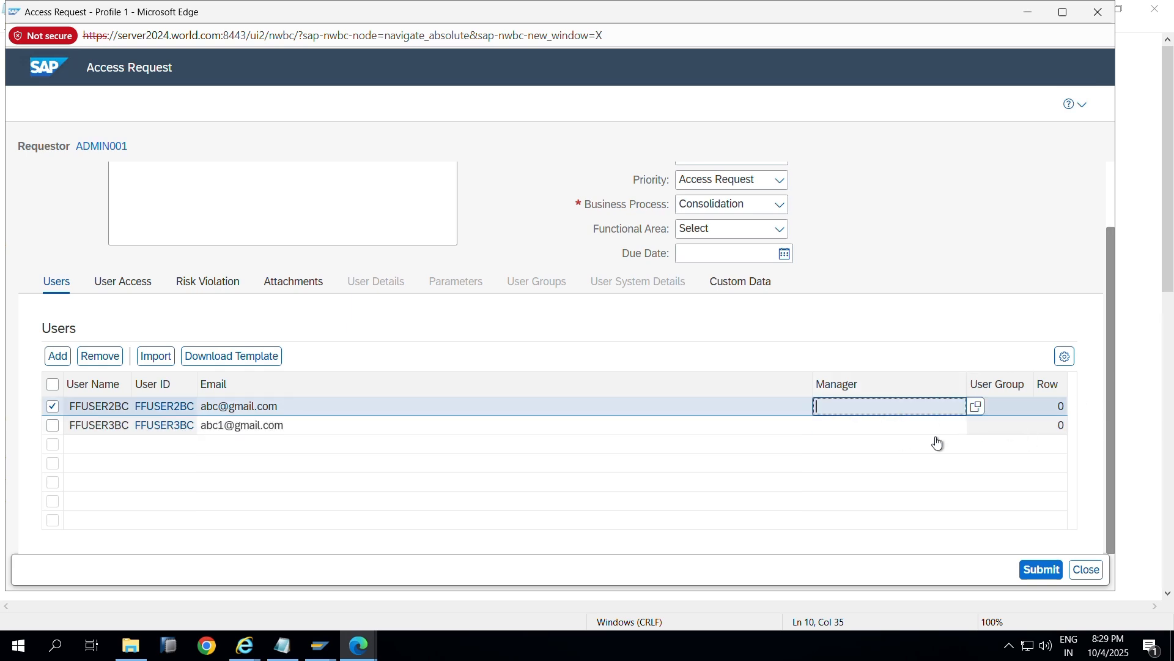
click(974, 406)
click(462, 154)
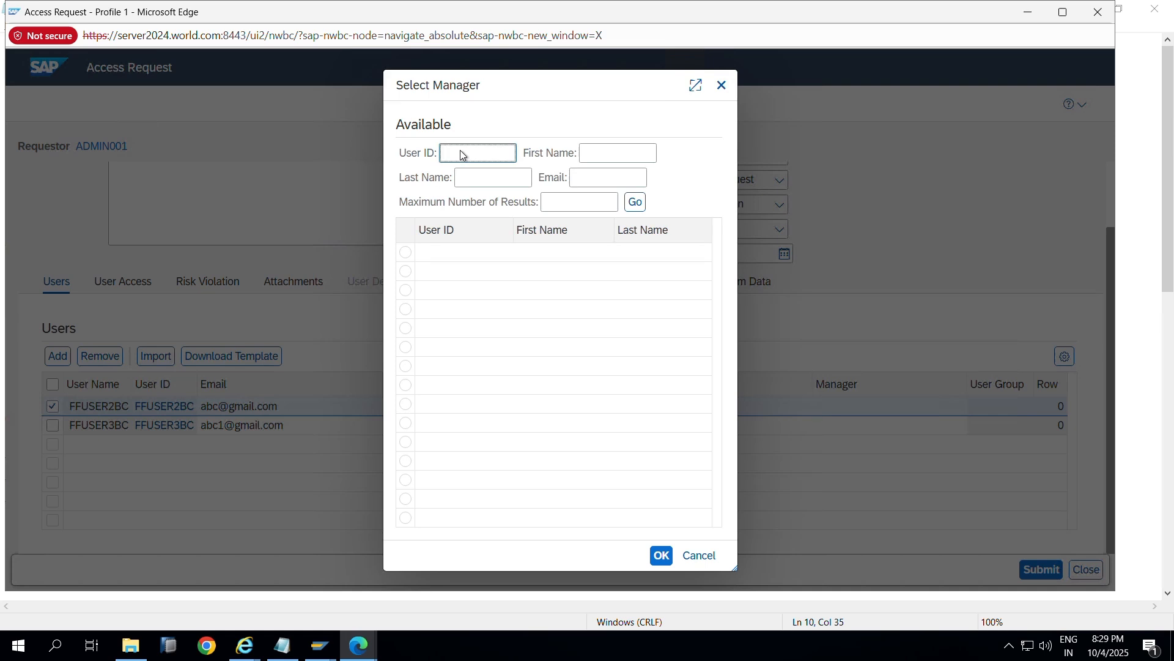
text(HP)
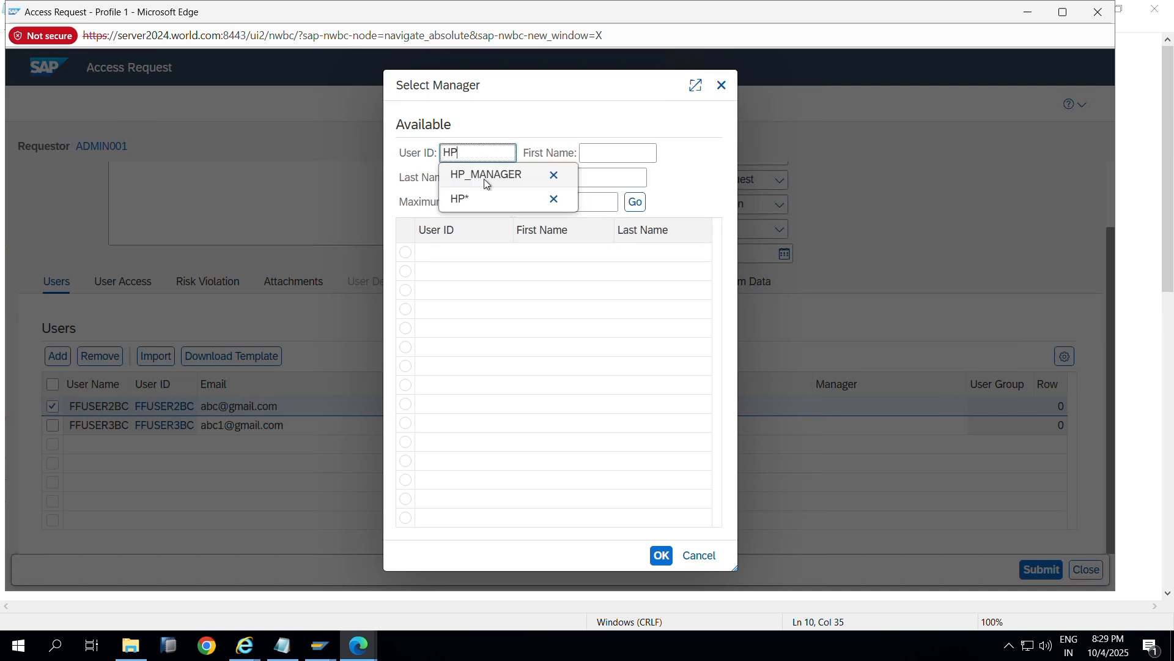
click(482, 183)
click(635, 202)
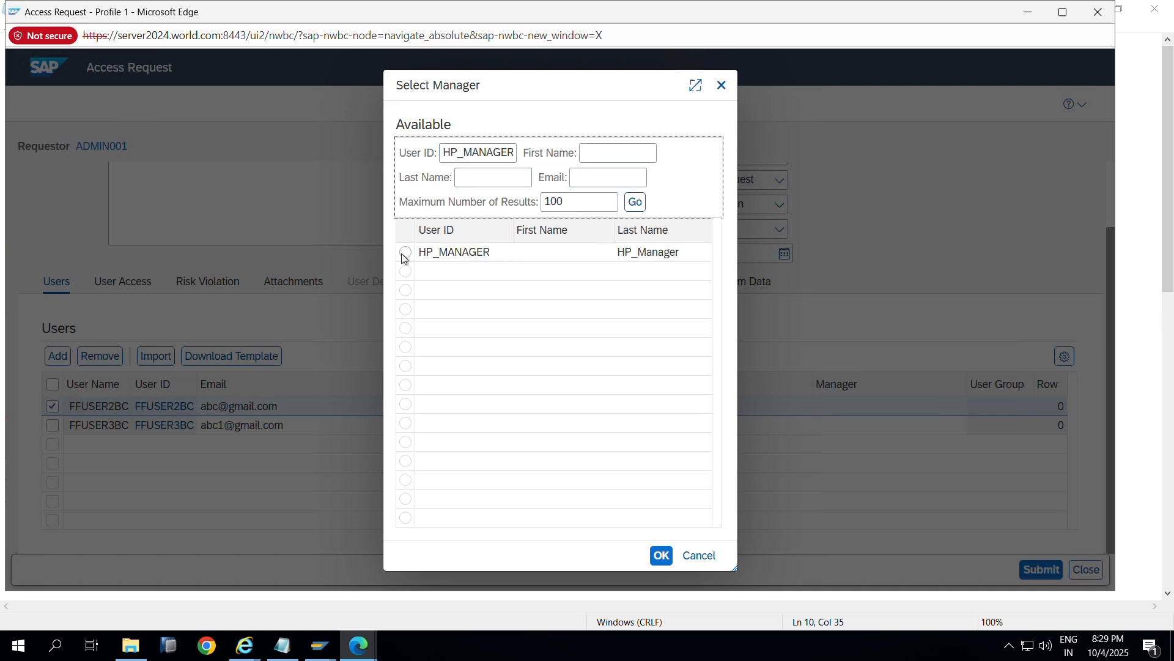
click(405, 253)
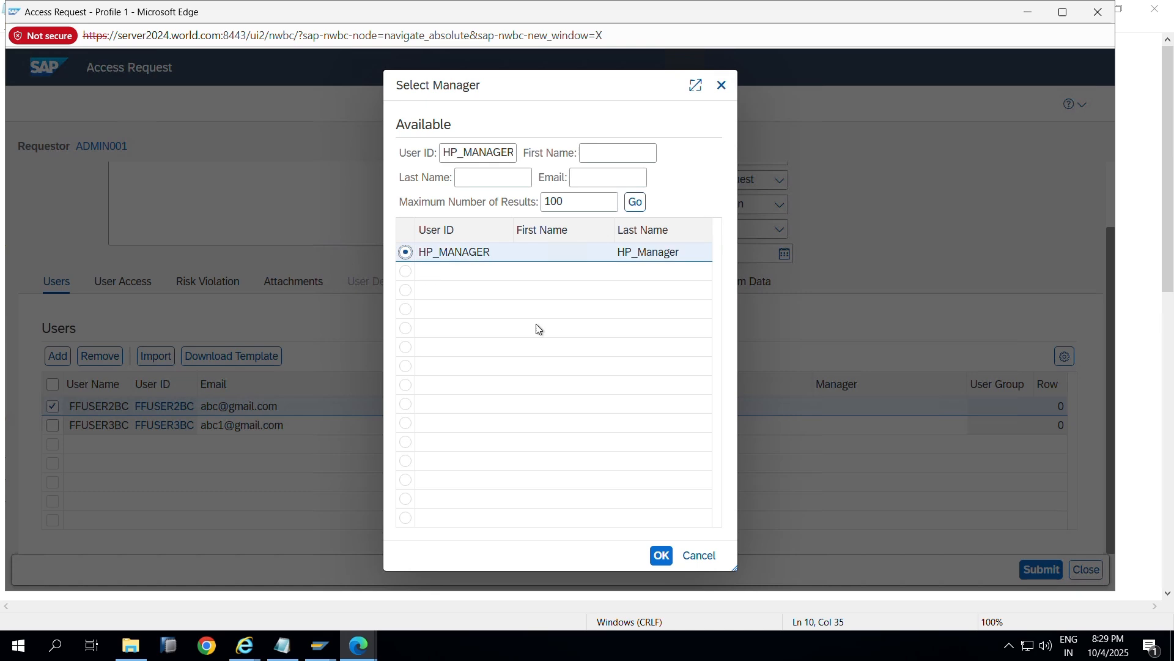
click(661, 556)
click(863, 425)
key(ctrl+v)
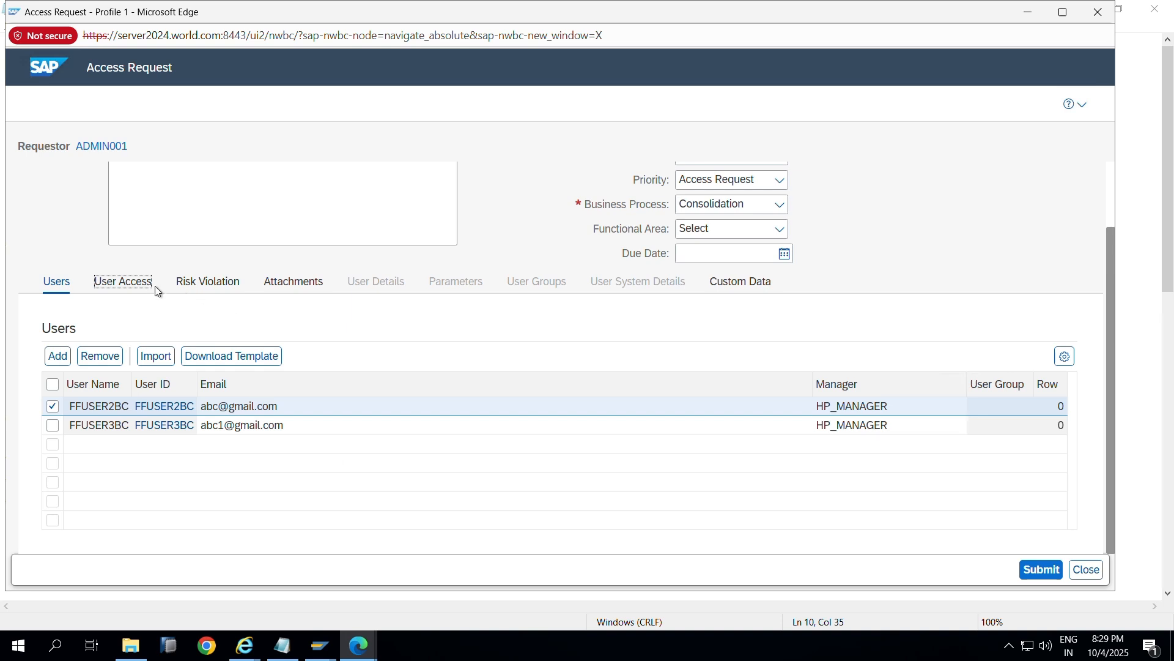
click(126, 283)
Step: Add firefighter ID FFID_MMBC to the request's user access
click(68, 357)
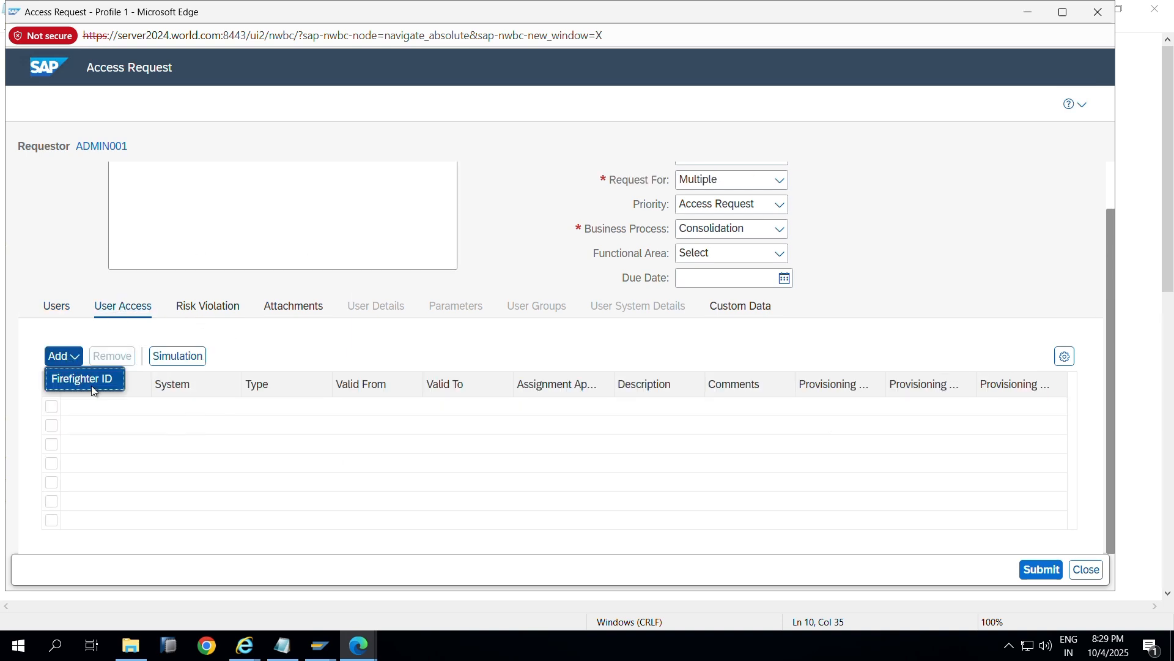
click(86, 376)
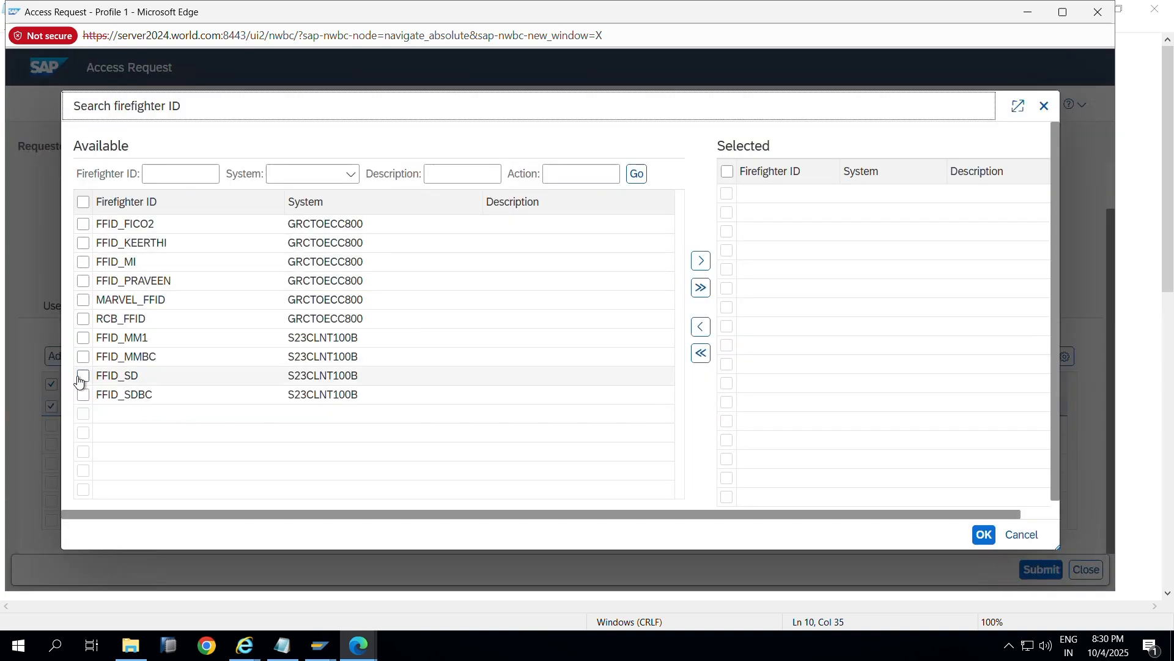
click(83, 357)
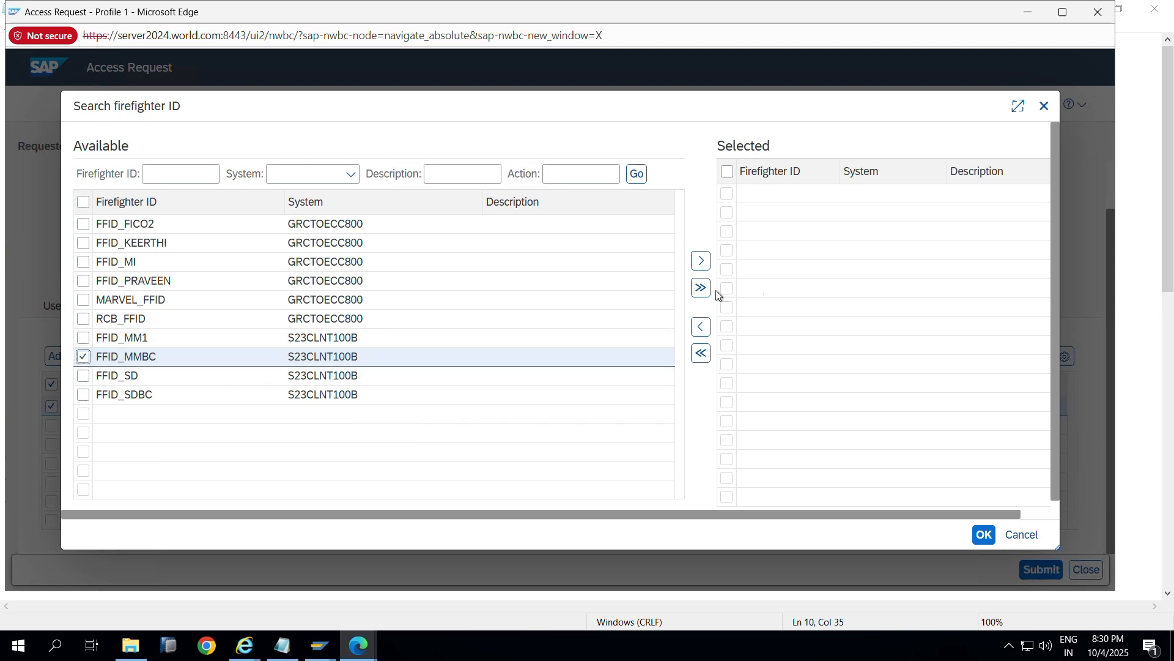
click(701, 260)
click(984, 538)
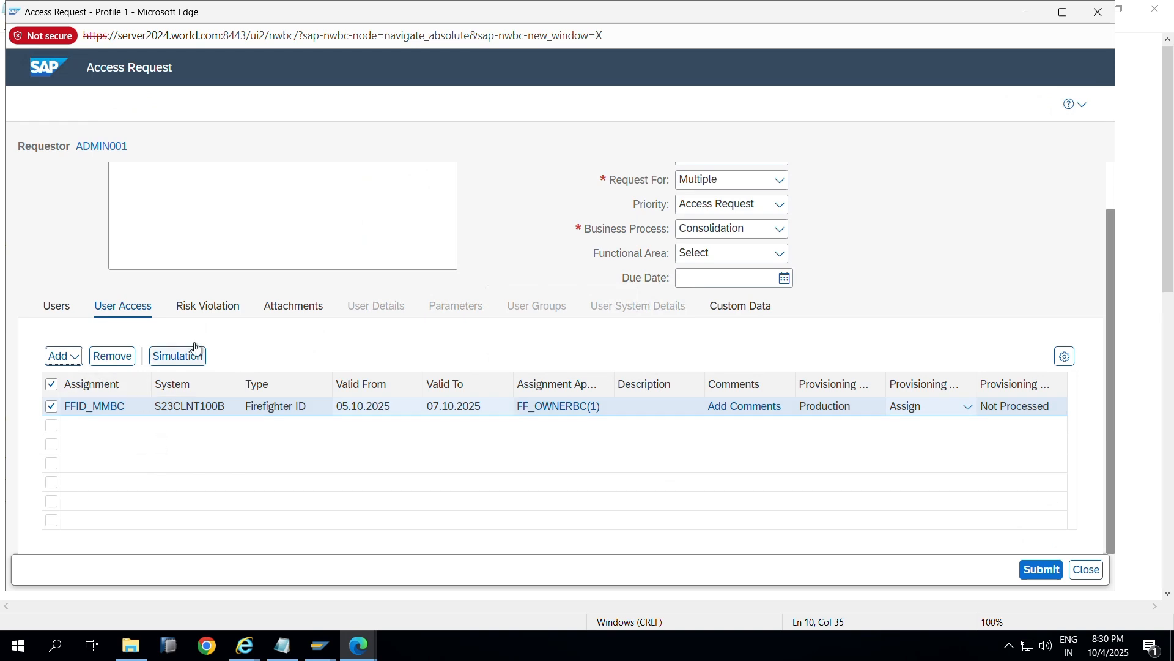
Step: Review the Risk Violation, Attachments and Users tabs, submit, and close the request window
click(211, 310)
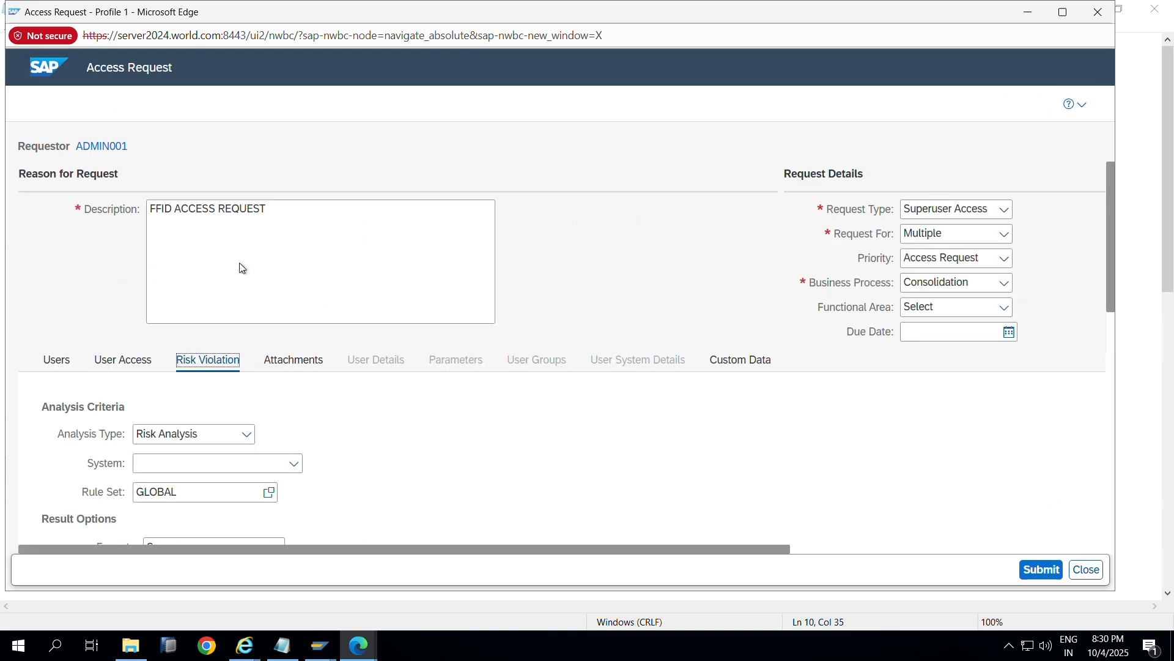
click(294, 366)
click(58, 362)
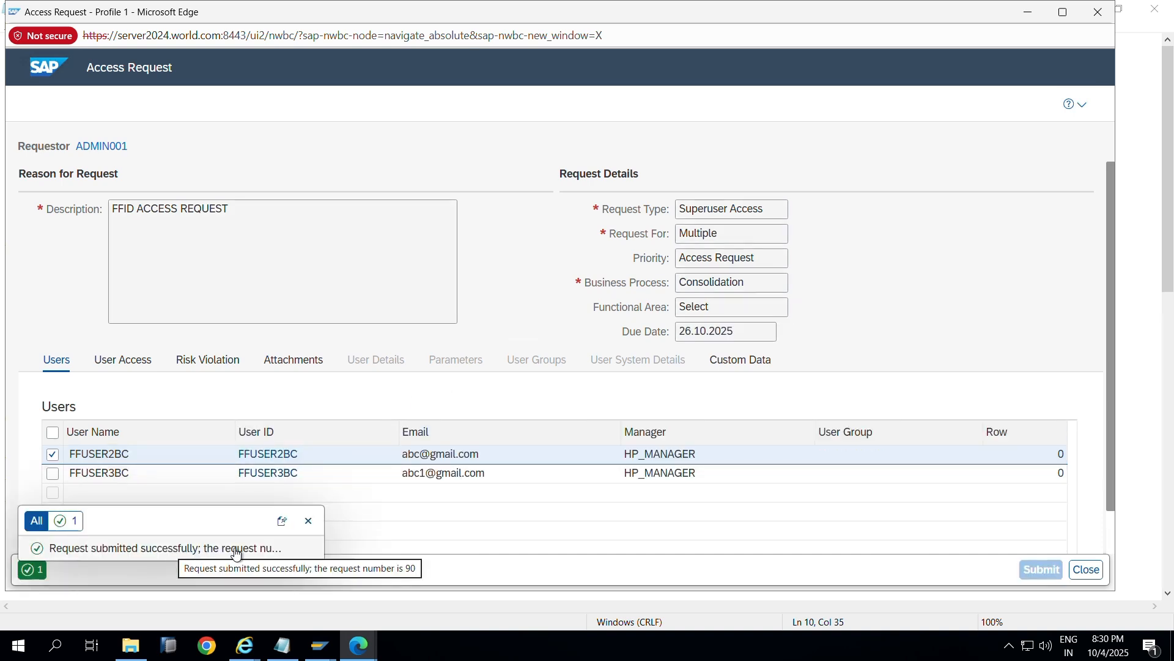
click(1097, 13)
Step: Return to the browser and open Search Requests in Access Management
key(alt+Tab)
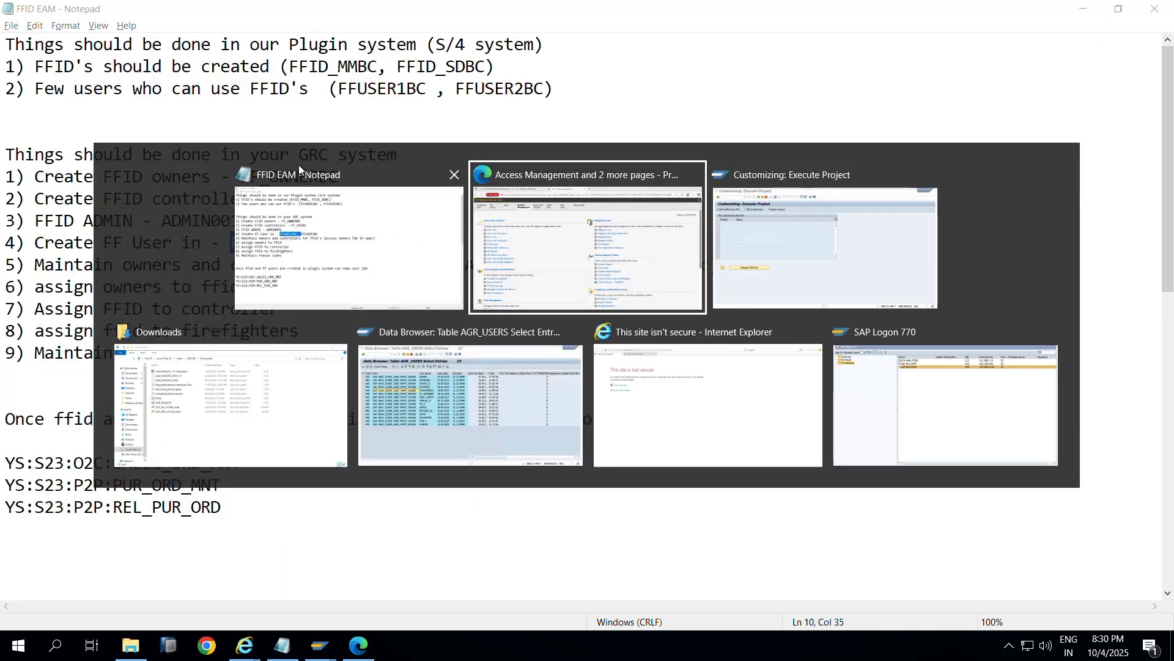
click(294, 13)
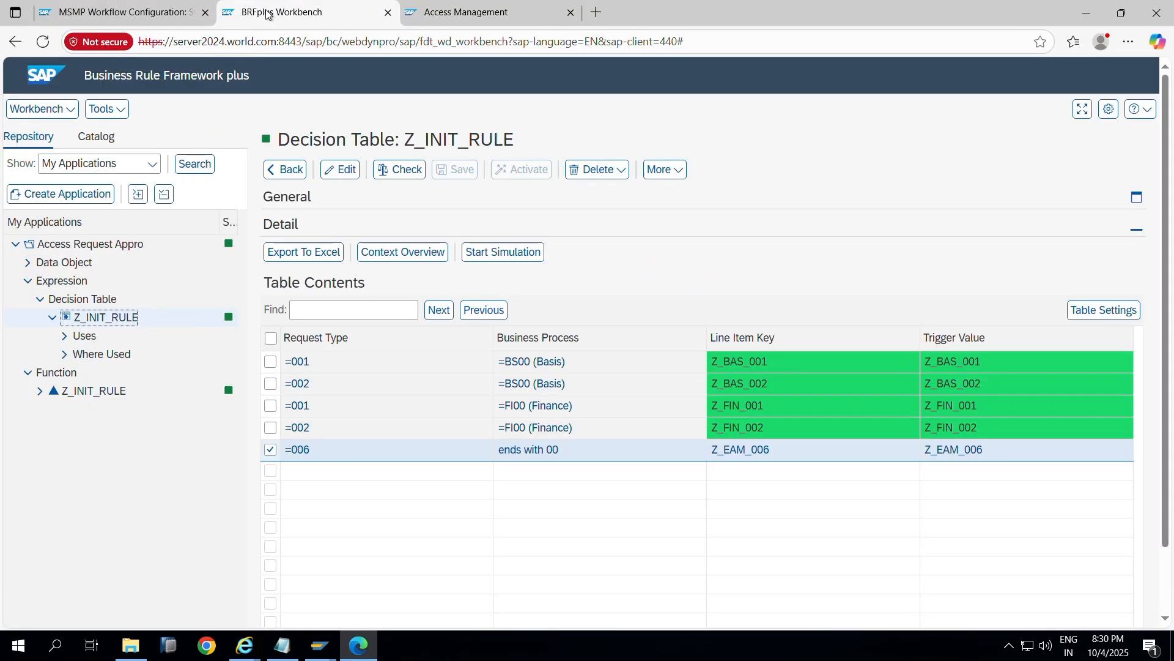
click(442, 13)
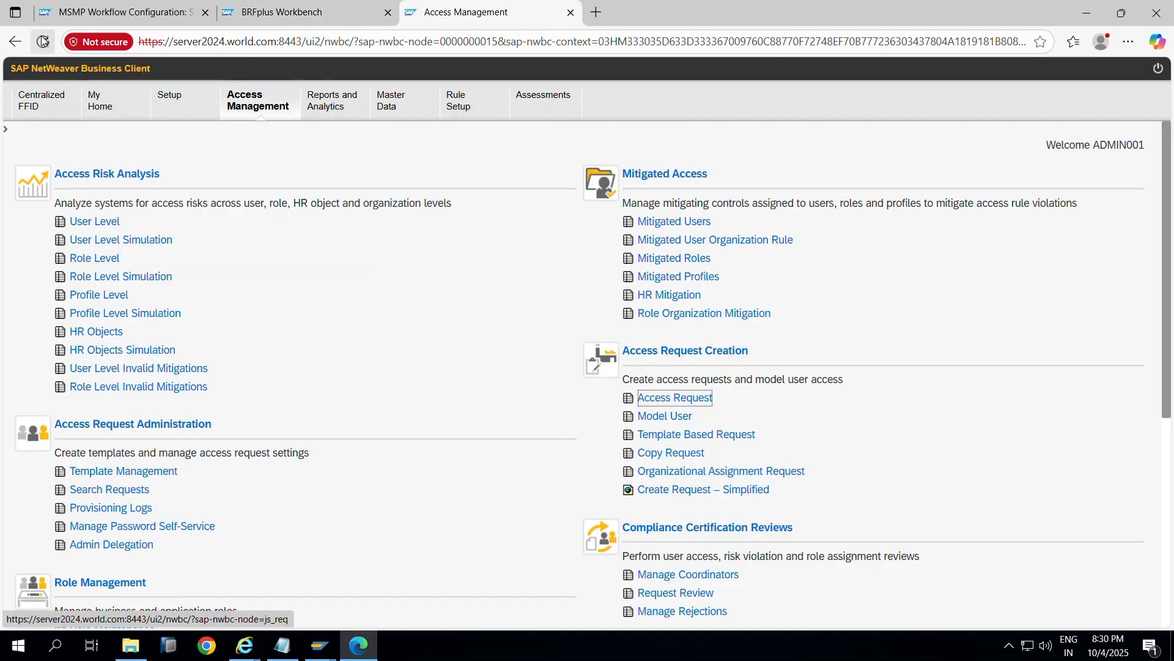
click(95, 492)
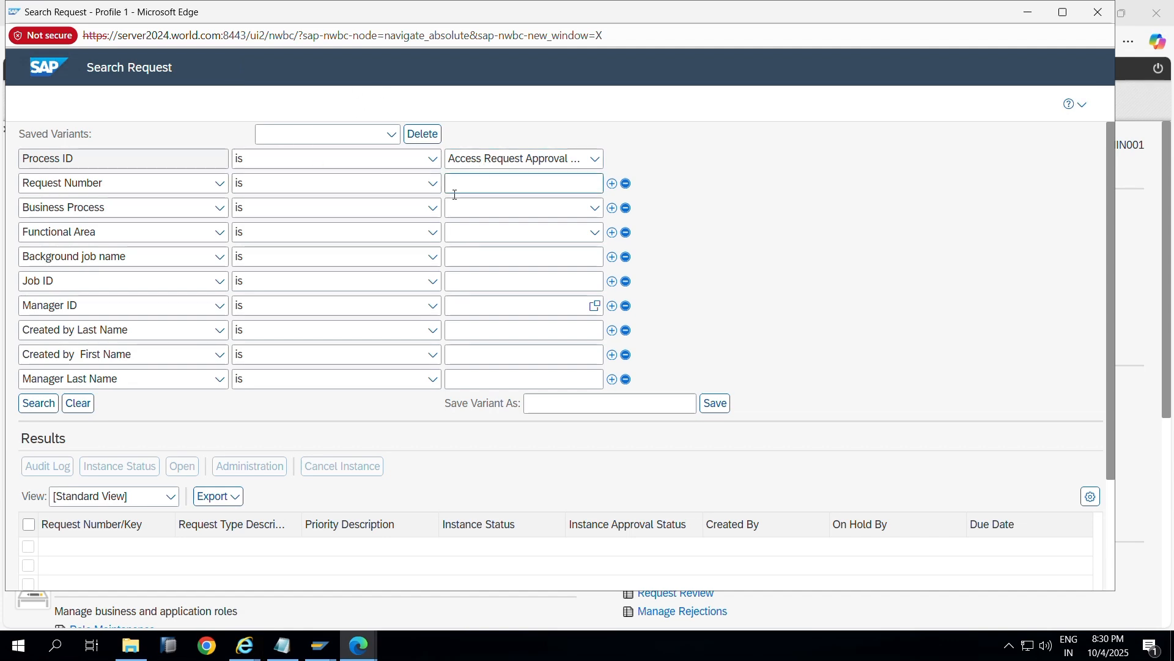
Step: Check the Role column of the AGR_USERS table listing in SAP GUI
click(321, 645)
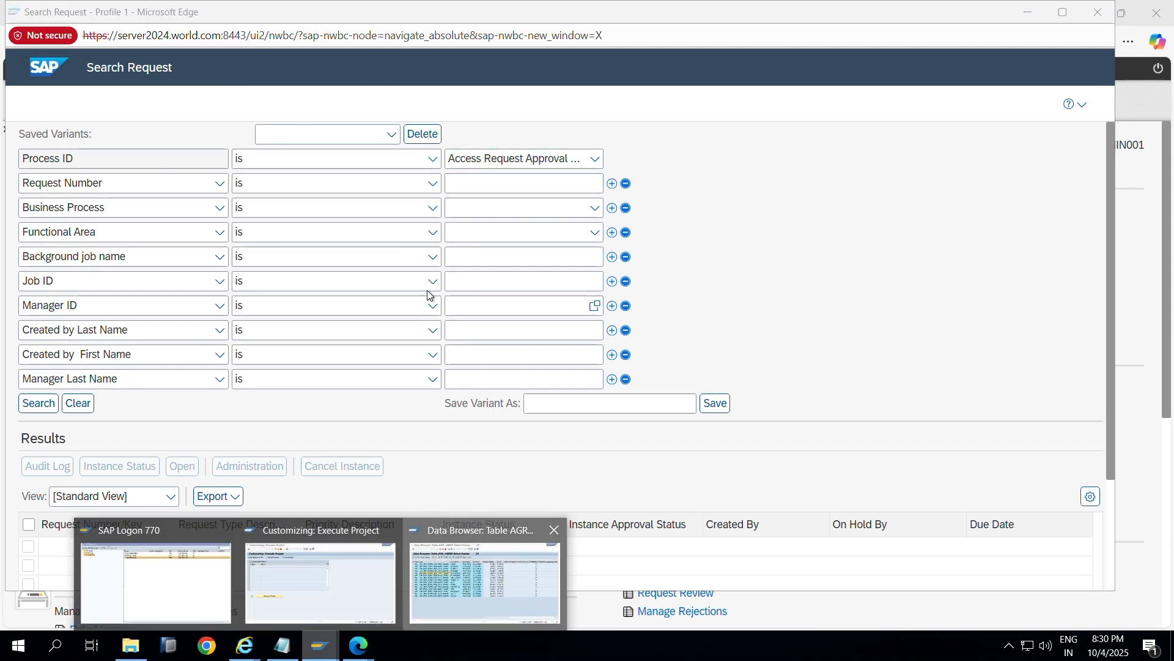
click(483, 578)
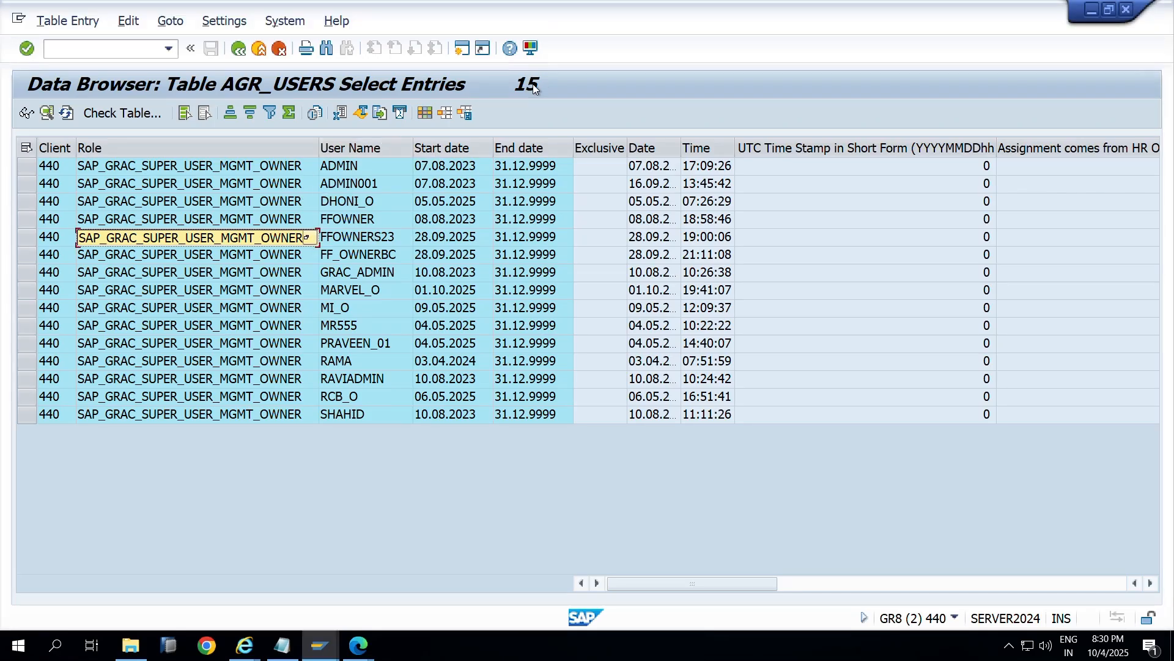
click(390, 149)
click(273, 148)
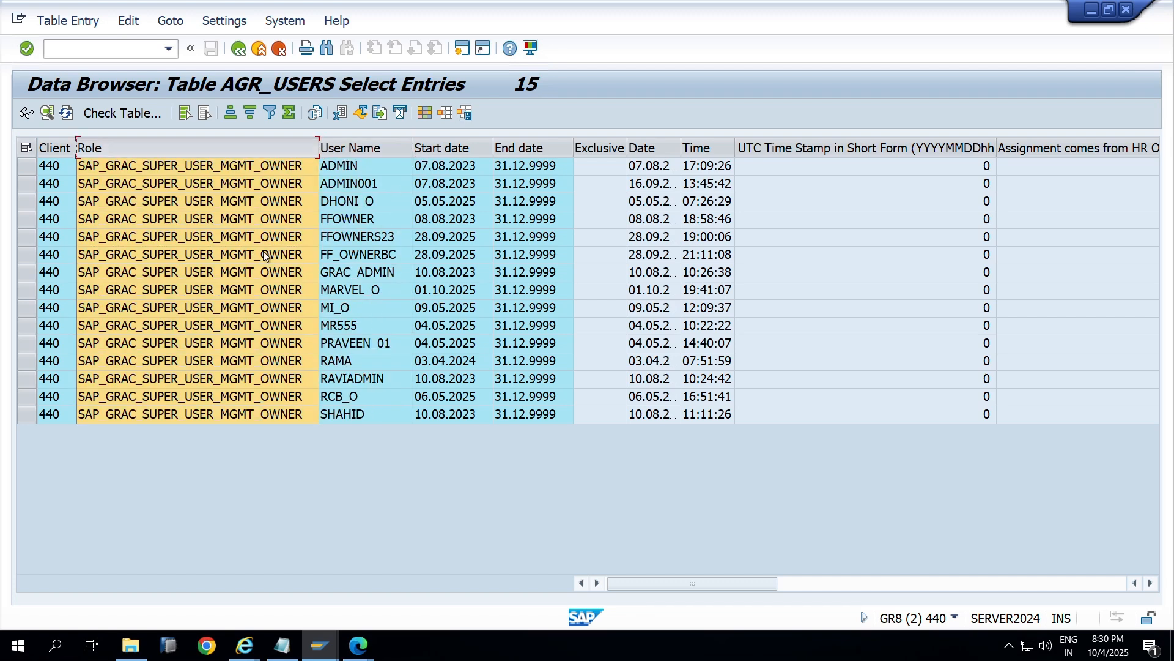
key(alt+Tab)
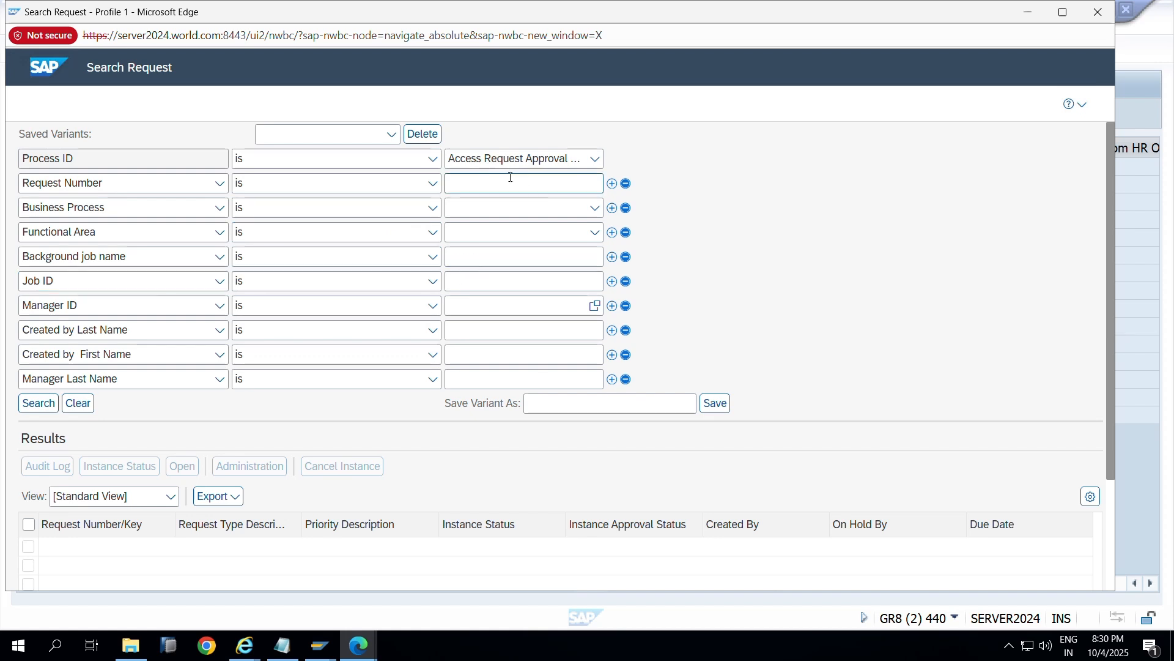
Step: Search requests with Process ID Access Request Approval Workflow
click(595, 159)
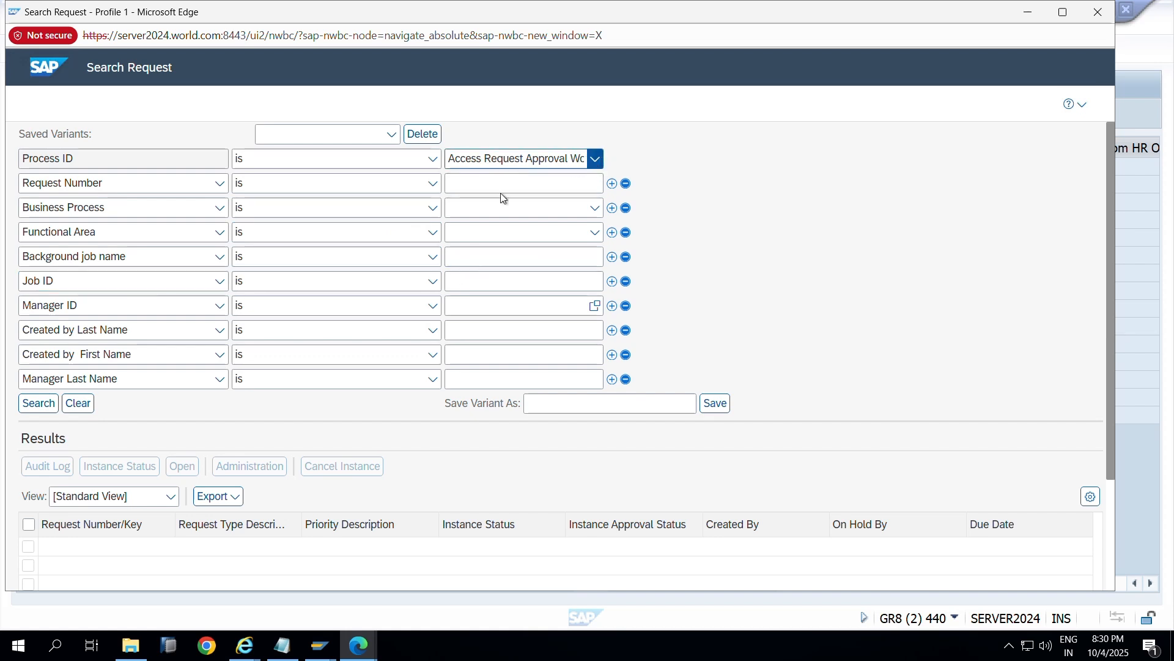
click(523, 187)
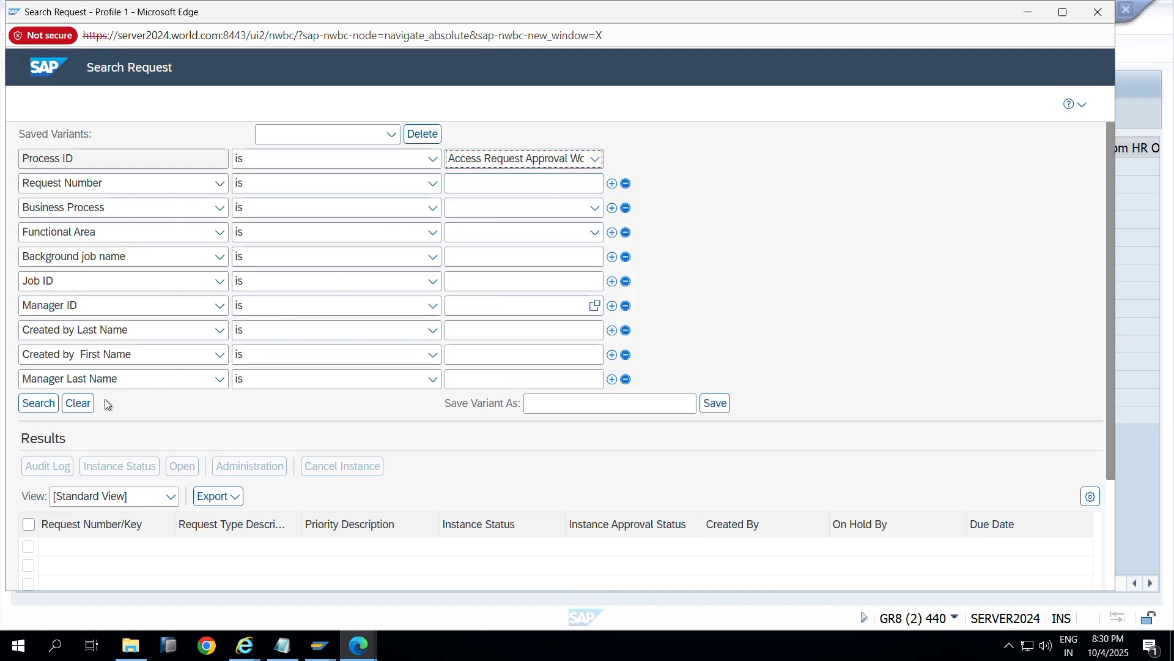
click(38, 403)
scroll(273, 244, down, 2)
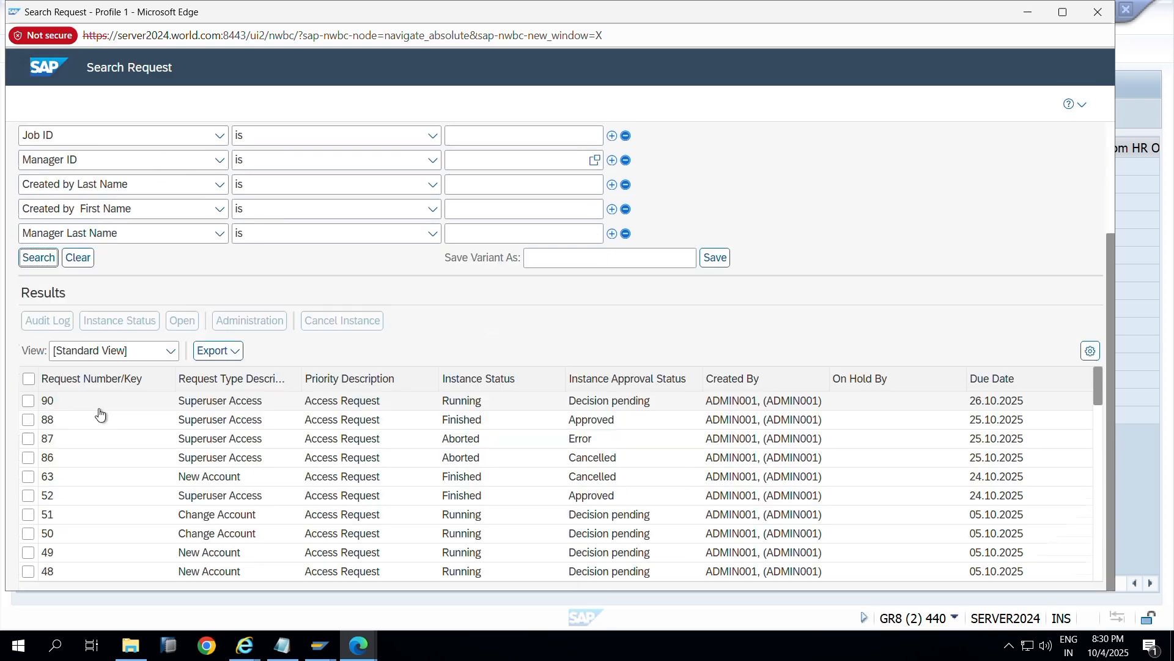
Step: Open request 90's Instance Status, locate approver FF_OWNERBC in the audit log, then return to AGR_USERS
click(31, 400)
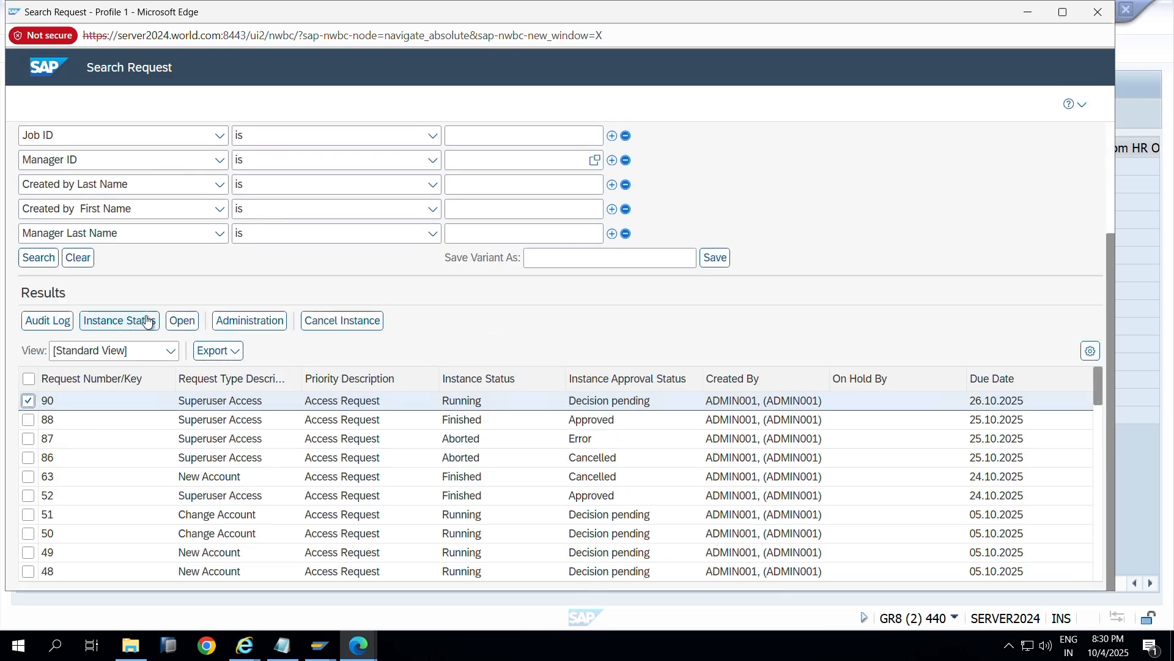
click(147, 321)
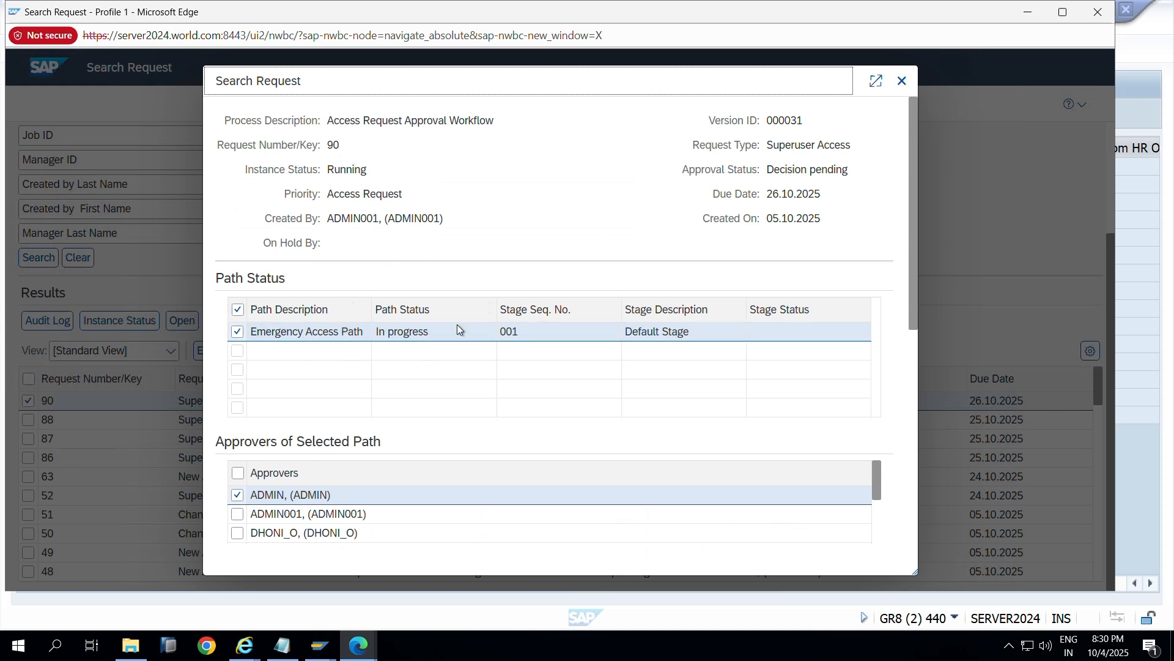
scroll(388, 359, down, 3)
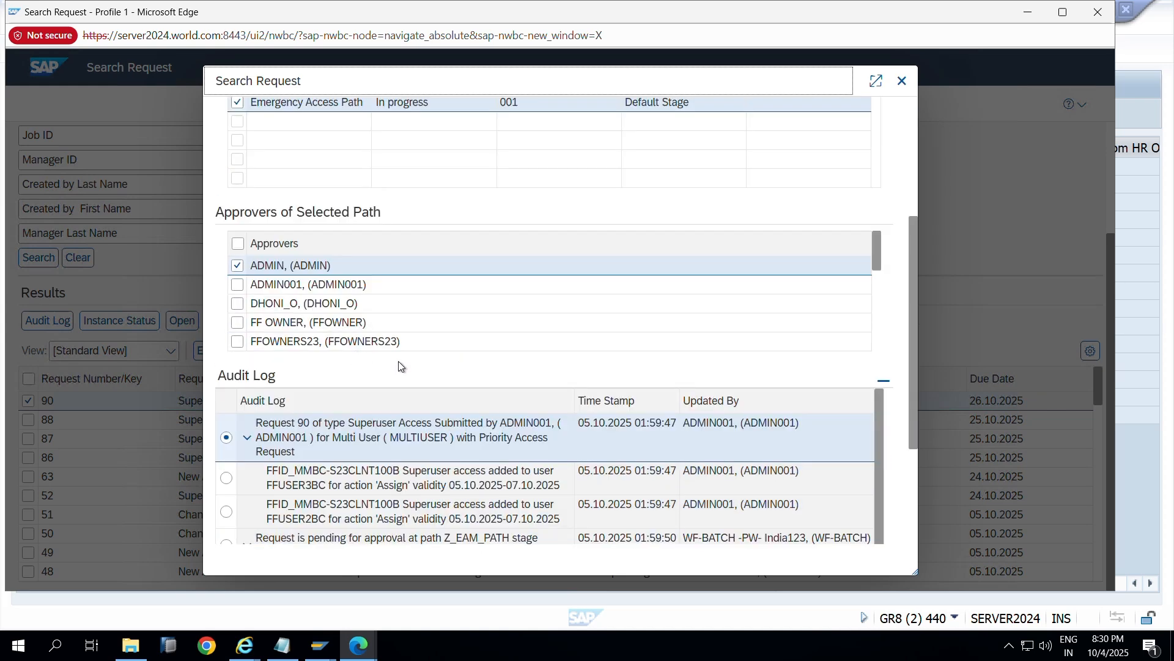
scroll(398, 366, down, 3)
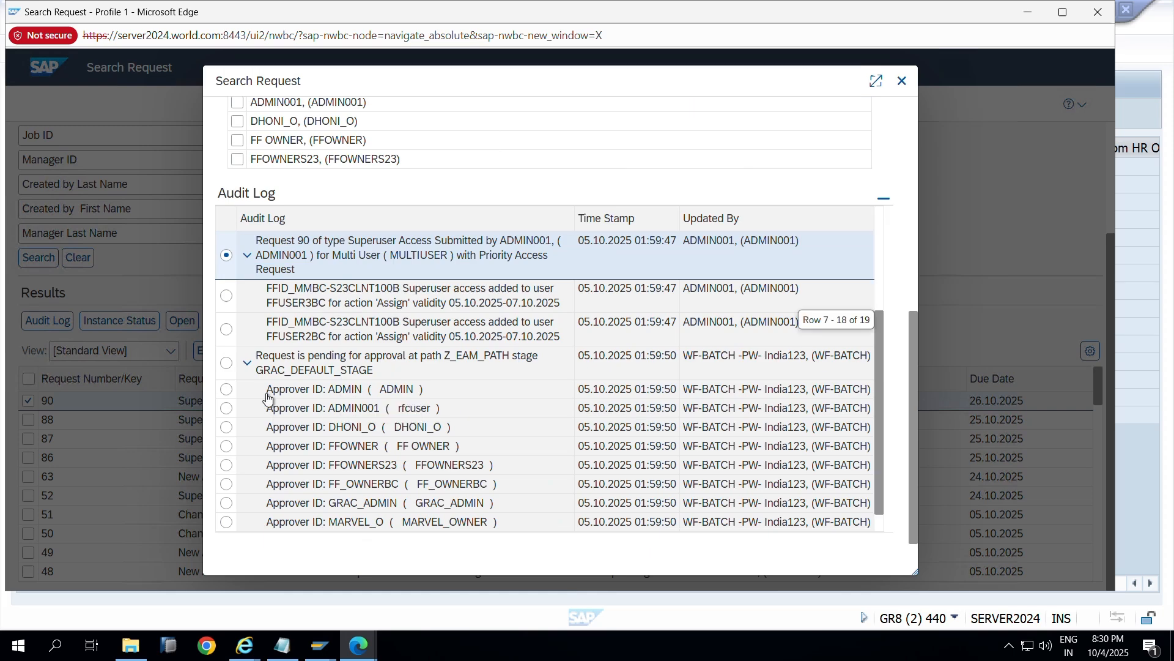
scroll(267, 398, down, 2)
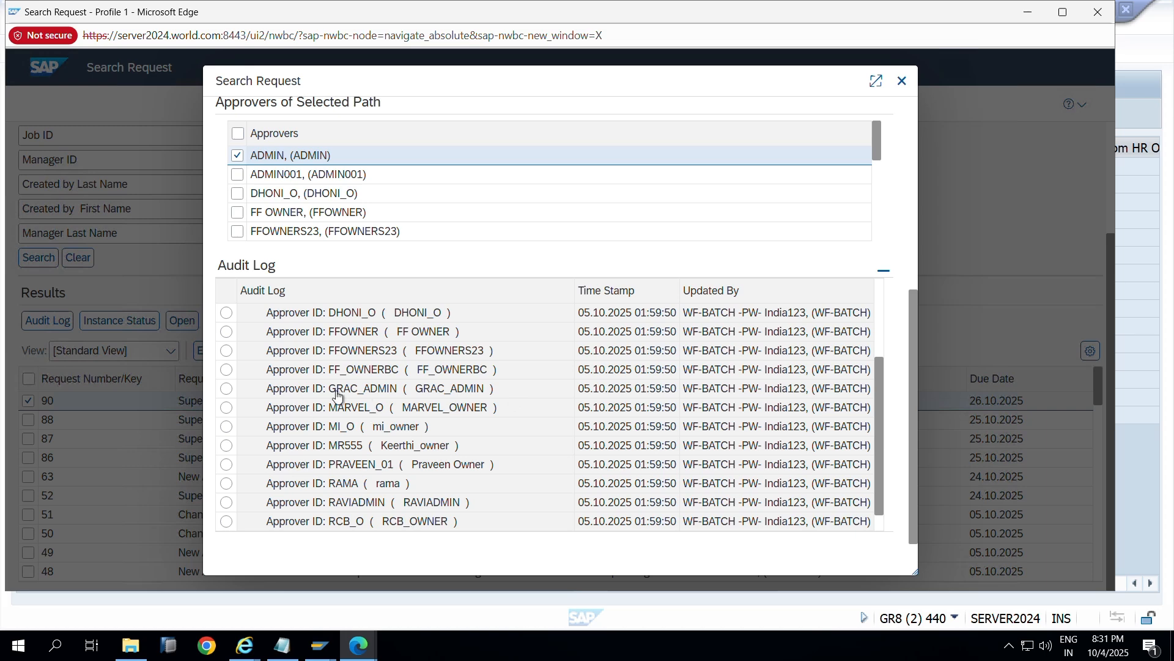
click(285, 371)
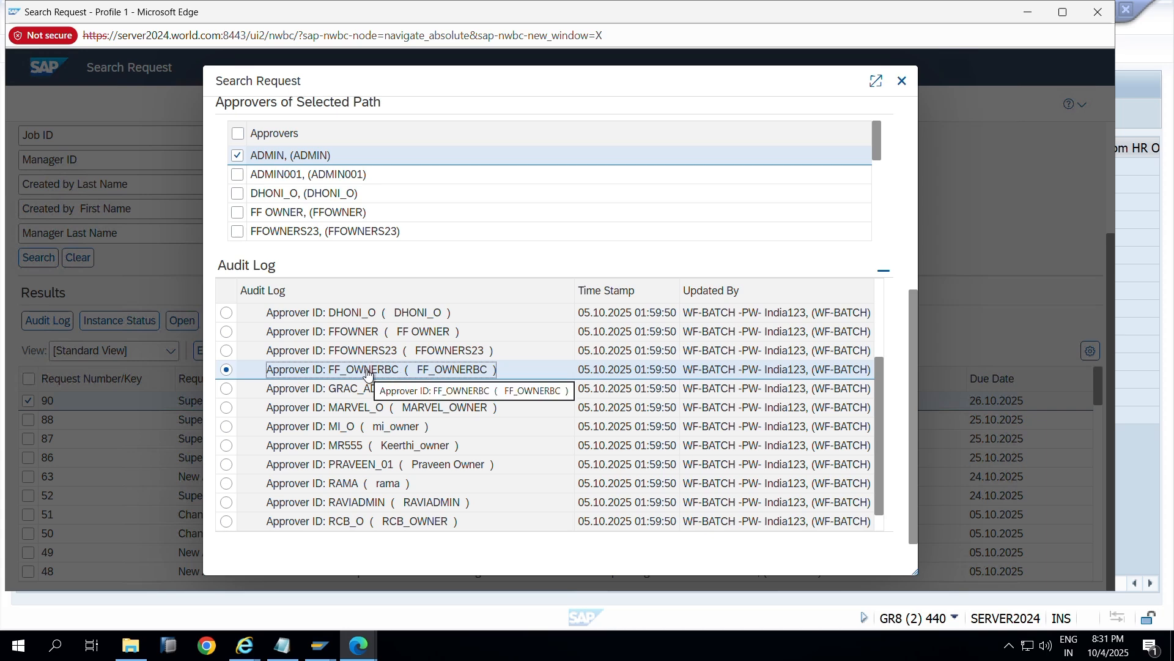
click(901, 80)
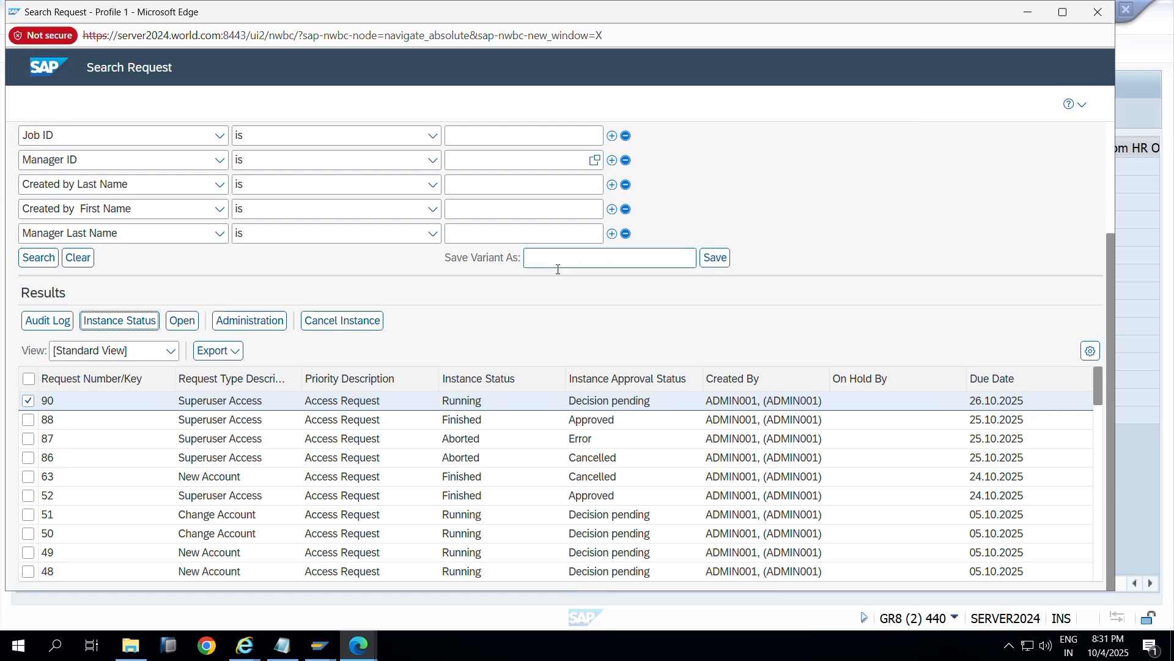
click(142, 592)
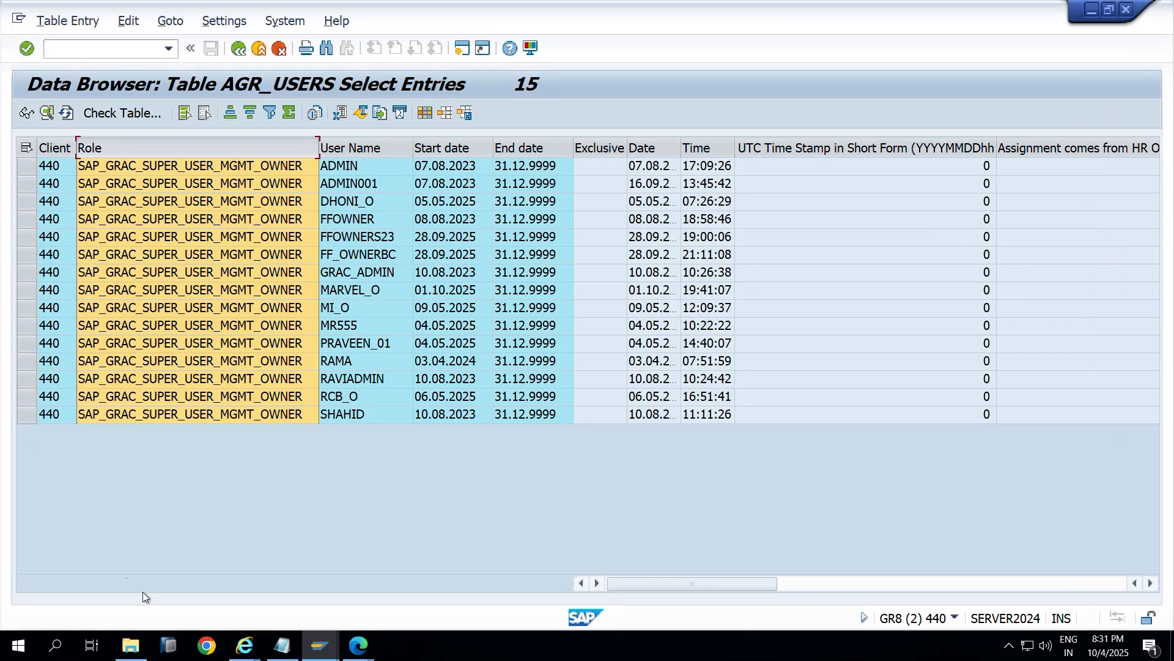
Step: Copy the NWBC portal address and load it in a new Chrome tab
mouse_move(358, 645)
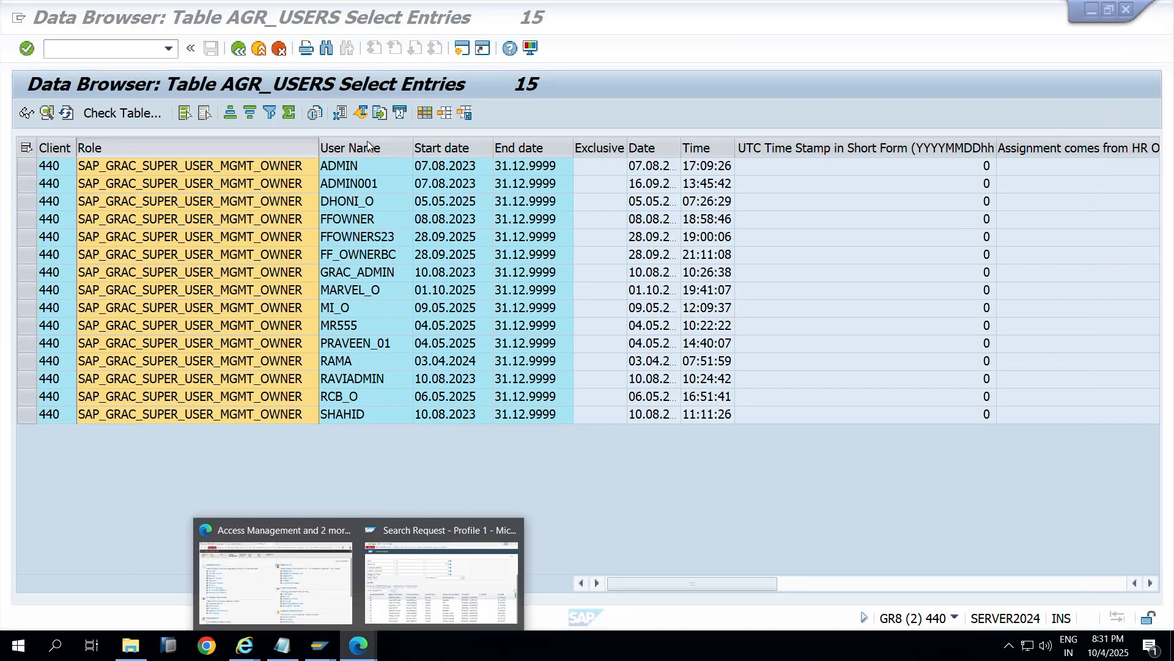
click(412, 588)
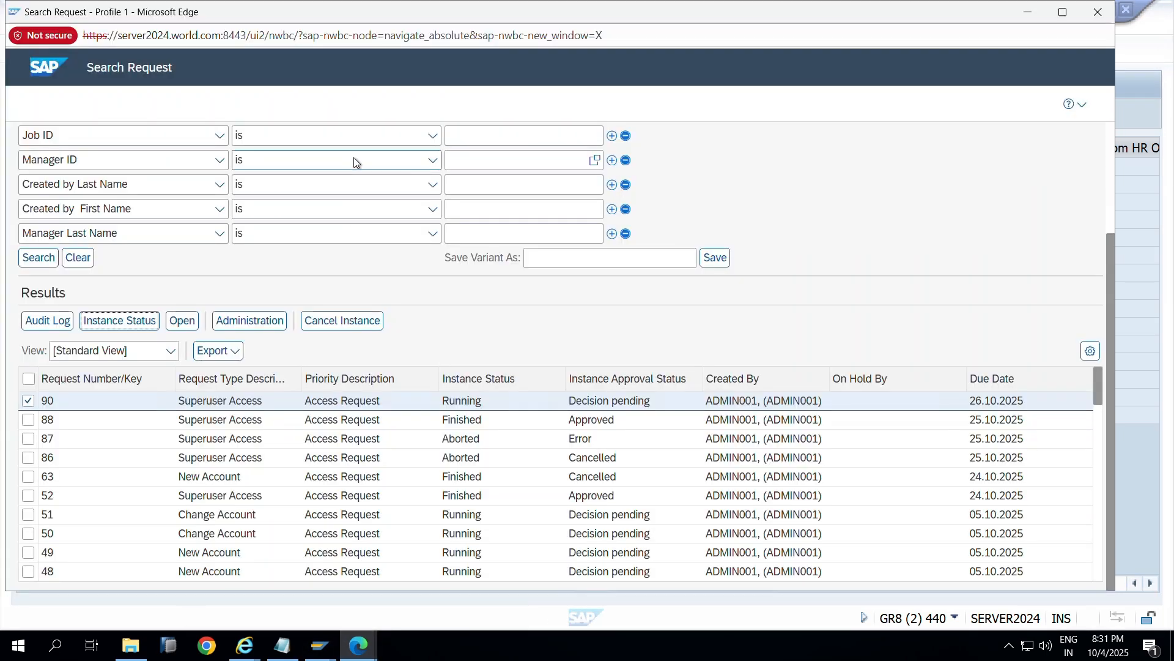
click(380, 30)
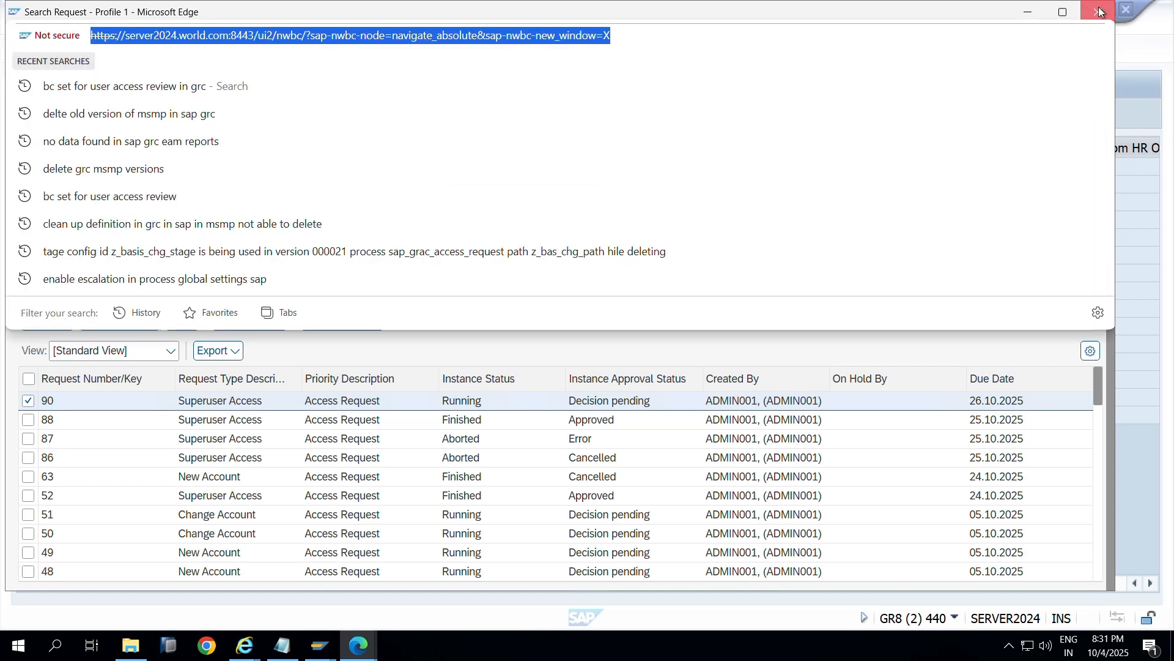
click(324, 644)
click(344, 642)
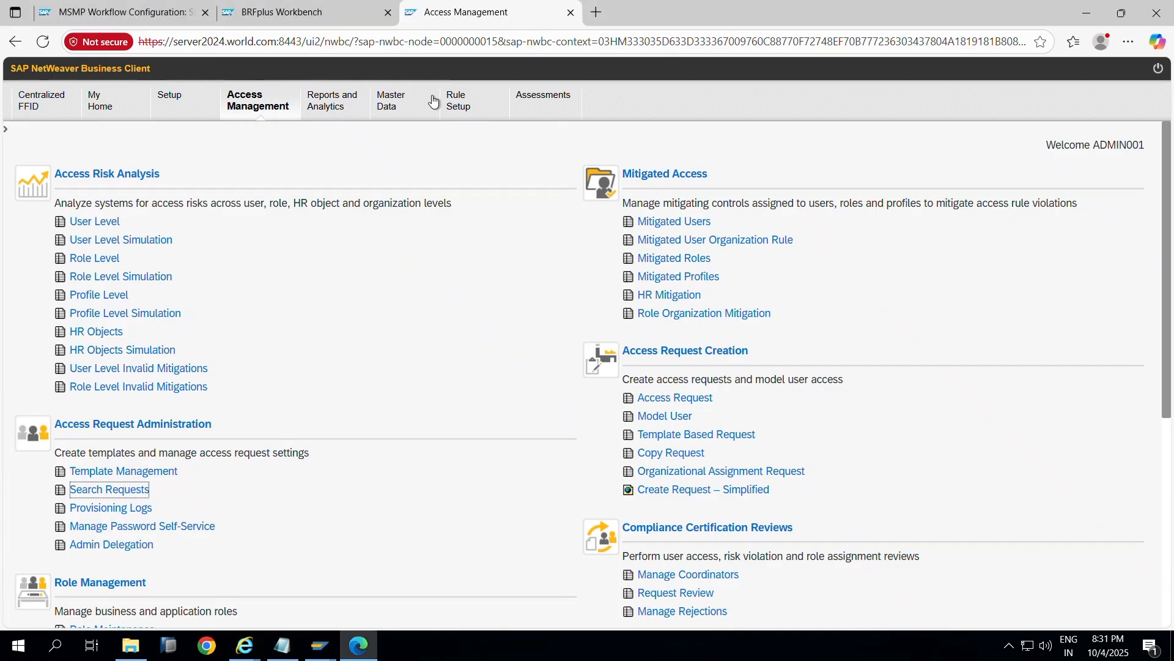
click(442, 43)
key(ctrl+c)
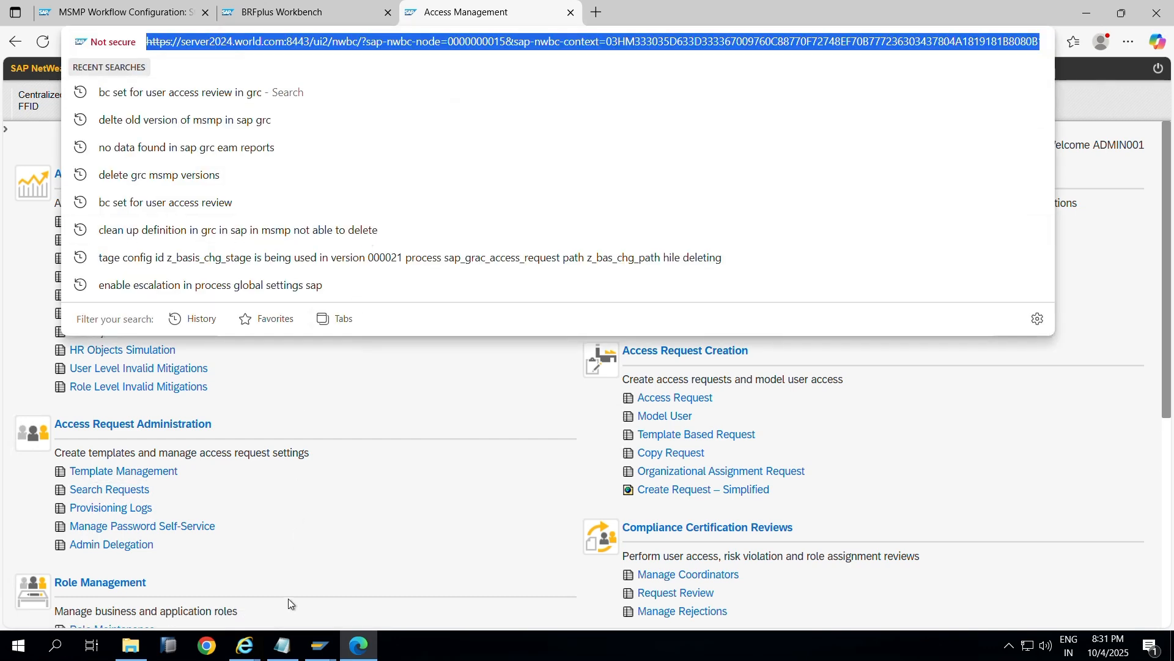
click(208, 650)
key(ctrl+v)
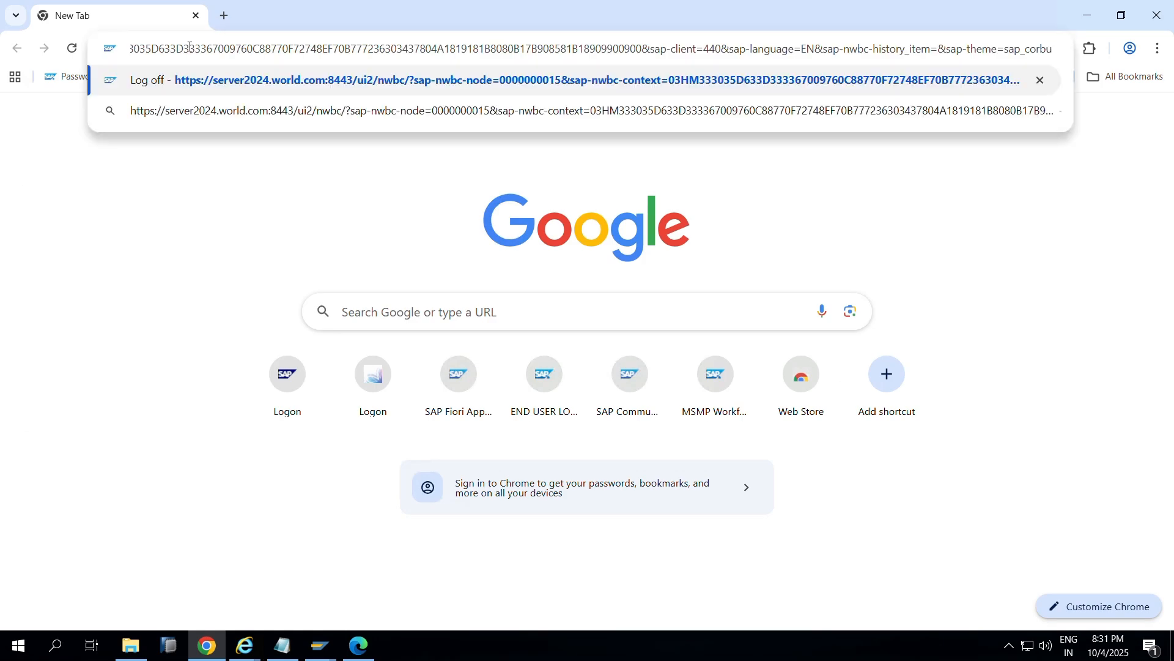
key(Return)
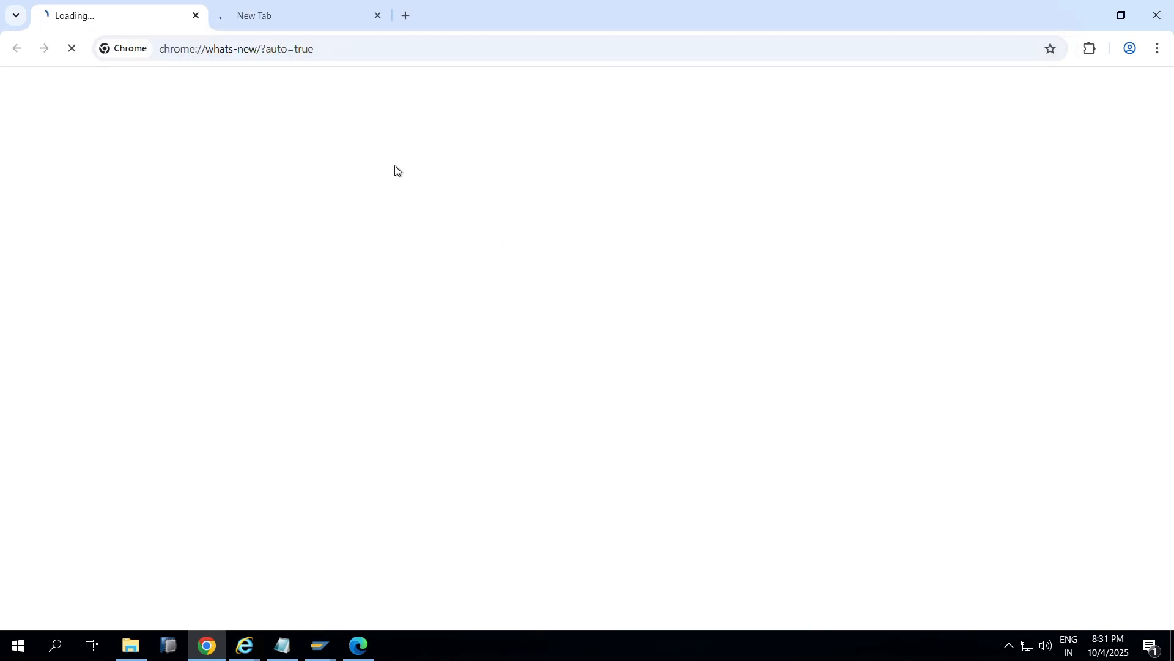
Step: Log on with the FFID owner's user name from the notes and the account password
click(319, 17)
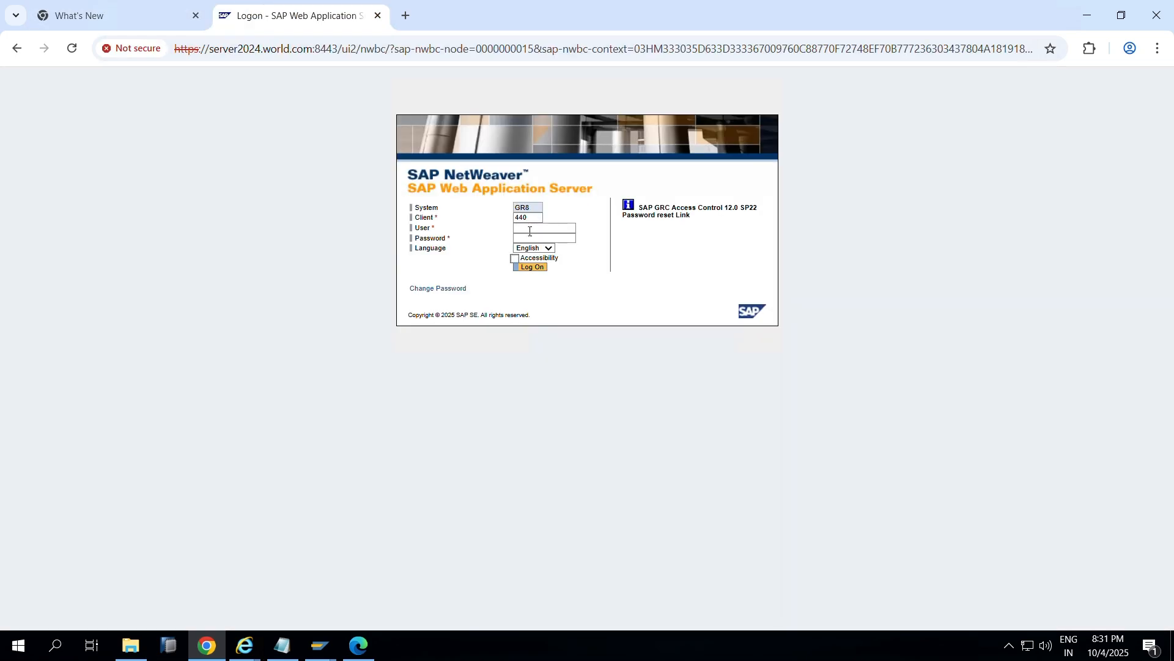
key(alt+Tab)
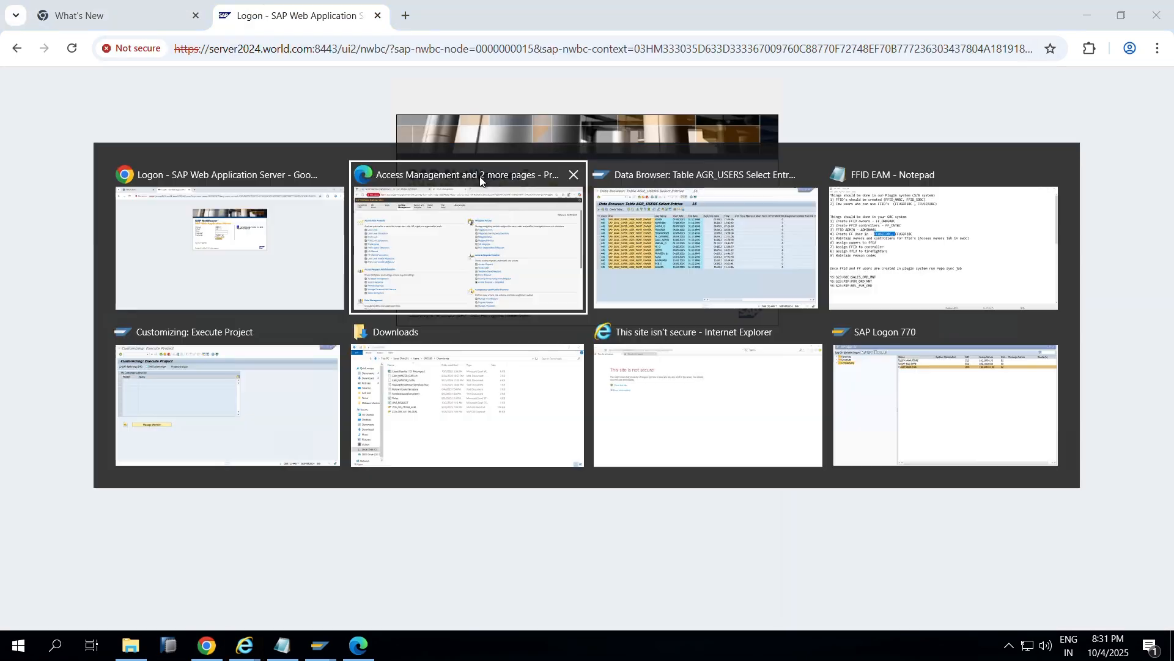
key(alt+Tab)
key(alt+Tab)
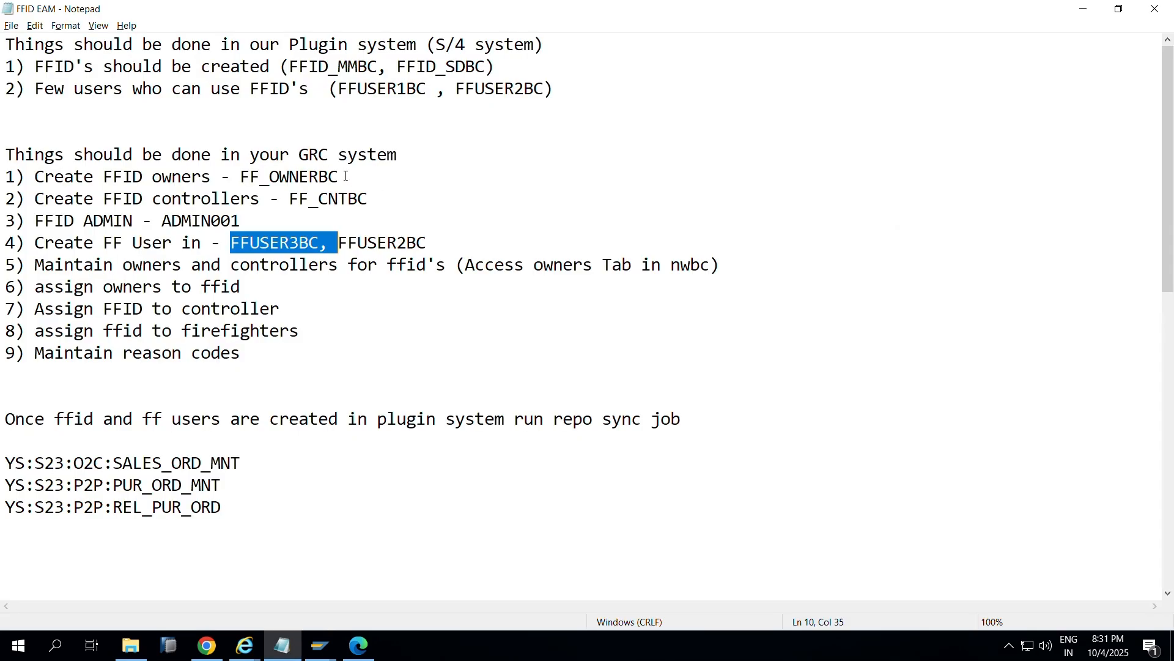
drag(346, 176, 242, 177)
key(alt+Tab)
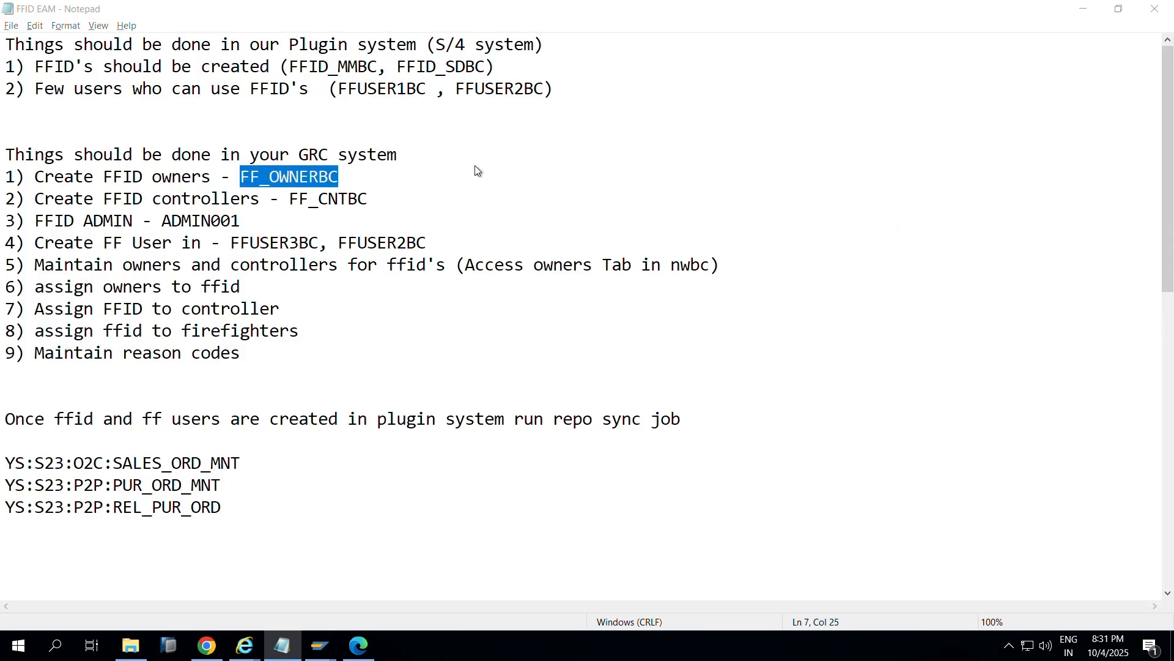
text(https://serv)
key(ctrl+a)
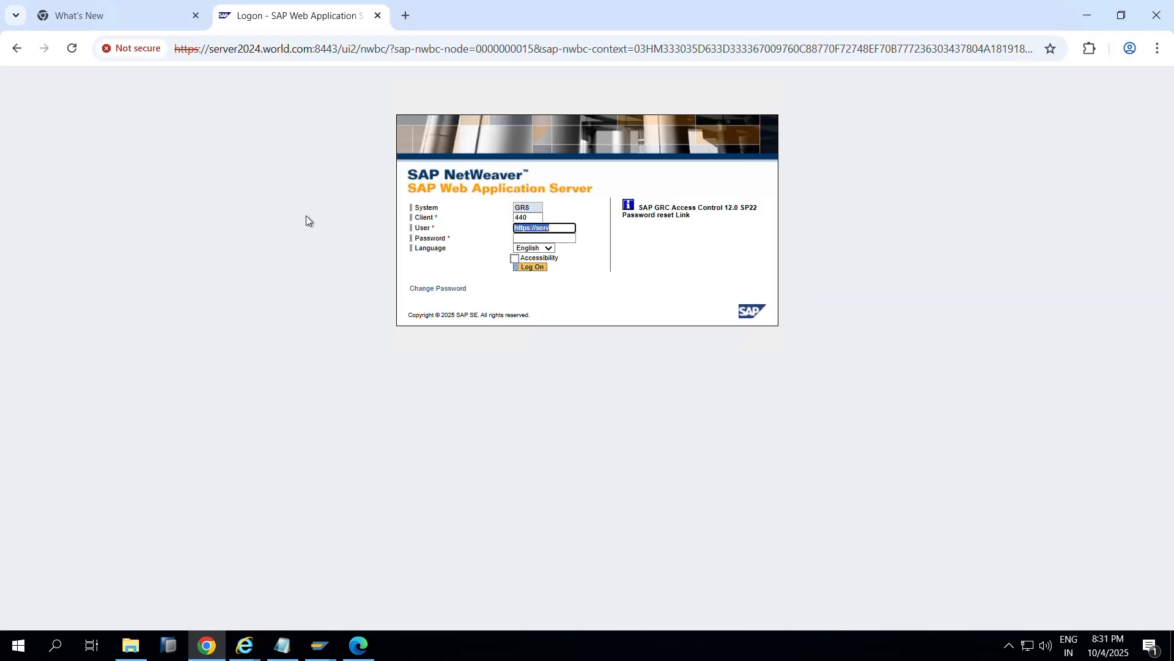
key(BackSpace)
key(alt+Tab)
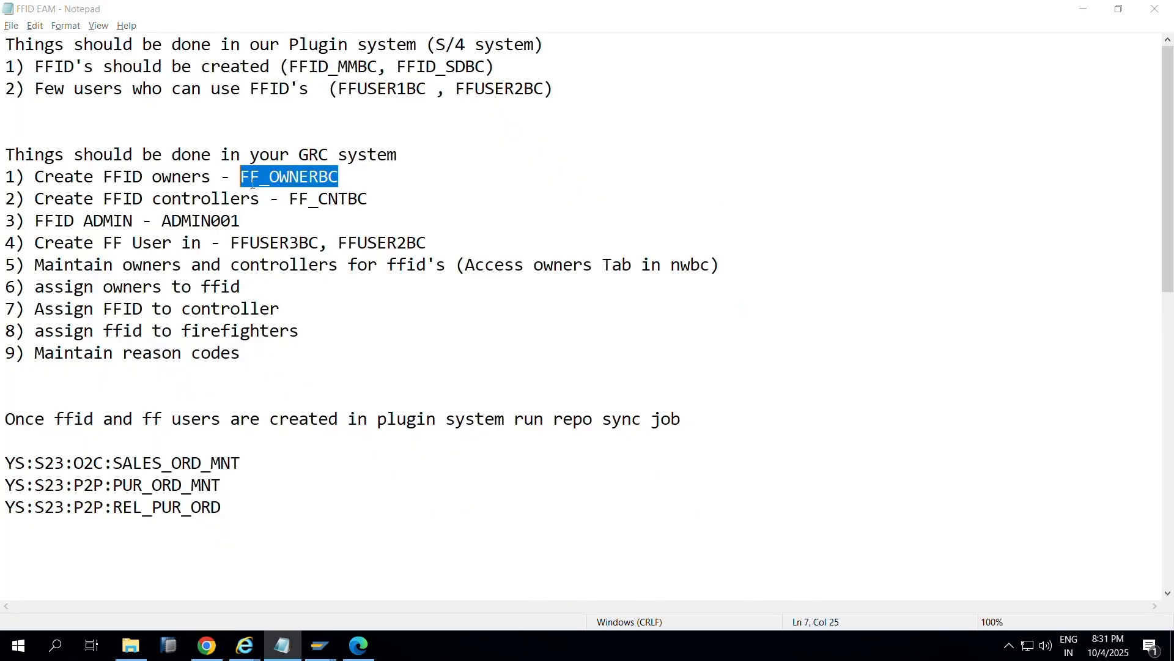
key(ctrl+c)
key(alt+Tab)
key(ctrl+v)
click(524, 238)
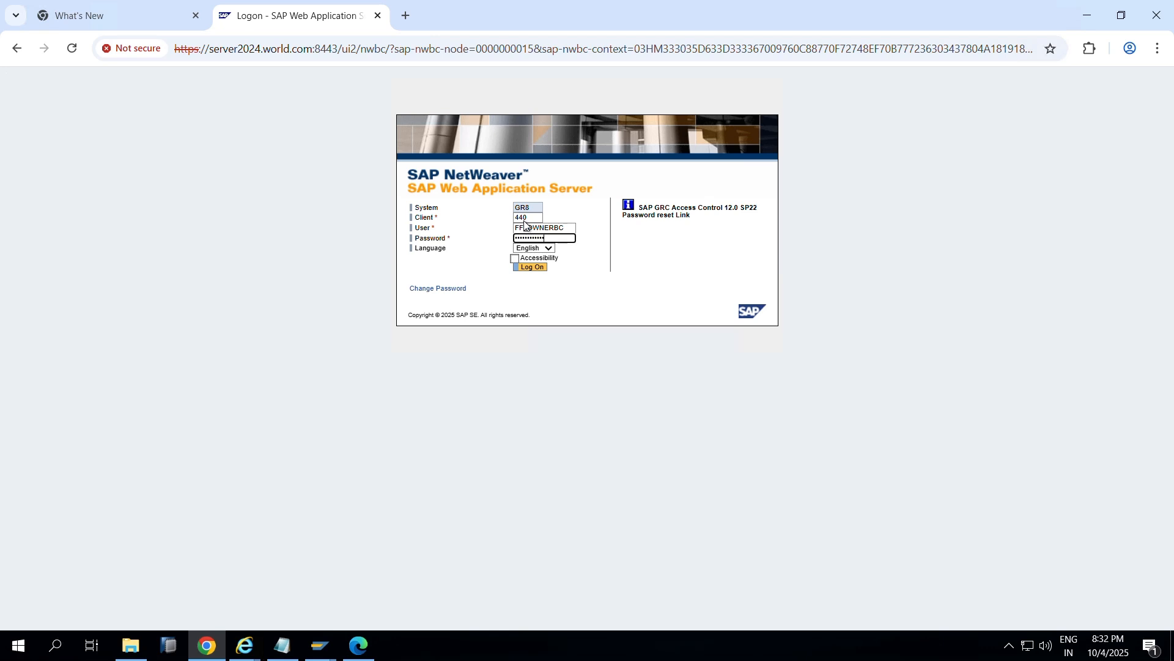
key(Return)
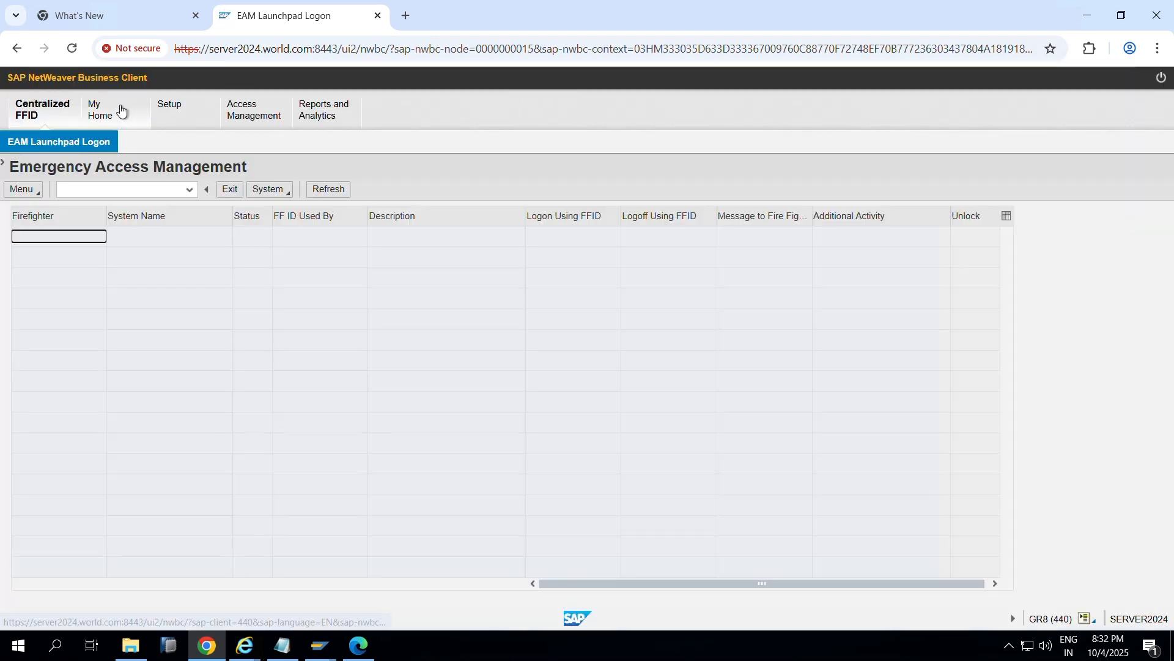
Step: Open the request 90 approval task from the Work Inbox and review its Users tab
click(121, 110)
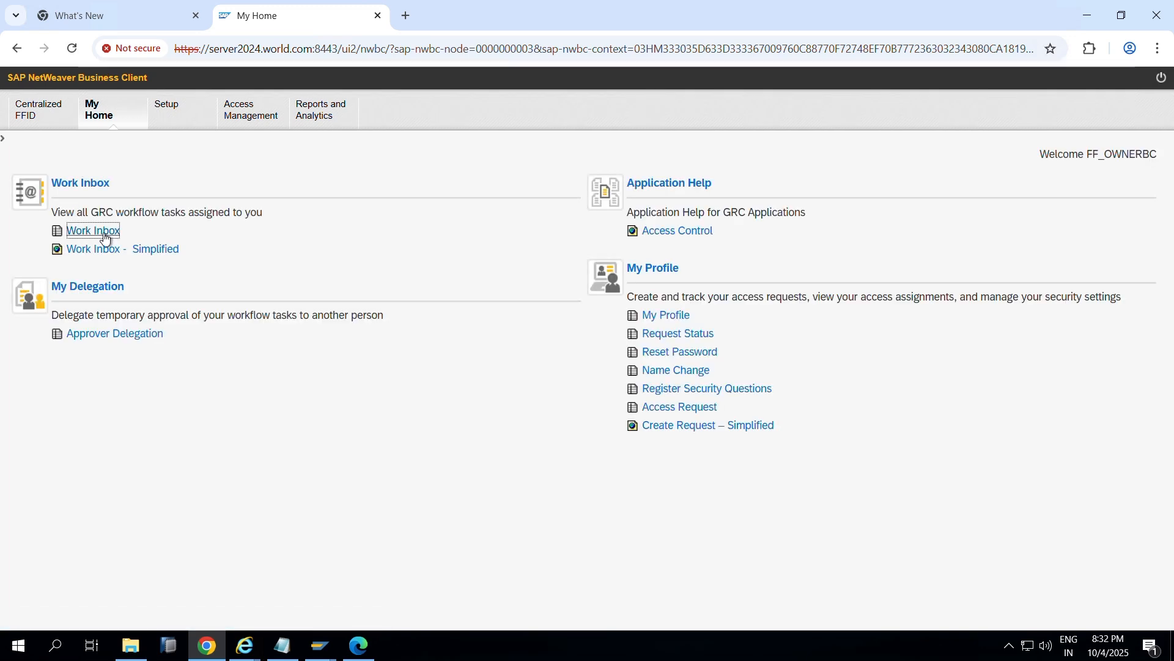
click(105, 236)
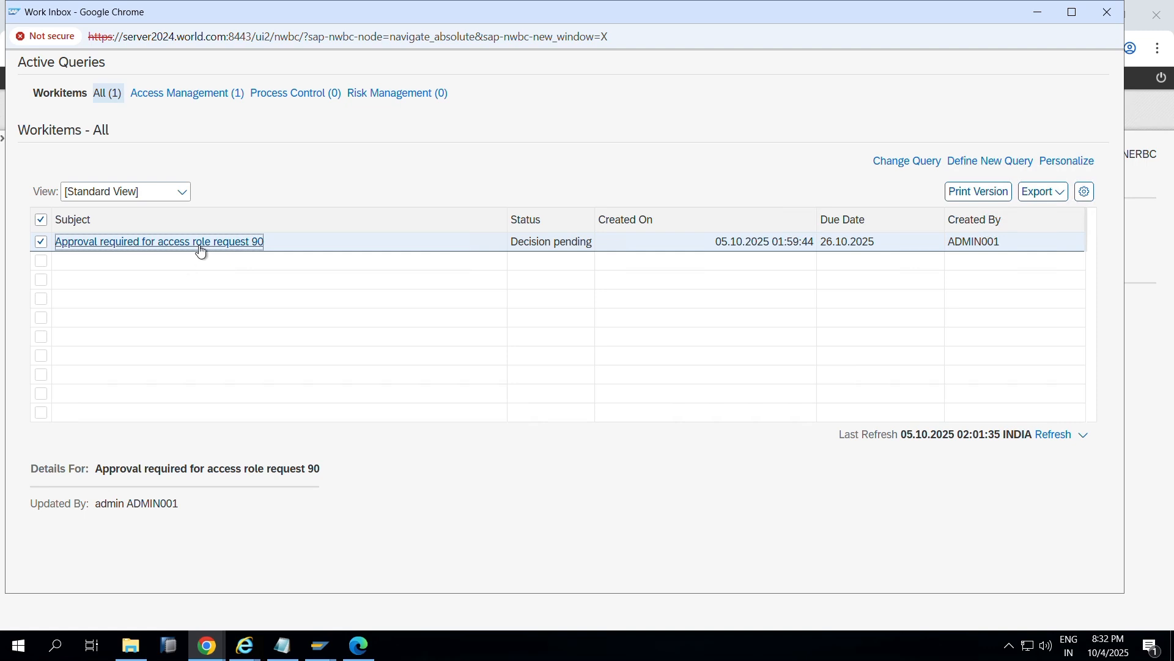
click(200, 244)
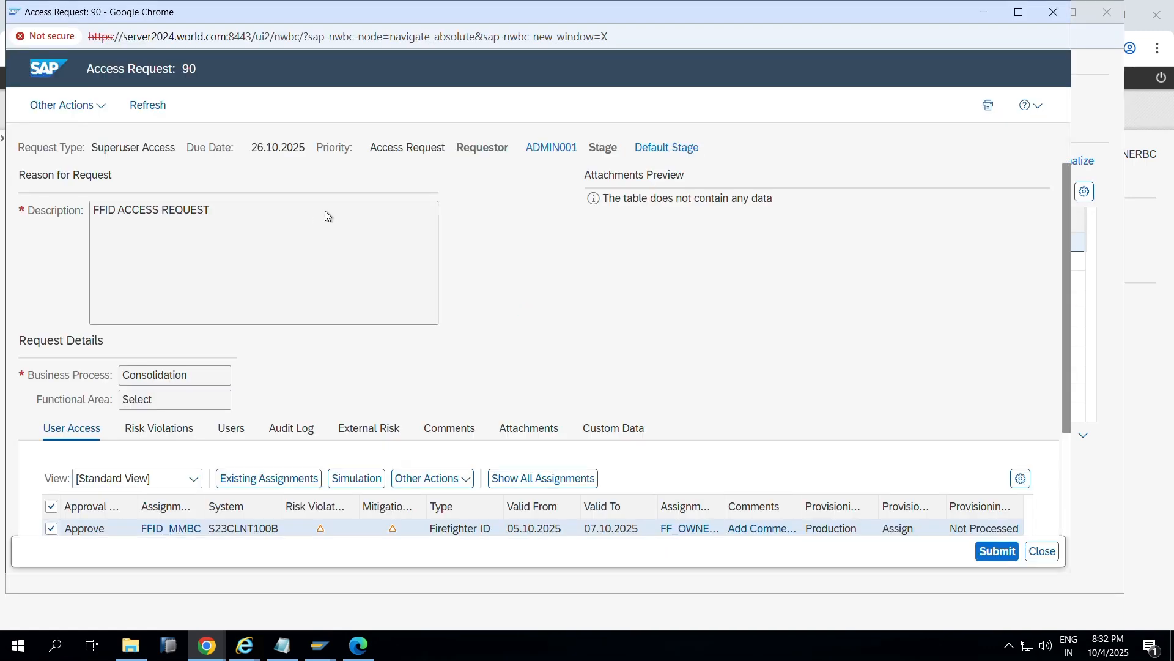
scroll(282, 262, down, 2)
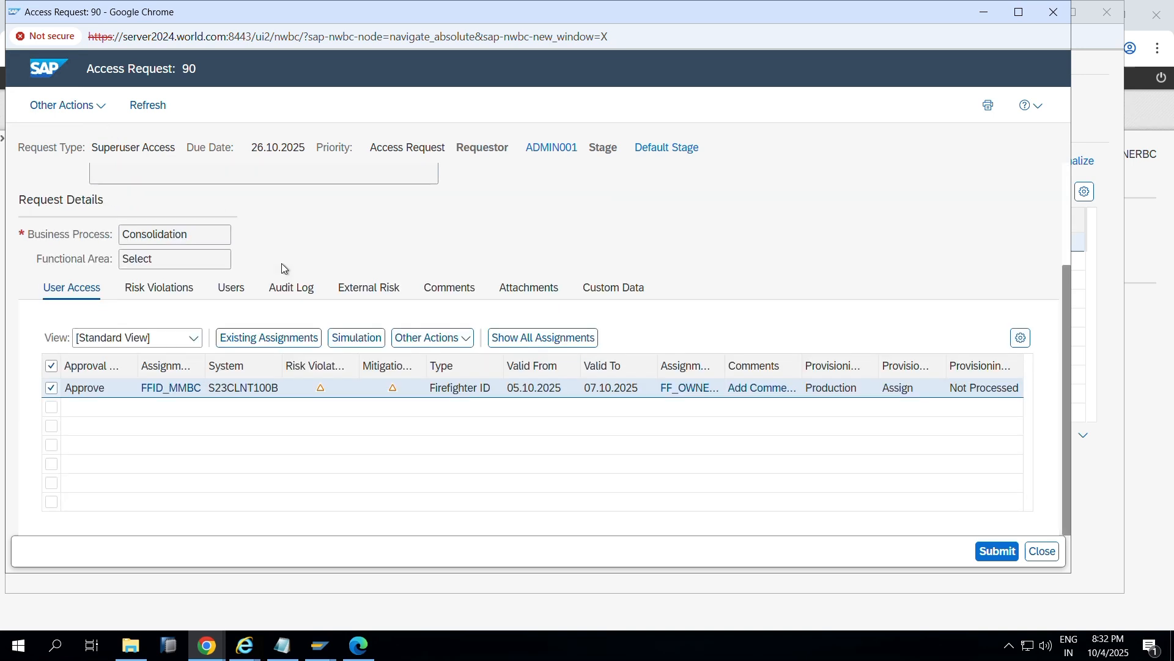
click(242, 297)
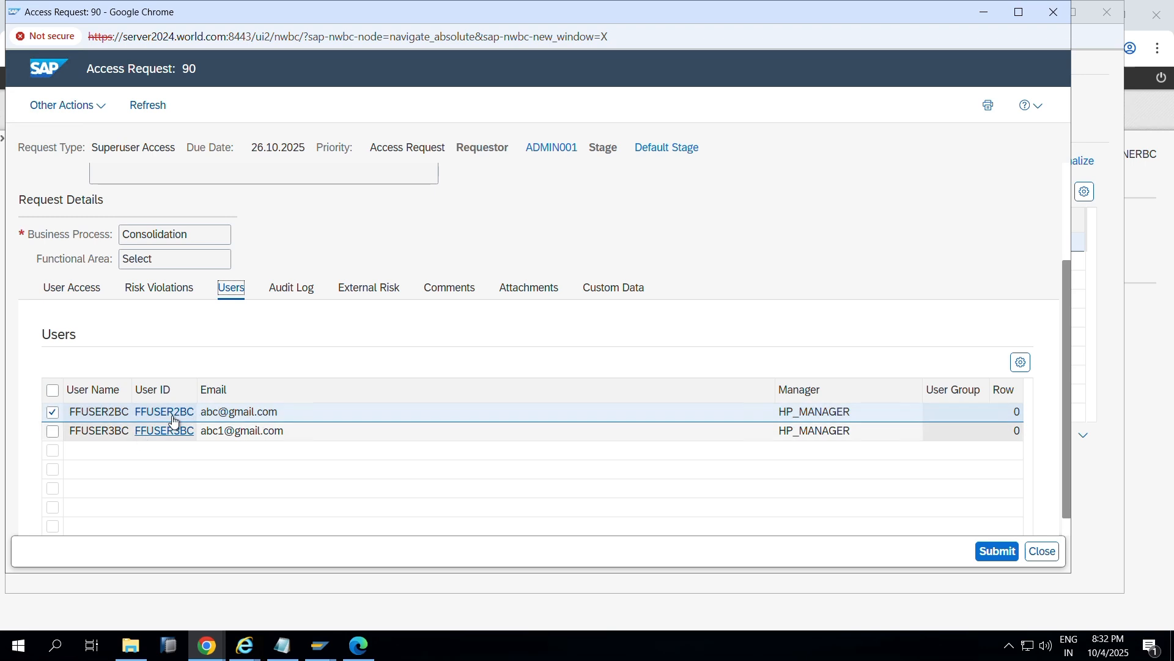
click(88, 287)
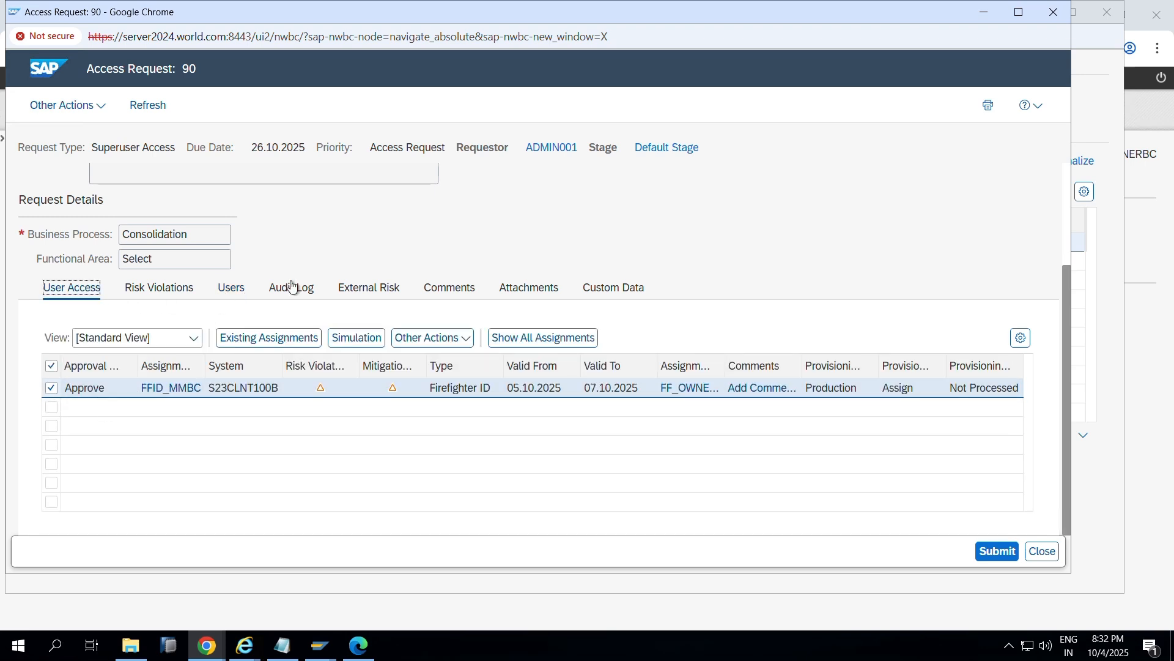
Step: Check the FFID_MMBC user access, submit the approval, and close the request and inbox windows
click(432, 337)
scroll(474, 268, up, 3)
scroll(274, 263, down, 3)
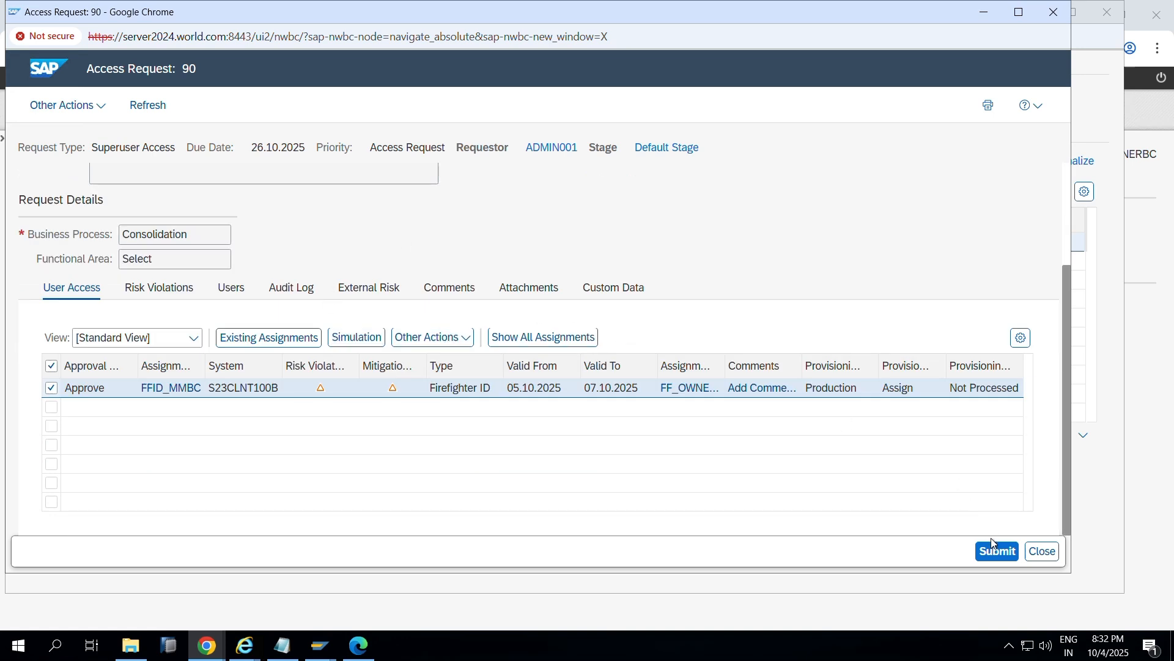
click(998, 553)
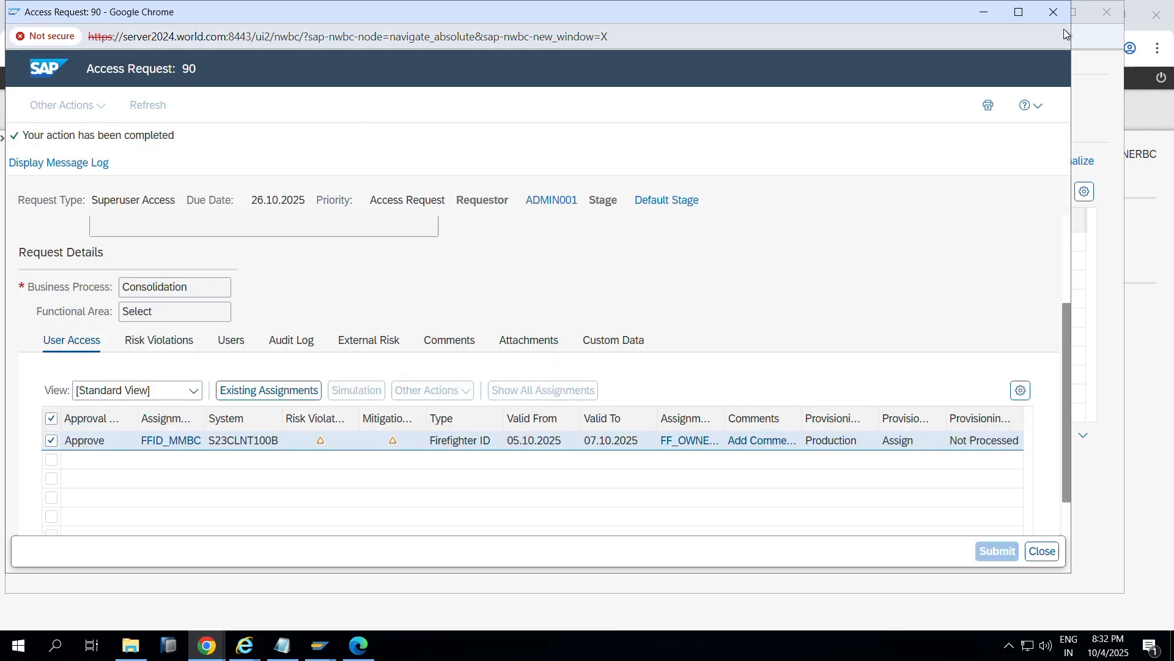
click(1056, 12)
click(1038, 13)
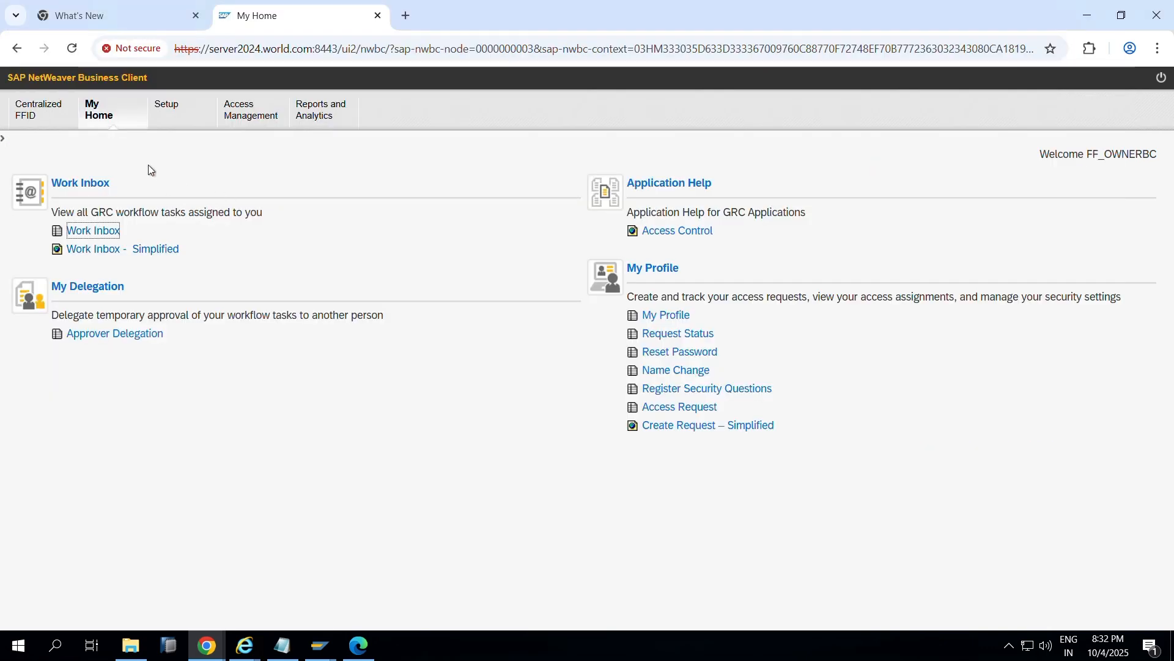
Step: Go to the Setup area and open the Firefighter ID assignments
click(257, 113)
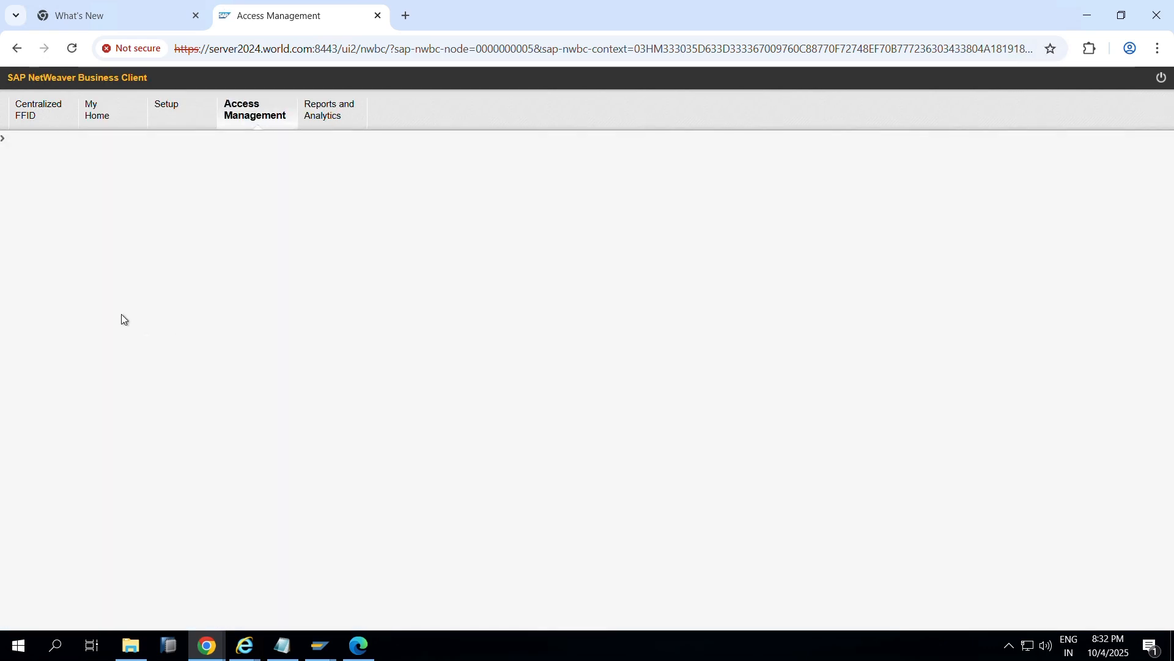
scroll(203, 394, down, 5)
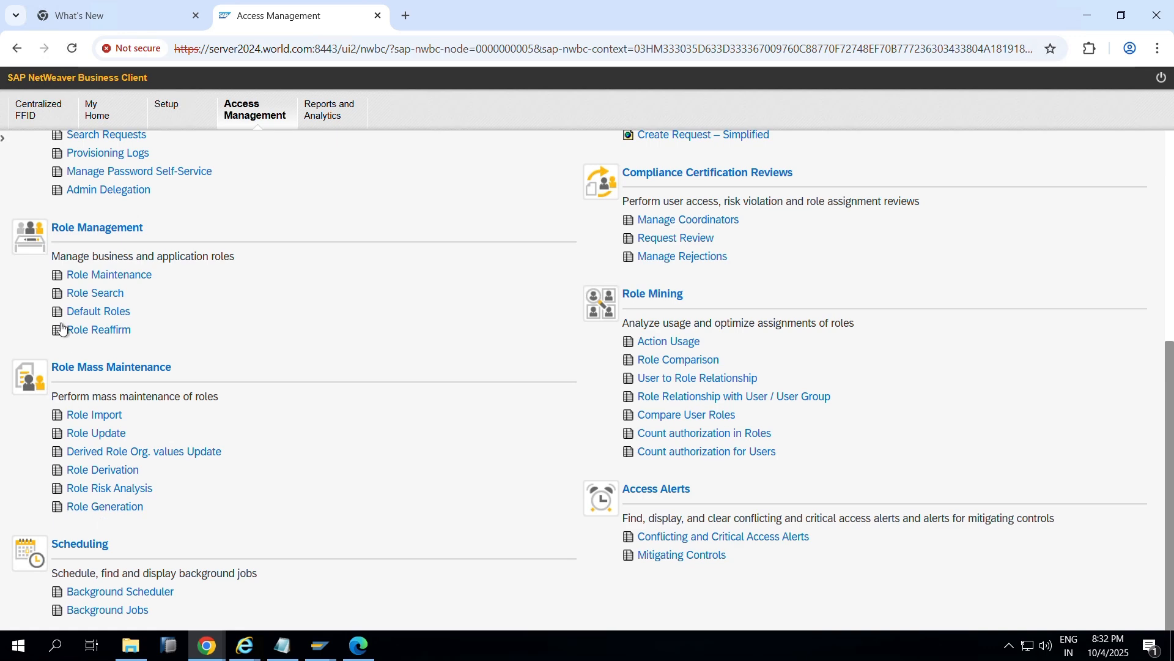
scroll(63, 329, up, 2)
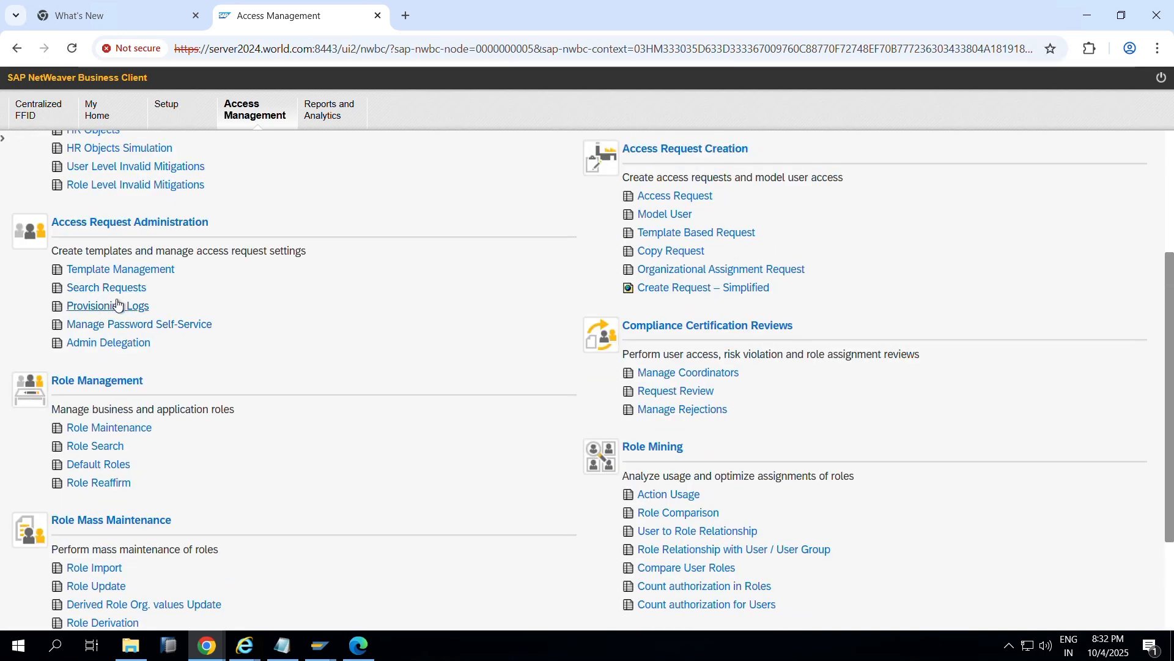
scroll(97, 370, down, 2)
click(169, 109)
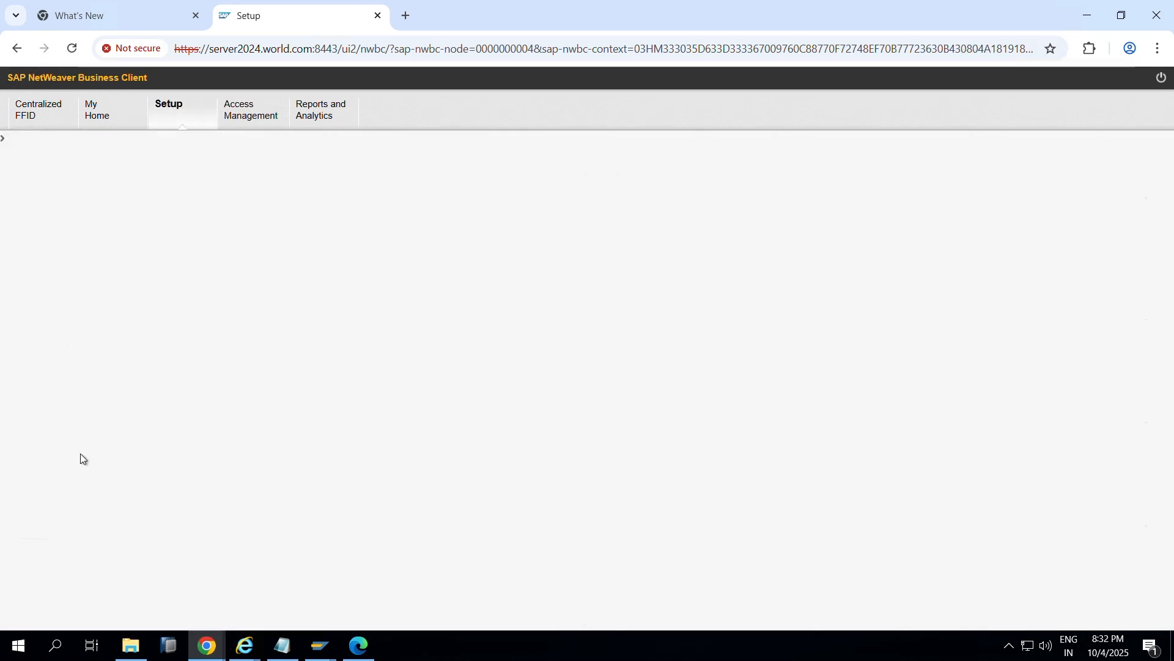
scroll(76, 454, down, 1)
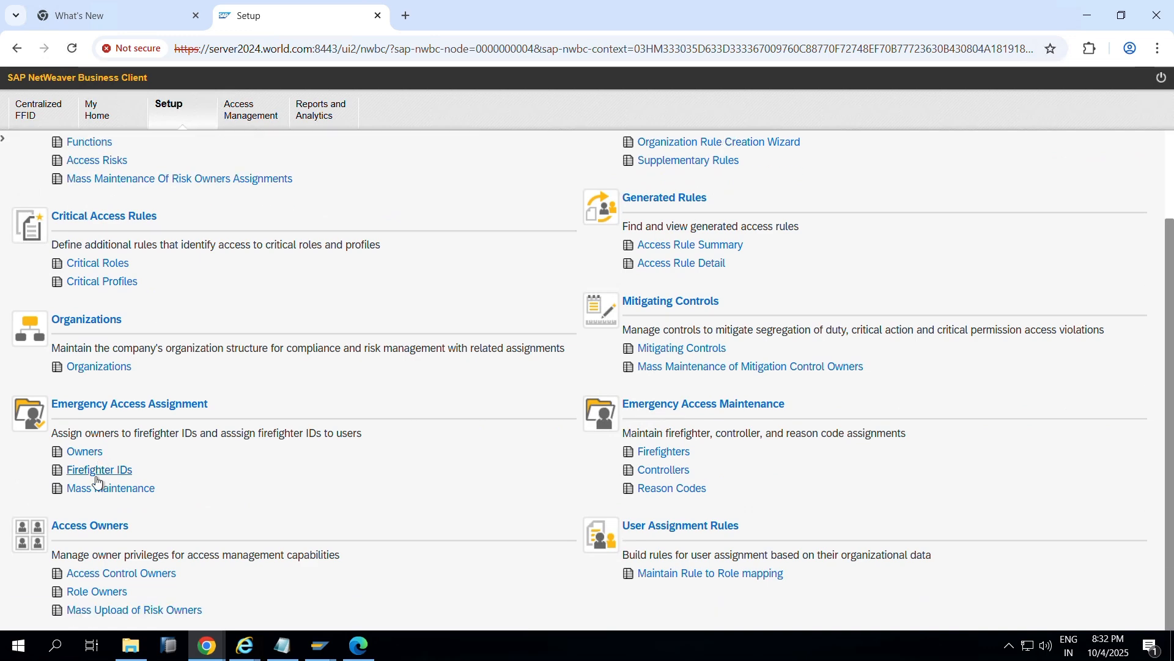
click(102, 473)
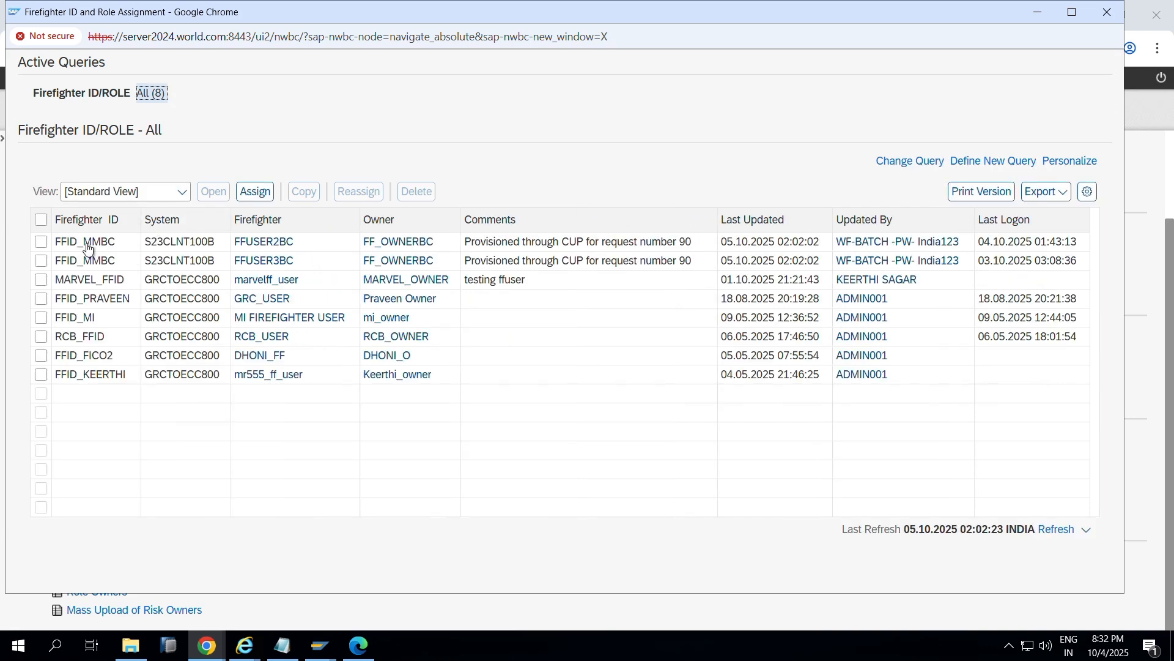
Step: Select the FFID_MMBC rows for FFUSER2BC and FFUSER3BC and review the request 90 comments
click(41, 242)
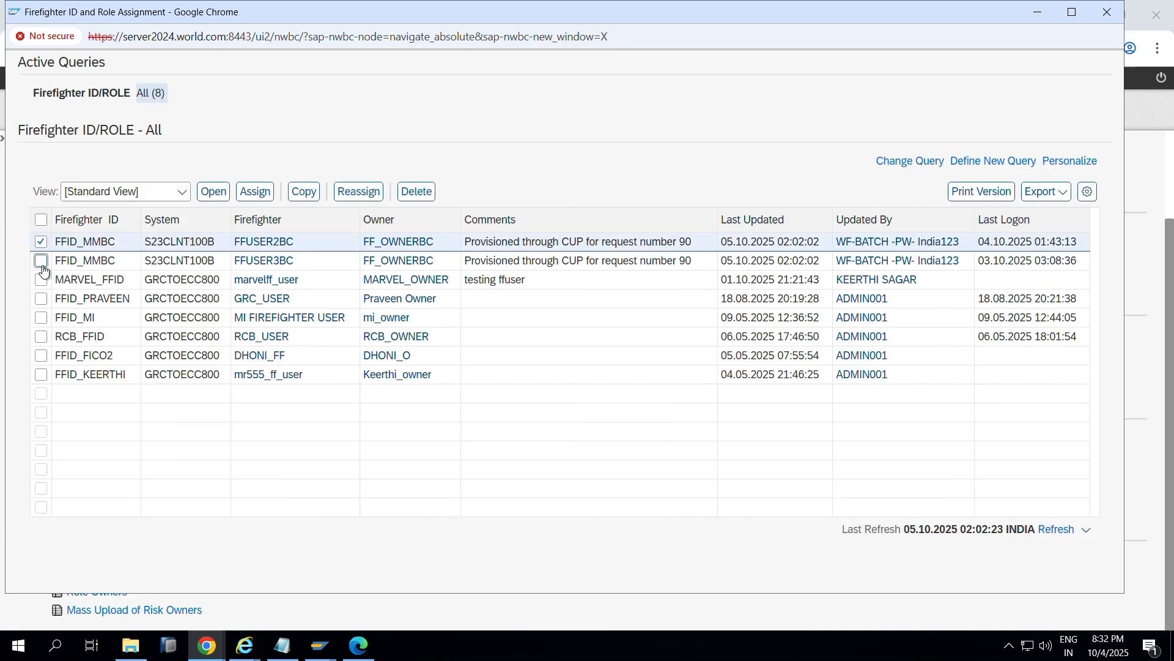
click(41, 261)
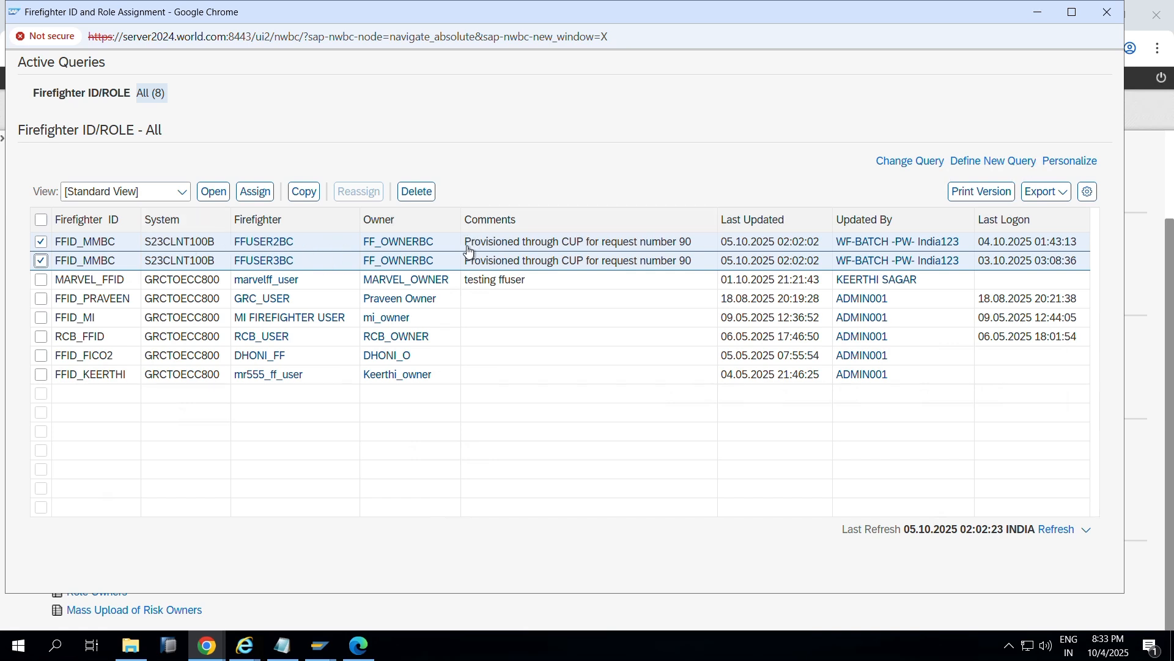
drag(464, 243, 705, 253)
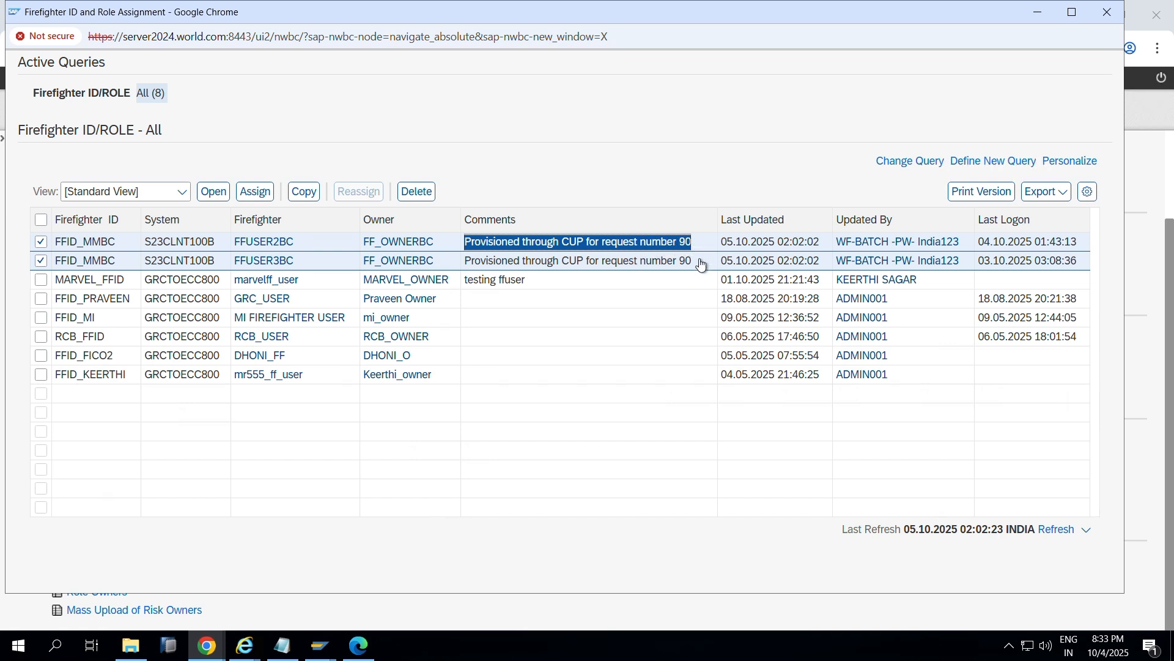
click(490, 264)
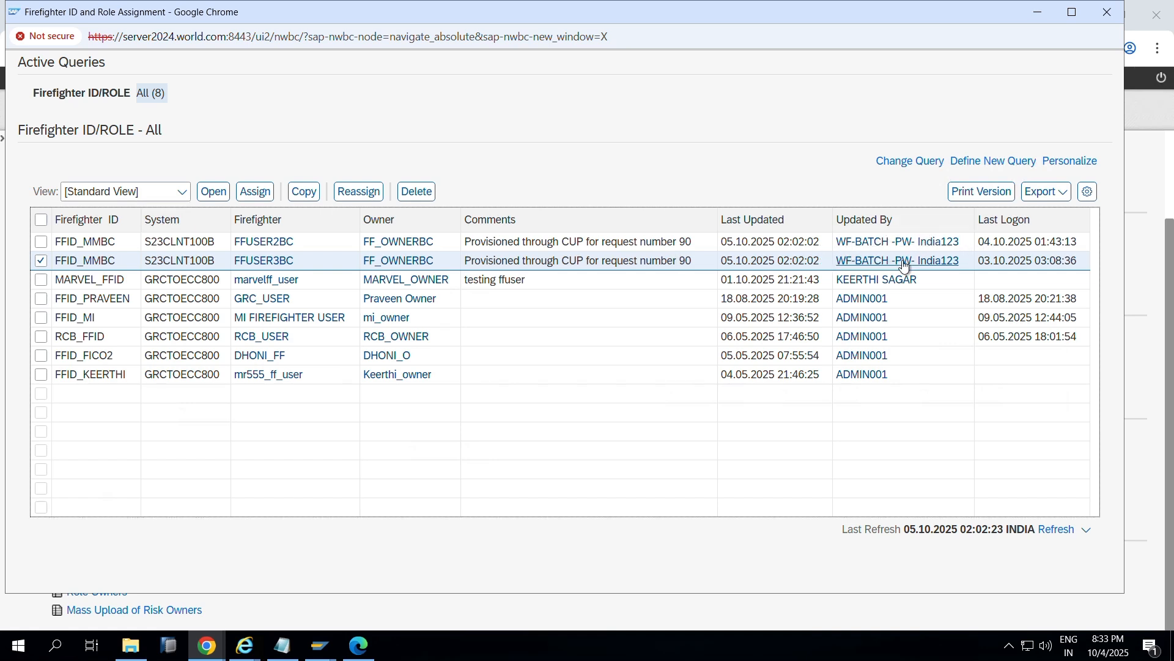
click(1036, 224)
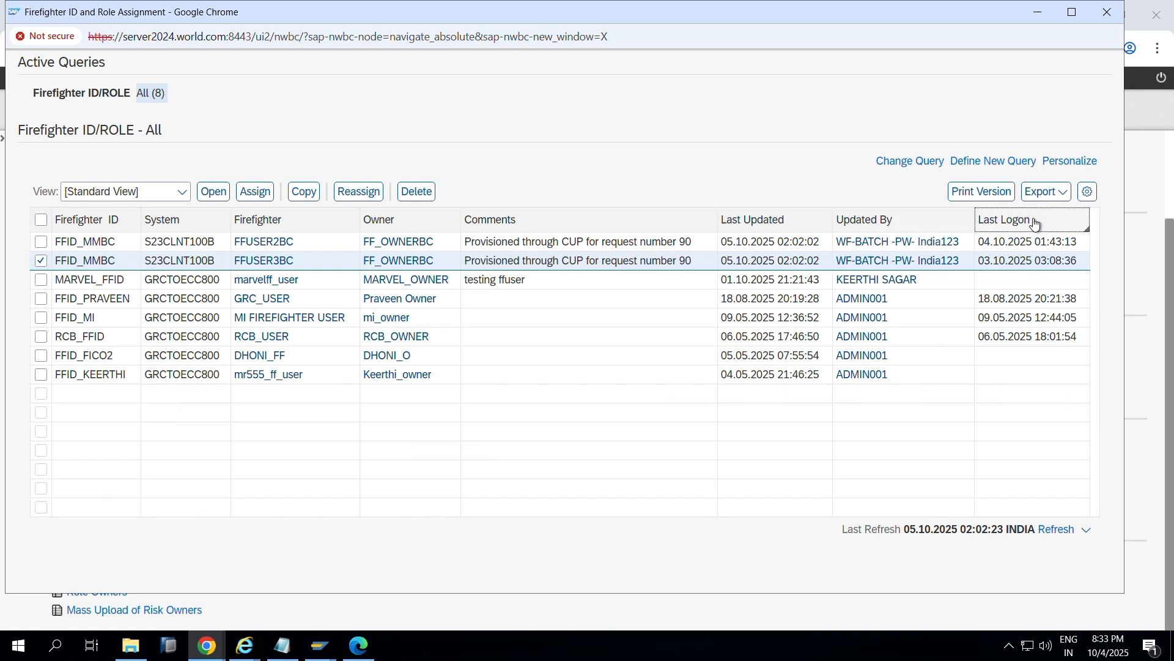
Step: Close the Firefighter ID popup and open the Firefighters list
click(378, 100)
click(1108, 12)
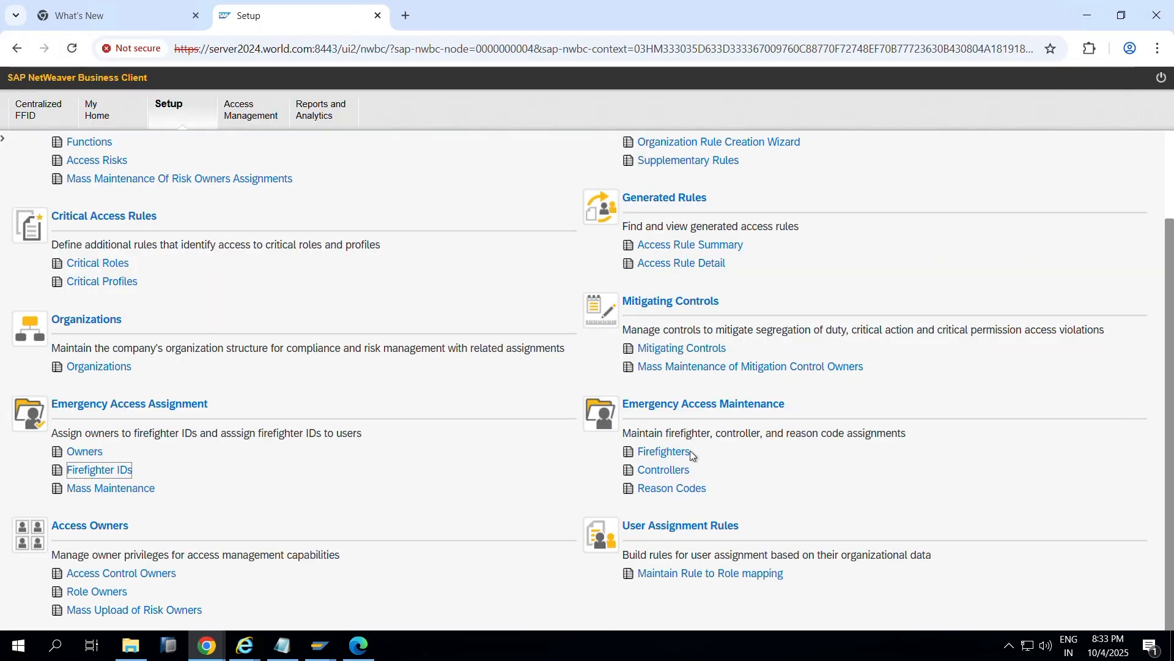
click(668, 452)
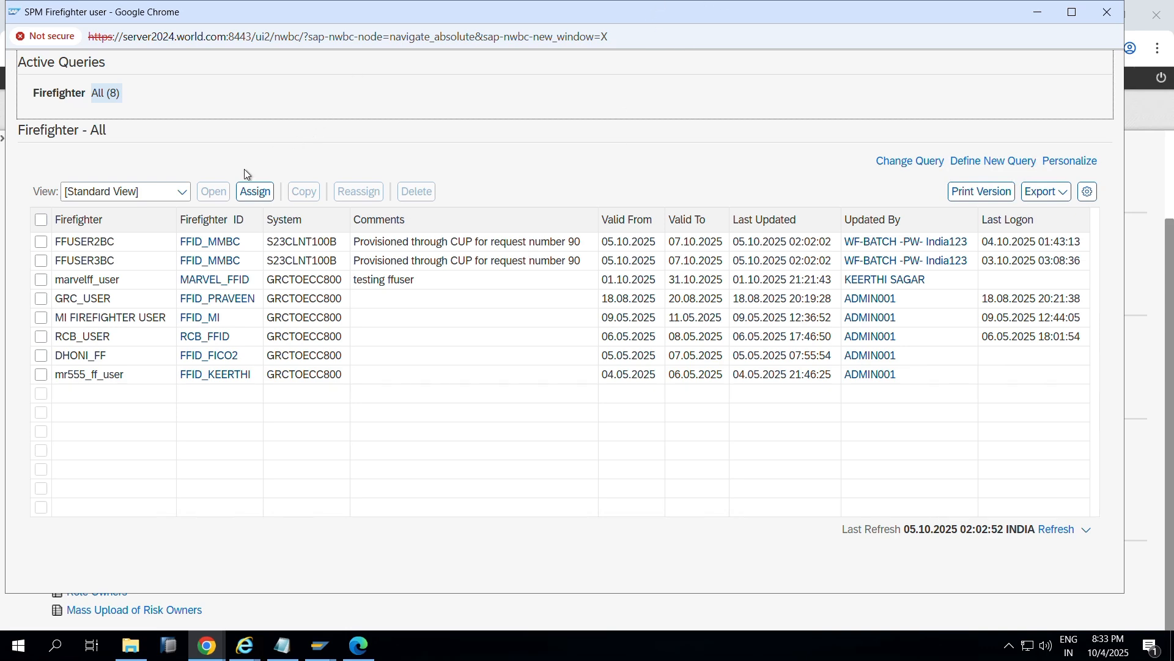
key(alt+Tab)
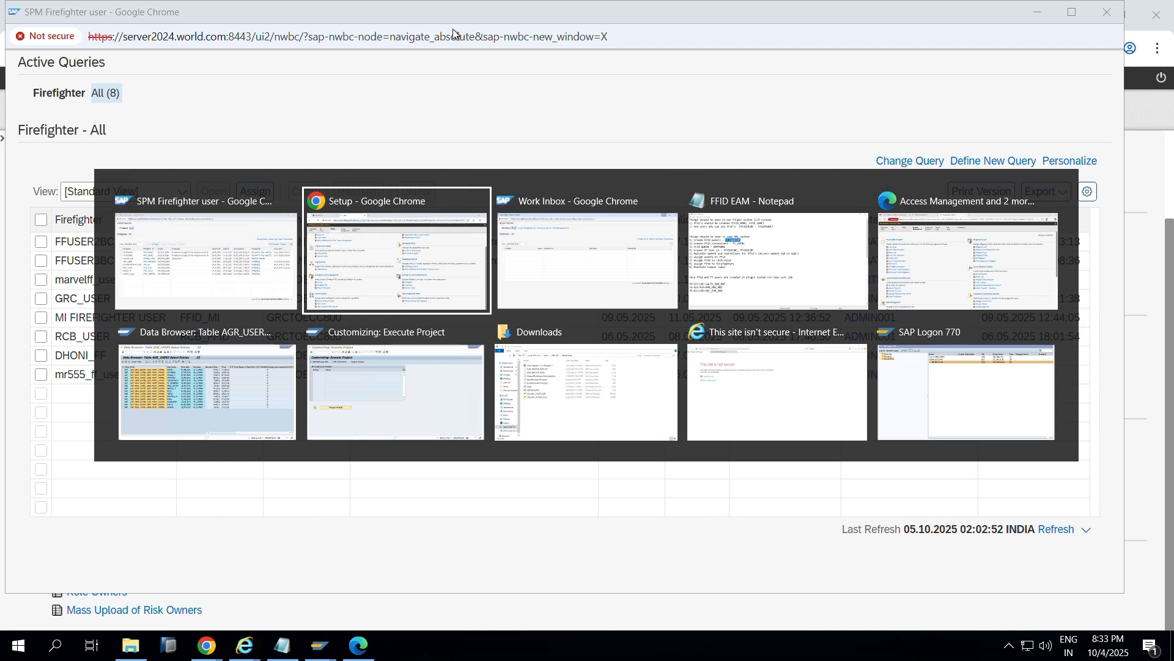
Step: Copy the user name FFUSER3BC from the FFID notes and bring SAP Logon 770 forward
key(Tab)
key(Tab)
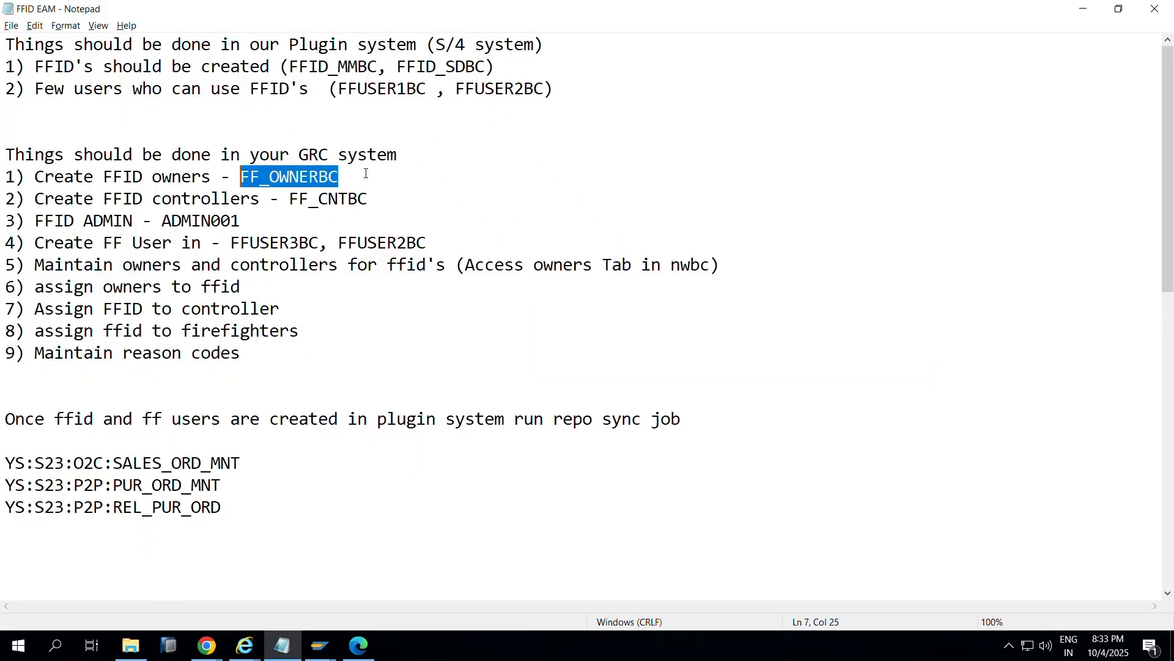
drag(326, 244, 230, 242)
click(326, 640)
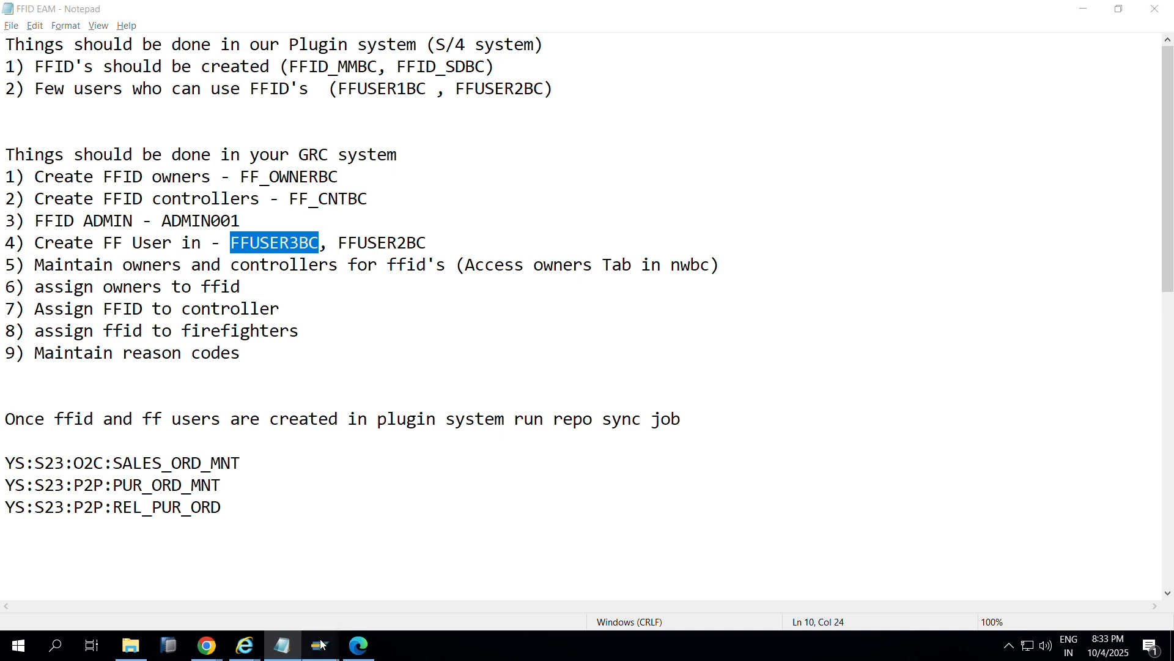
click(184, 575)
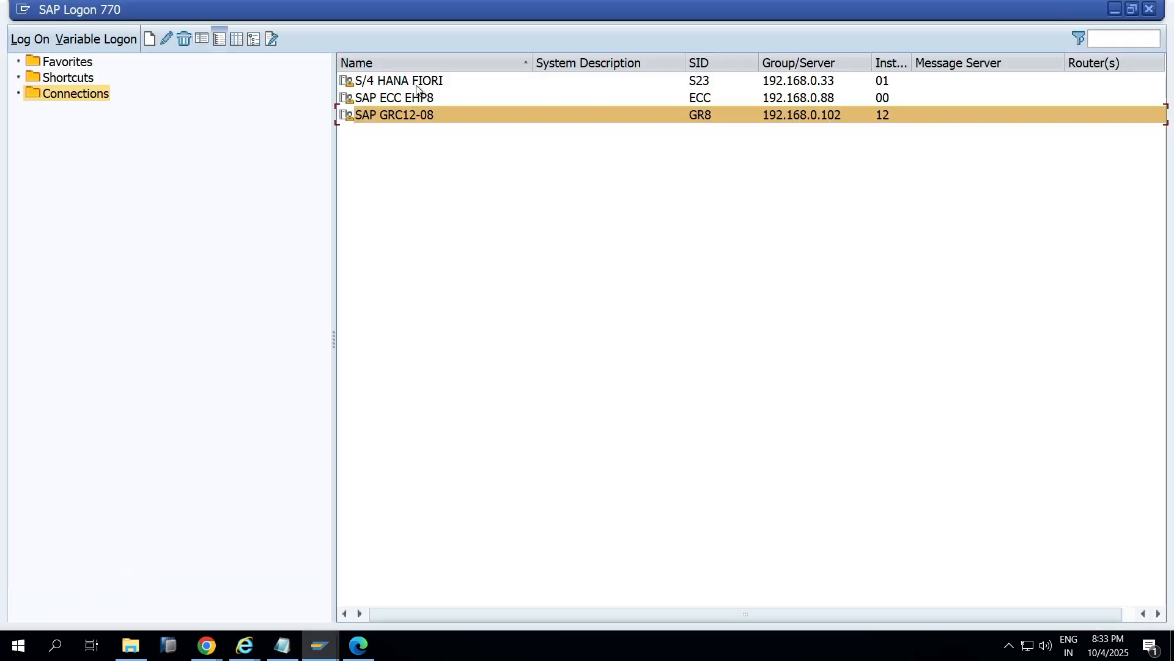
Step: Start a logon to S/4 HANA FIORI, then return to SAP Logon 770
key(Up)
key(Up)
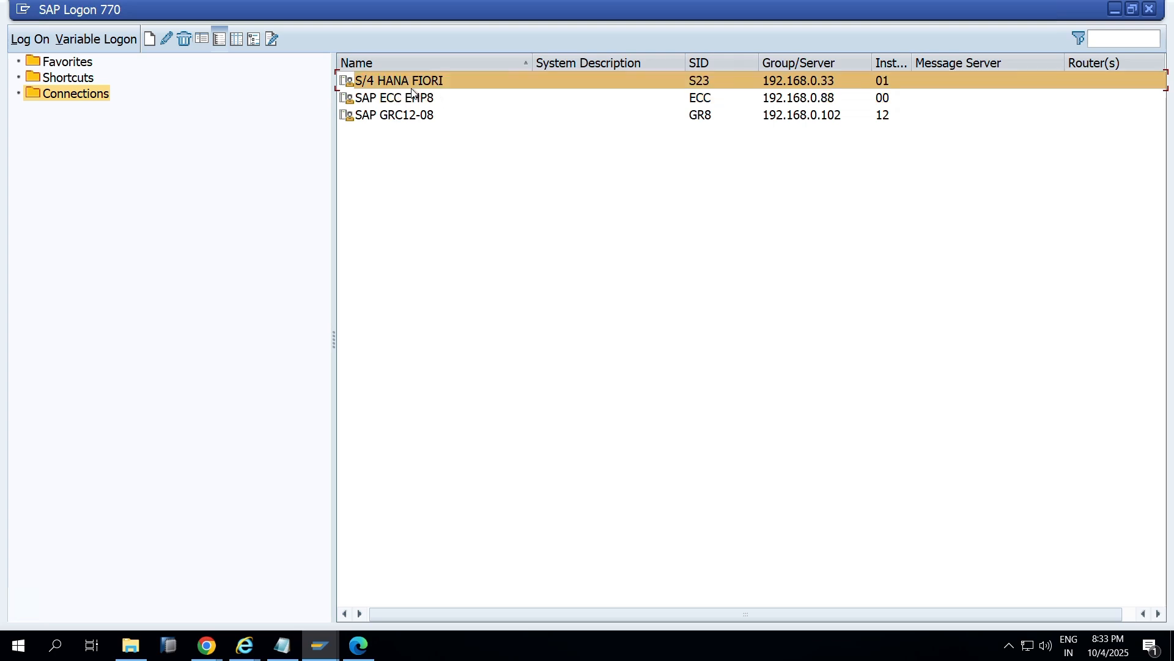
double_click(421, 80)
click(208, 187)
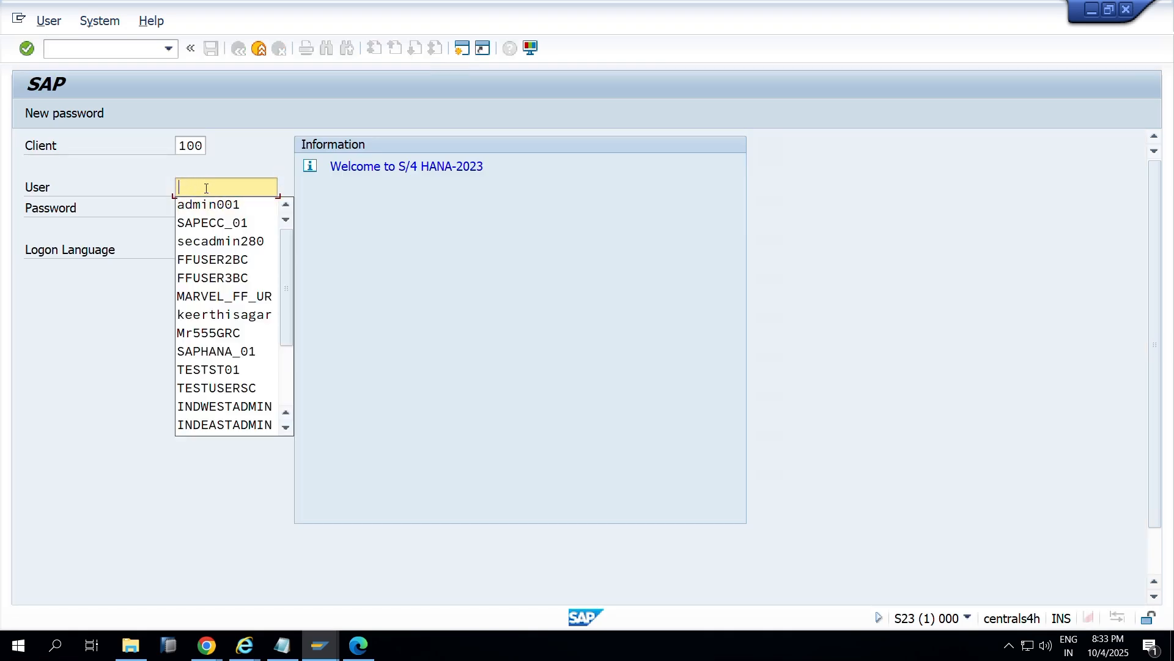
key(alt+Tab)
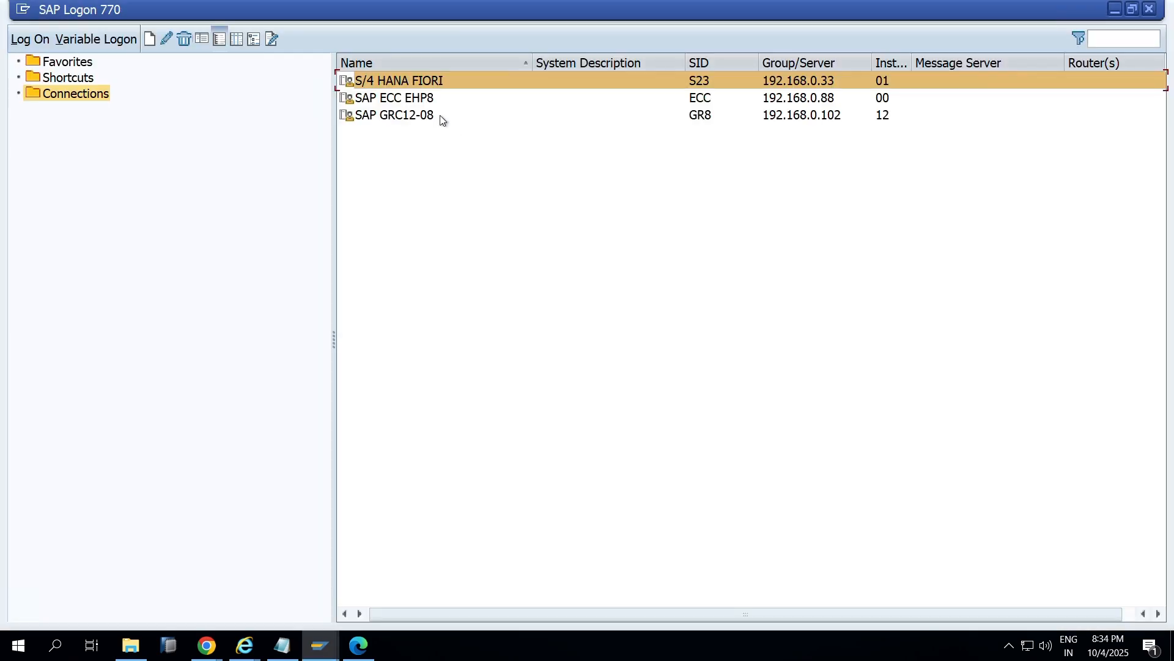
Step: Log on to SAP GRC12-08 as FFUSER3BC with the user's password in client 440
click(441, 116)
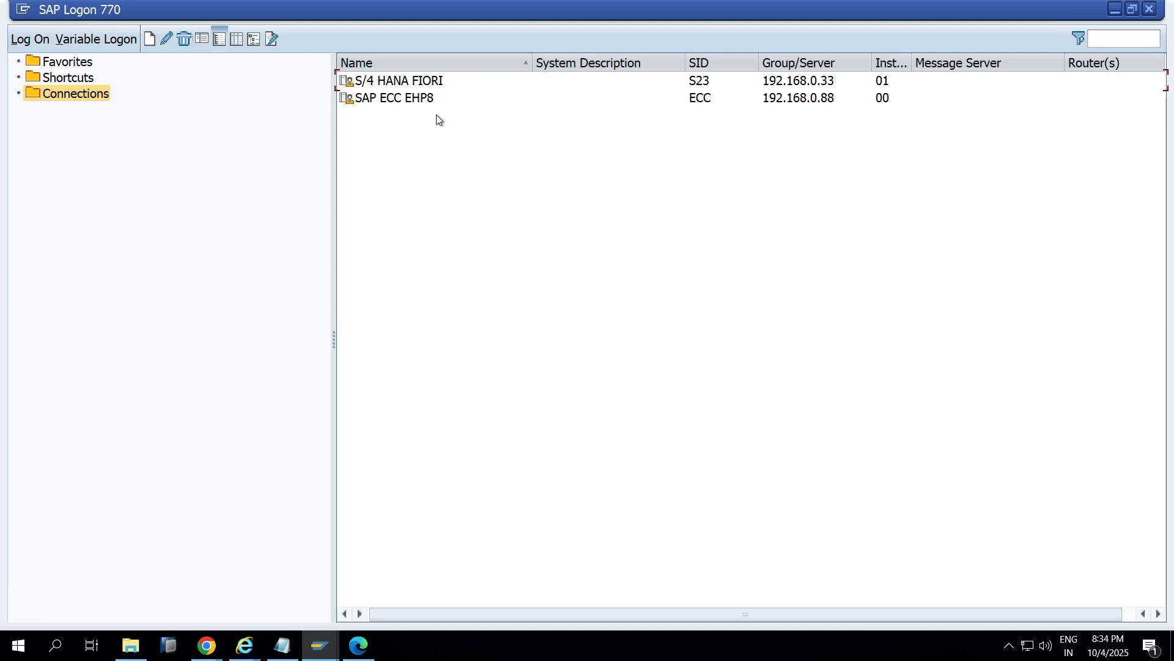
key(Return)
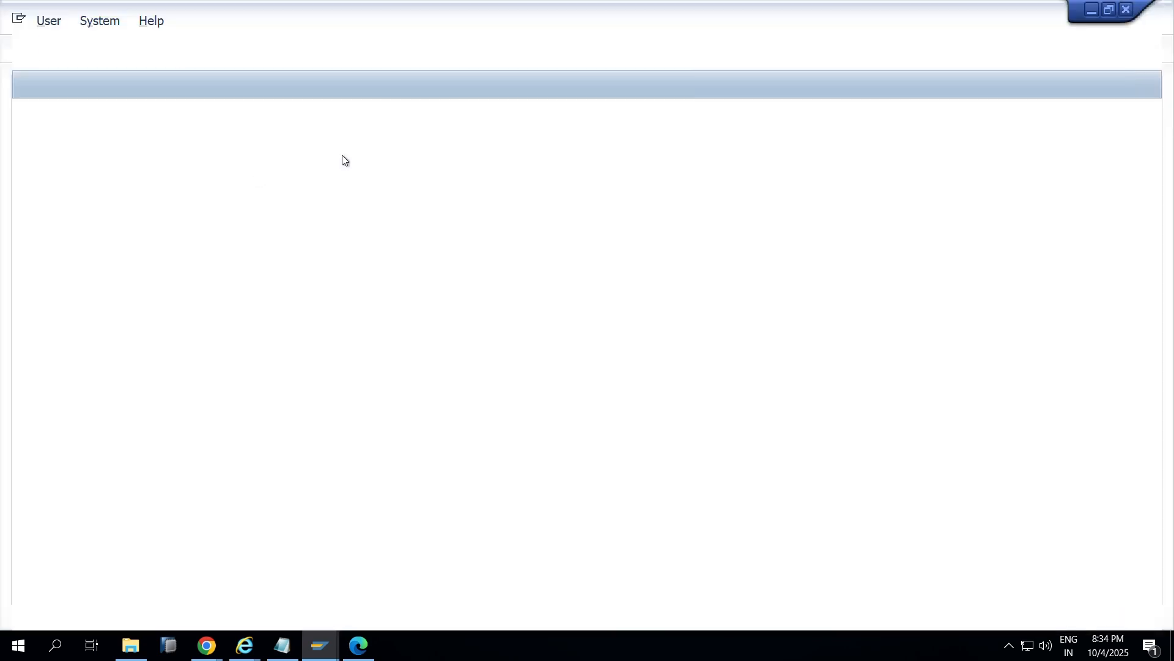
key(Tab)
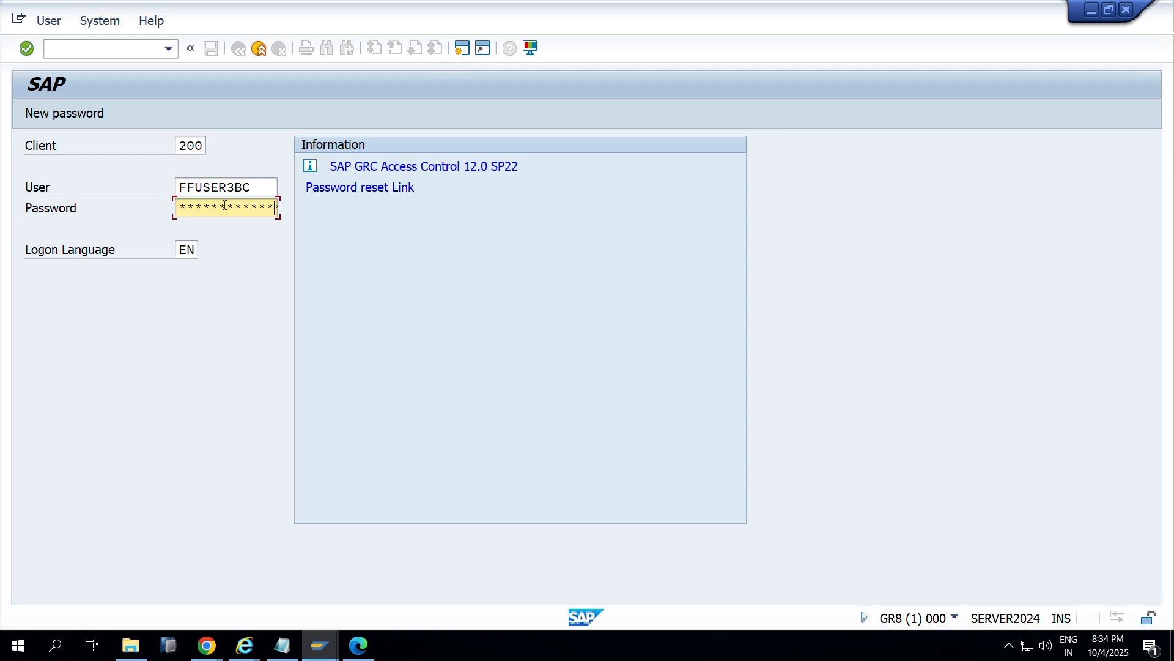
drag(202, 148, 153, 148)
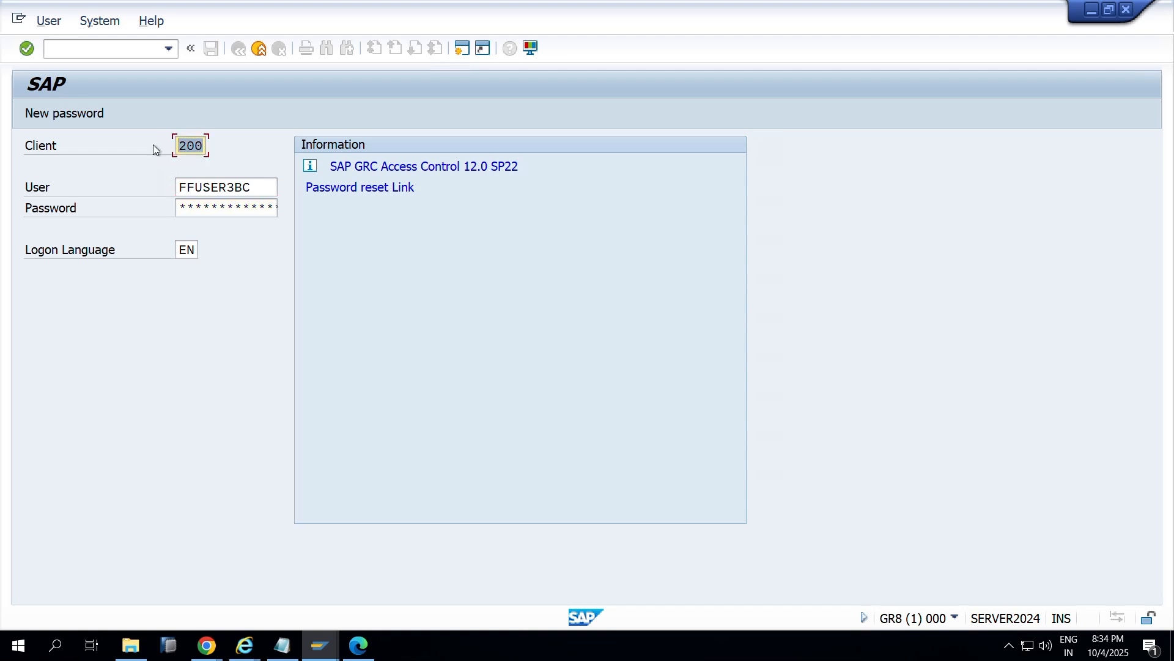
text(440)
key(Return)
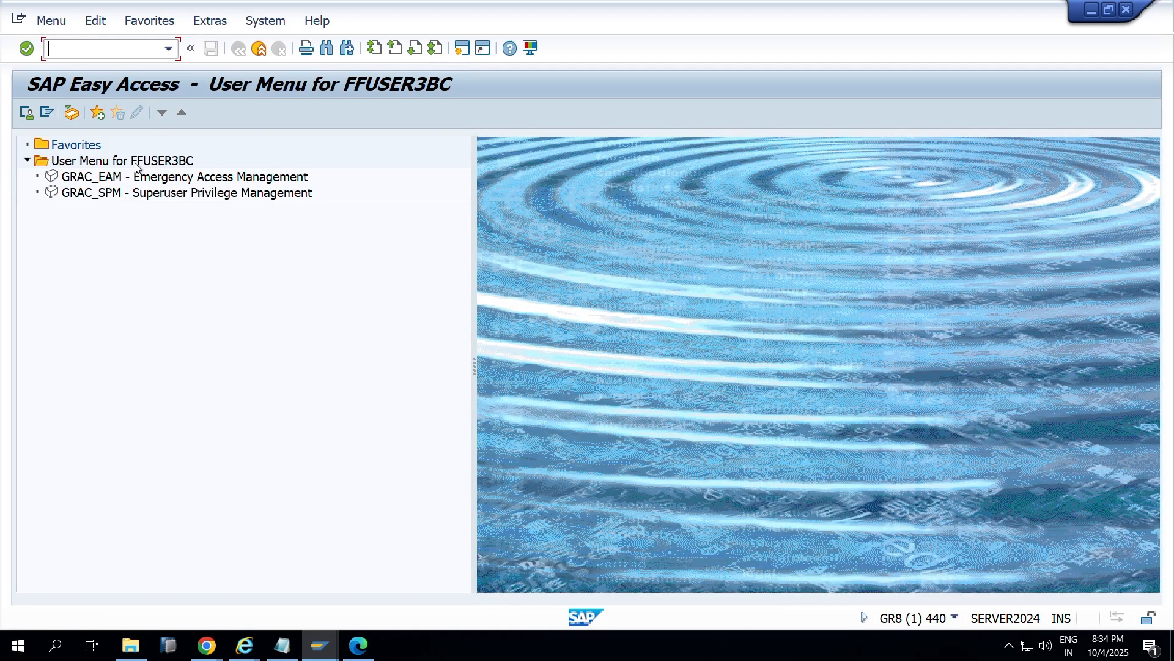
Step: Open GRAC_EAM, check FFID_MMBC on S23CLNT100B, and open then close its Logon reason dialog
double_click(101, 181)
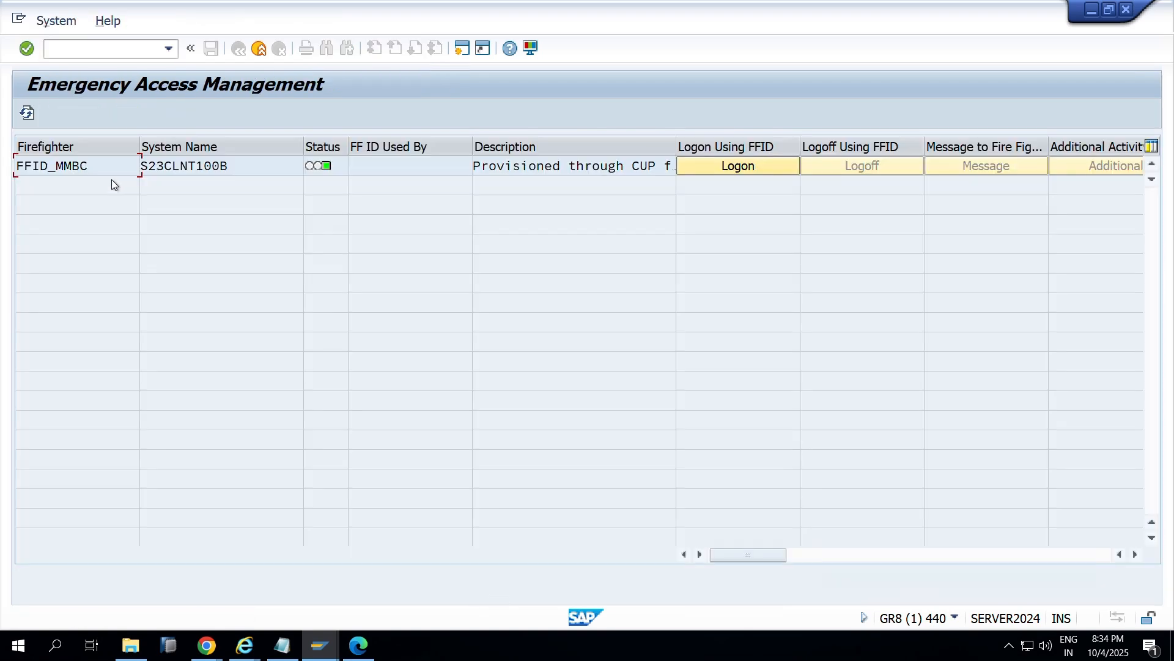
drag(98, 165, 2, 167)
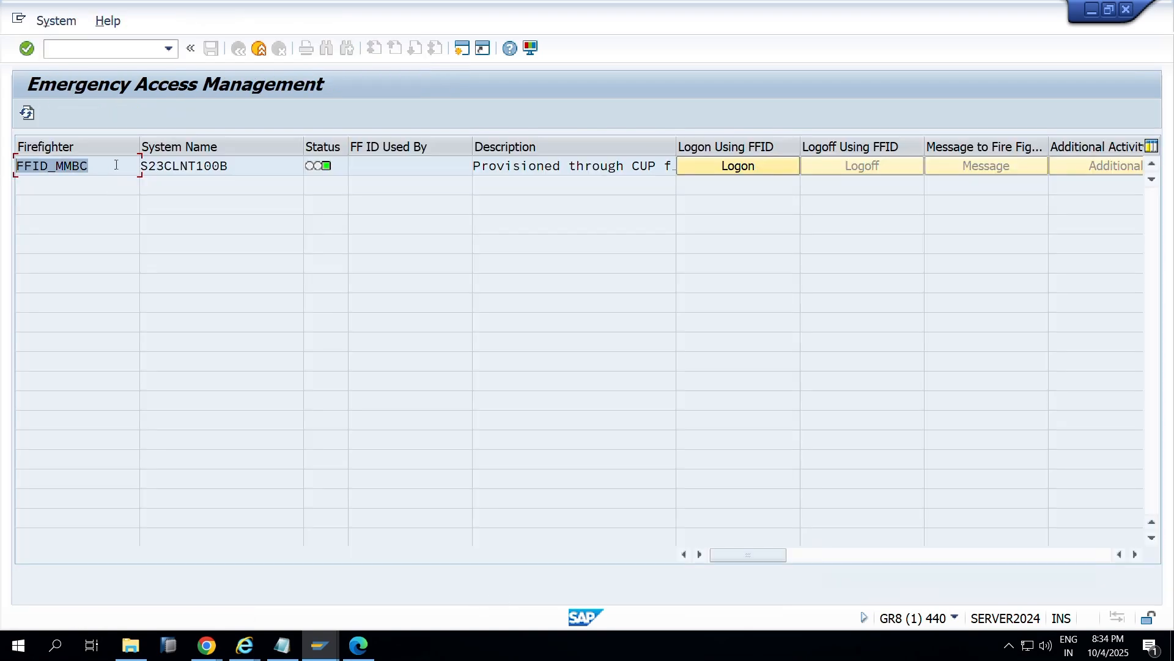
double_click(259, 173)
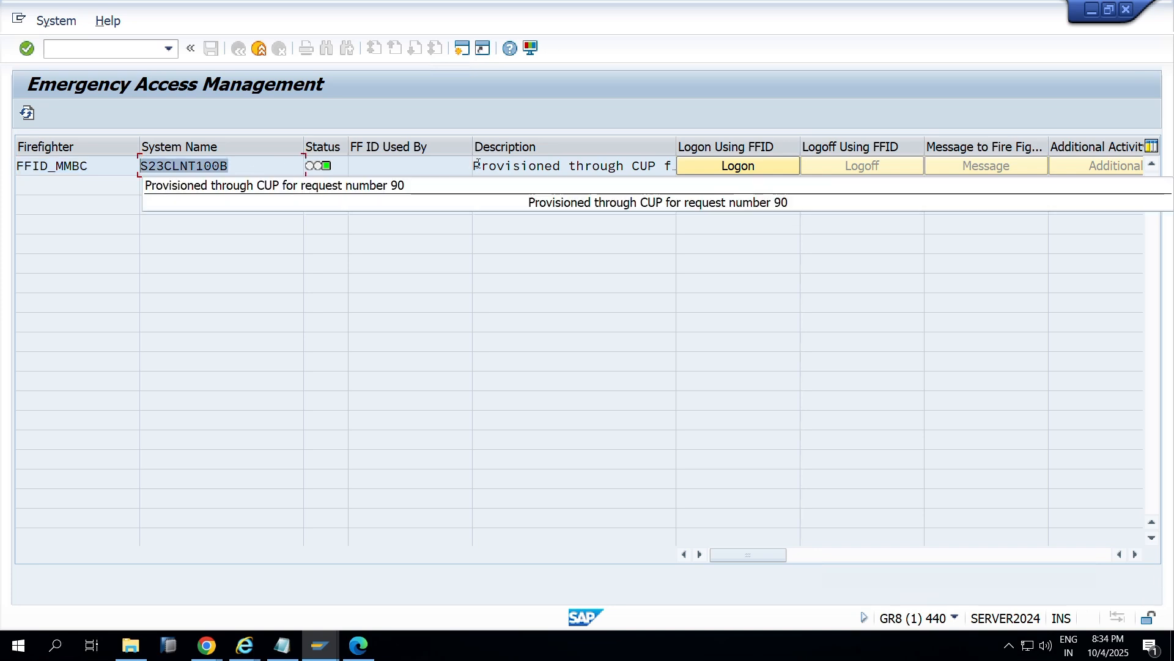
drag(473, 165, 658, 149)
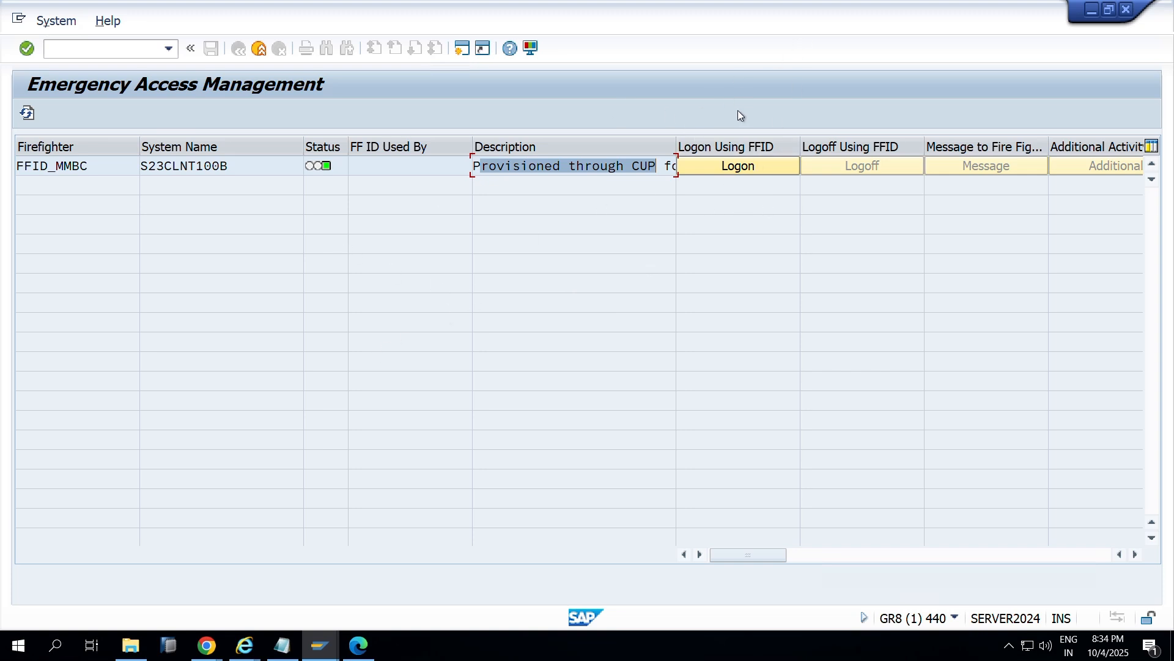
click(734, 165)
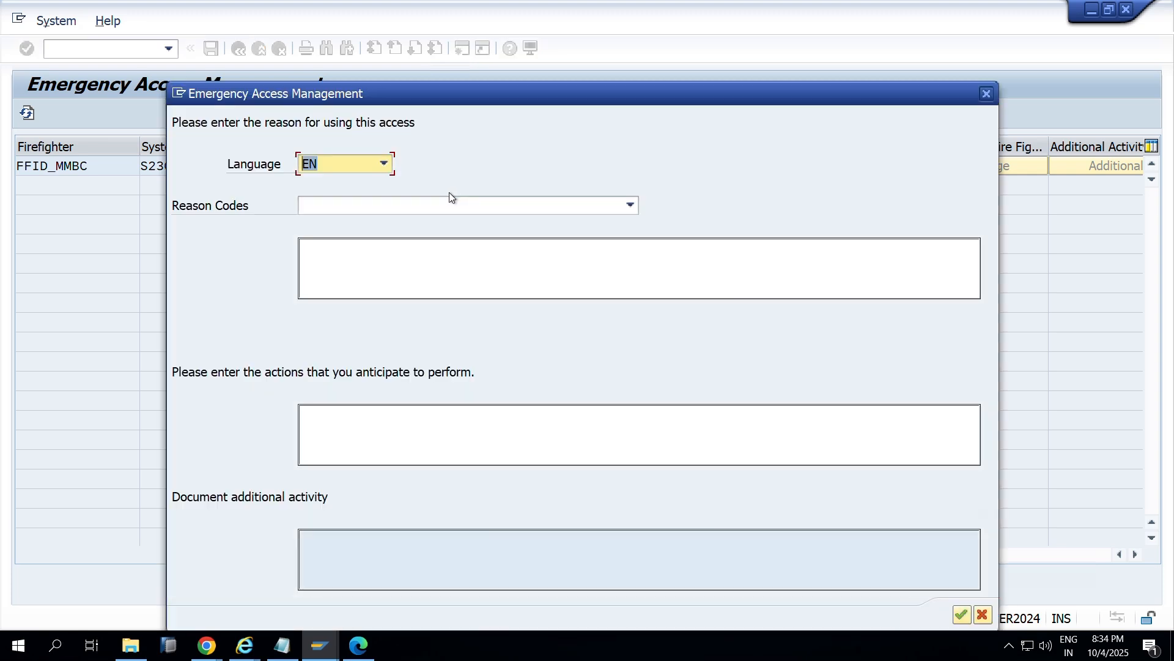
click(985, 93)
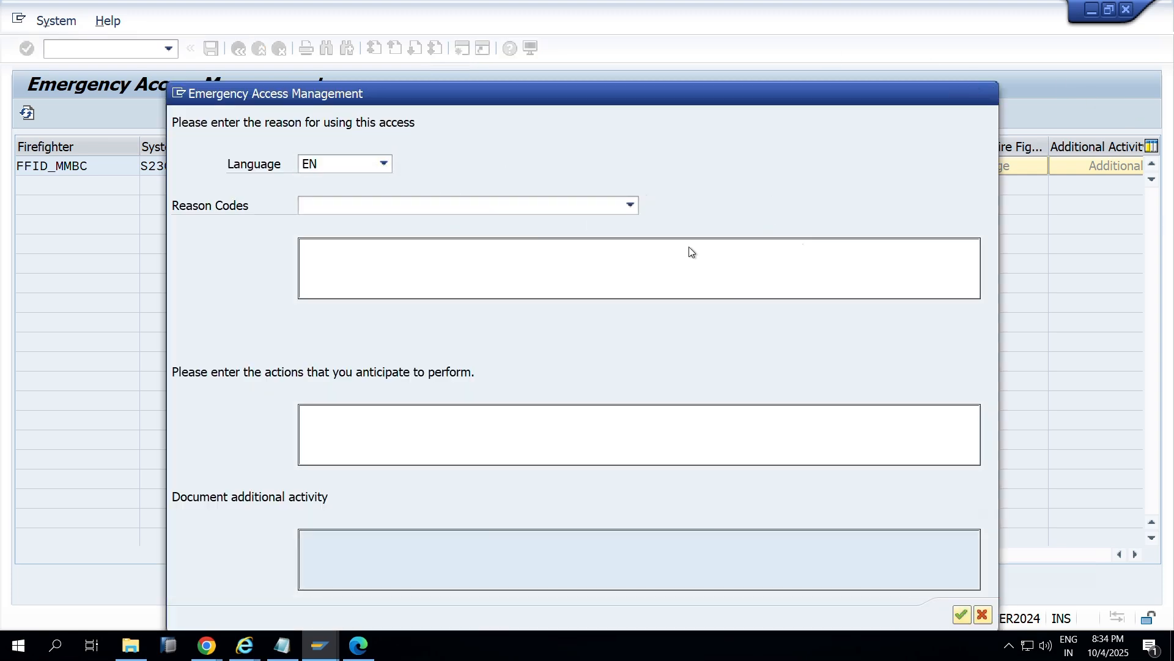
key(alt+Tab)
key(alt+Tab)
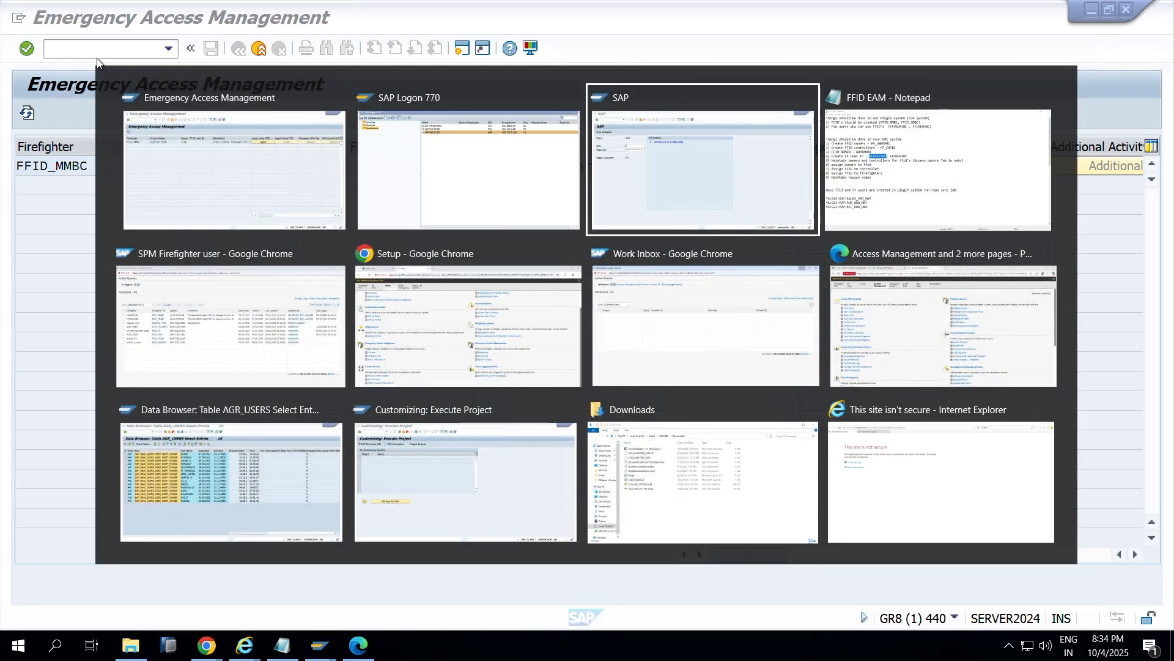